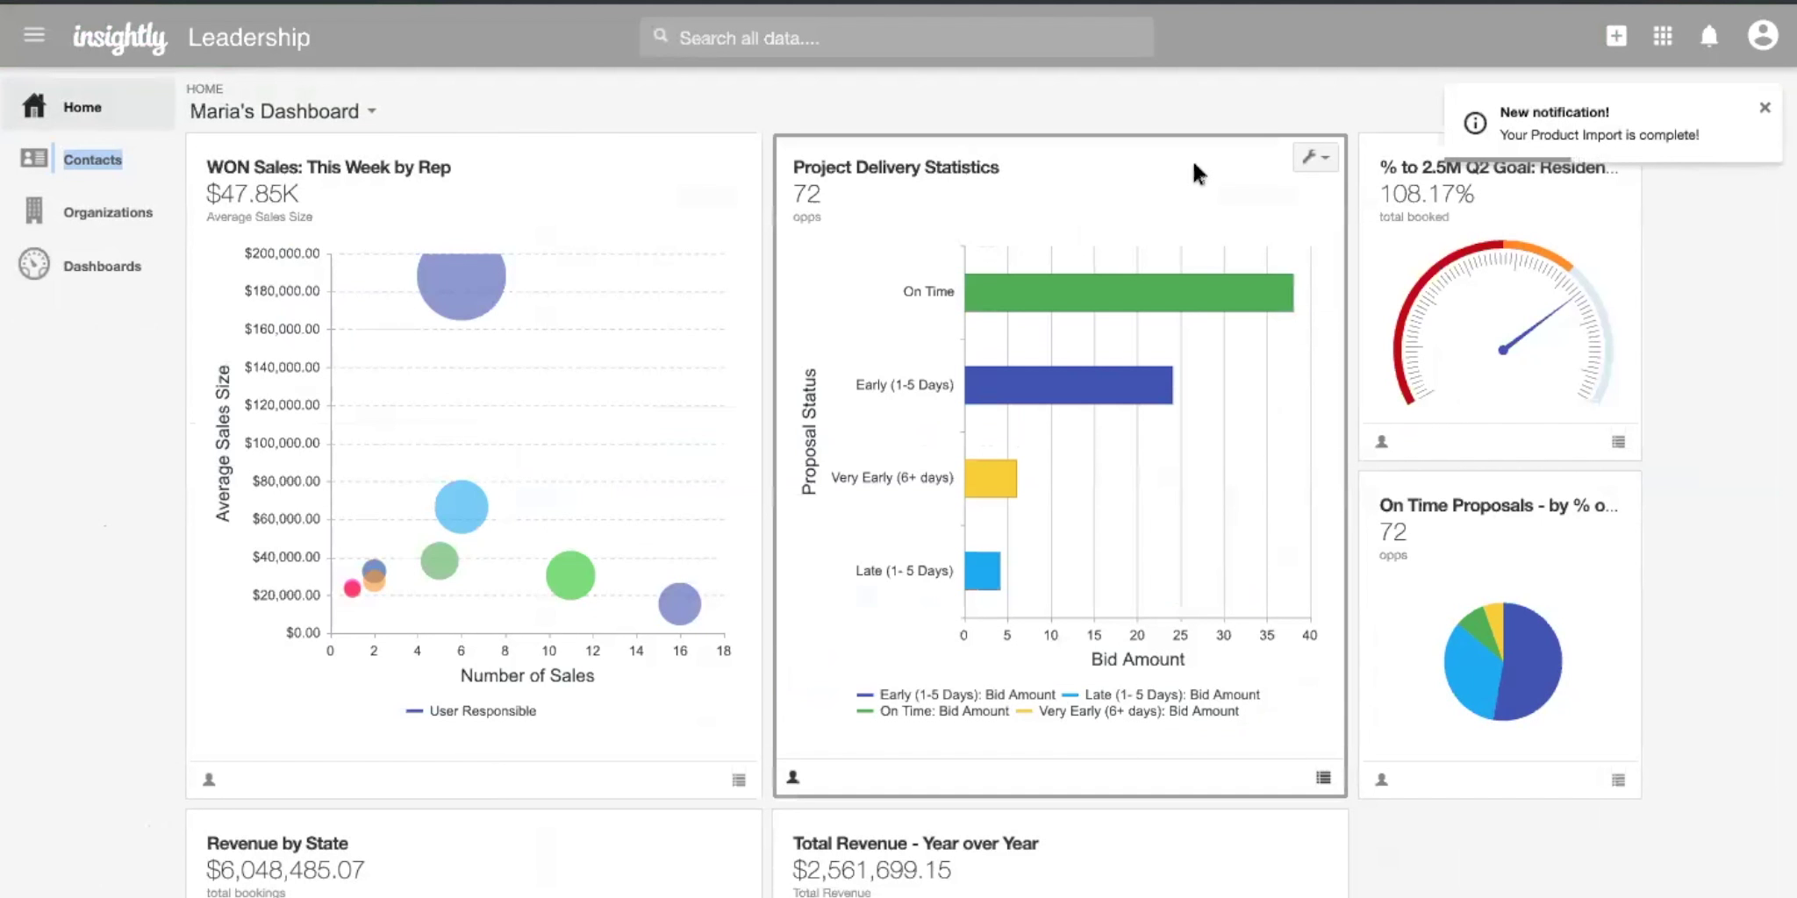
Move the WON Sales: This Week by Rep card to the middle column and the On Time Proposals card above the Q2 goal gauge.
left_click(1765, 109)
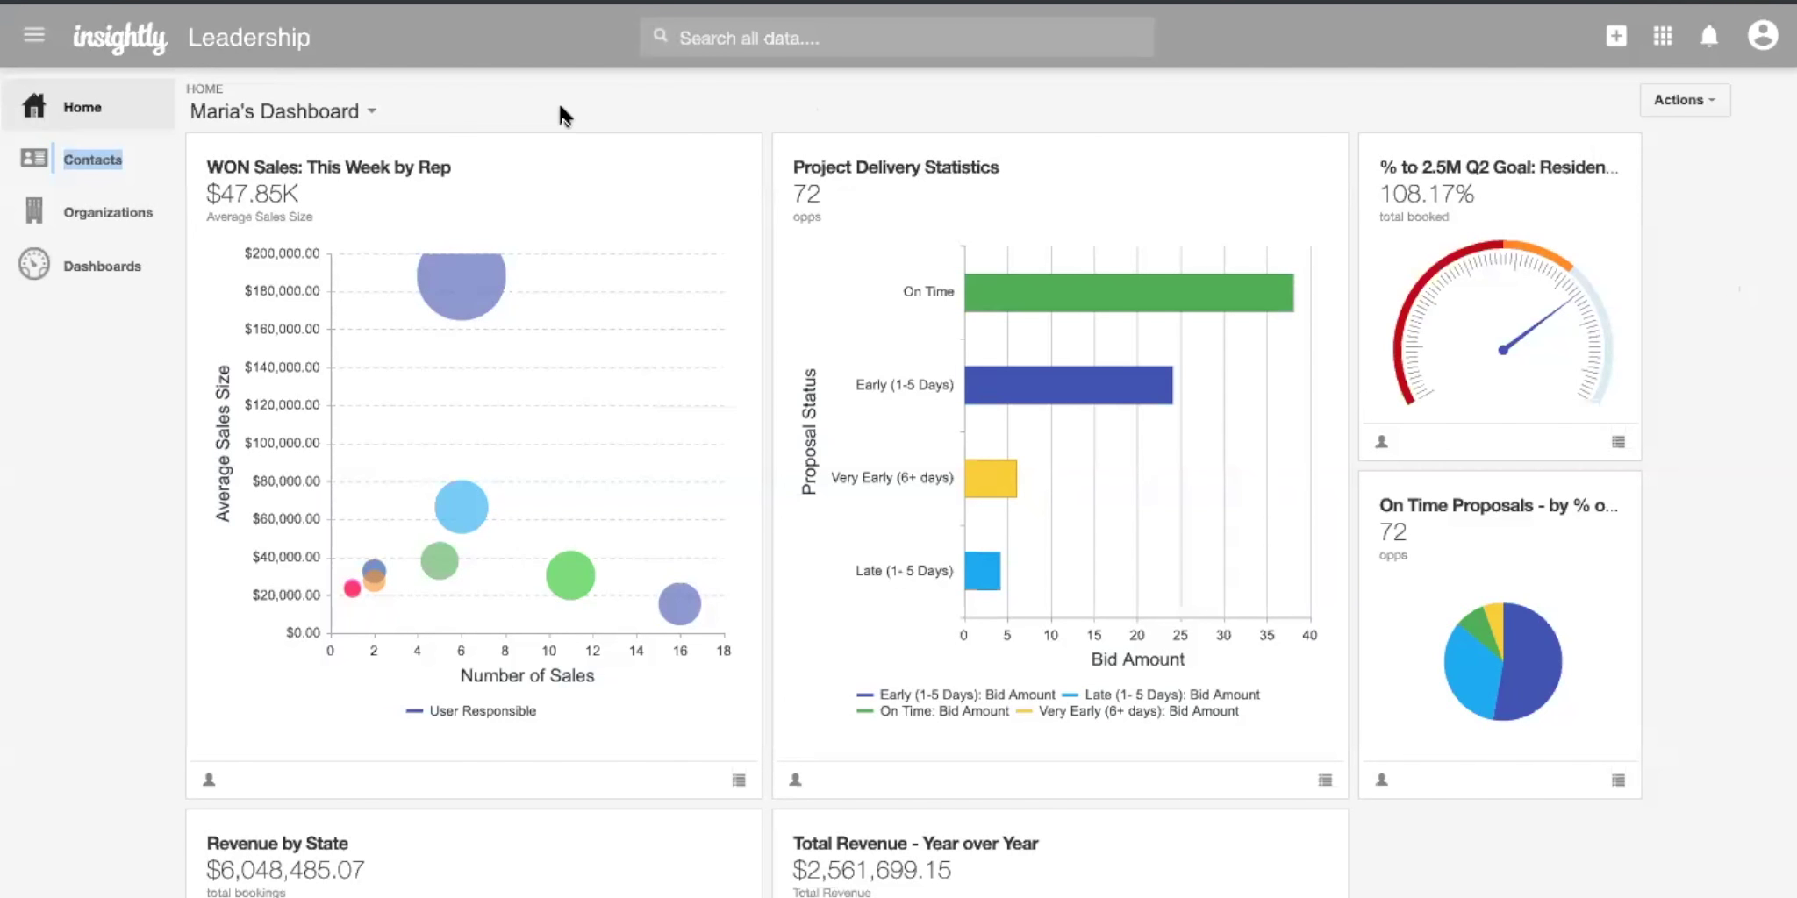
left_click_drag(358, 156, 939, 171)
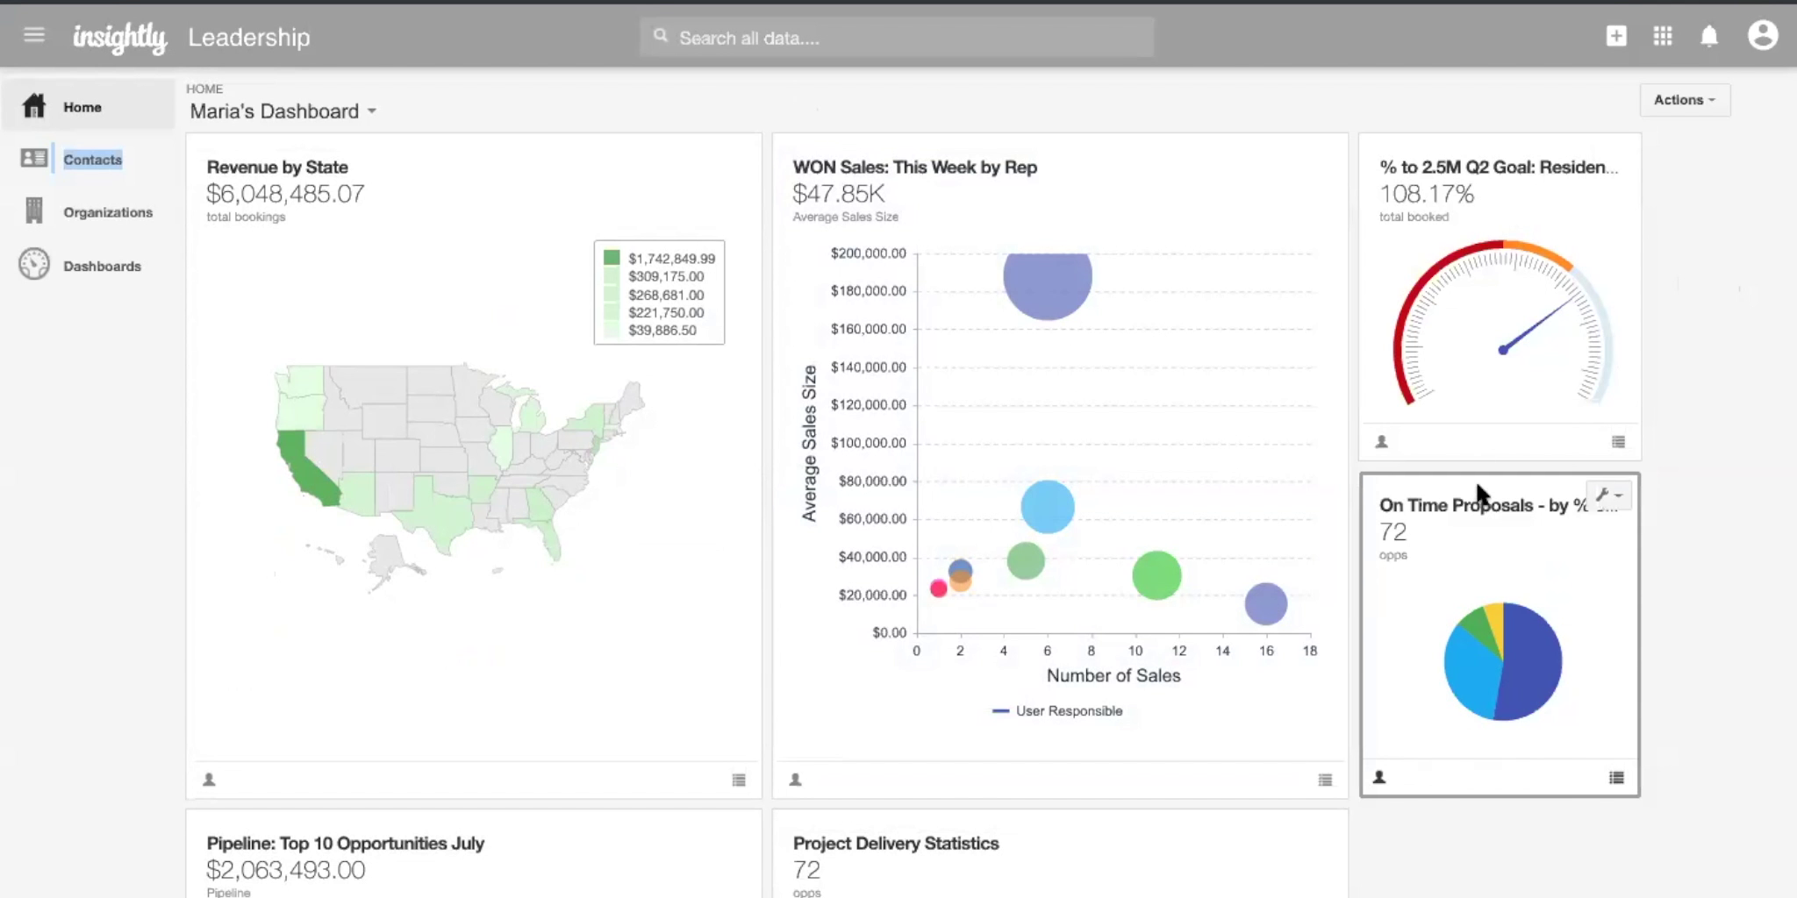
left_click_drag(1475, 482, 1474, 202)
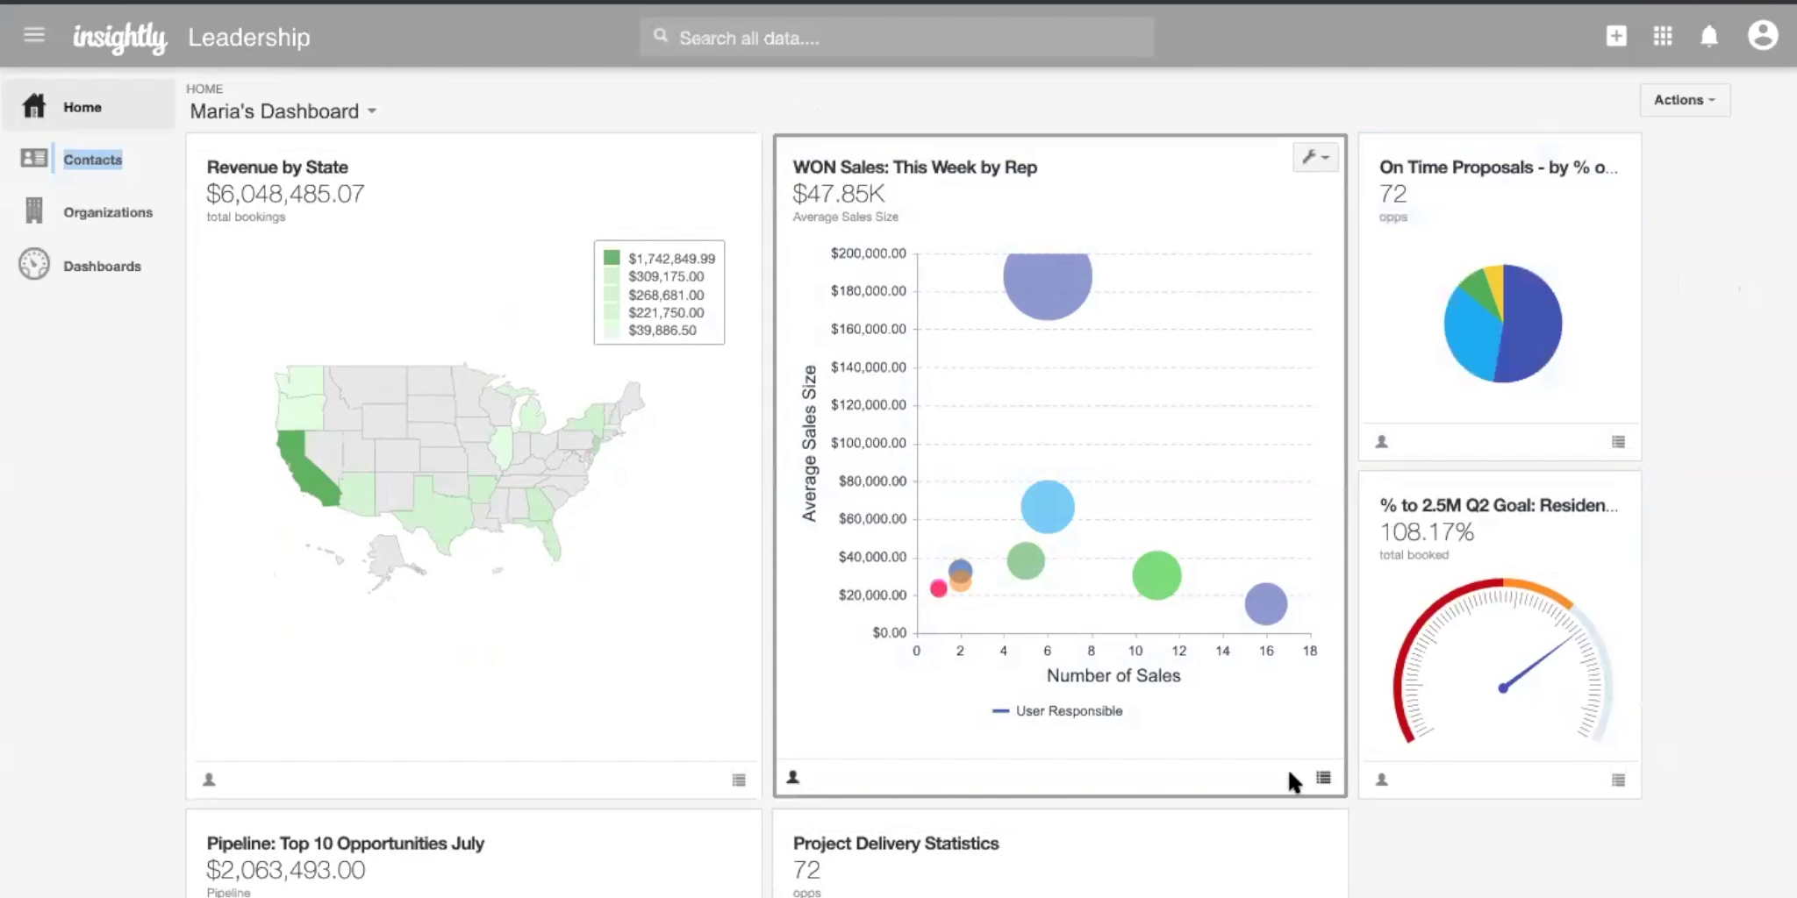
Examine the leadership dashboard's pipeline, project delivery, revenue, regional forecast and closed deals cards.
scroll(1287, 768, "down", 3)
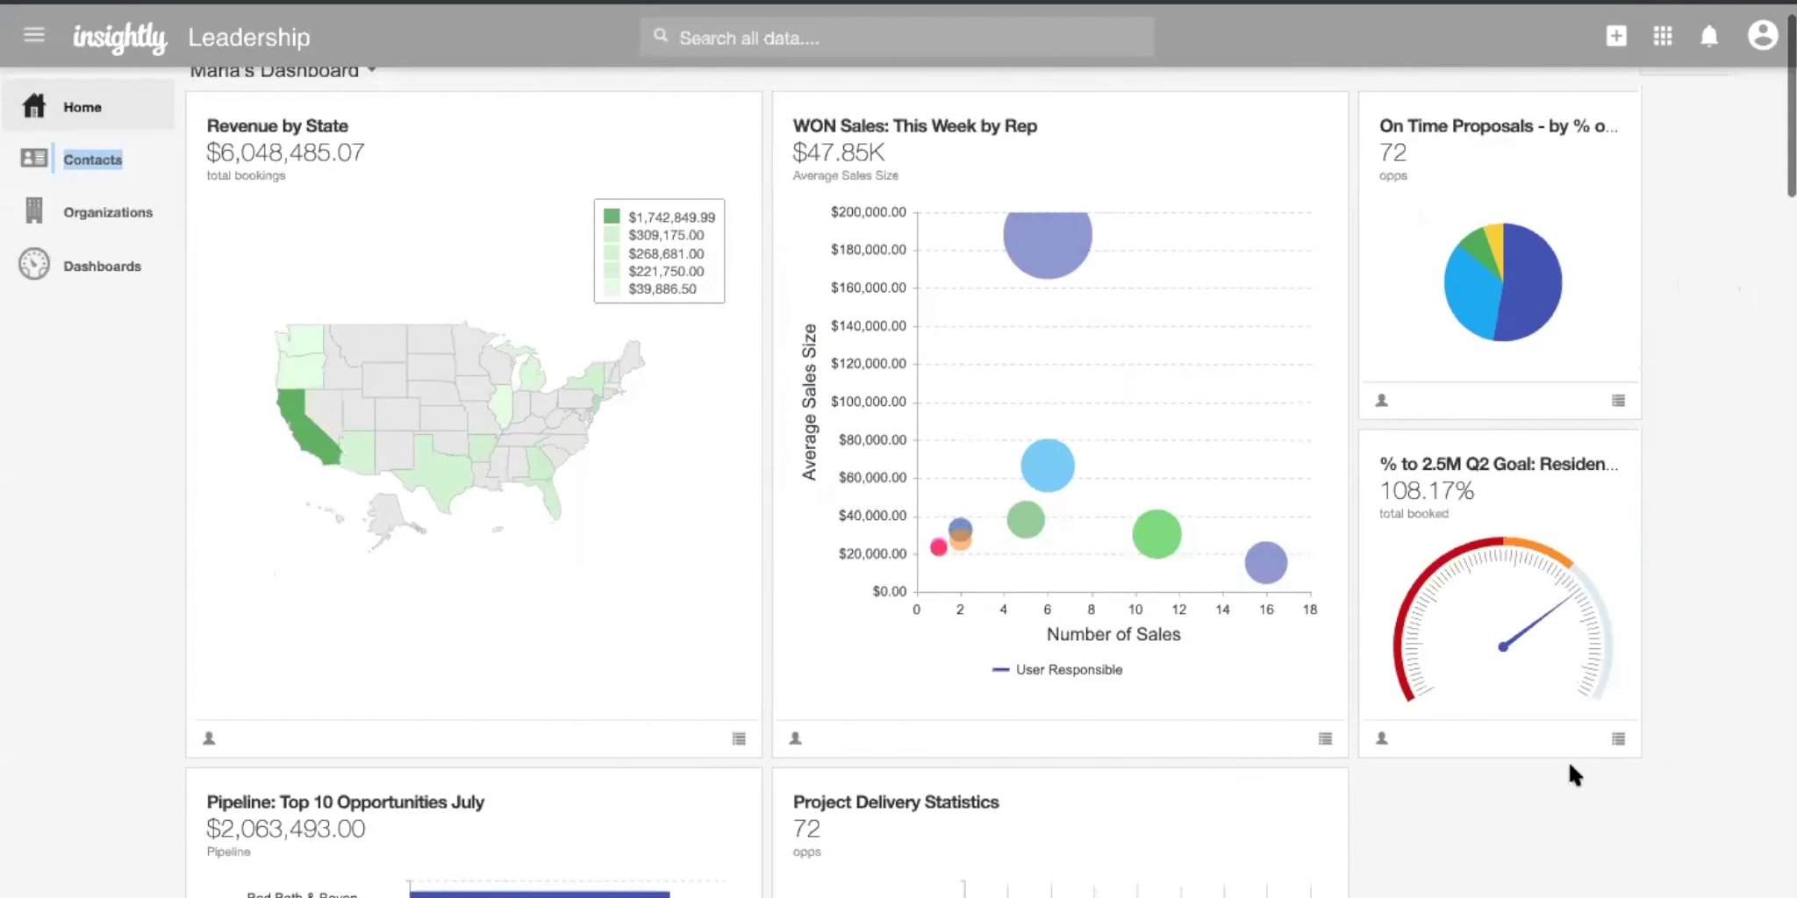
scroll(1569, 766, "down", 4)
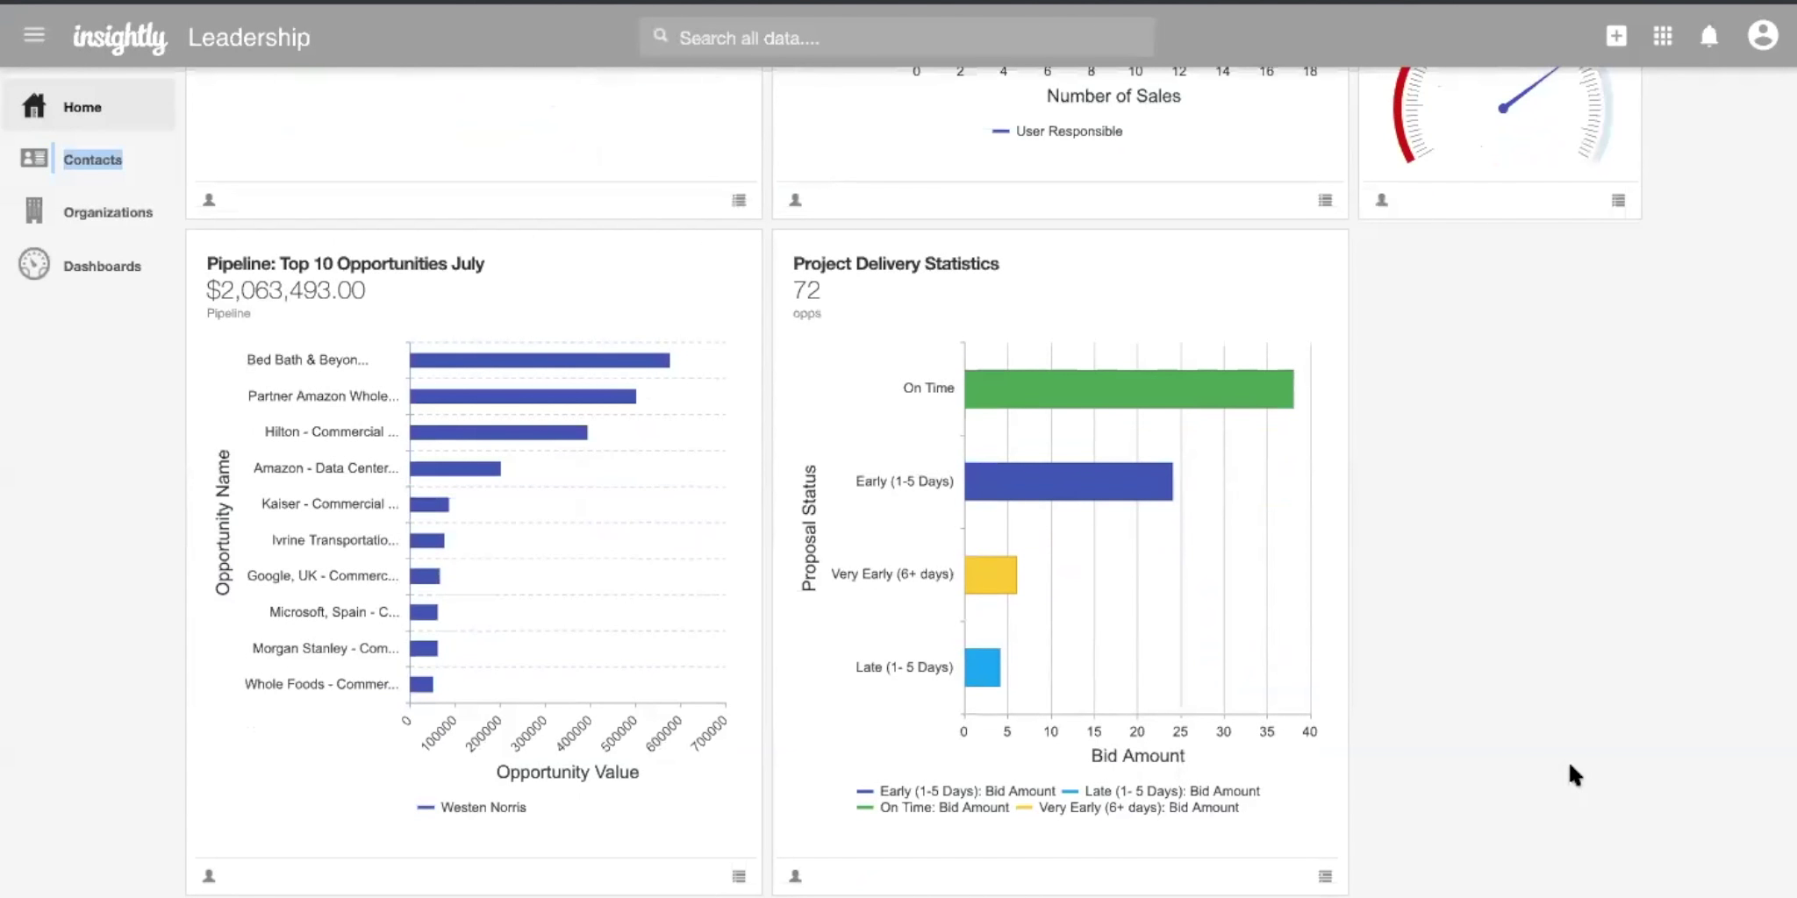
scroll(1570, 774, "down", 1)
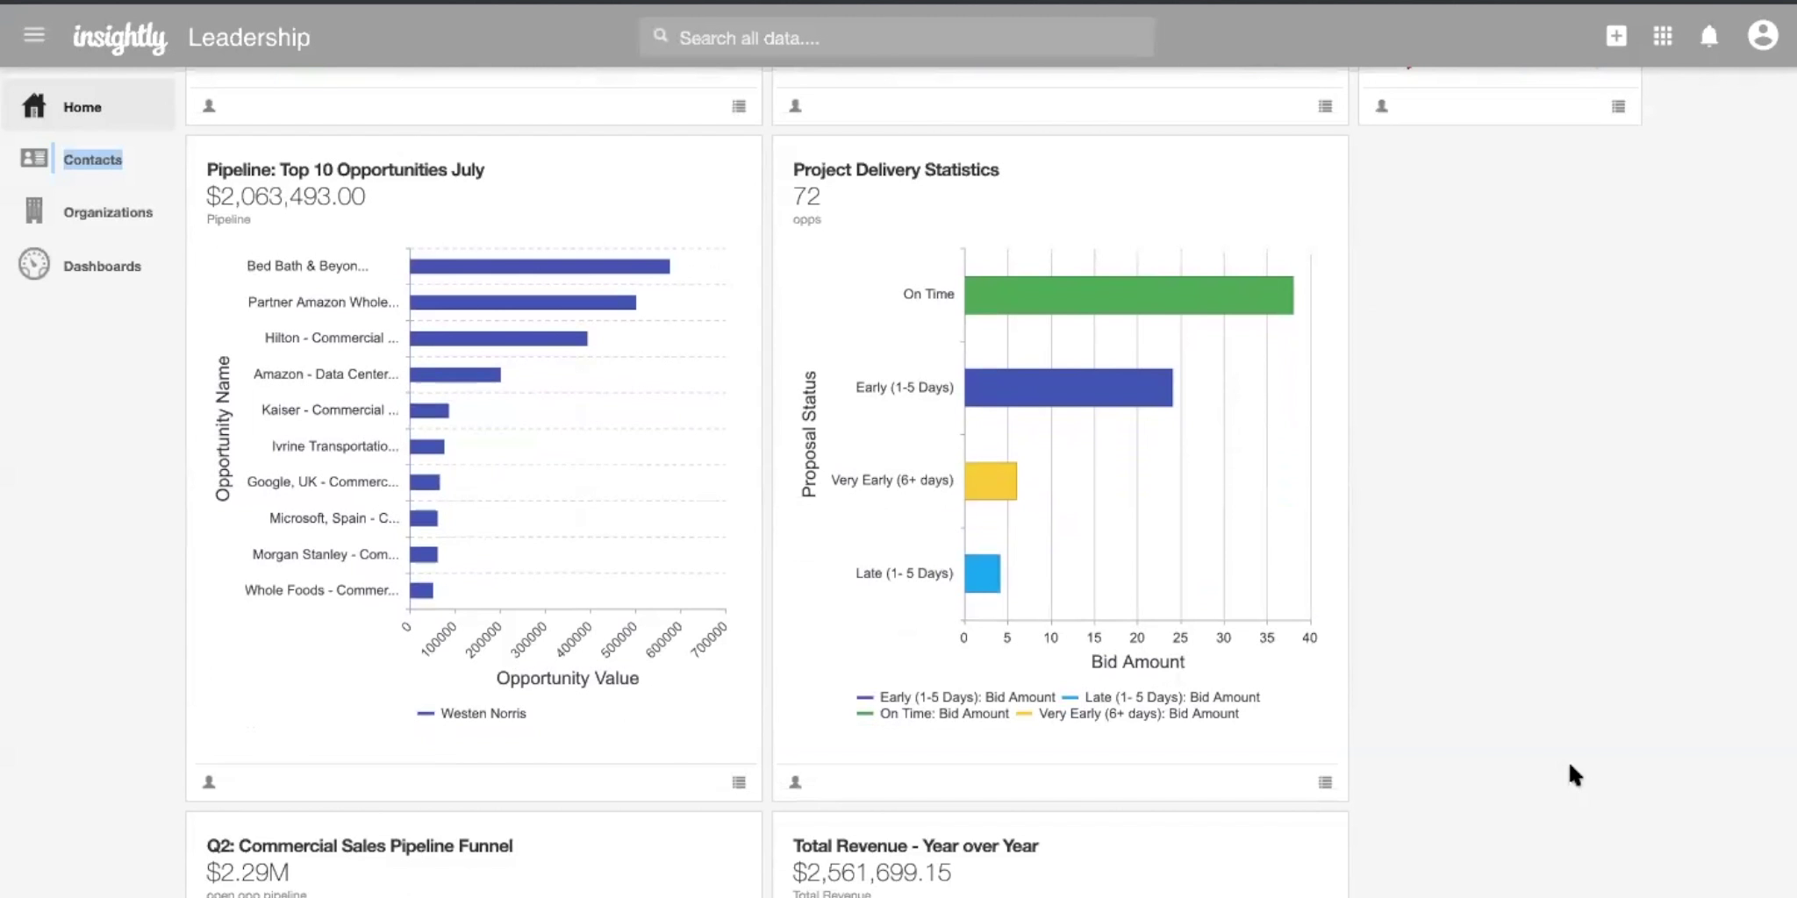
scroll(1569, 765, "down", 1)
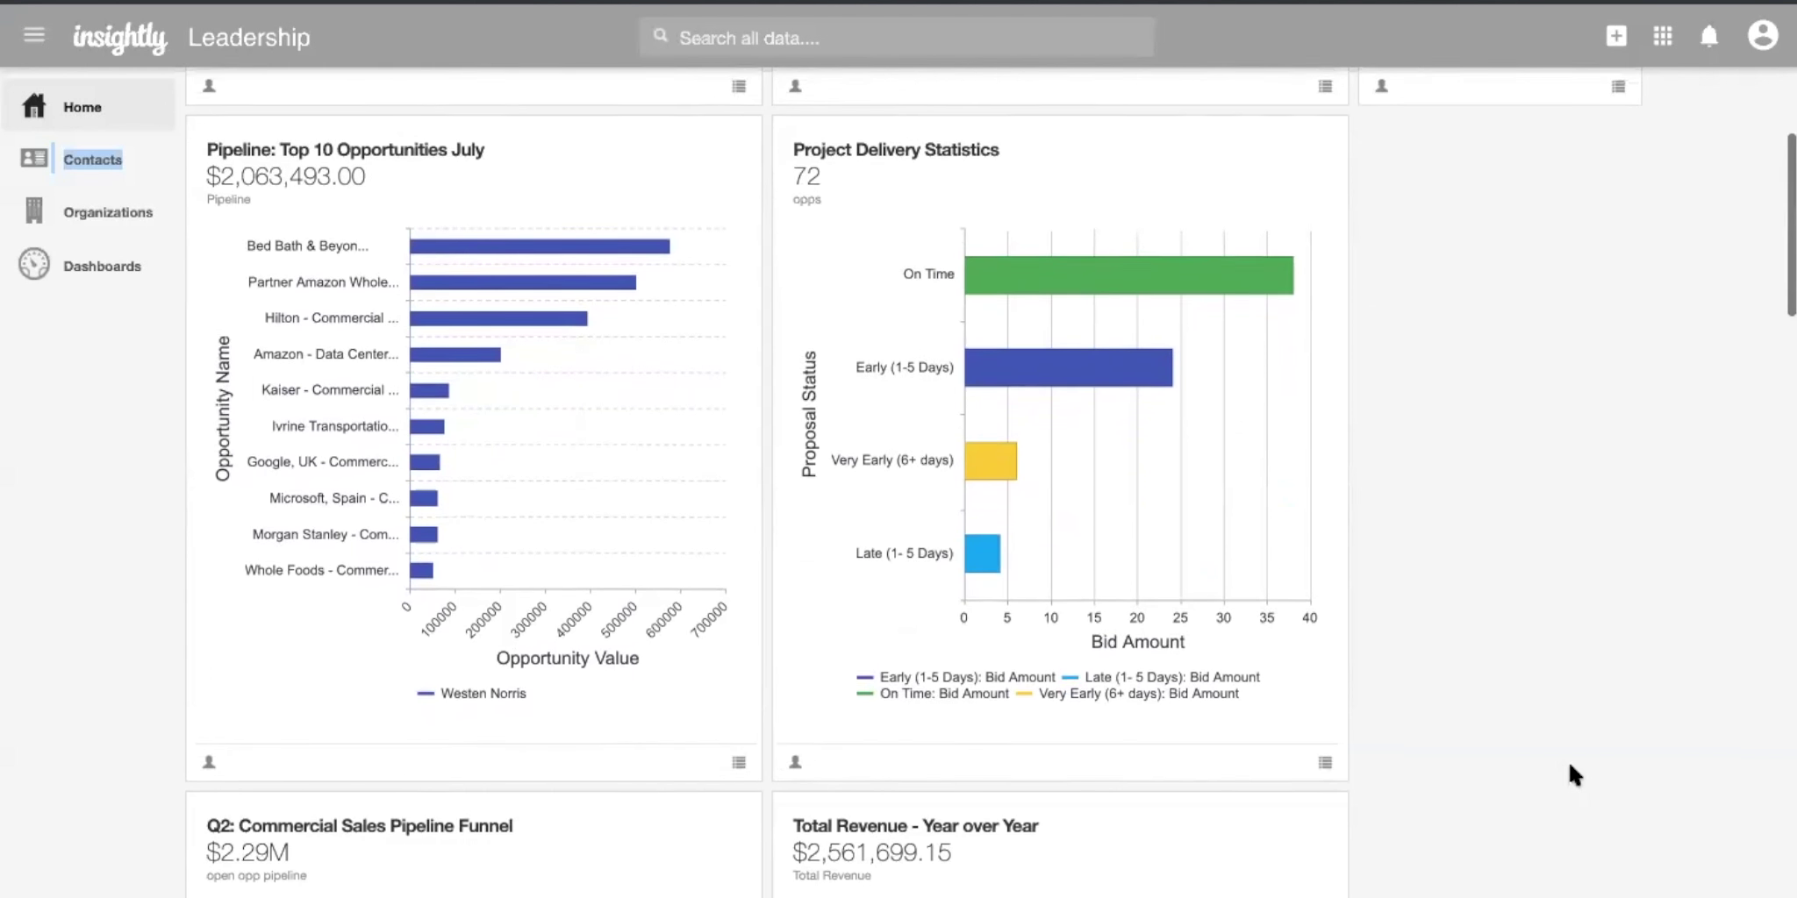
scroll(1570, 765, "down", 2)
scroll(1569, 766, "down", 1)
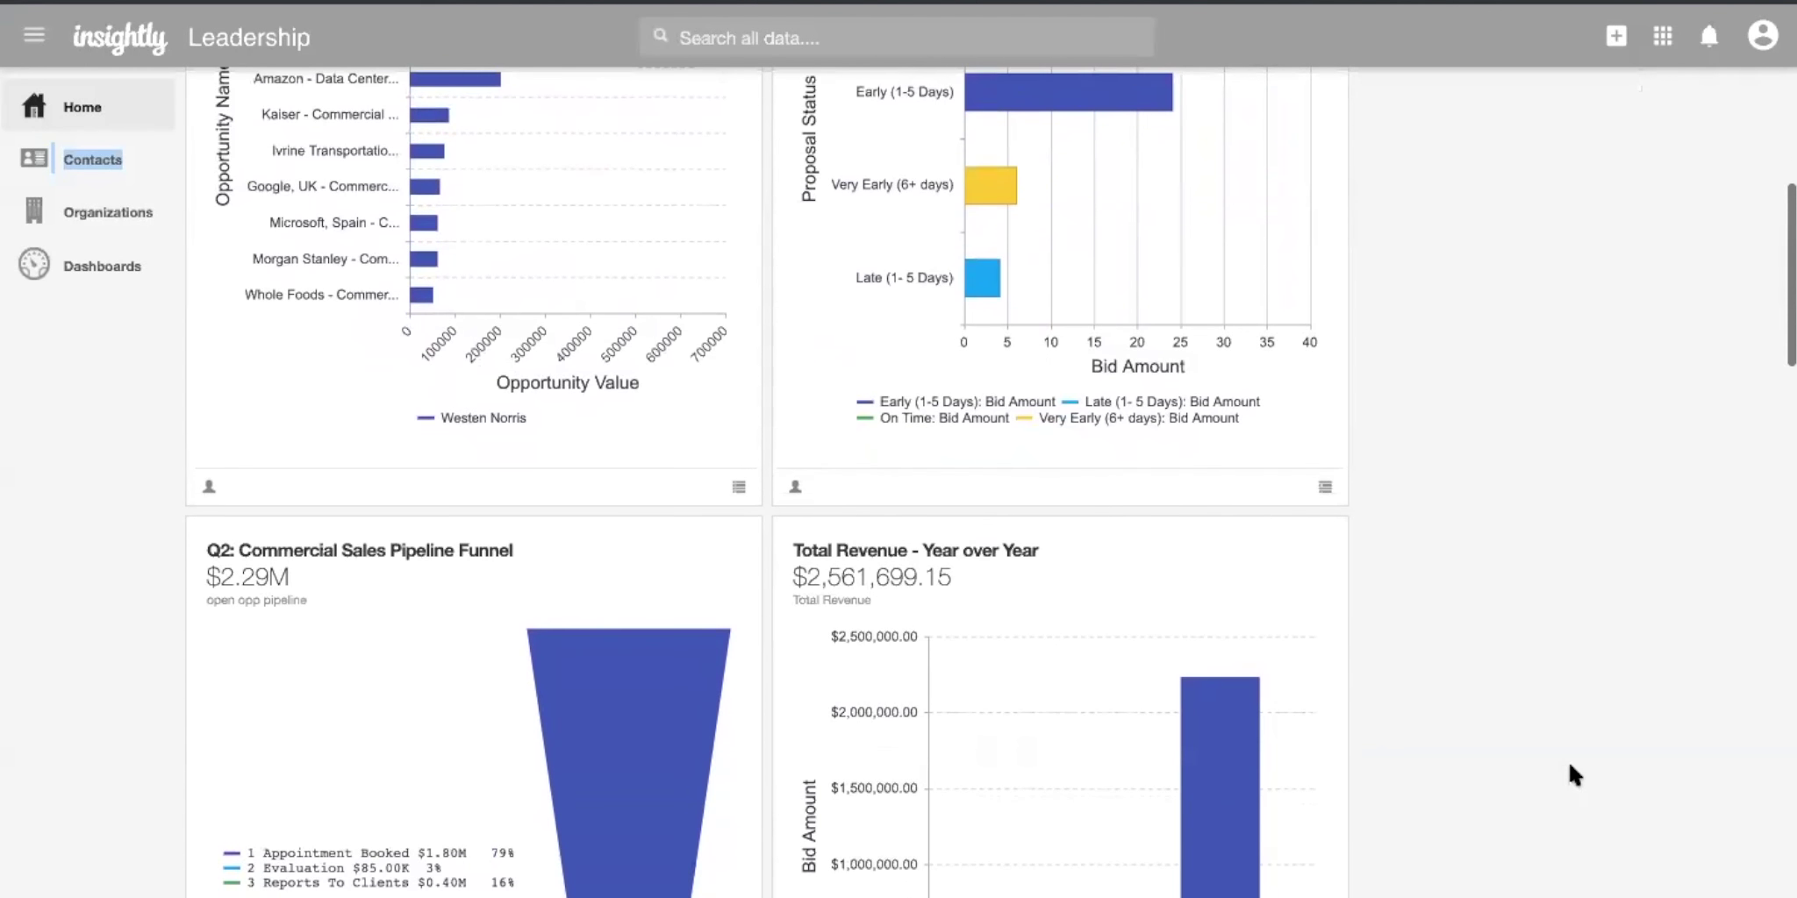
scroll(1569, 765, "up", 3)
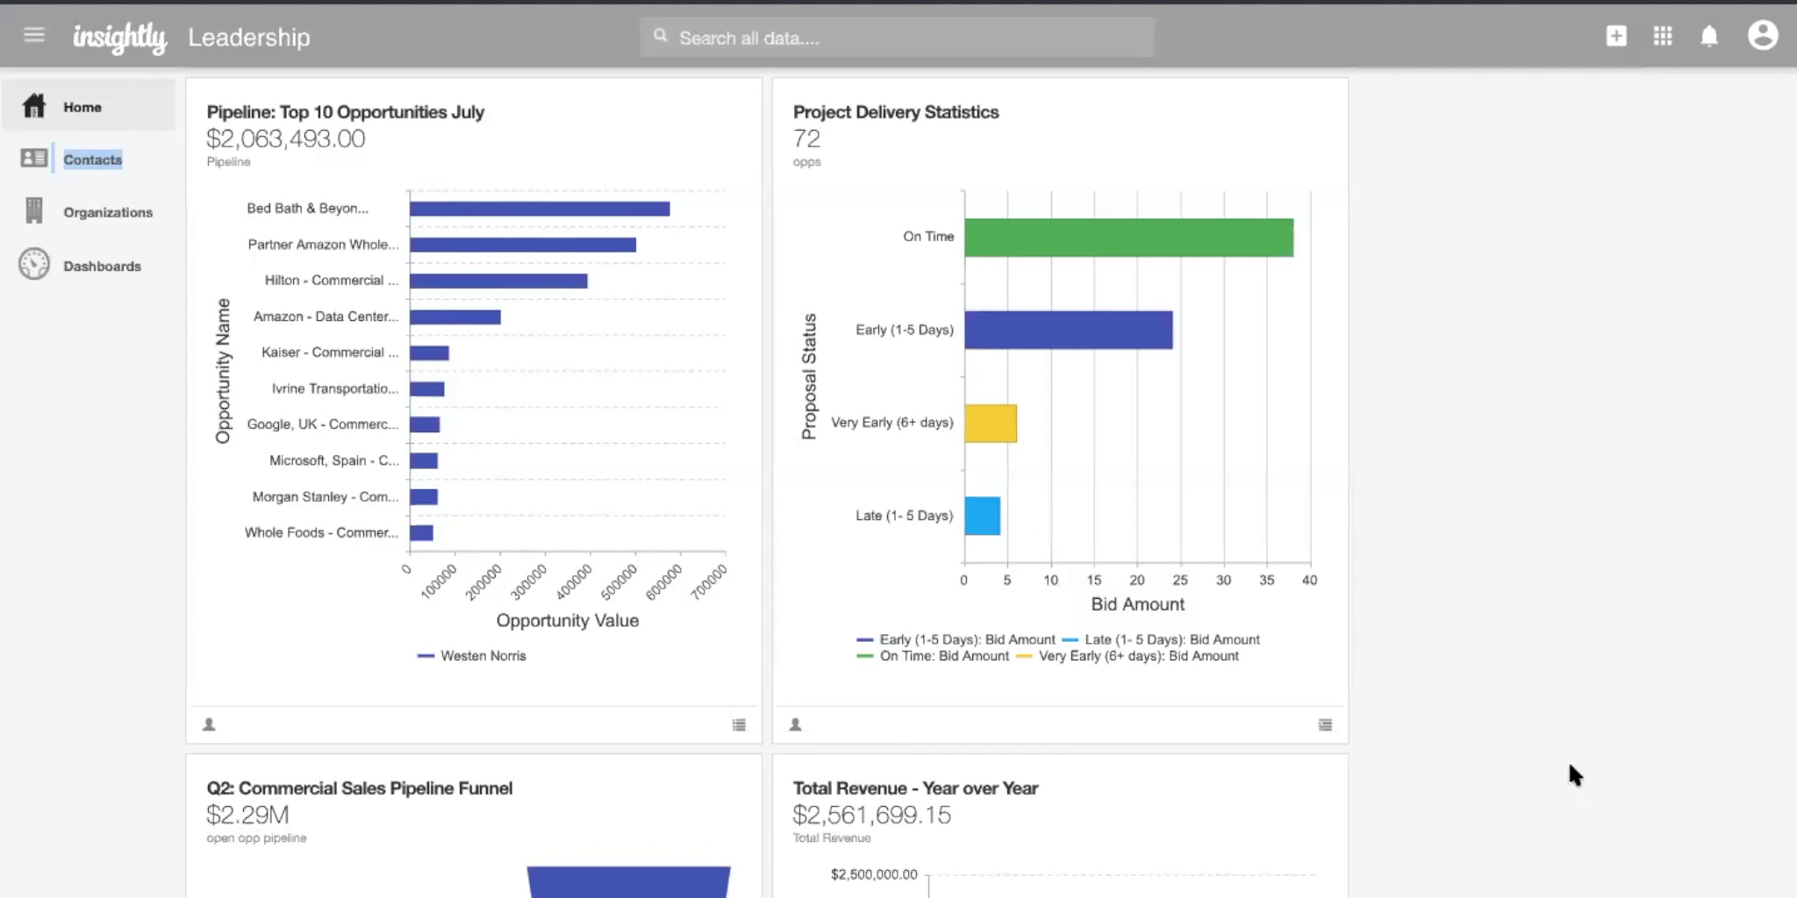
scroll(1569, 765, "down", 5)
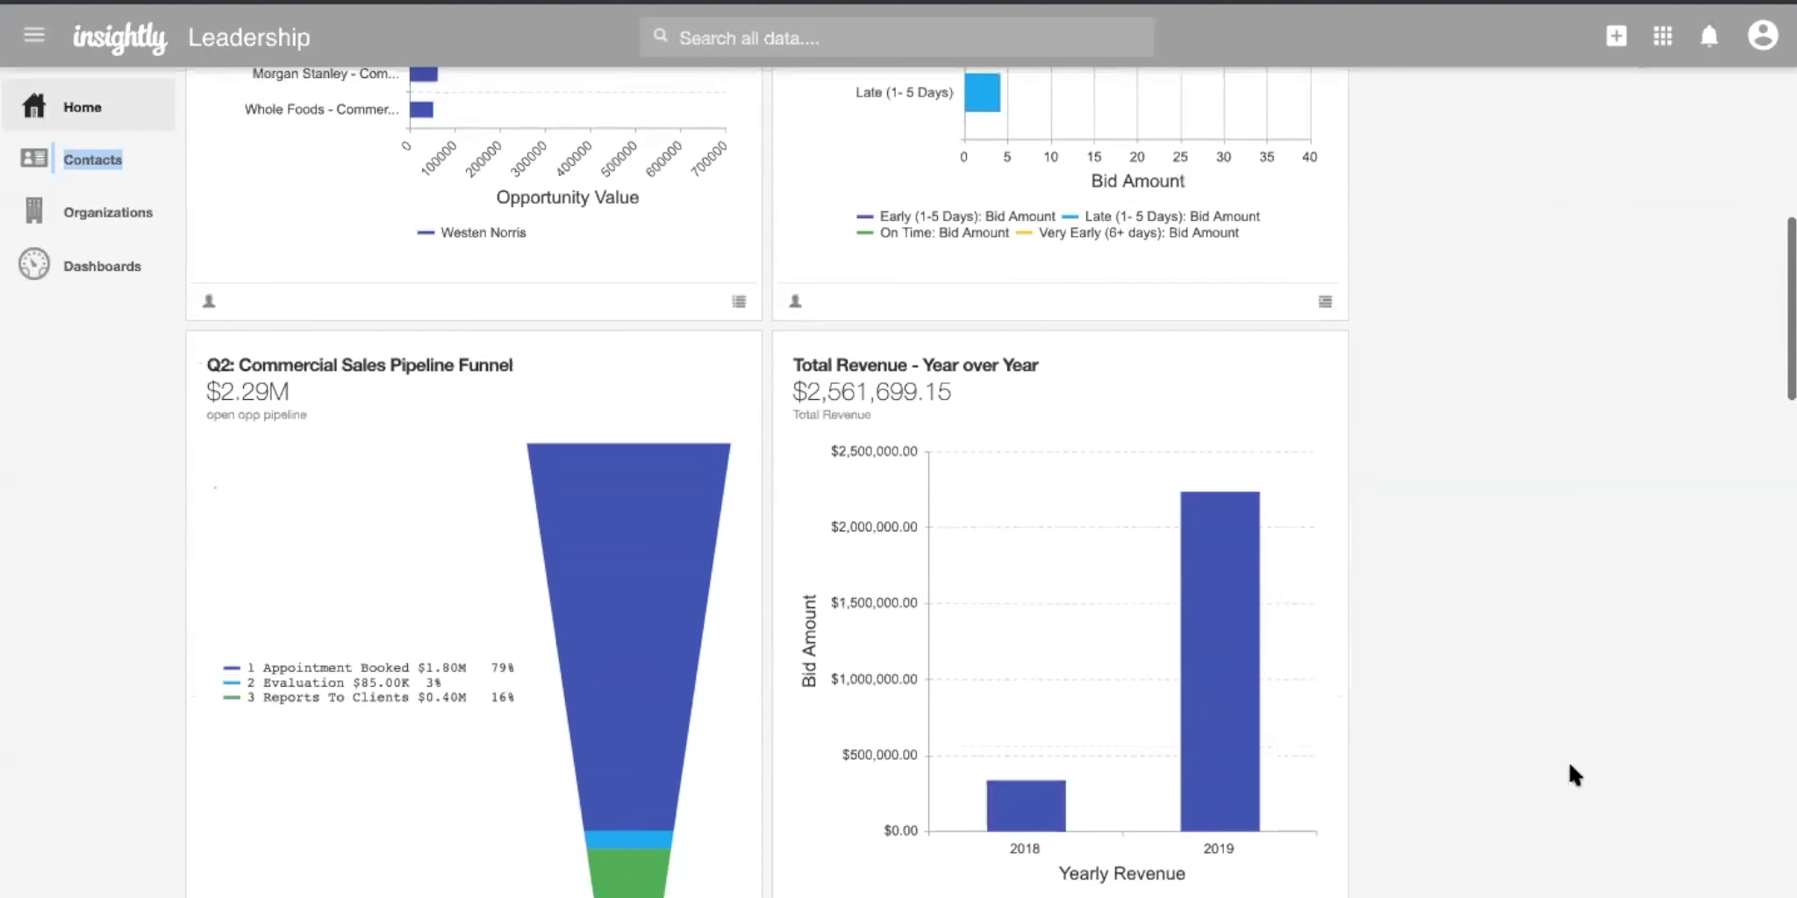
scroll(1567, 761, "down", 1)
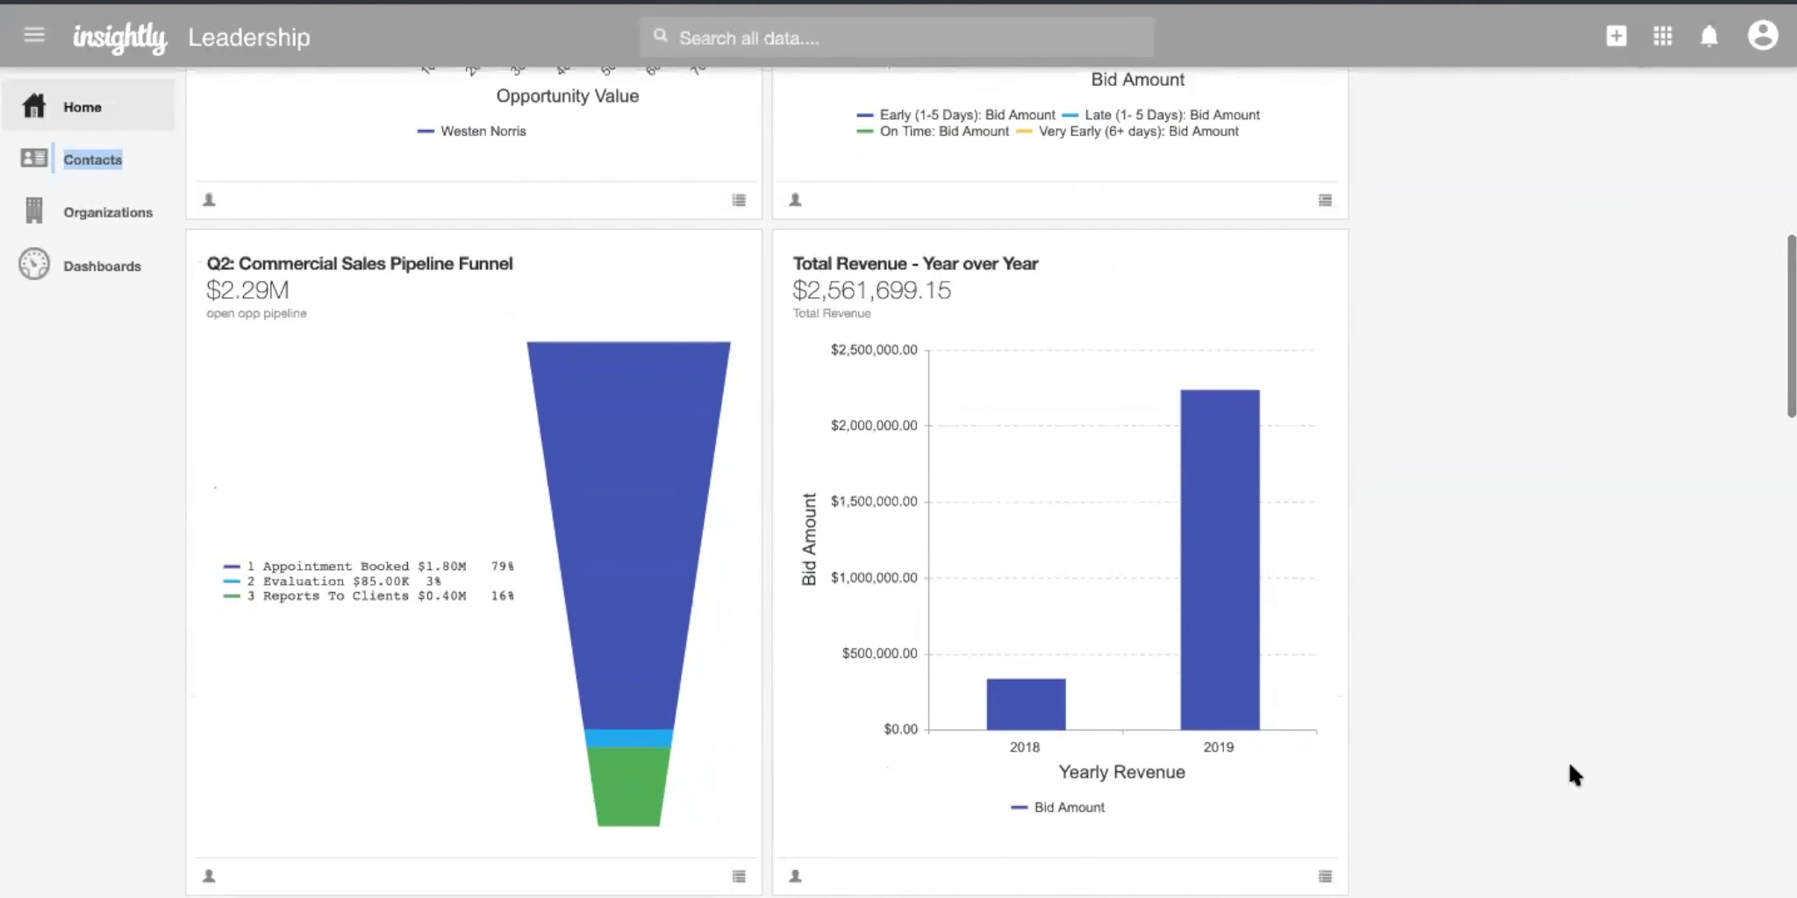
scroll(1568, 761, "down", 2)
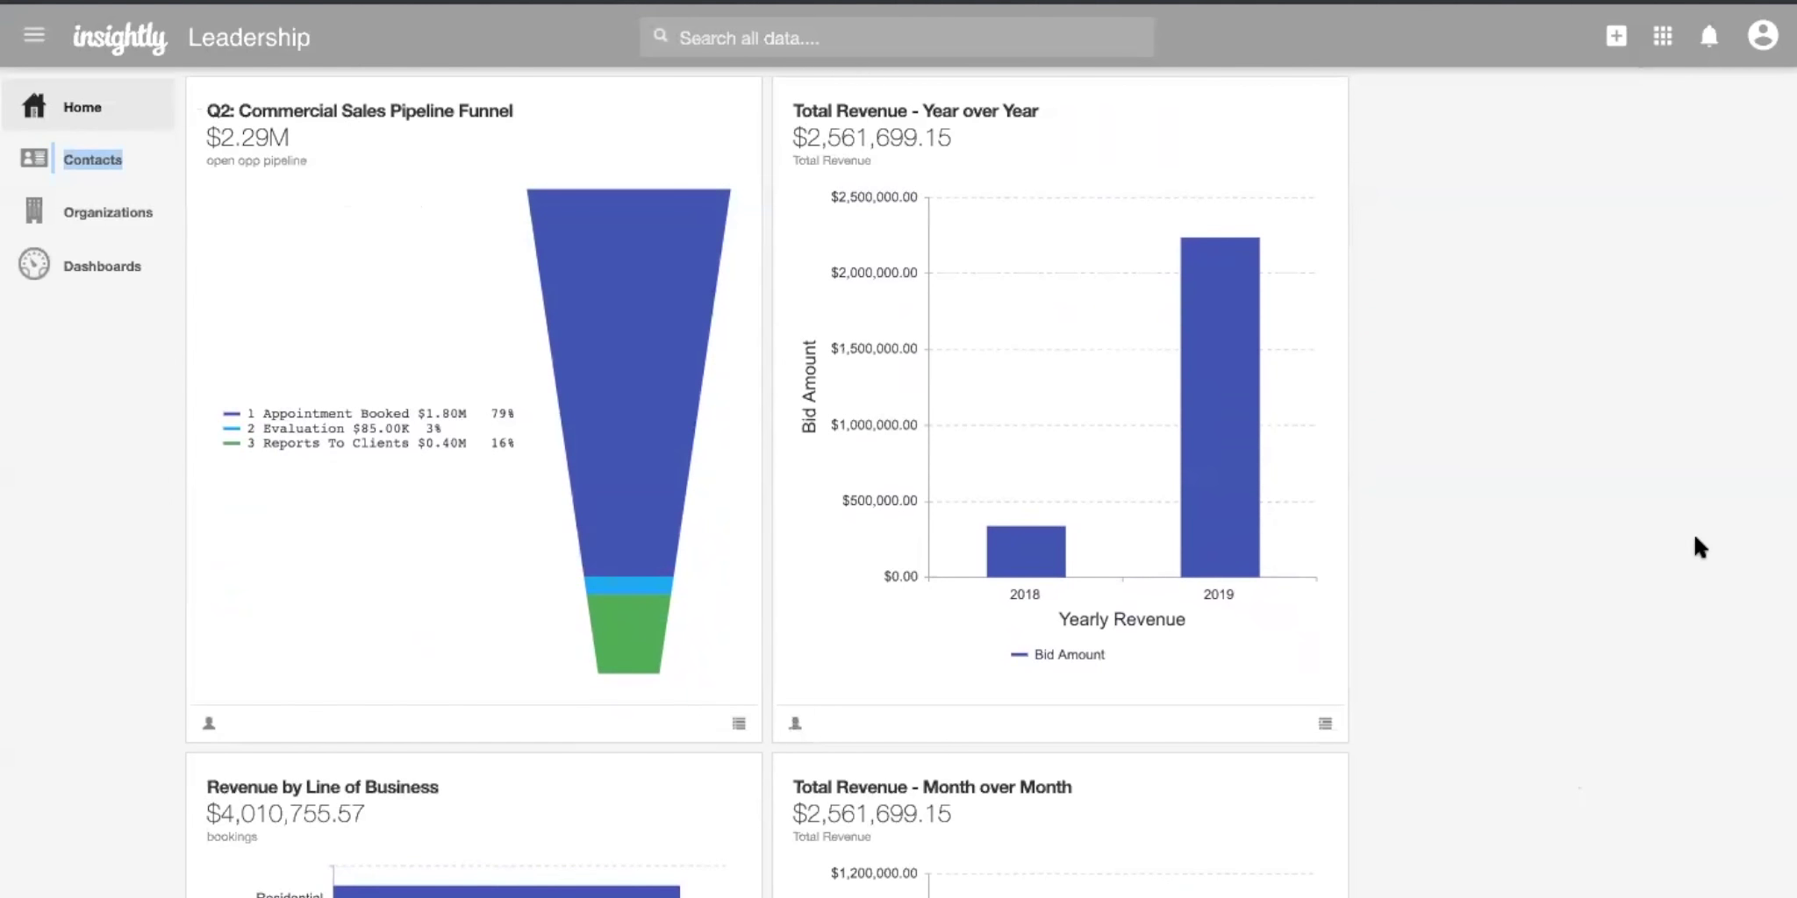
scroll(1621, 606, "down", 3)
scroll(1619, 602, "down", 4)
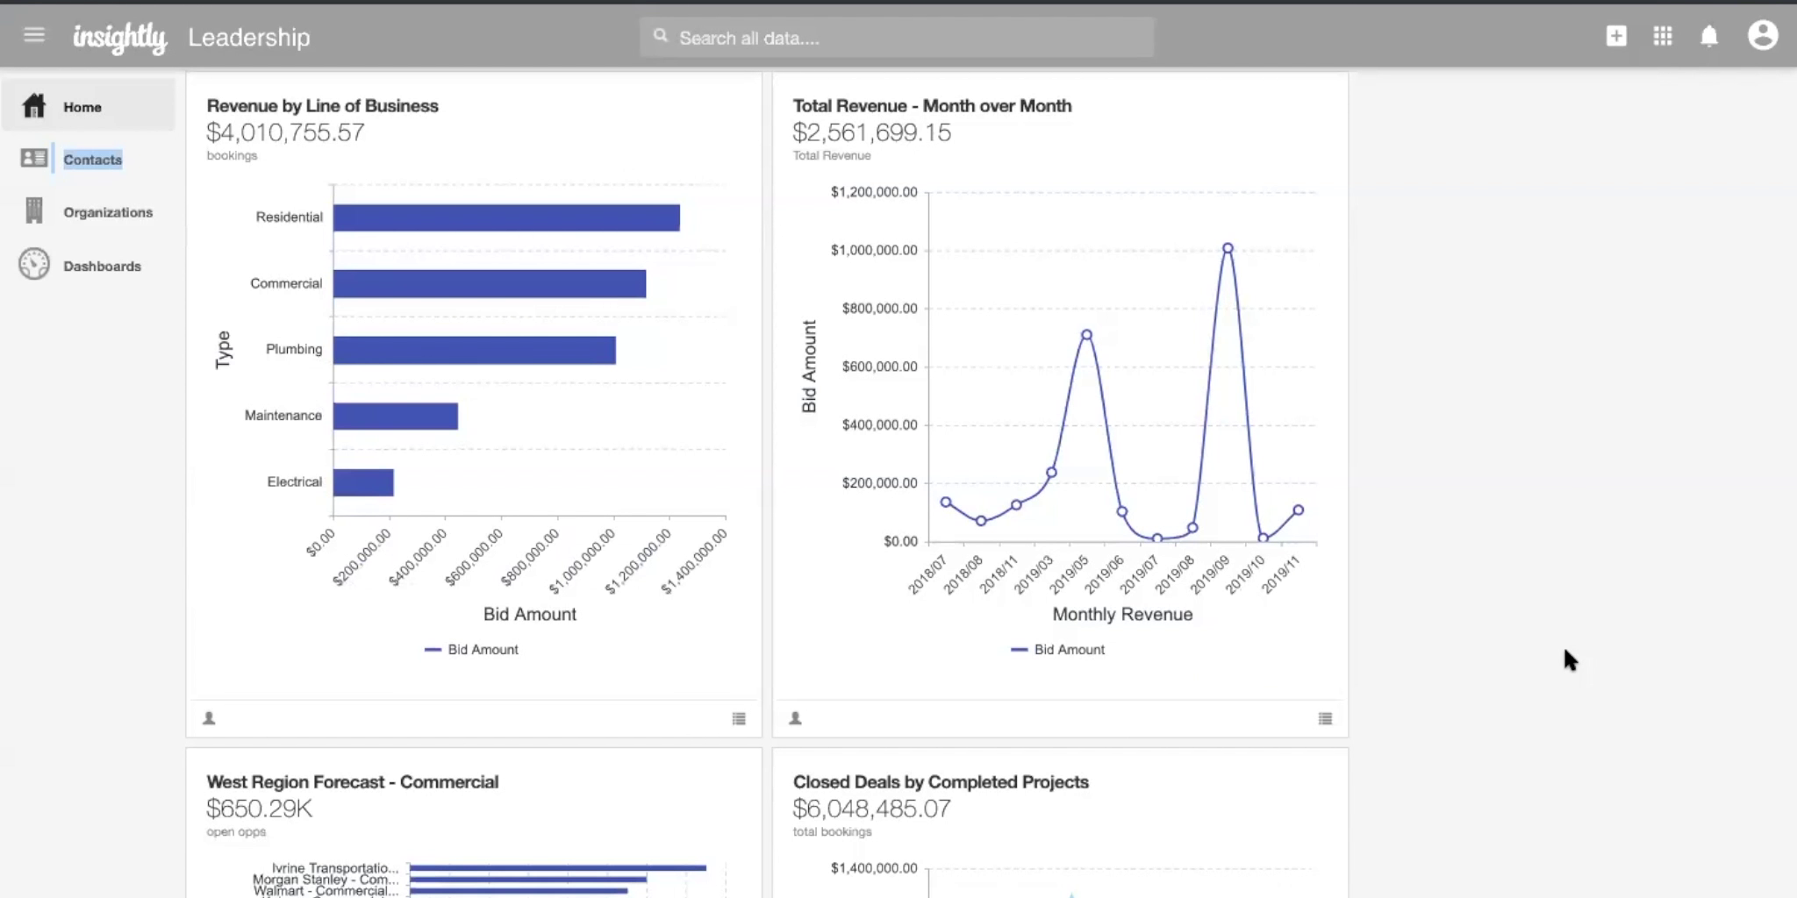
scroll(1565, 654, "down", 3)
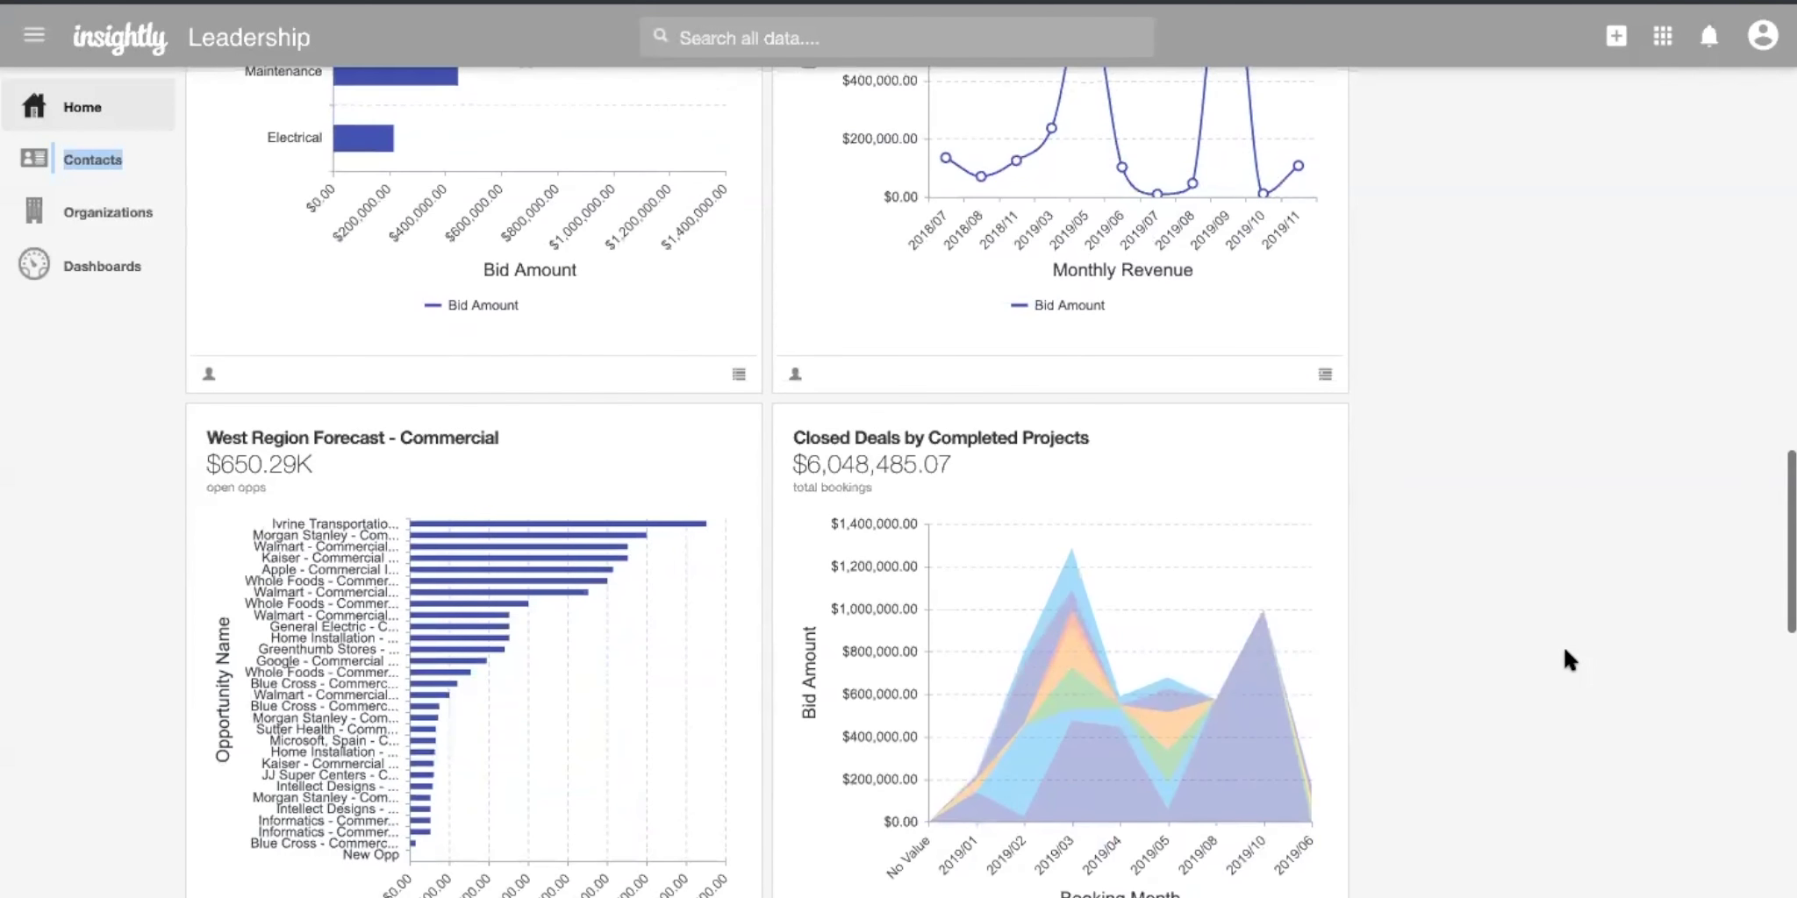
scroll(1565, 653, "down", 2)
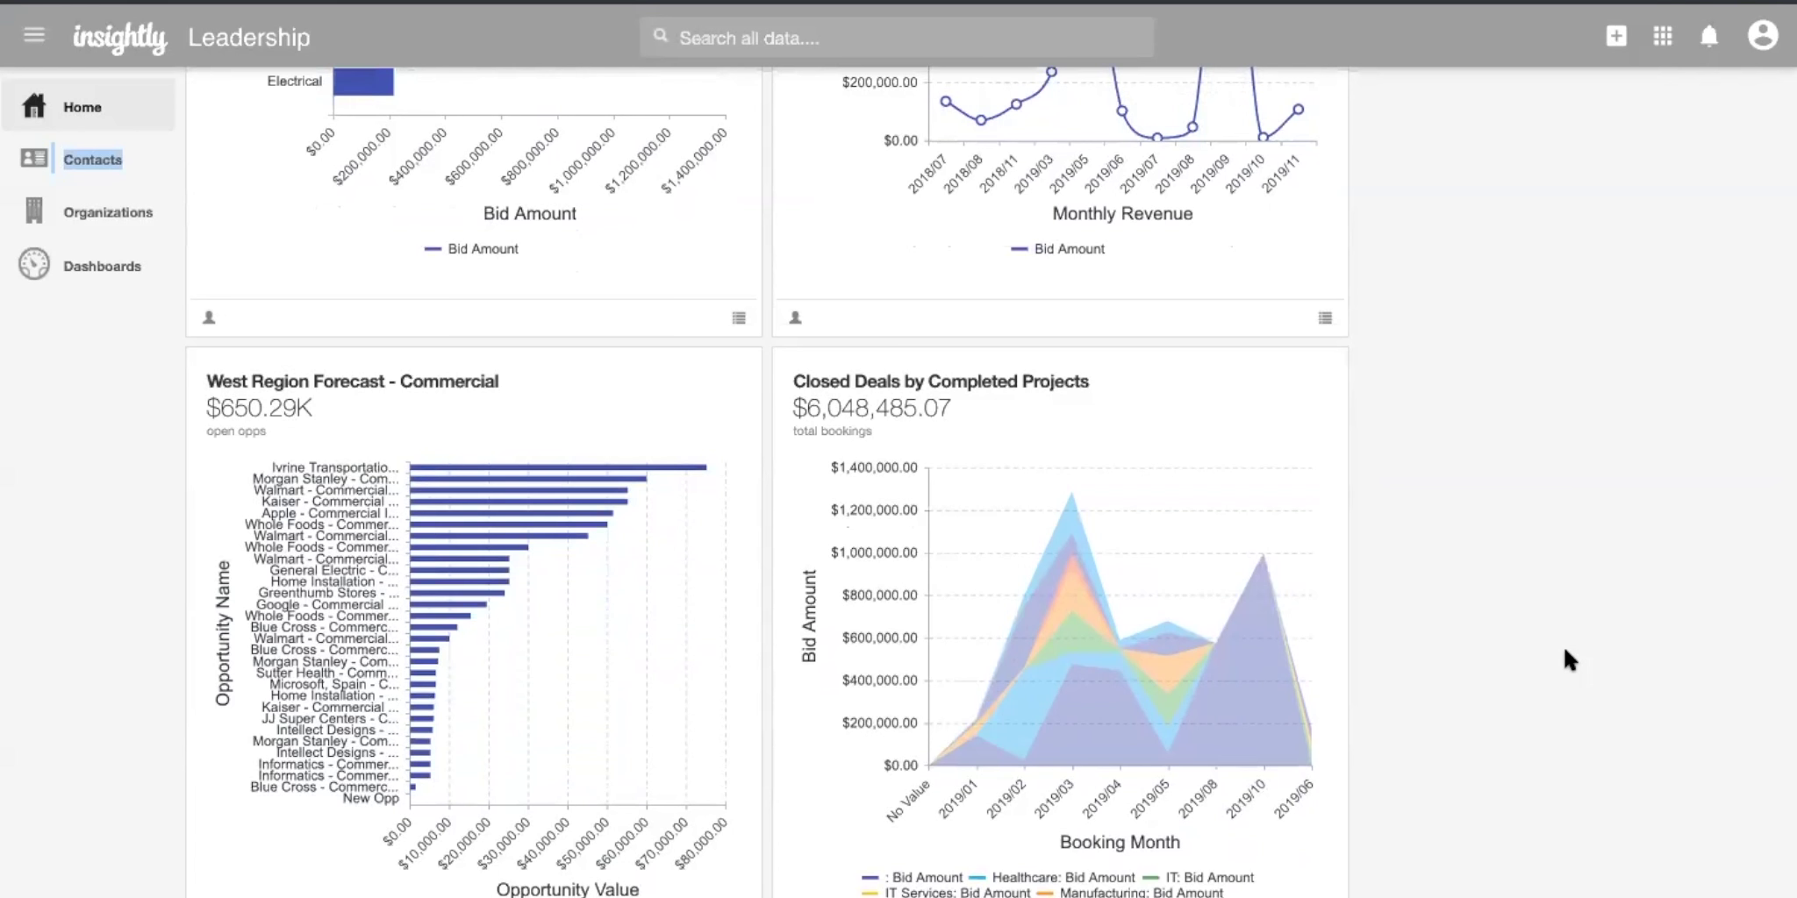
scroll(1564, 651, "down", 3)
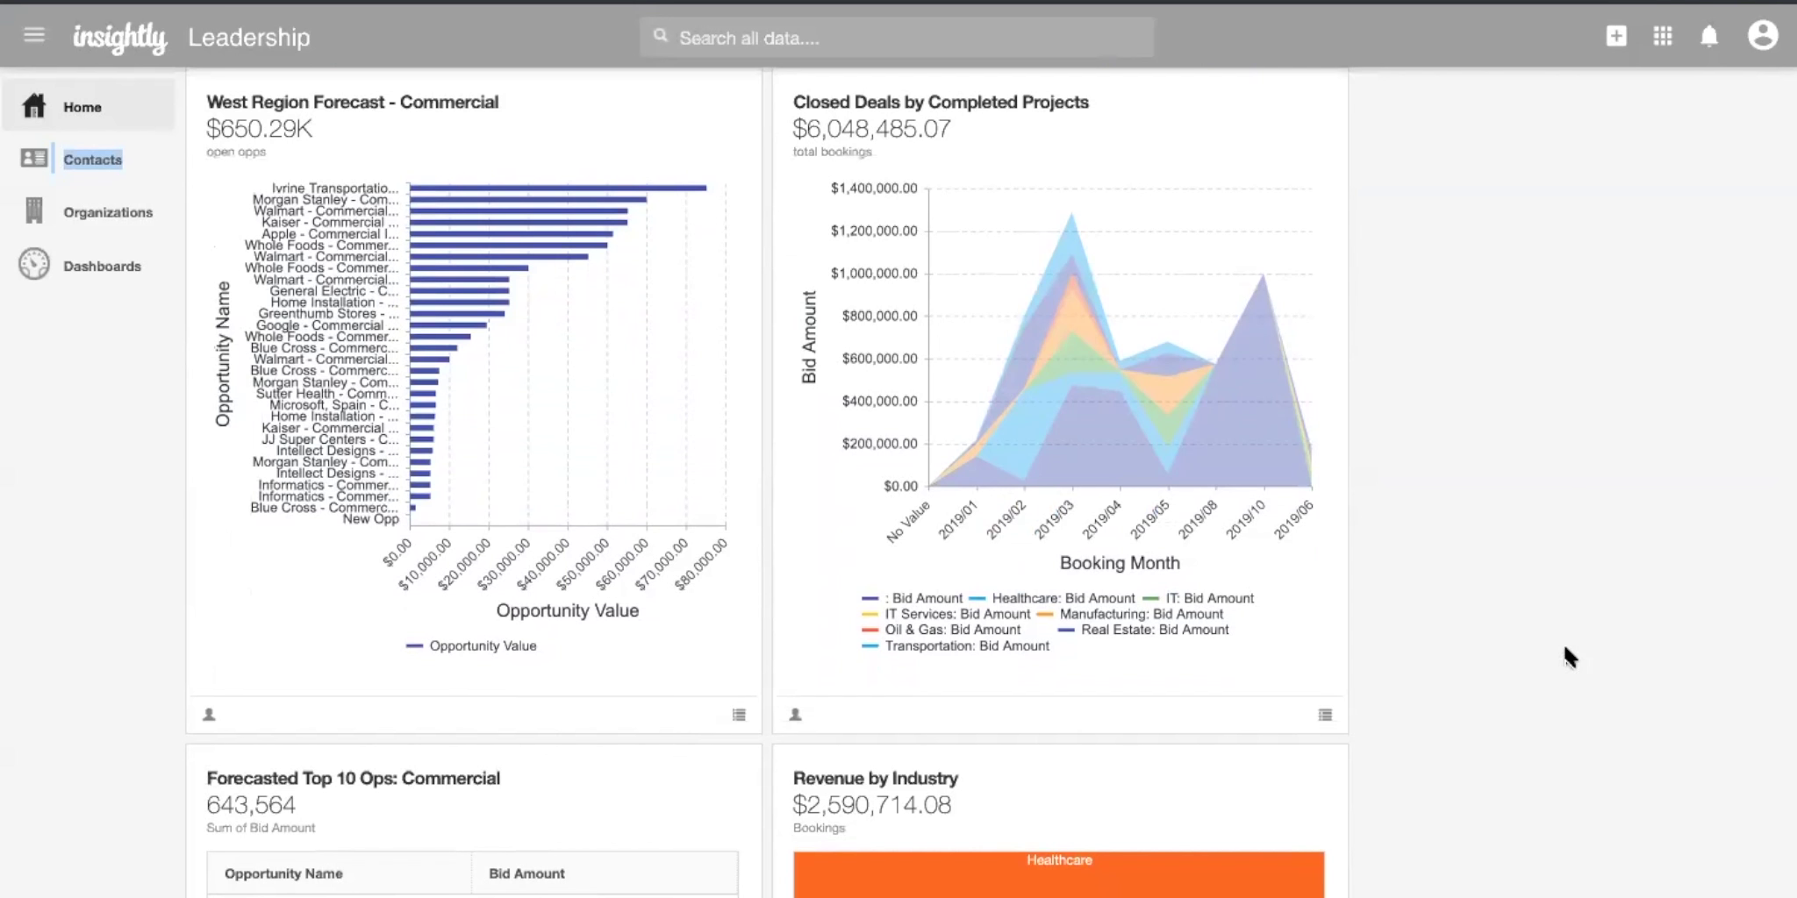
Try limiting the West Region Forecast - Commercial card's visibility to three individually selected people.
scroll(1563, 658, "up", 1)
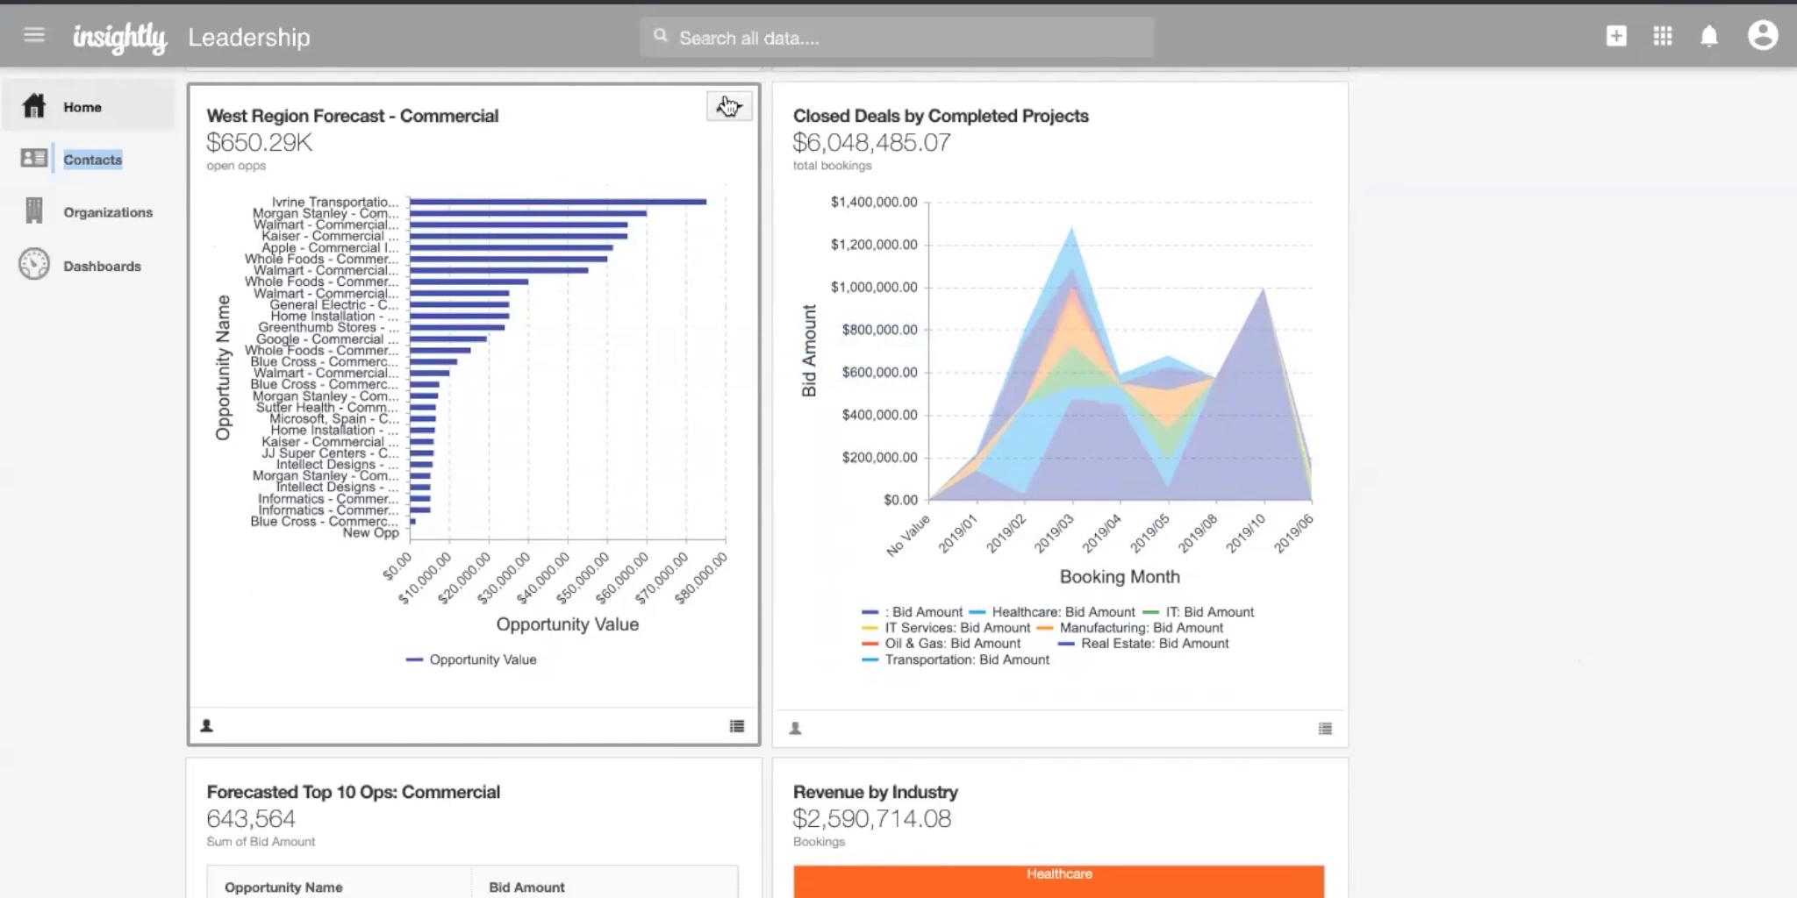
left_click(740, 103)
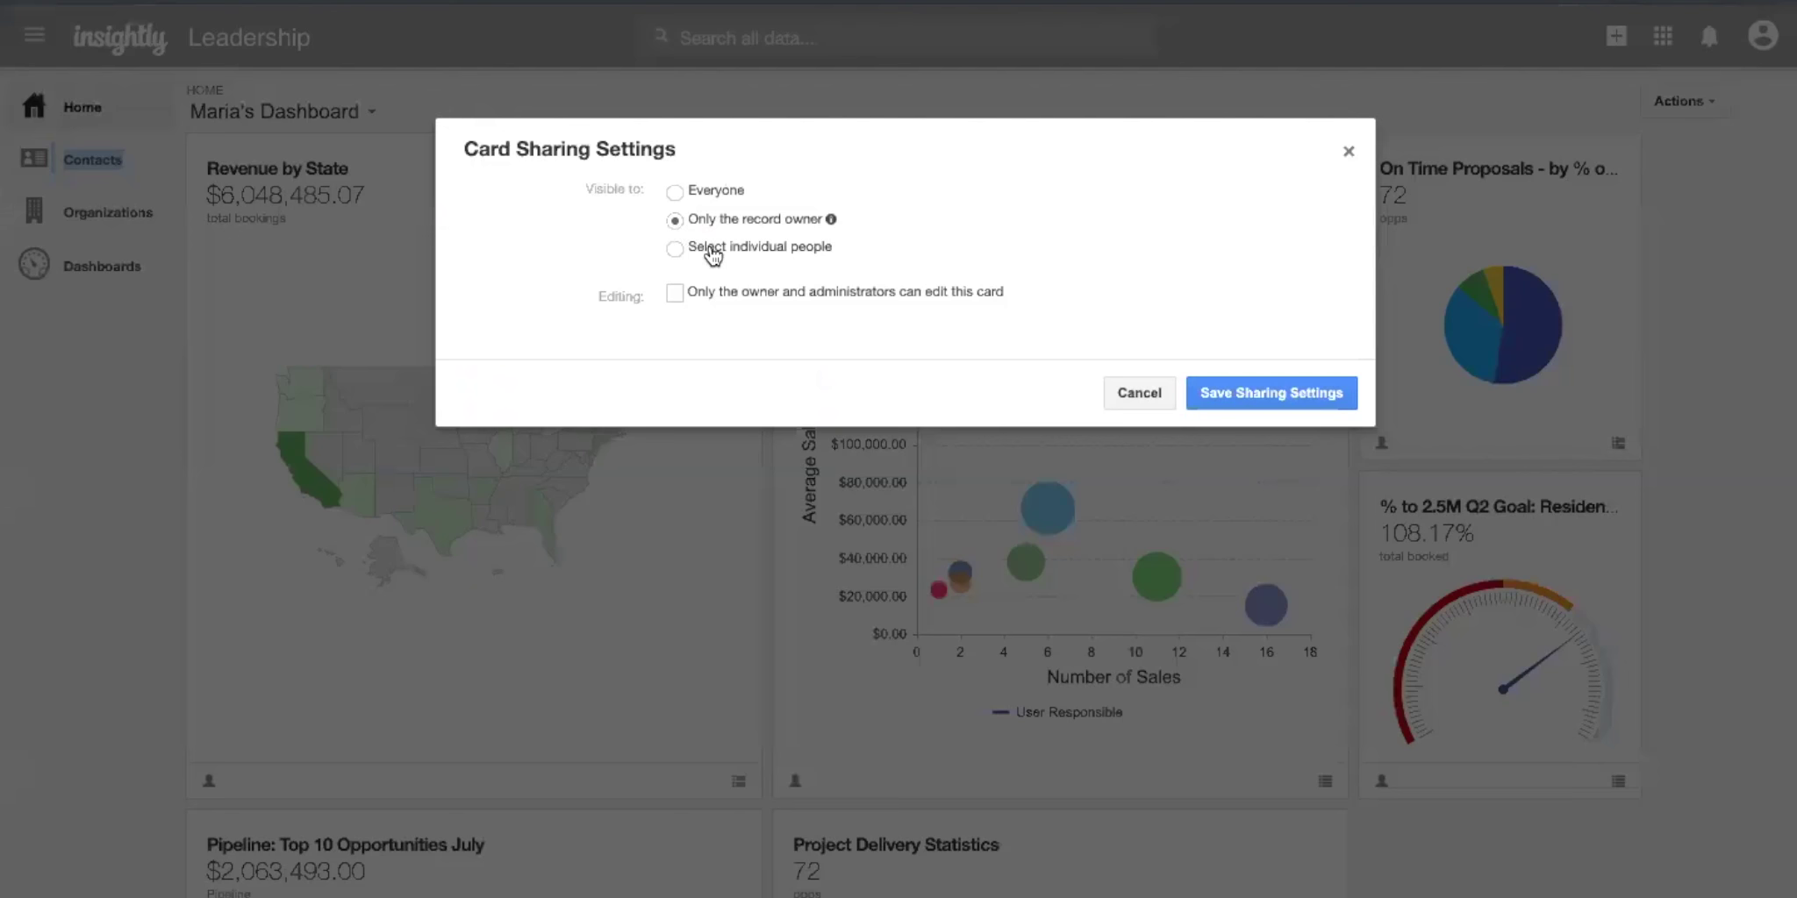
left_click(713, 250)
left_click(743, 284)
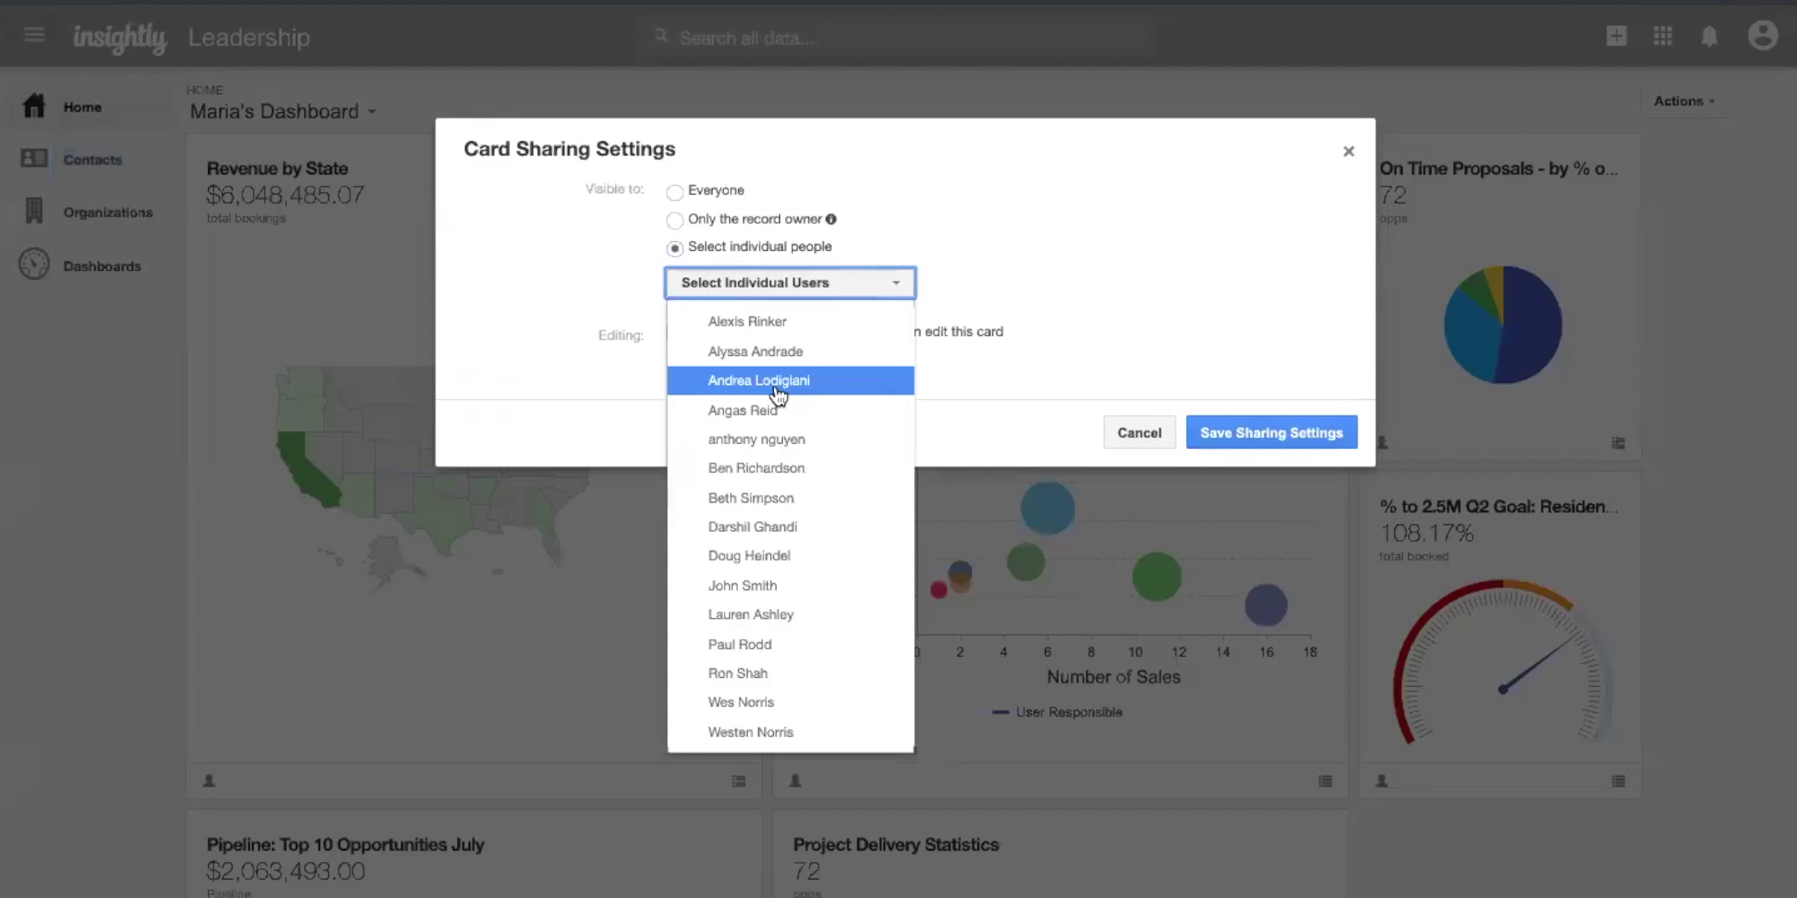
left_click(754, 381)
left_click(763, 410)
left_click(783, 469)
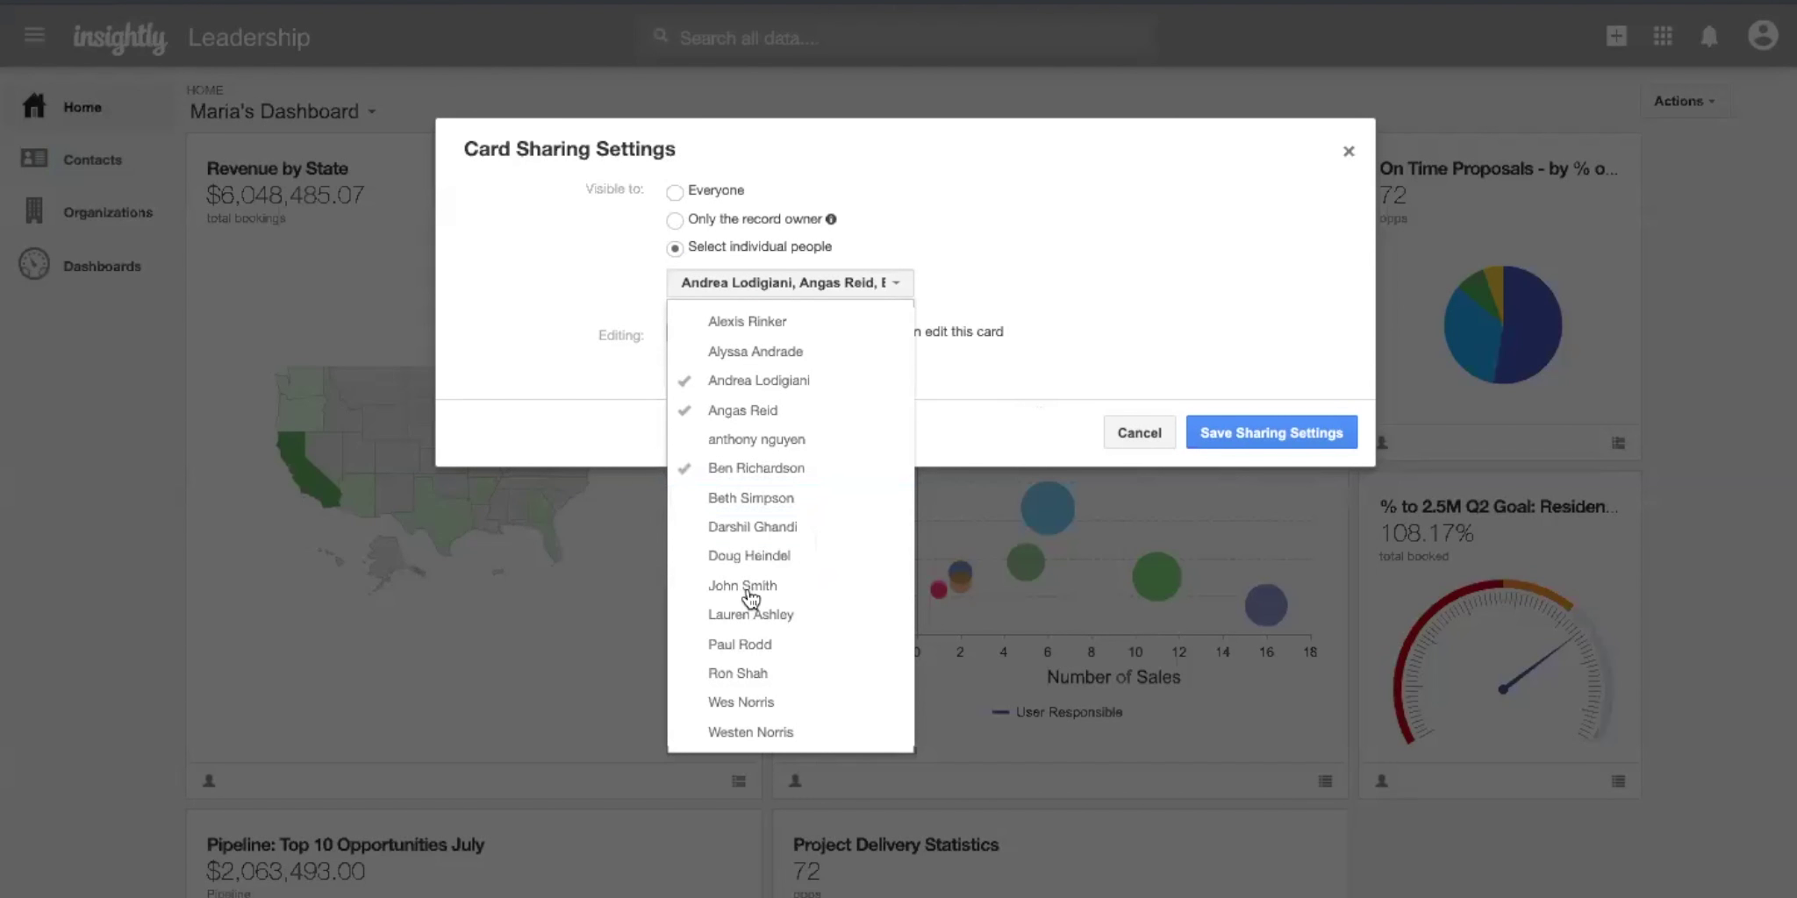
left_click(1265, 320)
left_click(1348, 151)
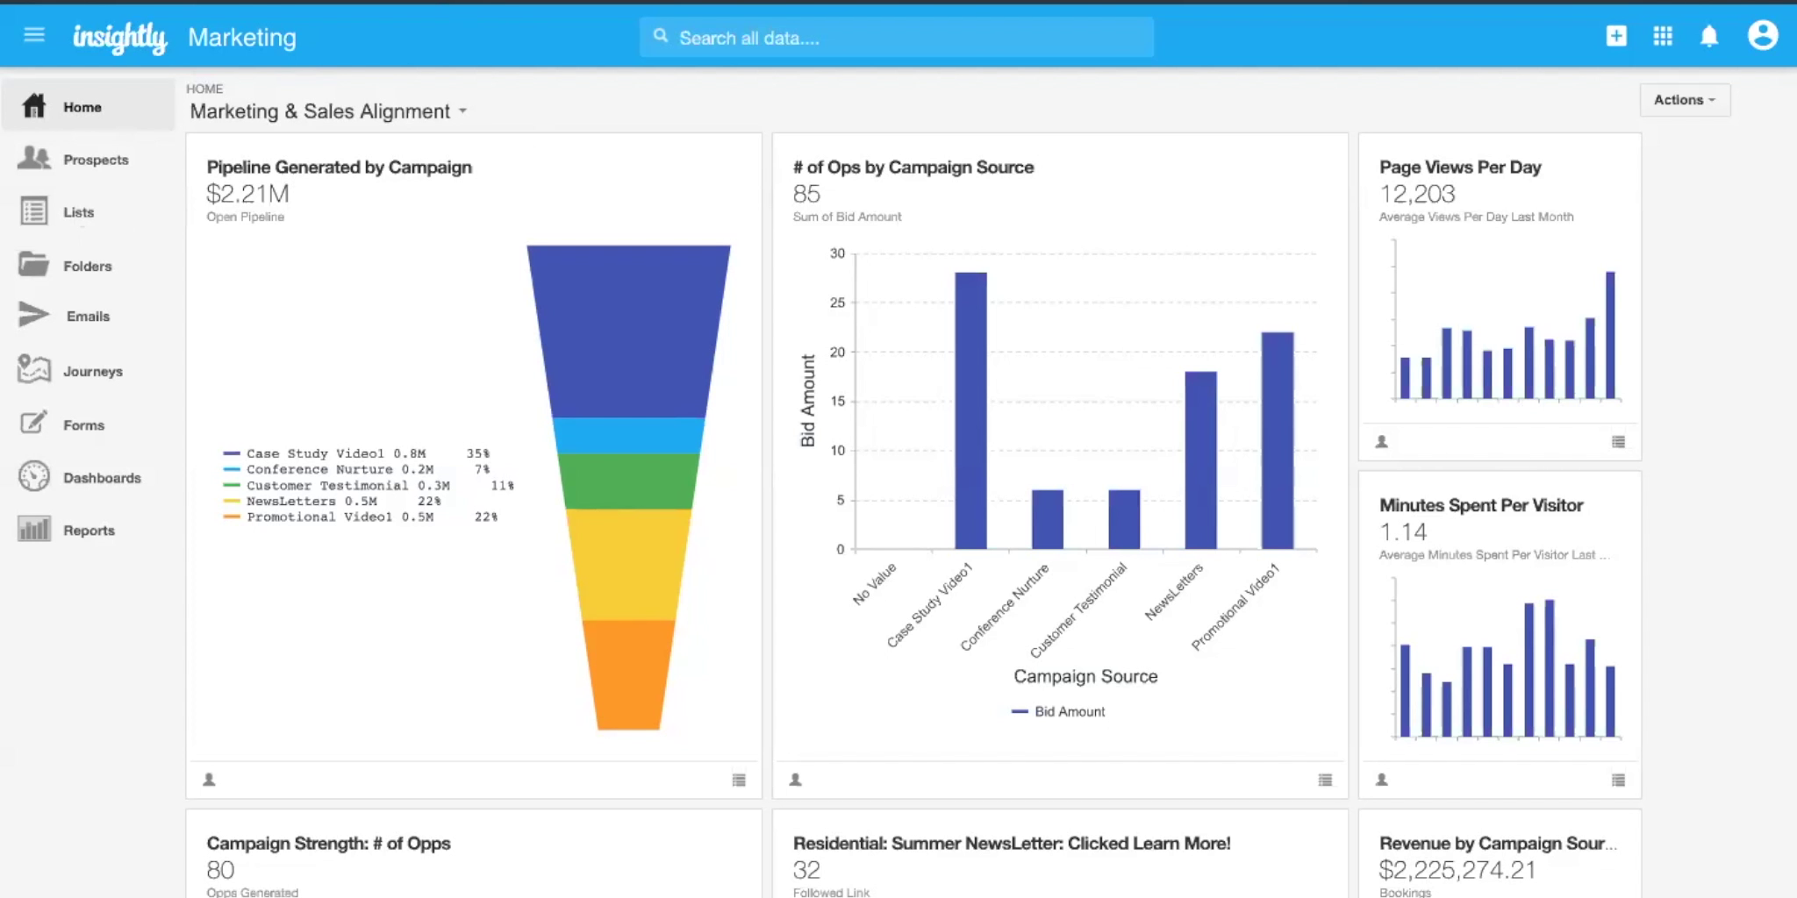
Open the marketing prospects and check the view selector of the Residential Prospects list.
left_click(96, 159)
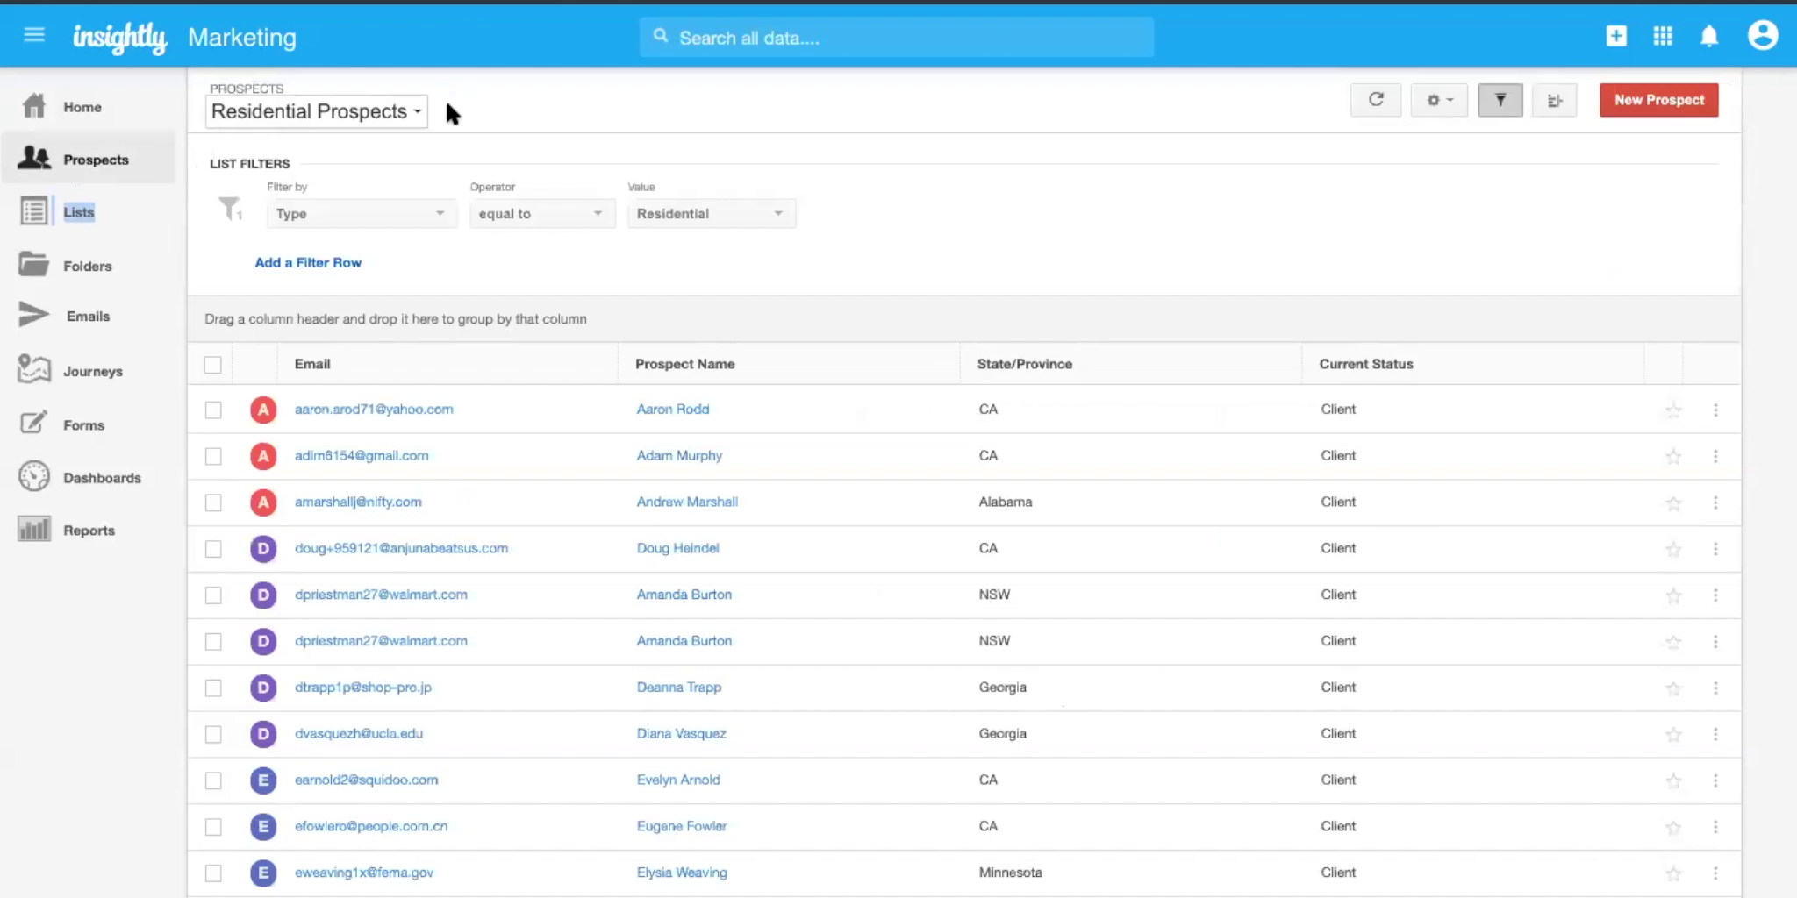
left_click(364, 114)
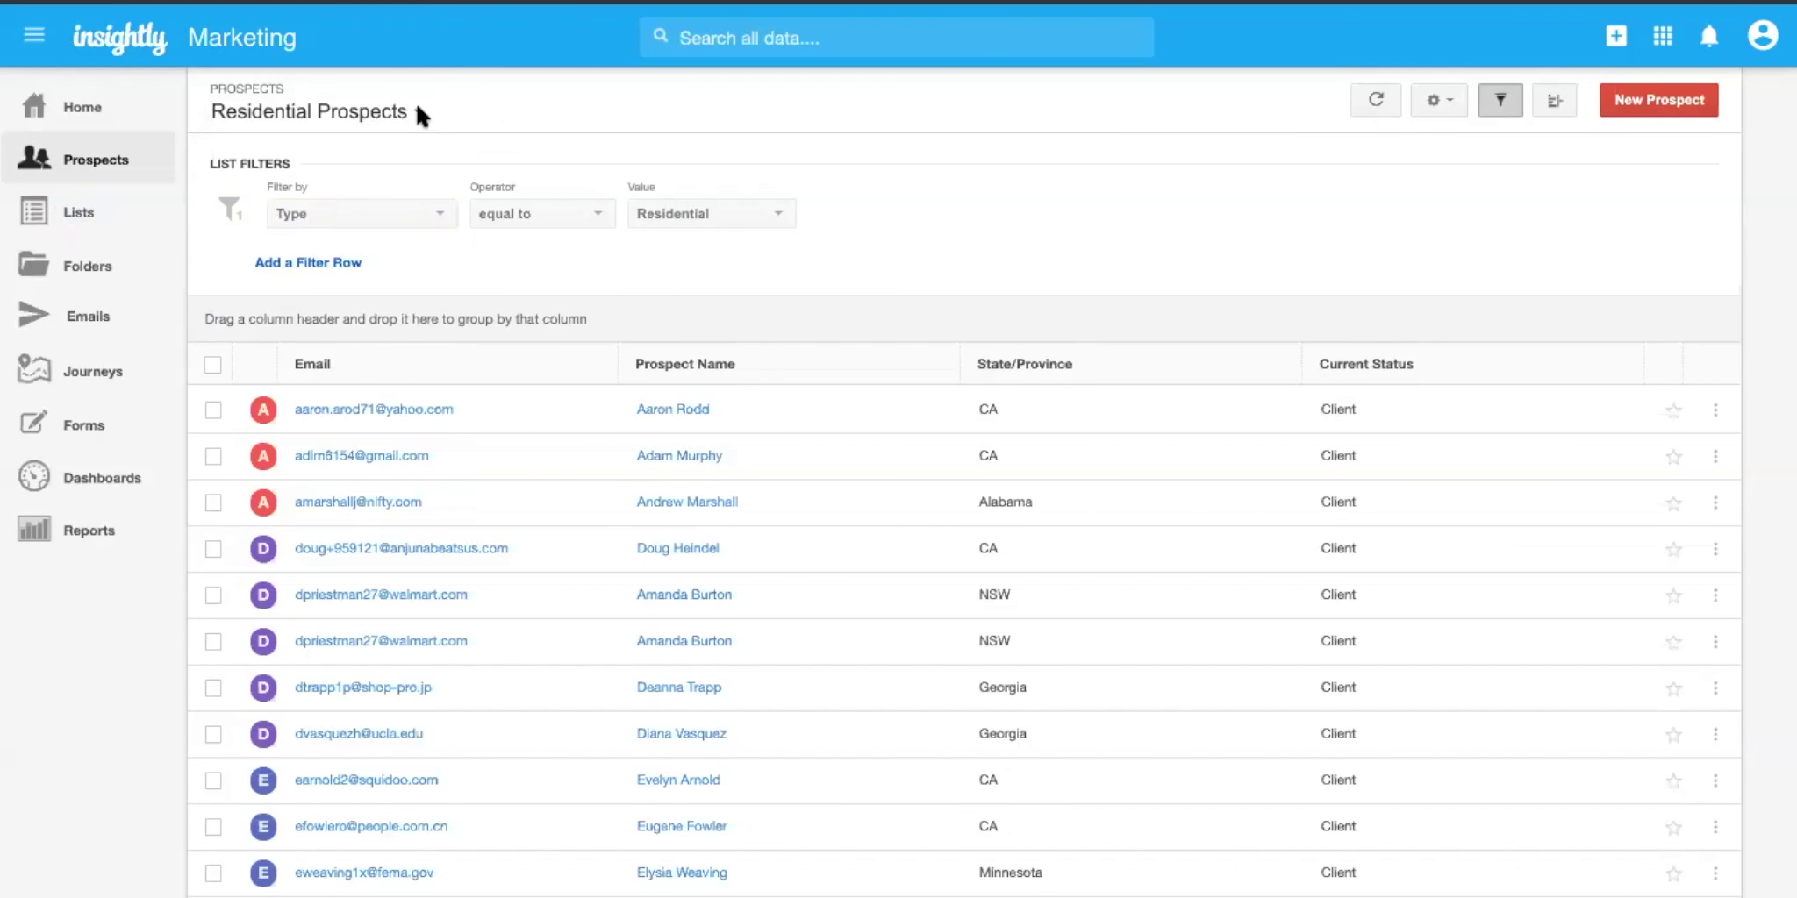
left_click(213, 364)
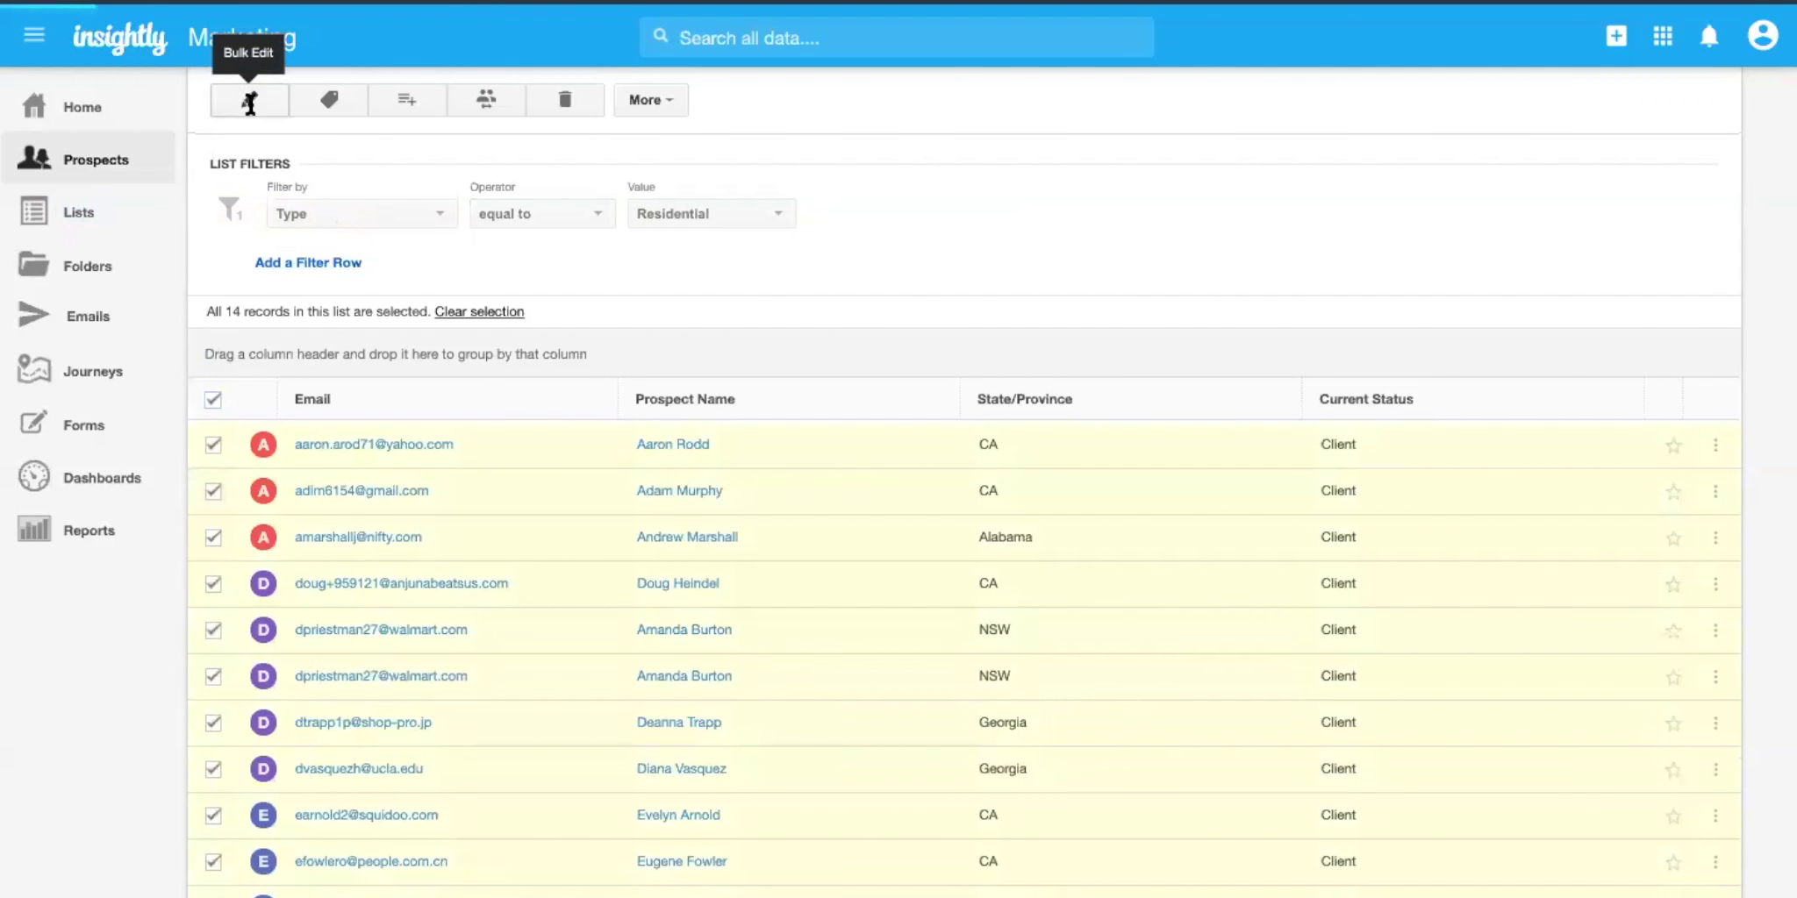
left_click(249, 96)
left_click(433, 579)
Add all prospects in the Residential Prospects view to the Residential: Prospects list.
left_click(214, 367)
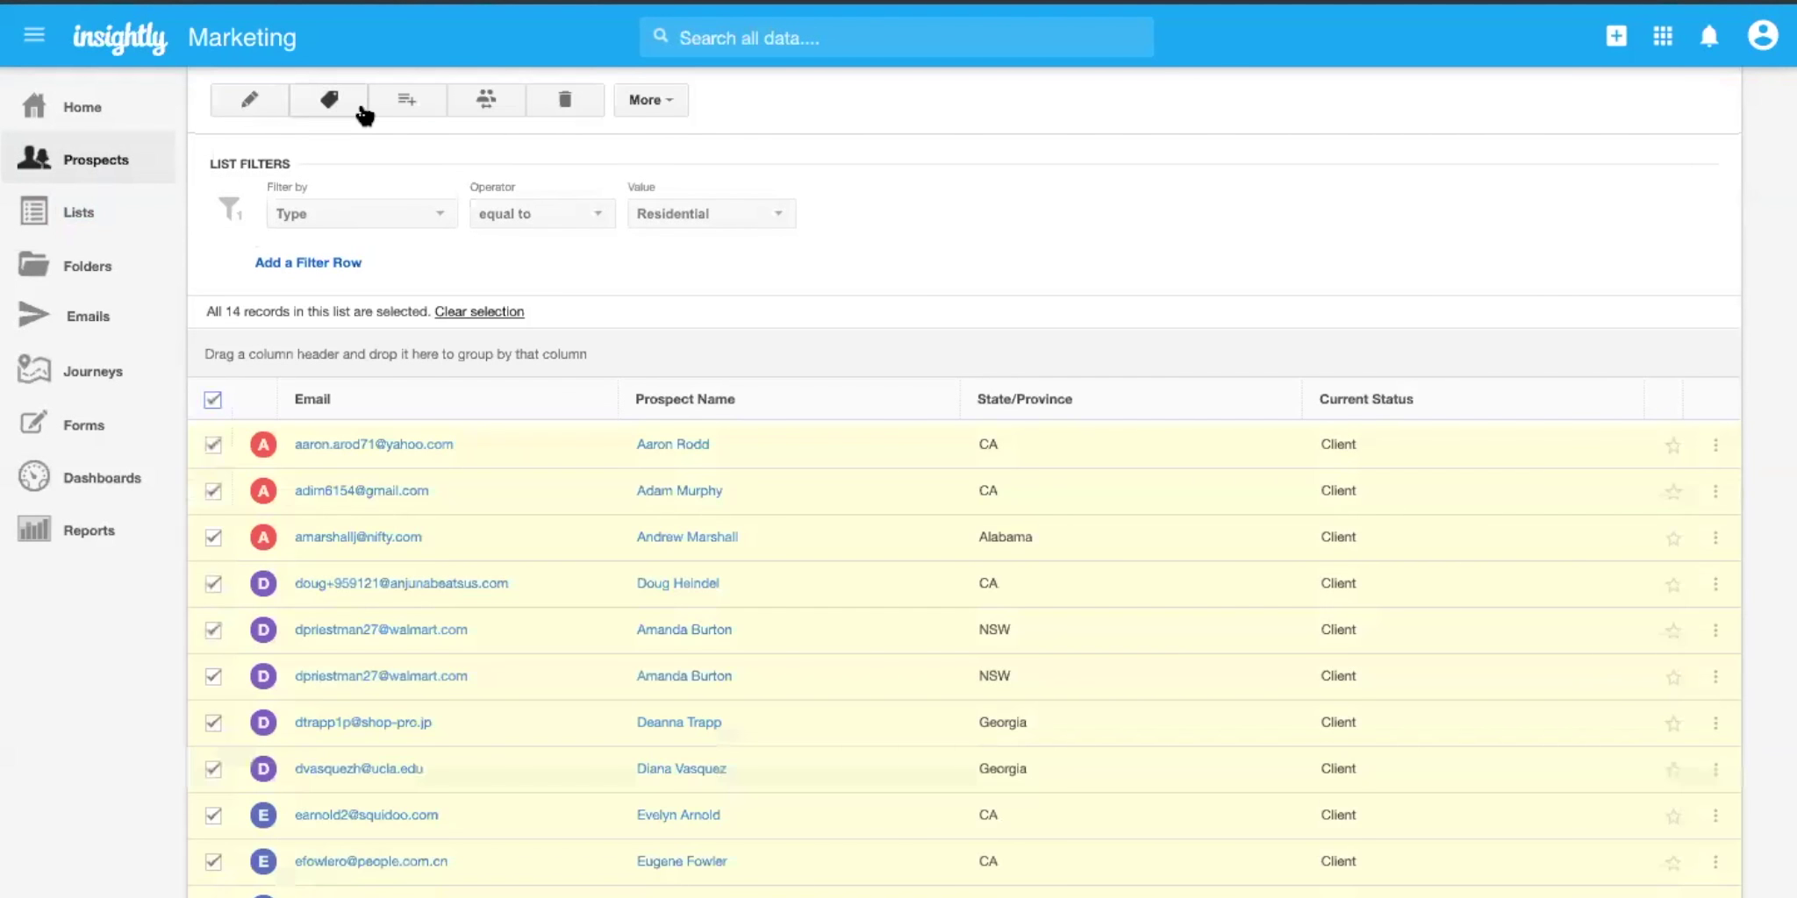
left_click(626, 221)
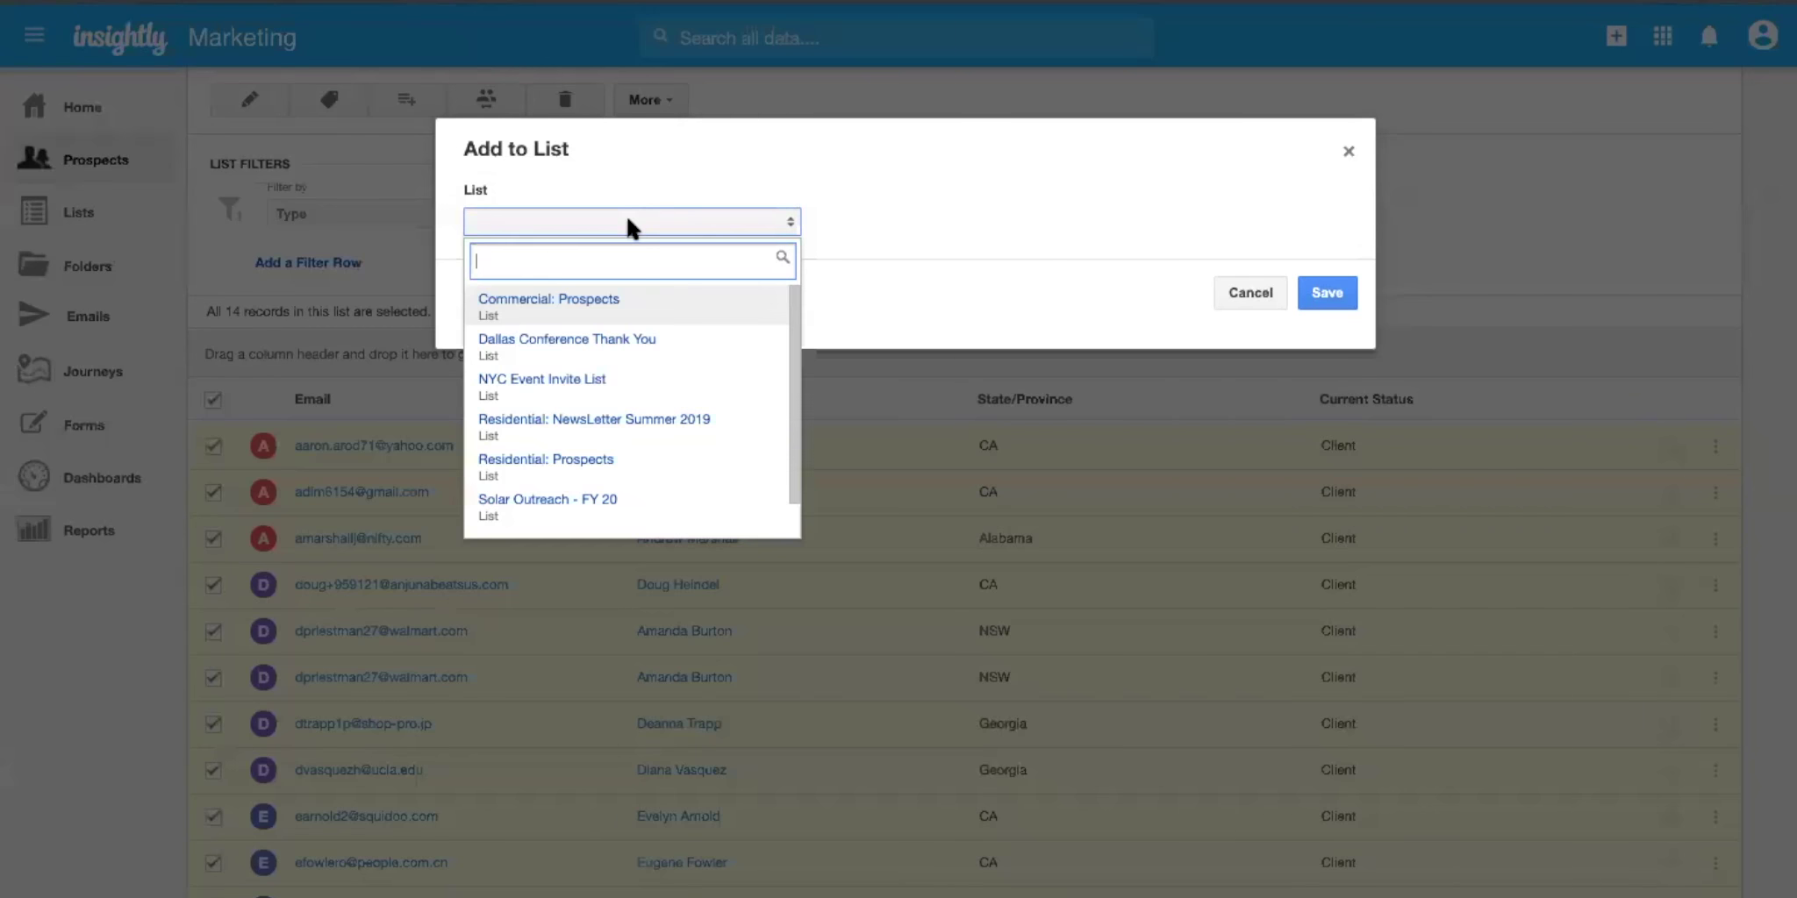
type("res")
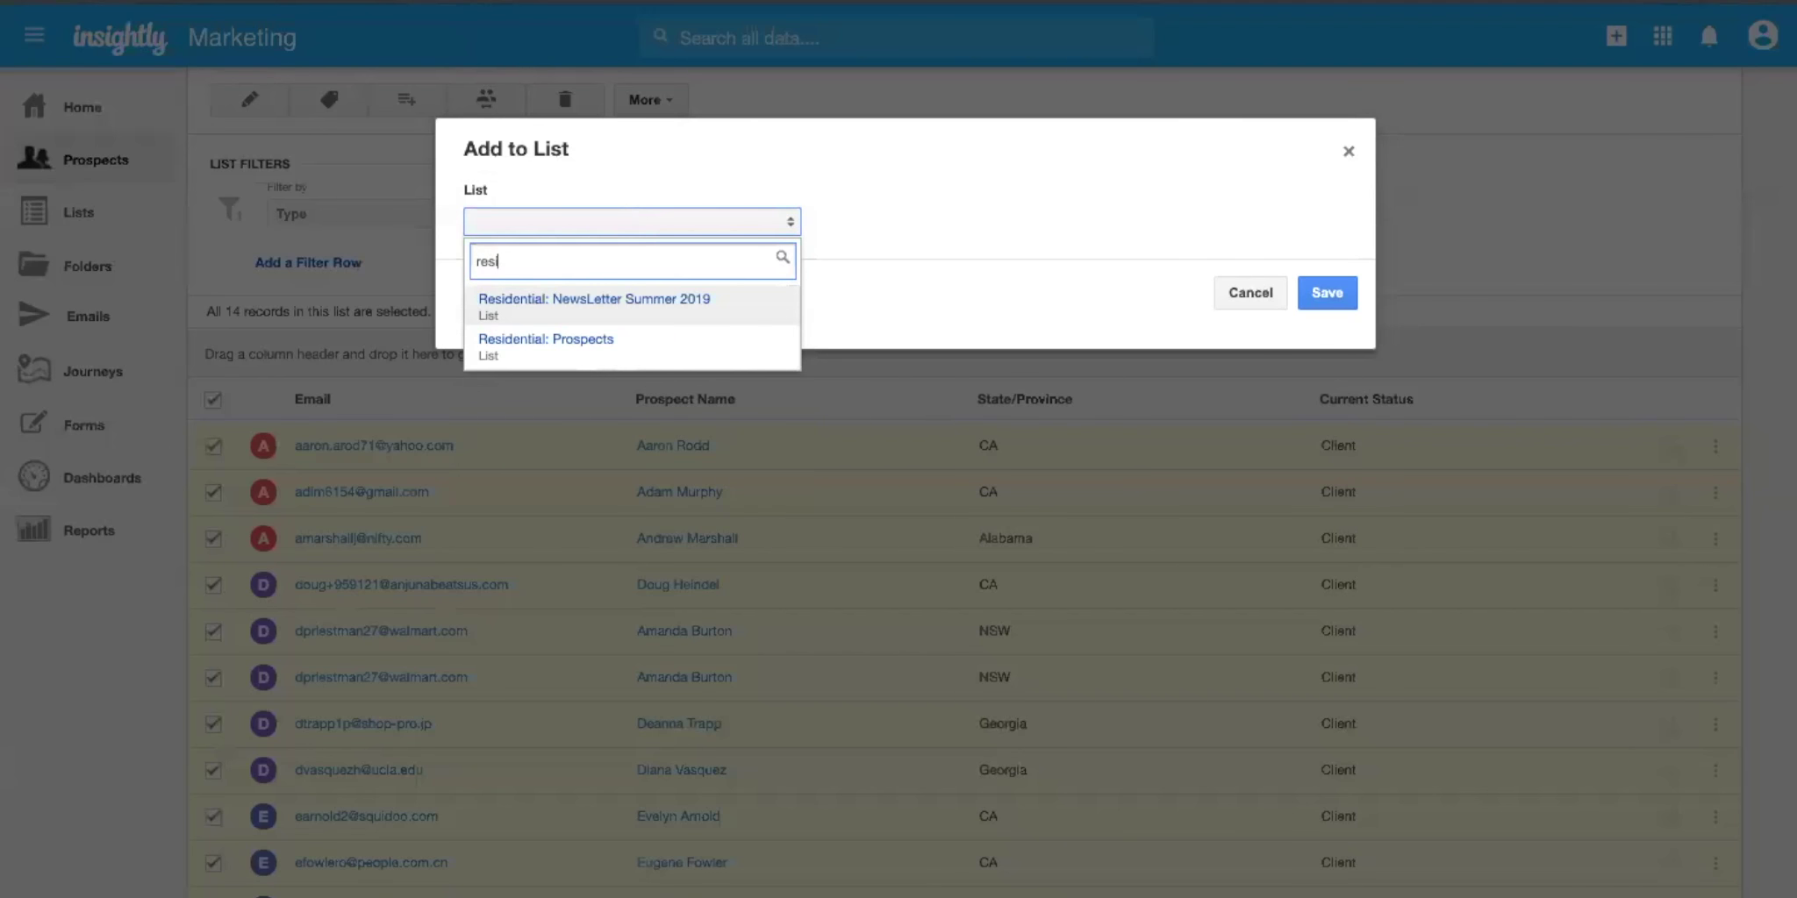
left_click(593, 340)
left_click(1325, 293)
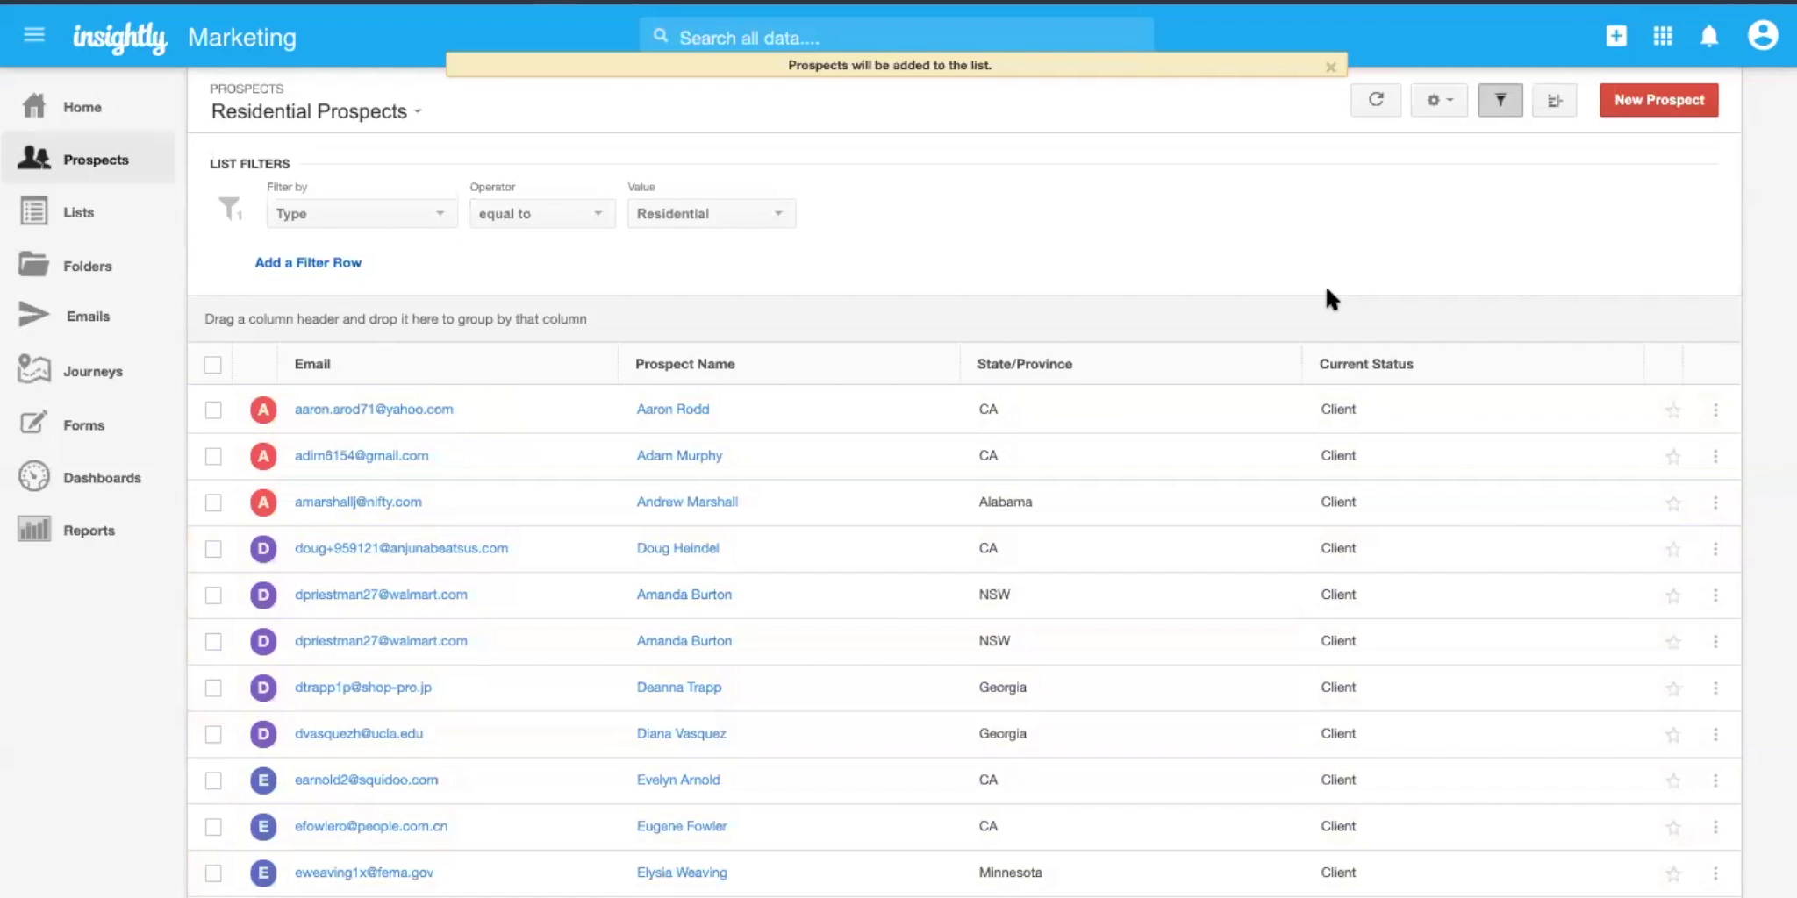
left_click(1331, 67)
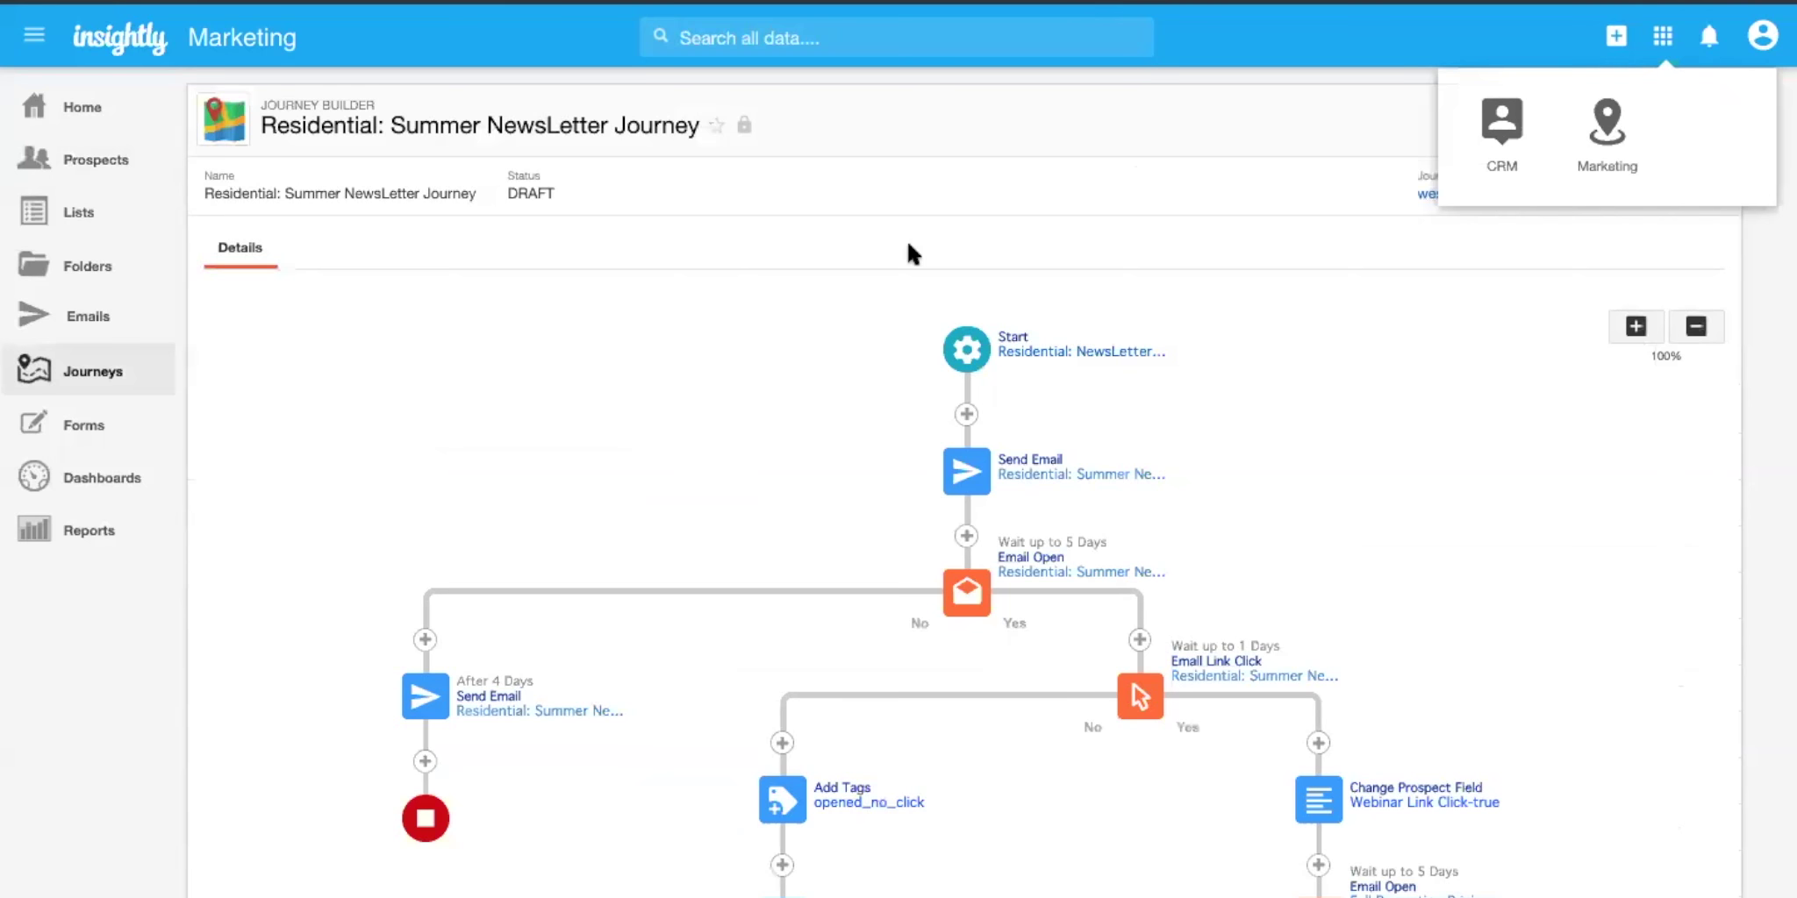
Examine the Residential: Summer NewsLetter Journey flow, including its Change Prospect Field action and the Email Link Click trigger's settings.
scroll(907, 240, "down", 2)
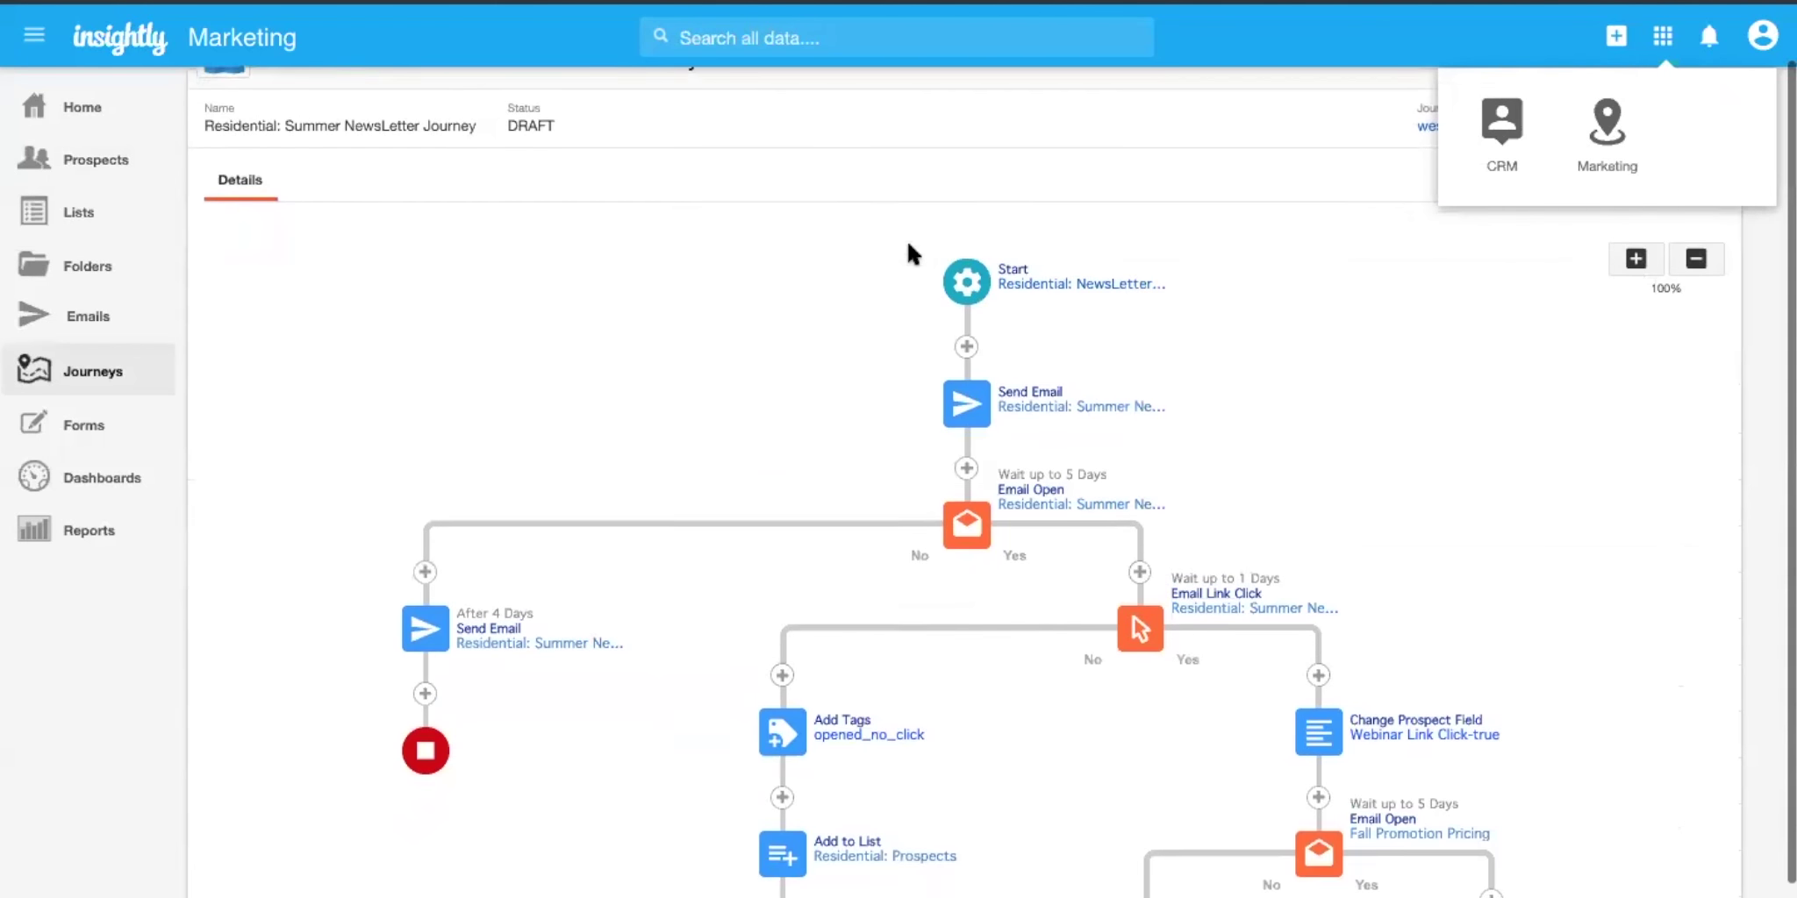
left_click(1357, 165)
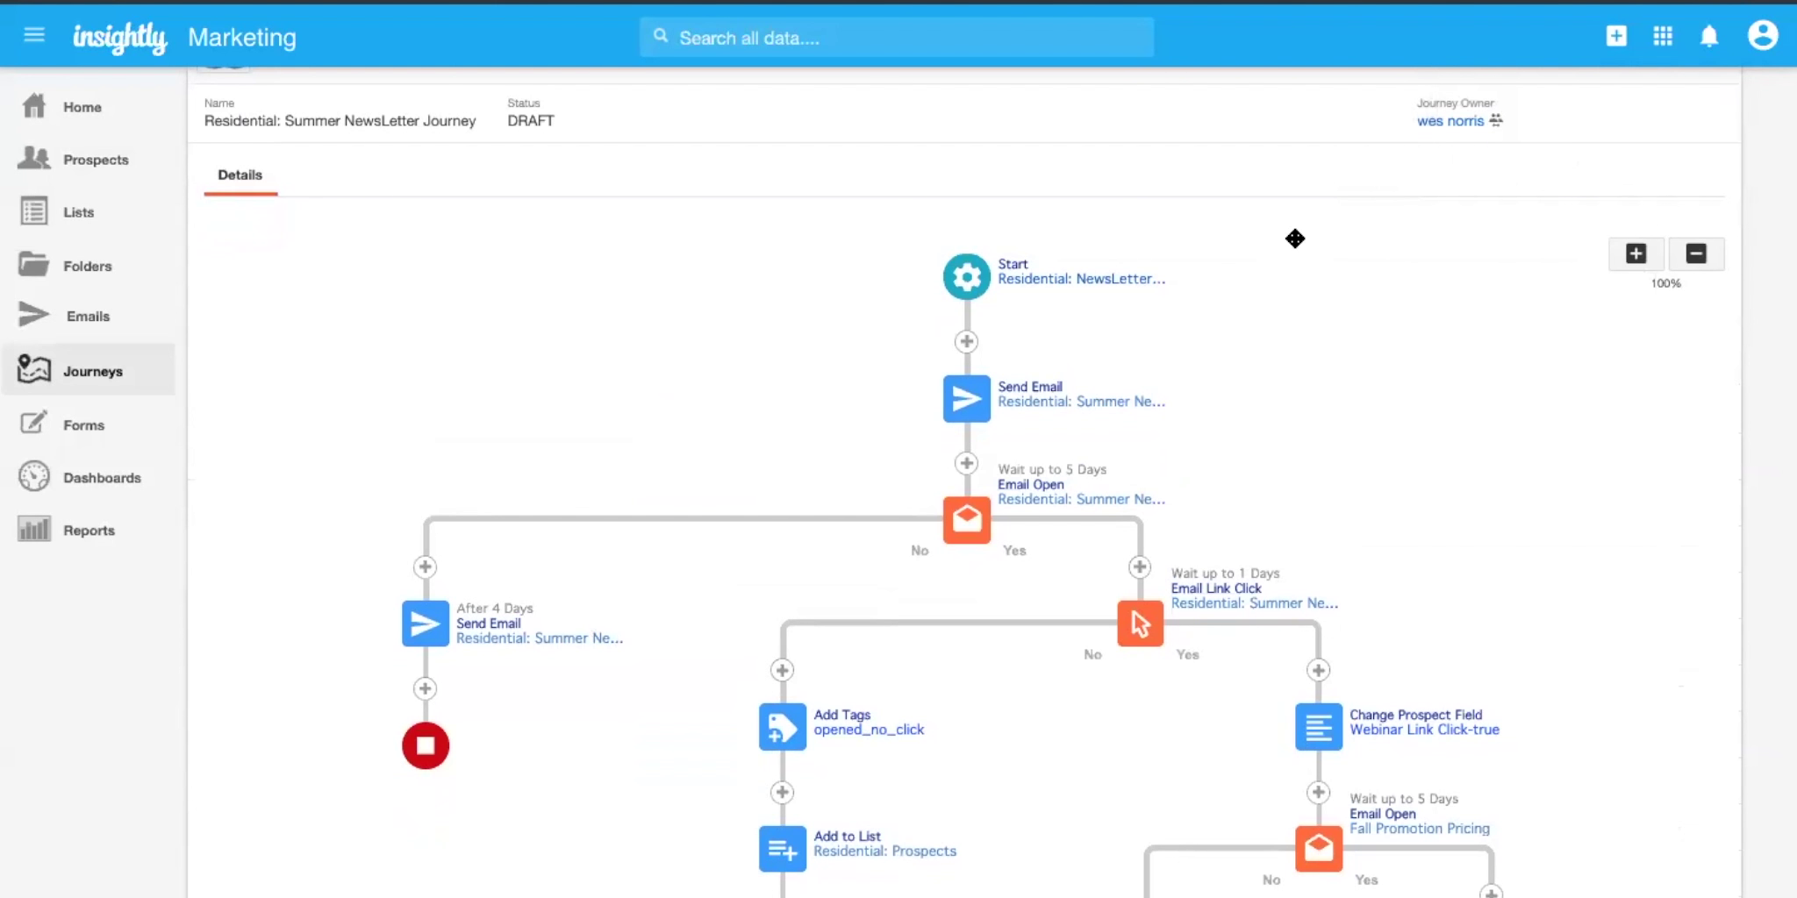
scroll(1295, 239, "down", 1)
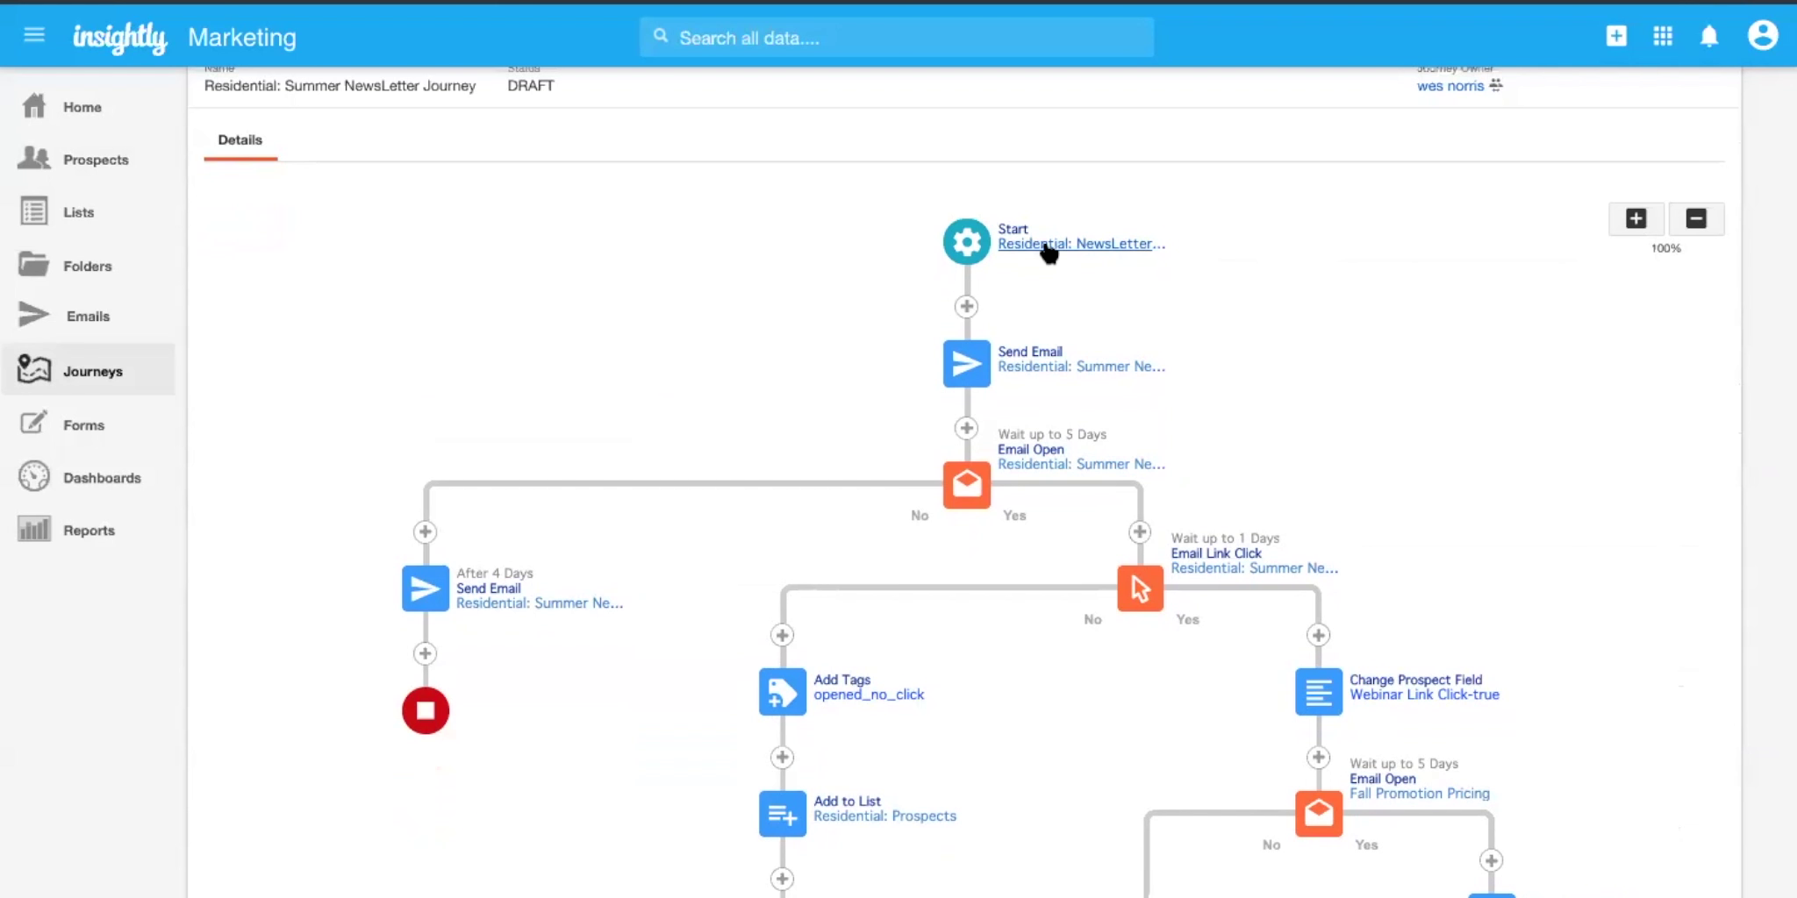
scroll(1046, 290, "down", 1)
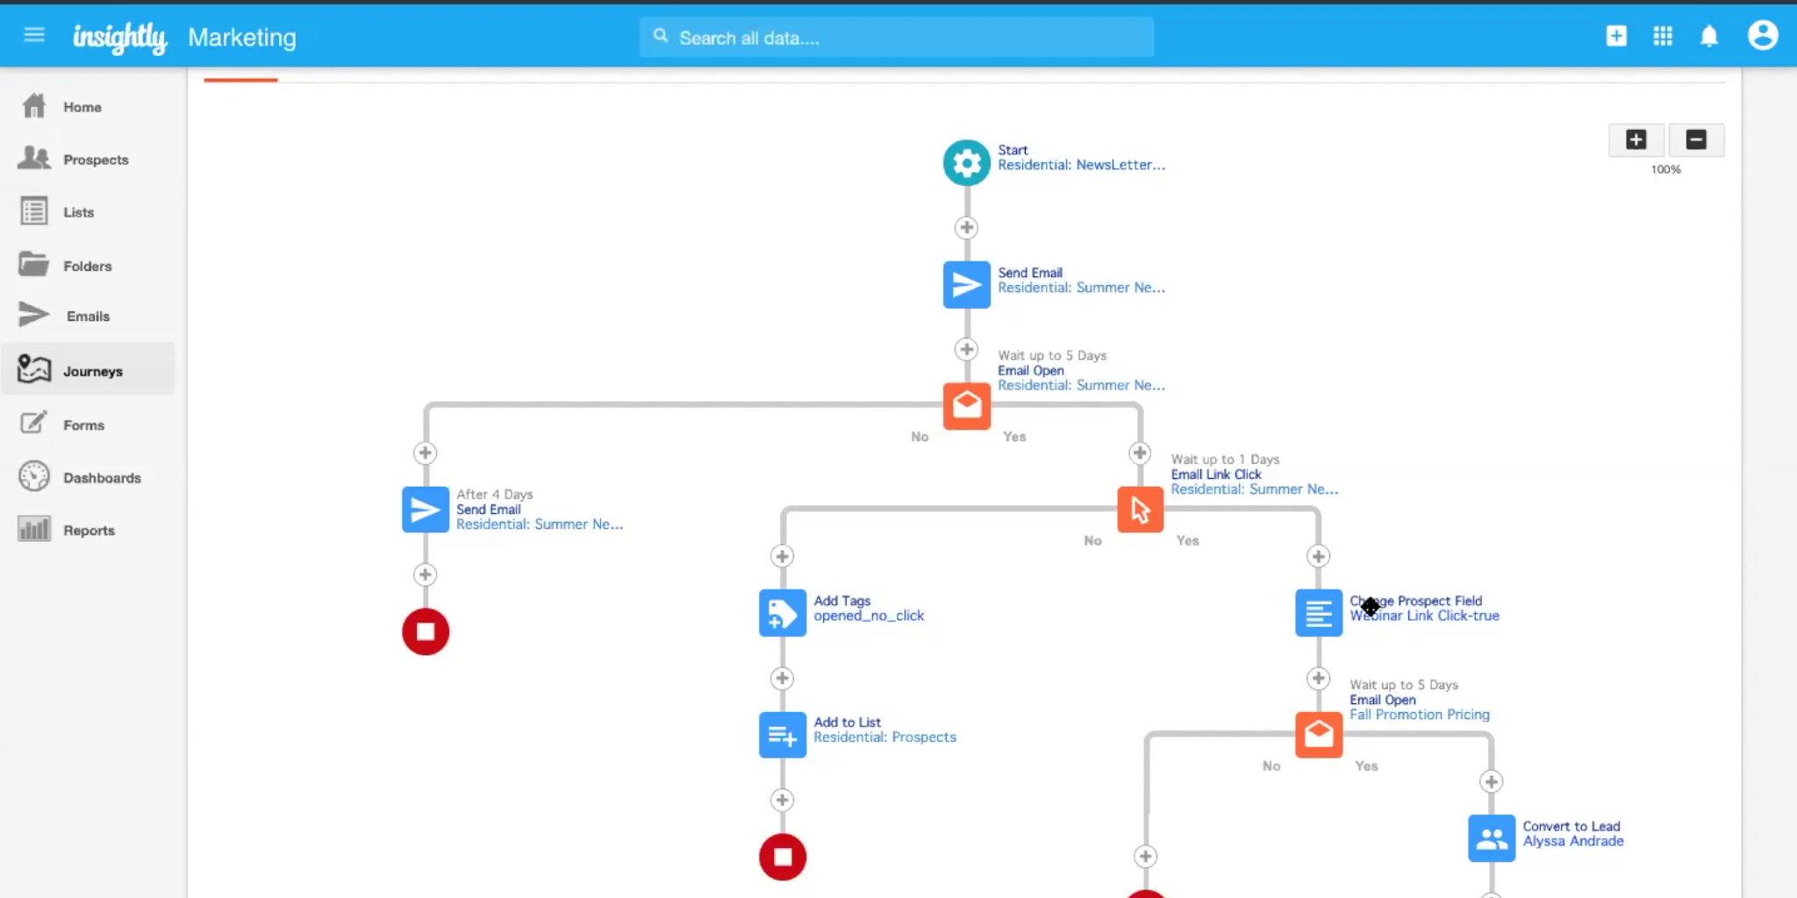
left_click(1327, 617)
left_click(1318, 585)
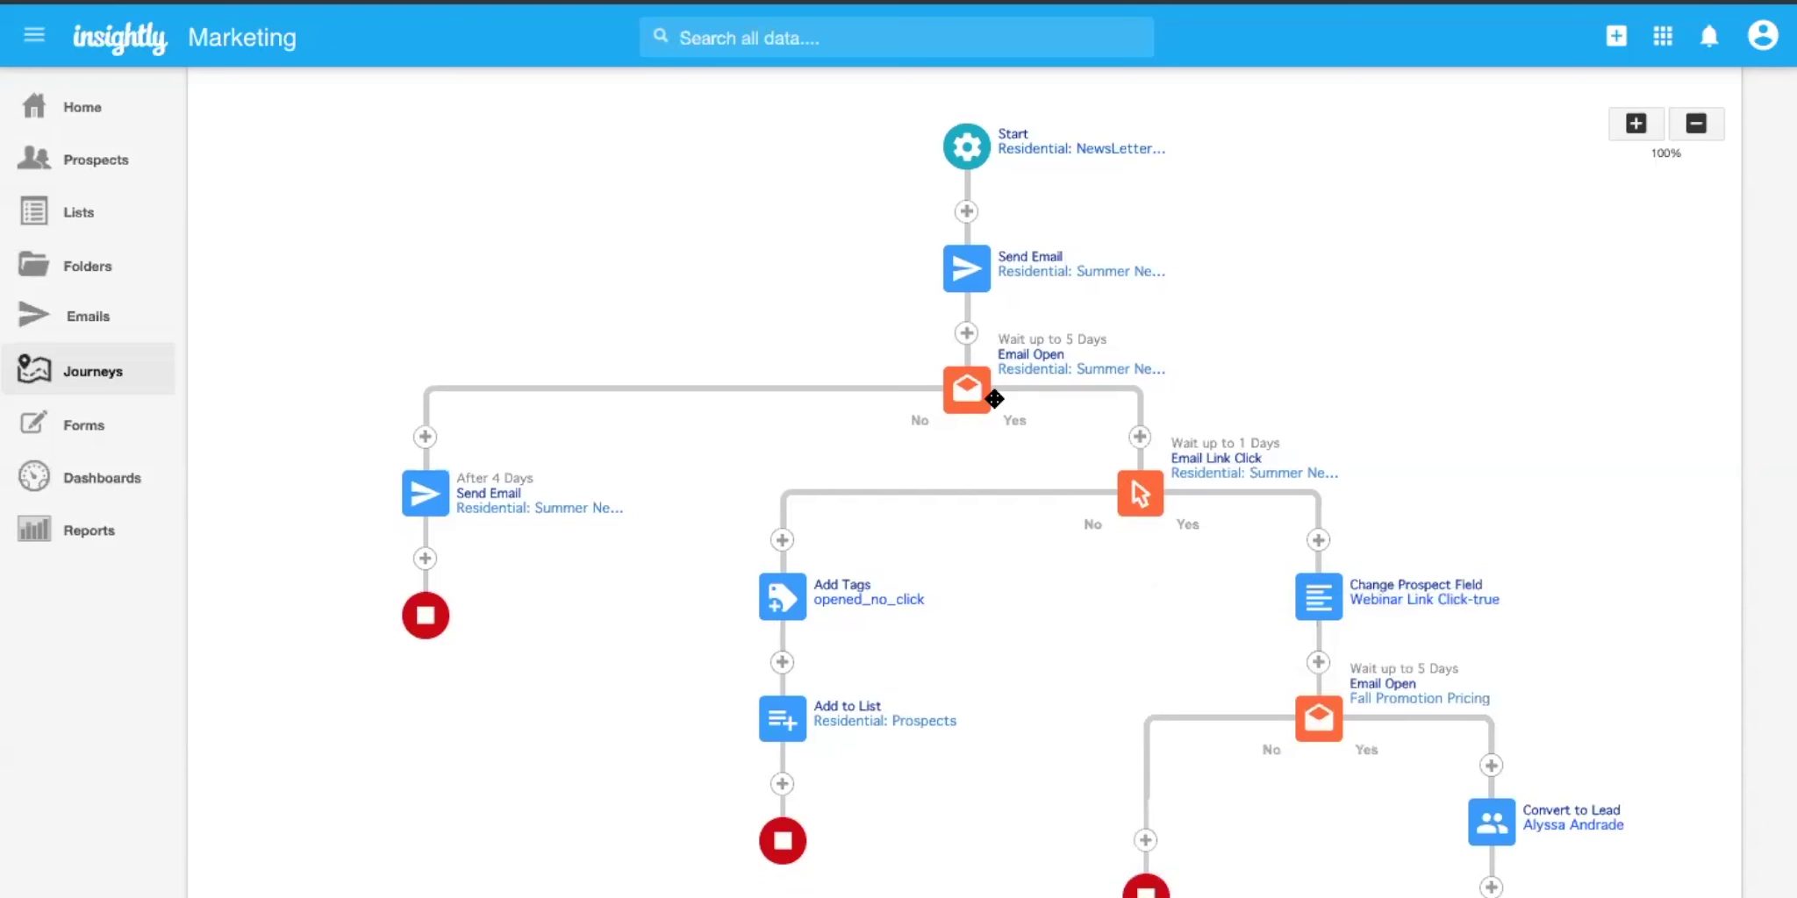
left_click(1140, 494)
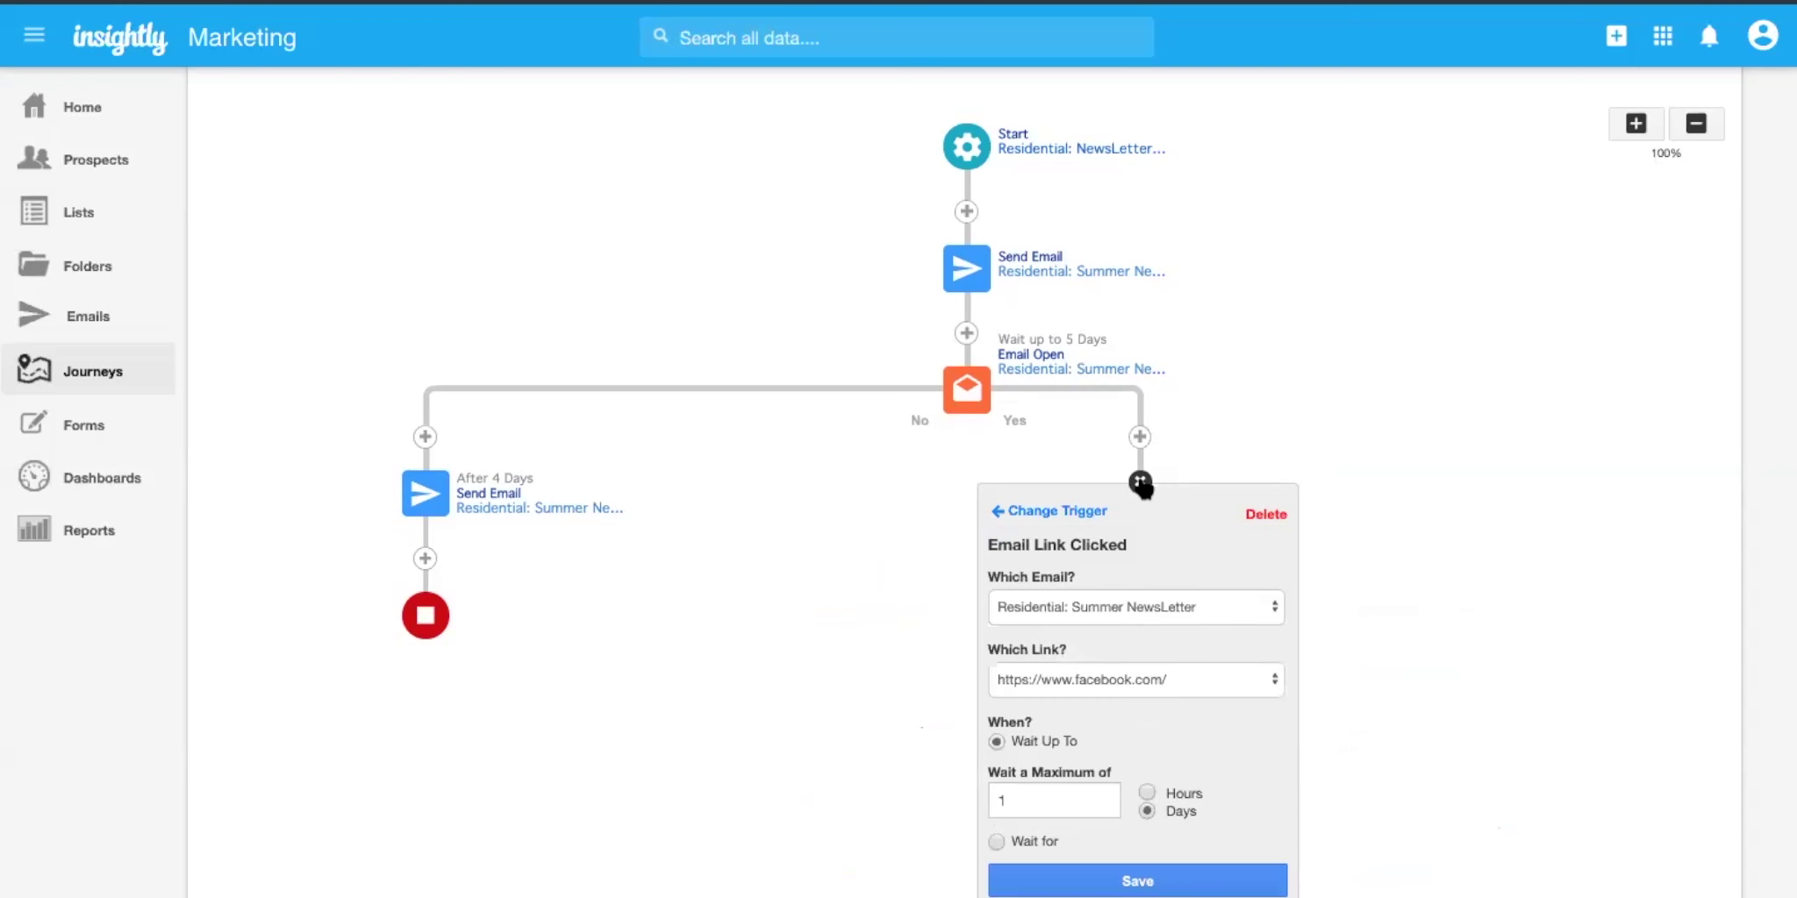
Add an Adjust Score action of 10 to the Yes branch of the Email Link Click trigger.
left_click(1140, 483)
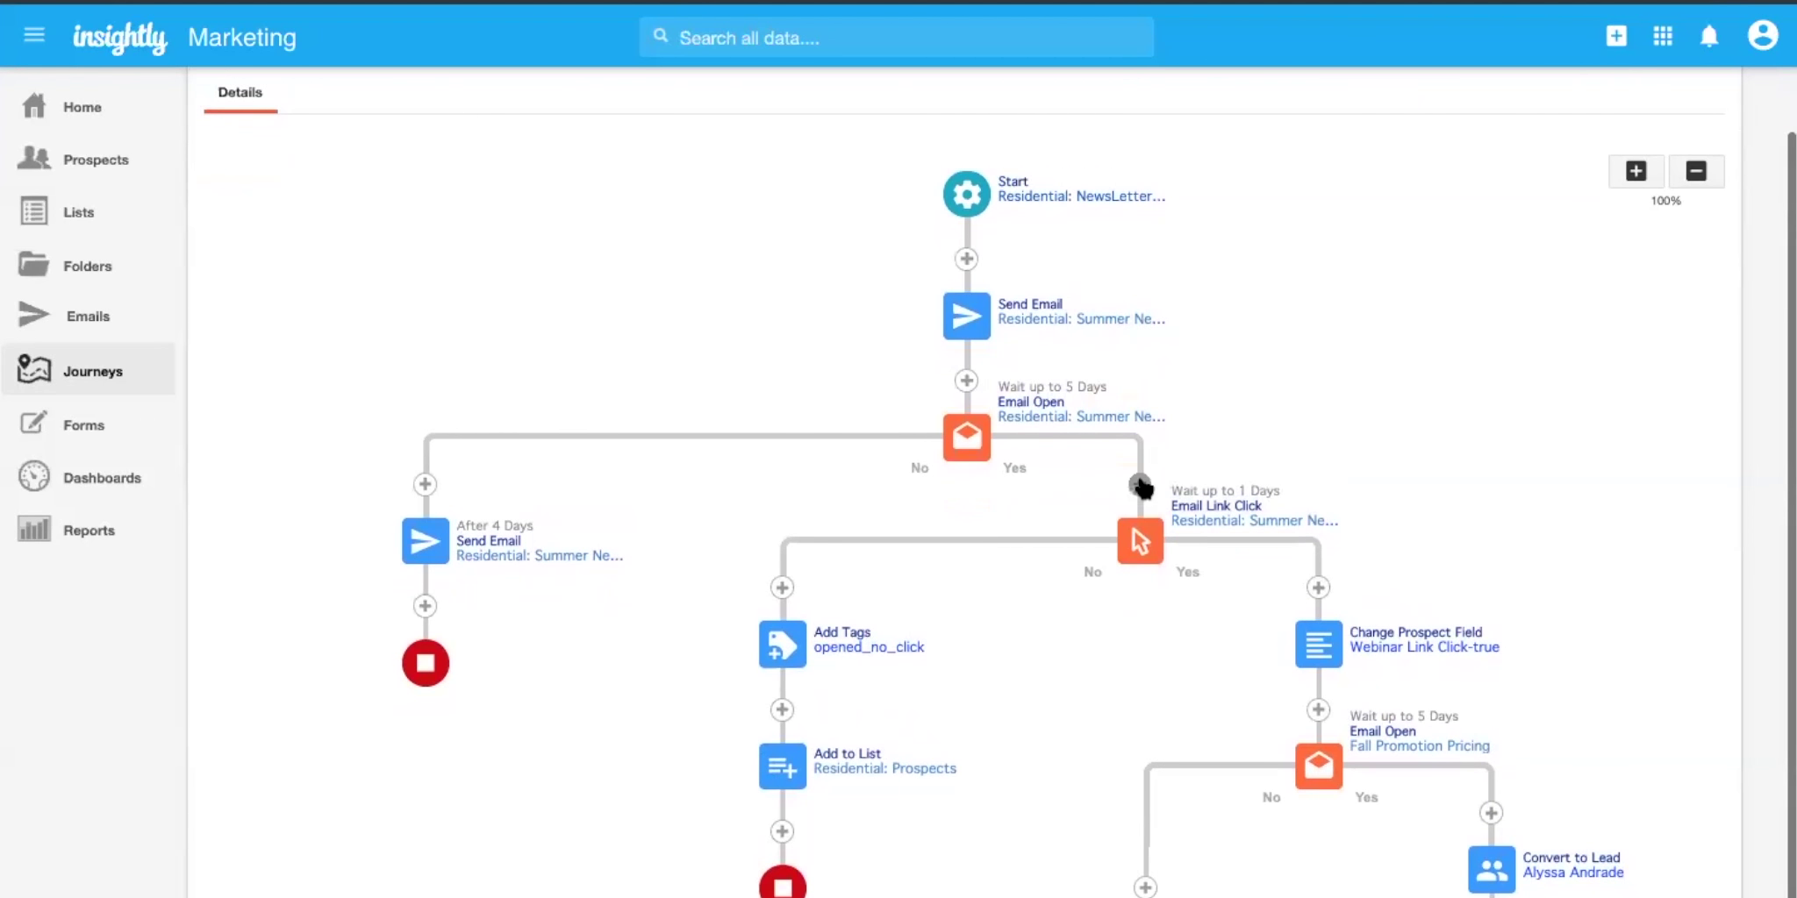
scroll(1140, 485, "down", 1)
scroll(1229, 504, "down", 1)
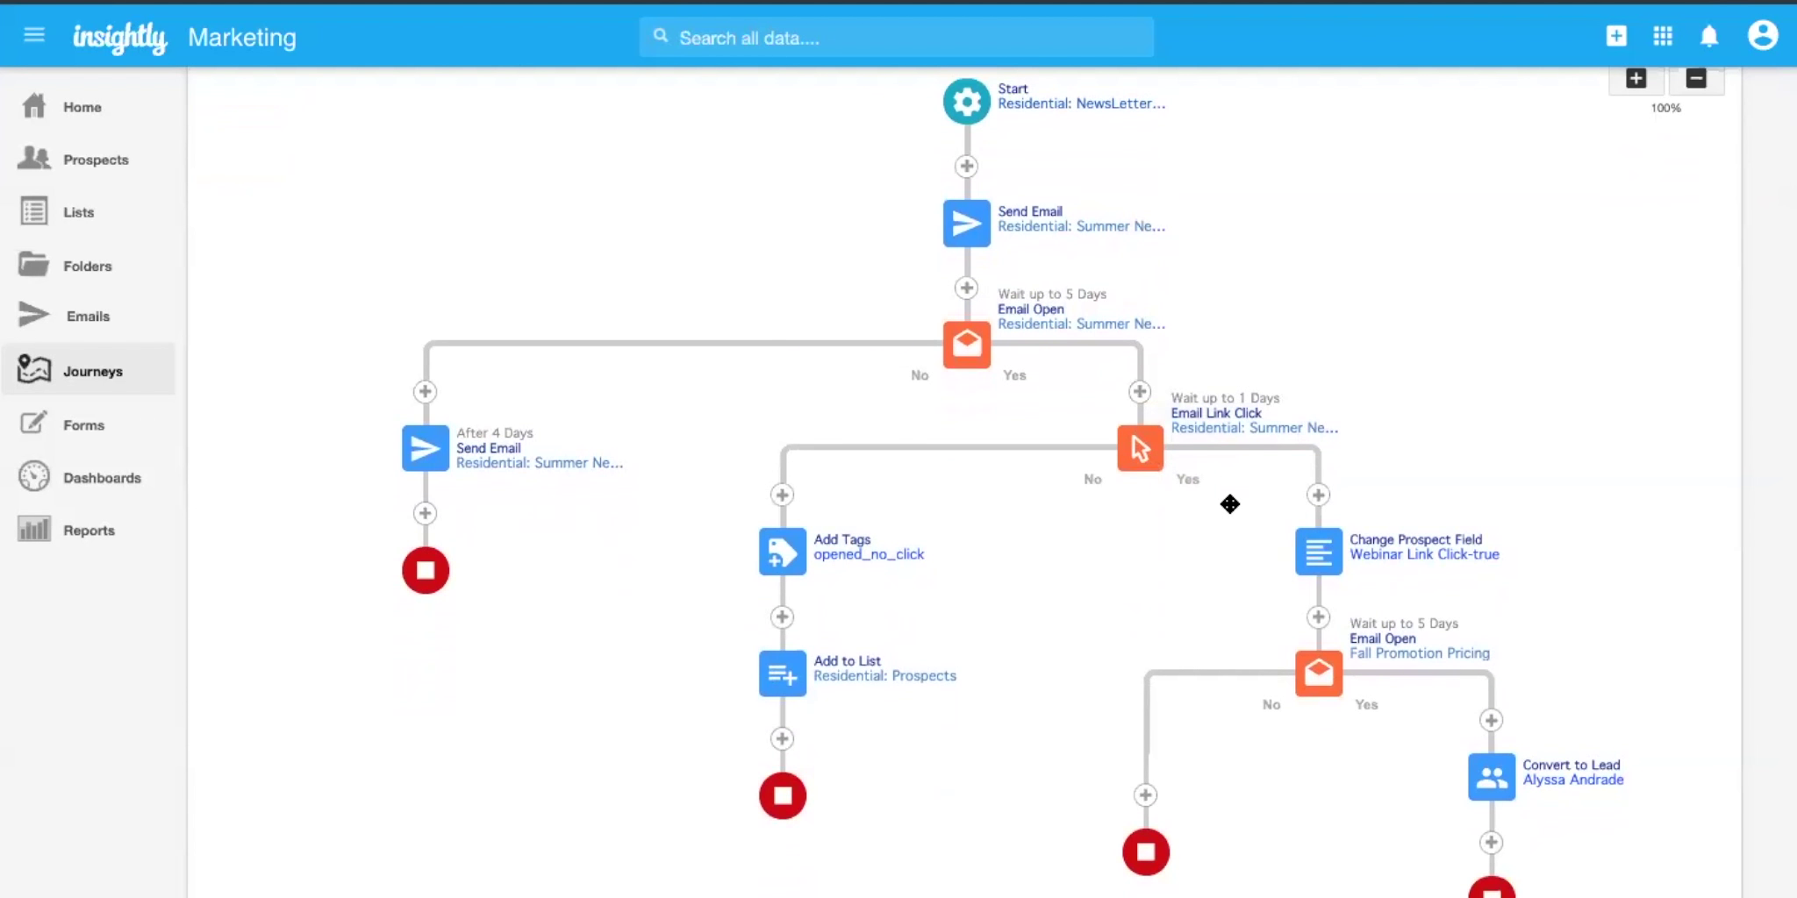
left_click(1318, 496)
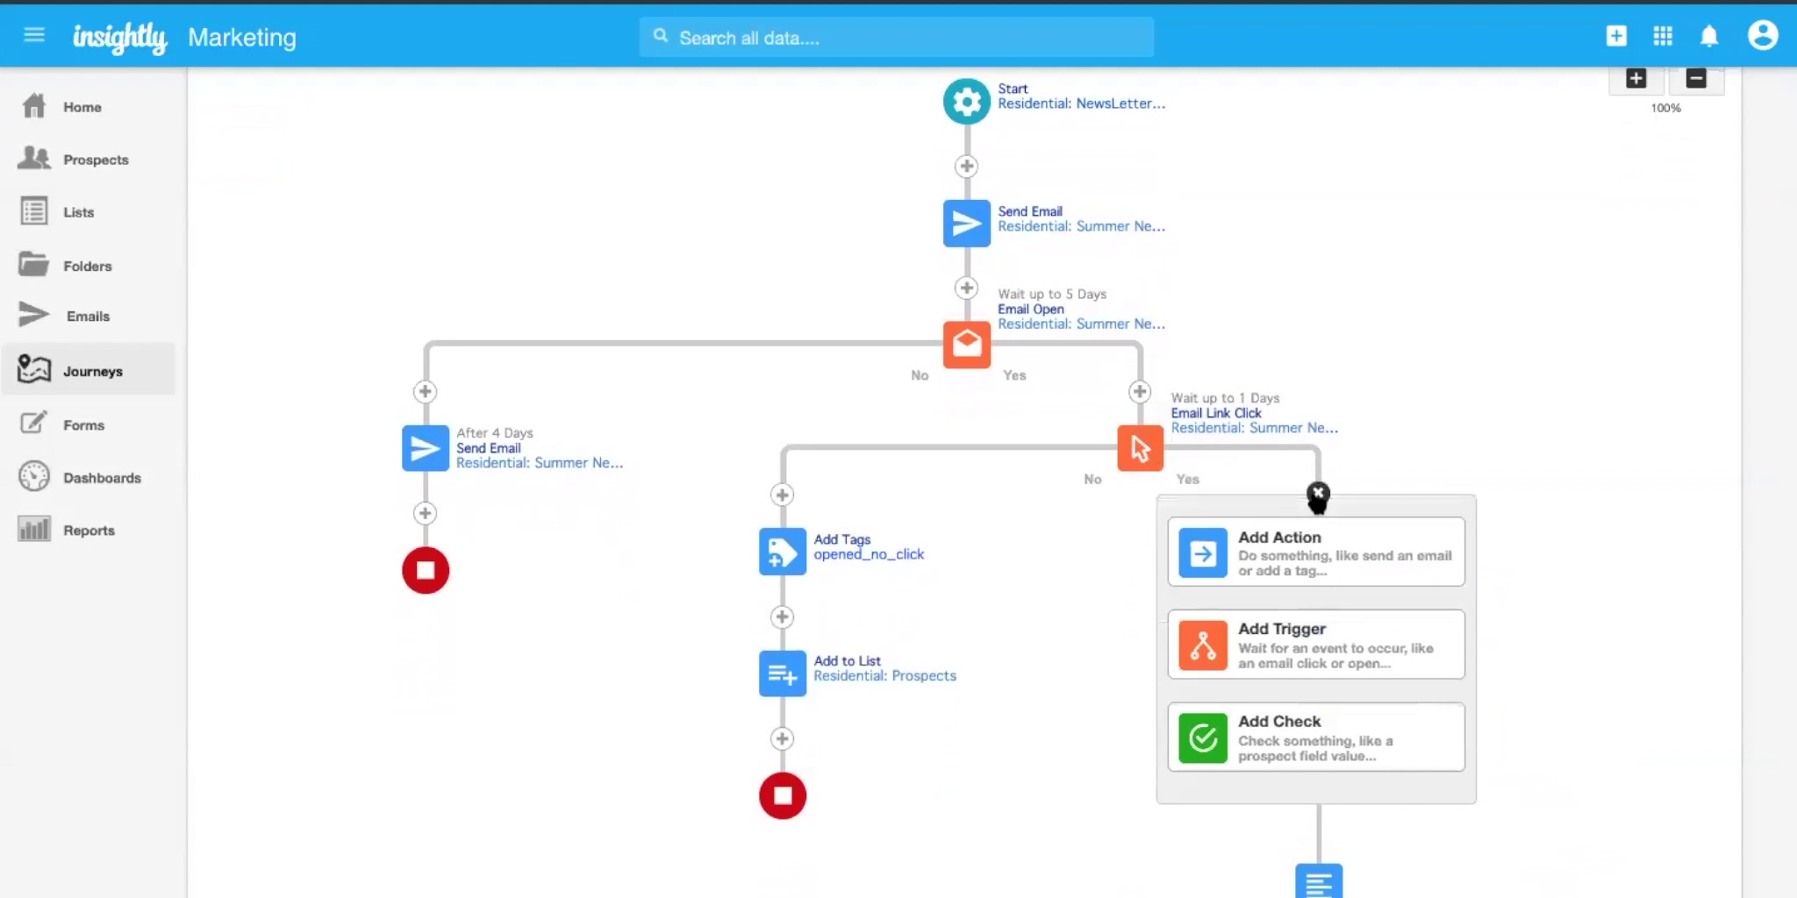
left_click(1309, 540)
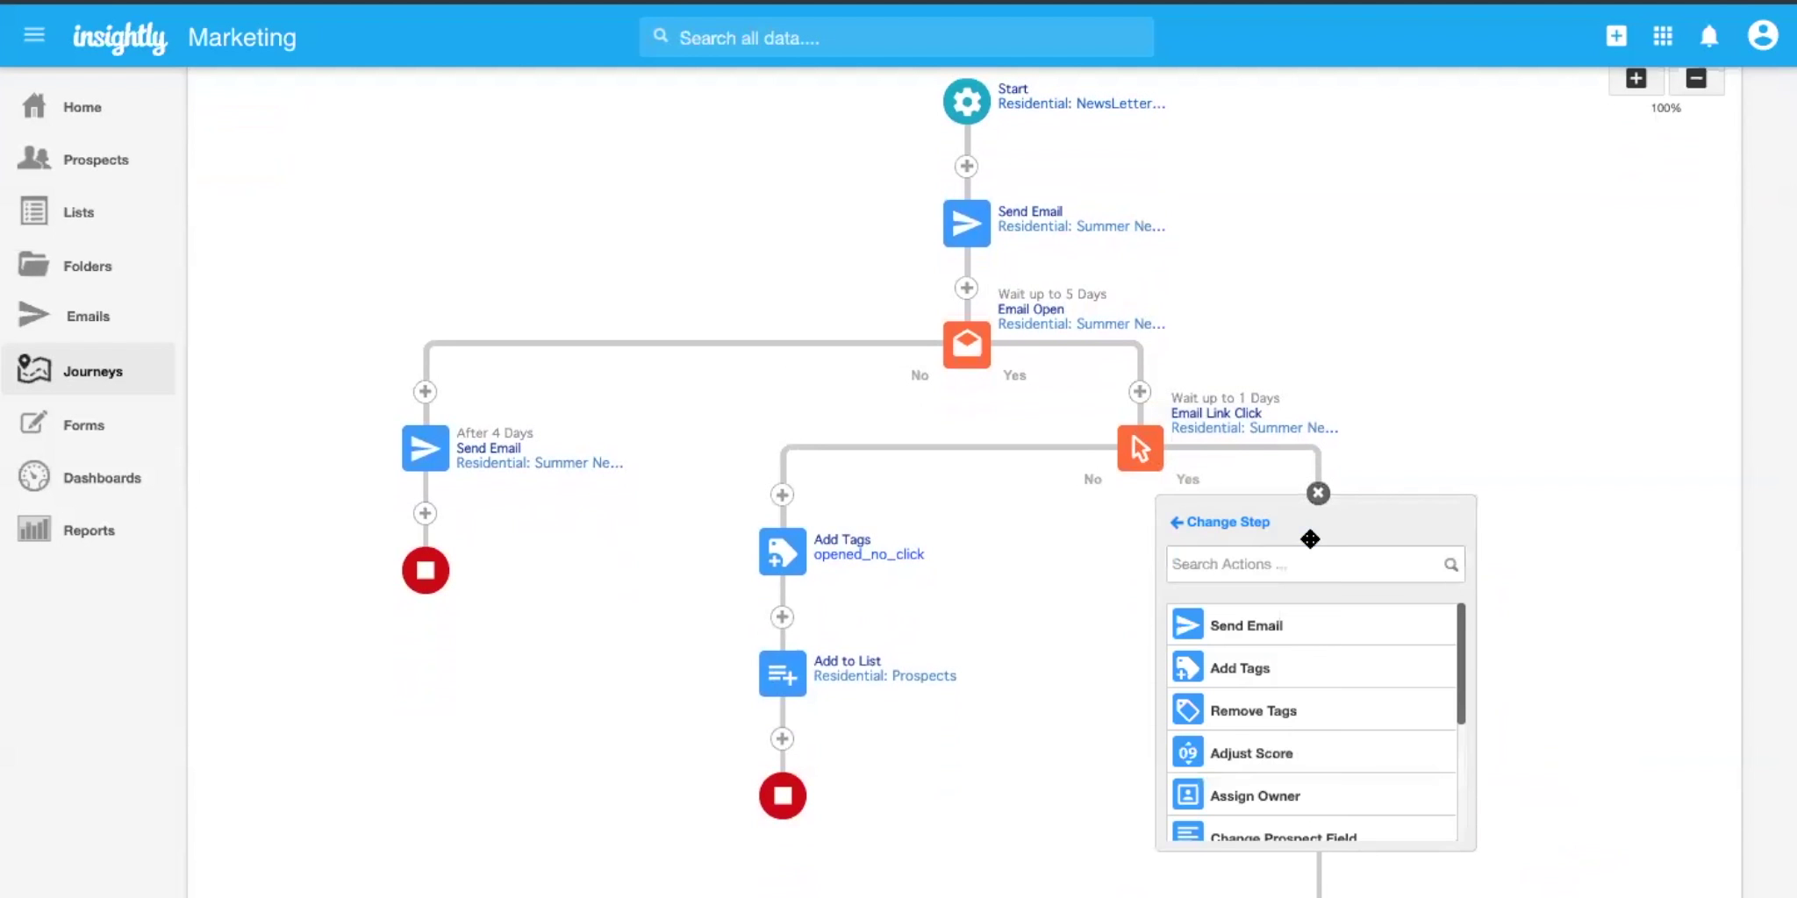
left_click(1289, 566)
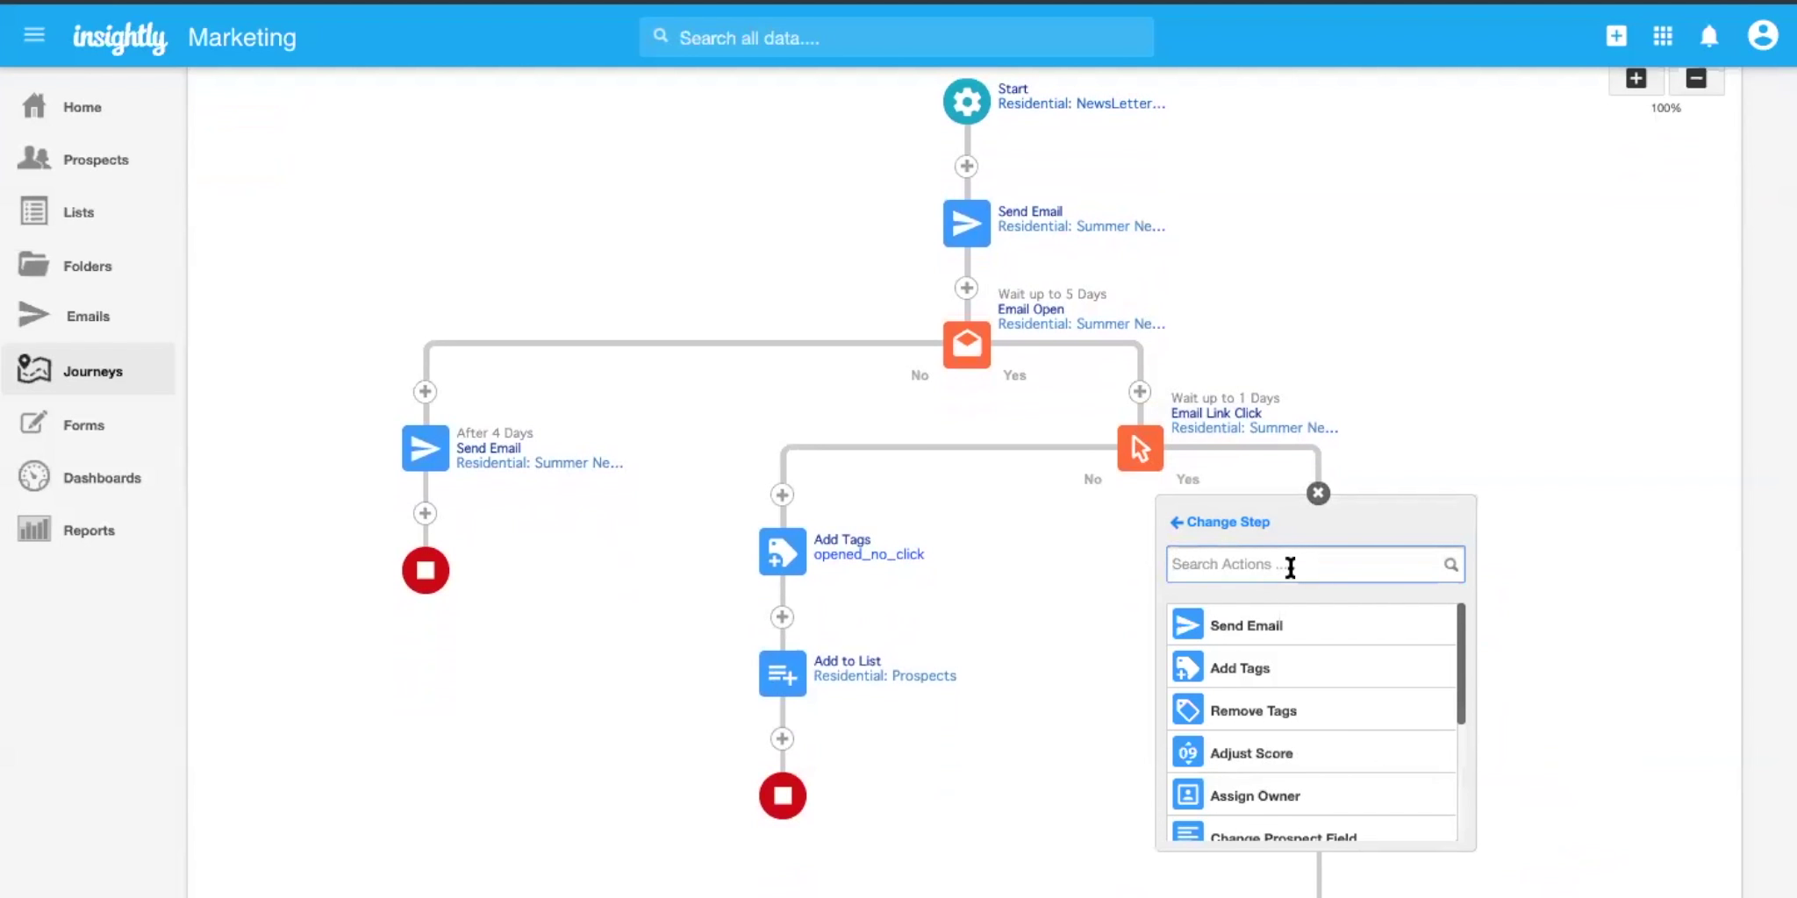
type("sc")
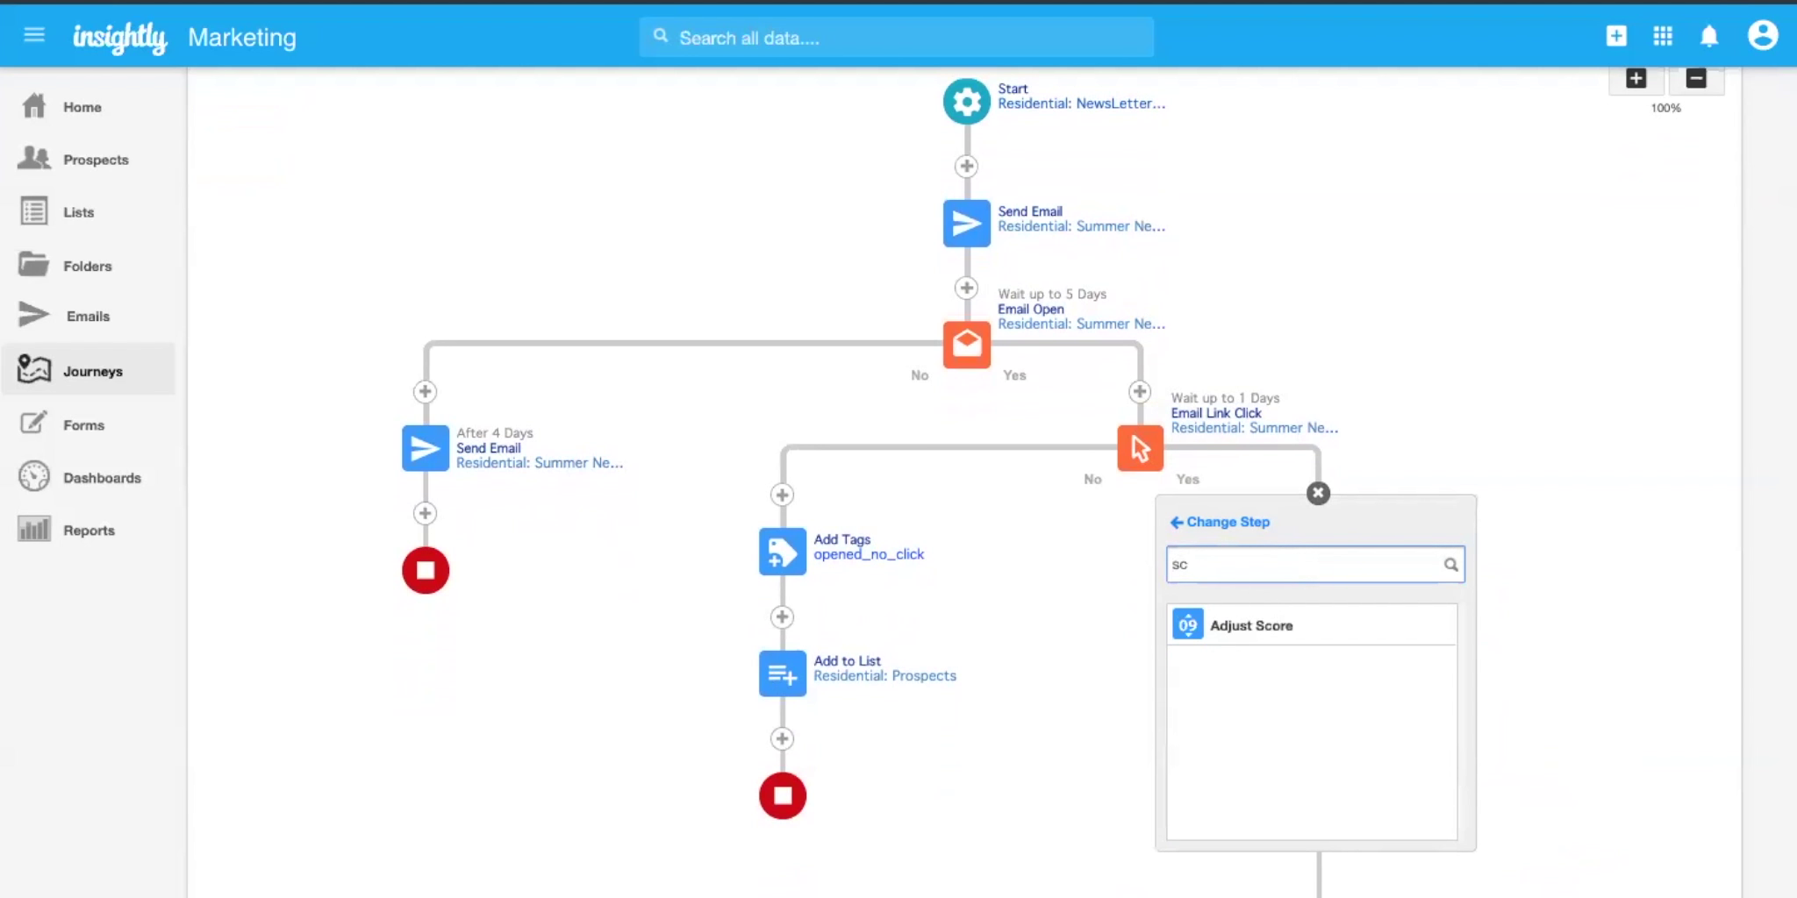
left_click(1294, 622)
left_click(1212, 707)
type("10")
left_click(1302, 840)
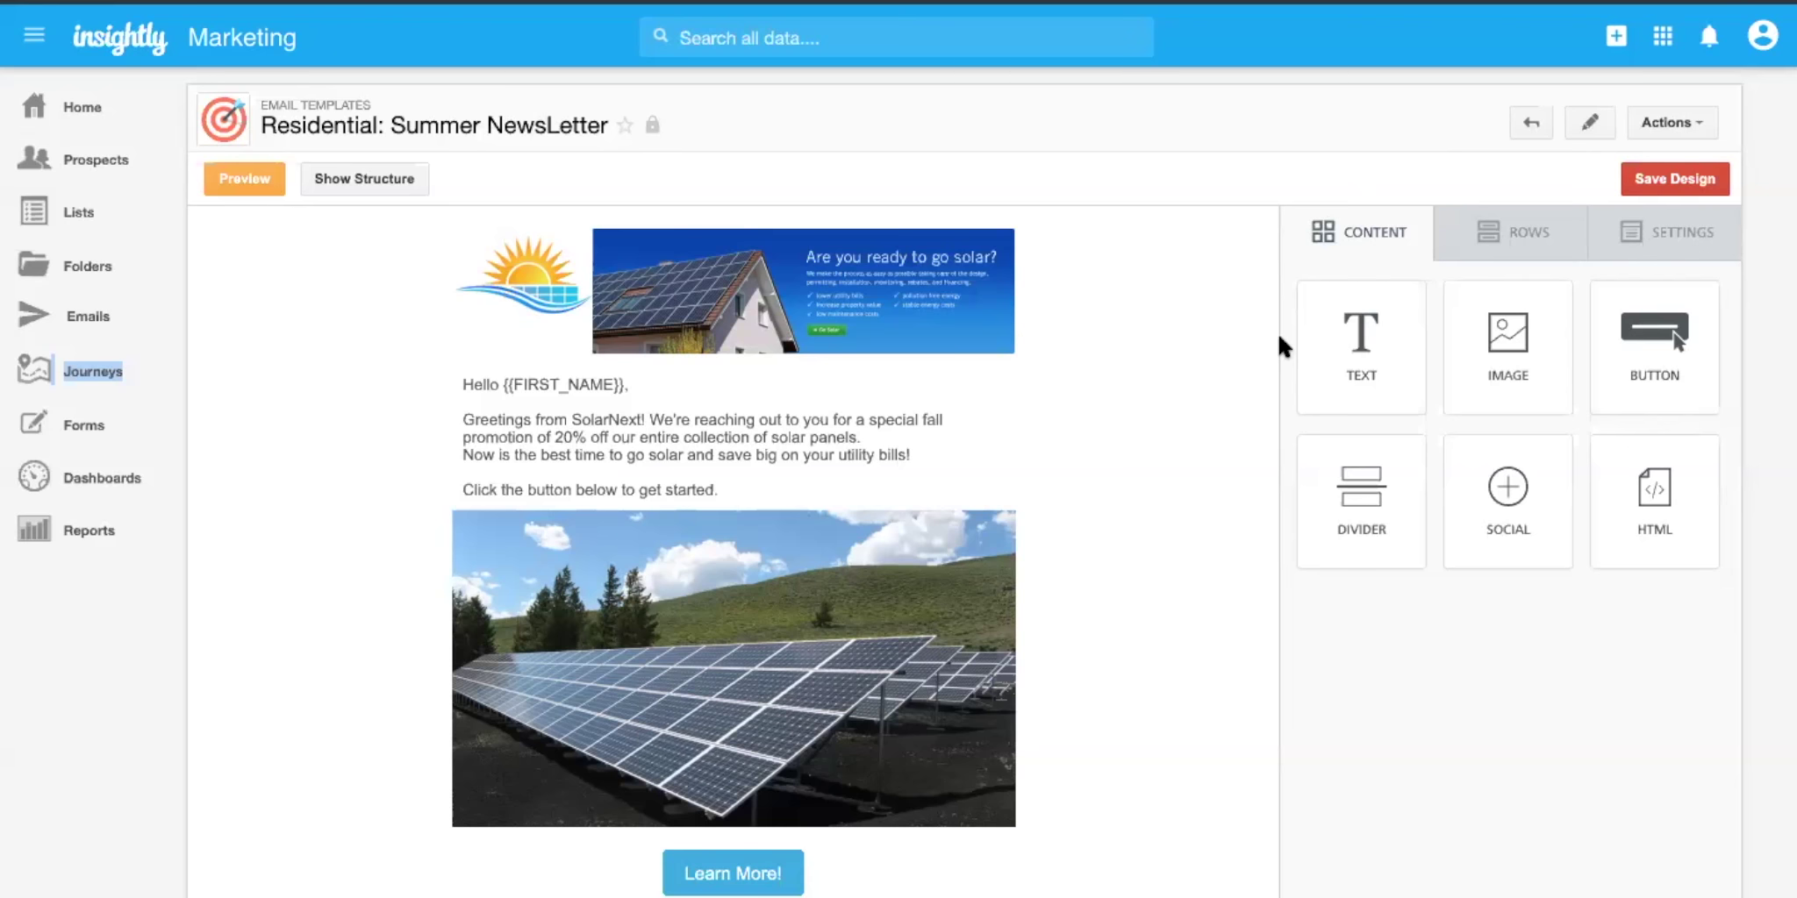
Look over the Residential: Summer NewsLetter email template and examine the cards on the Marketing & Sales Alignment home dashboard.
scroll(763, 849, "down", 1)
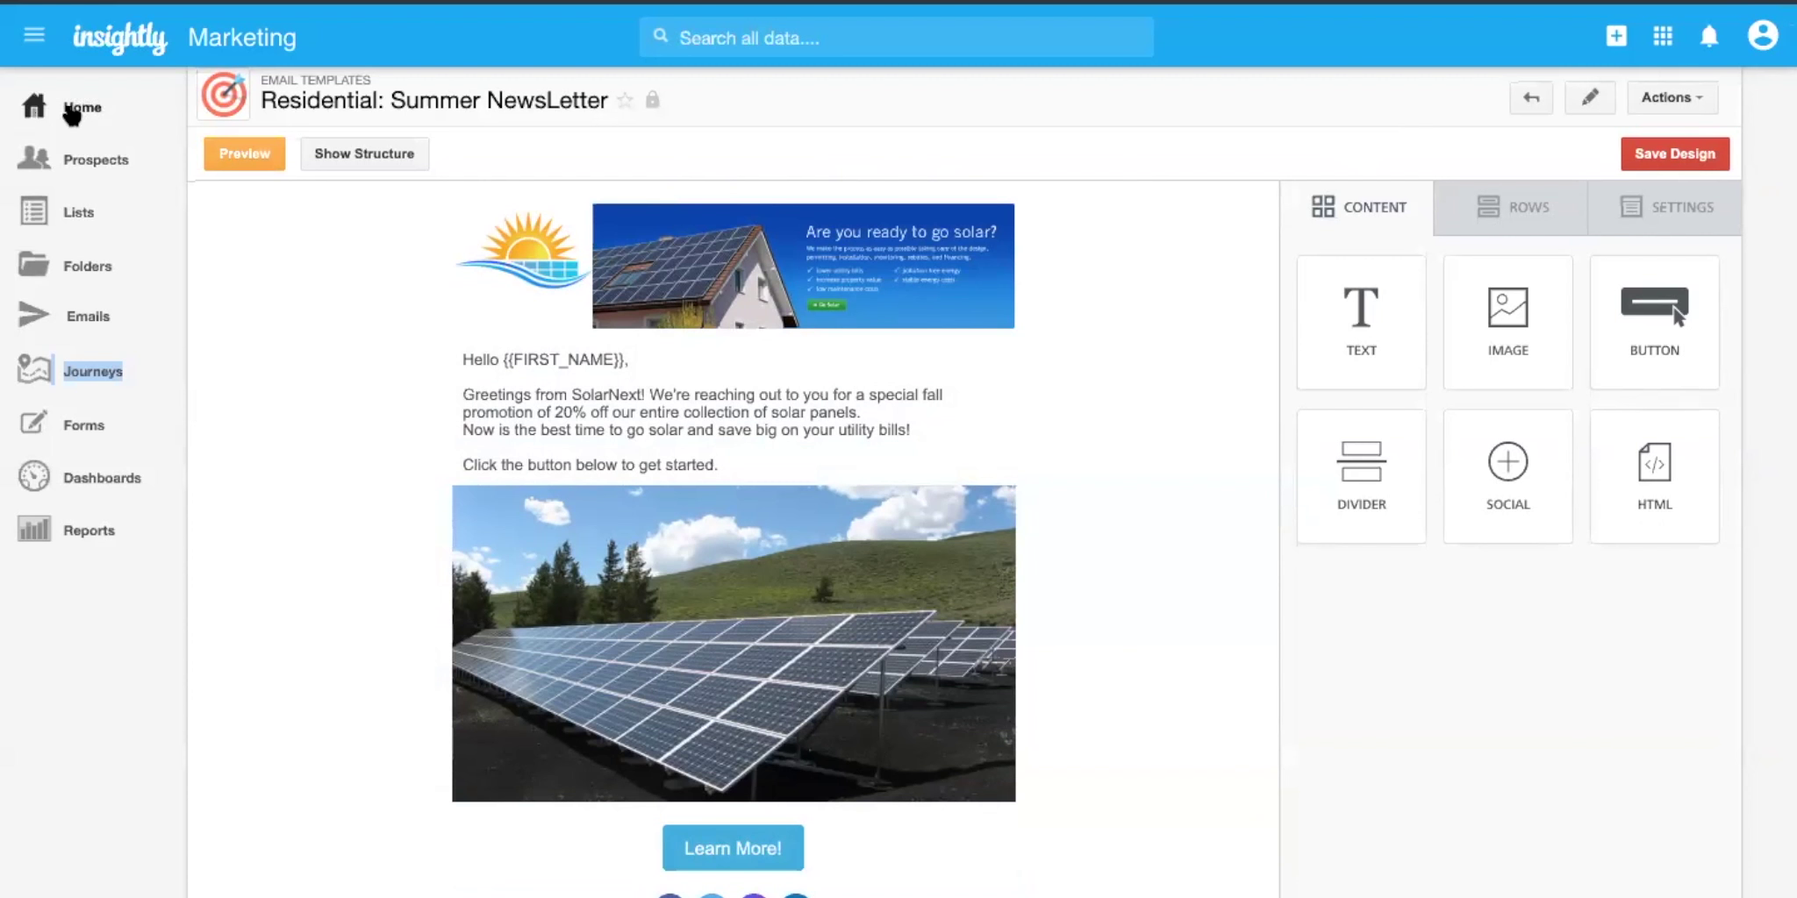
left_click(79, 107)
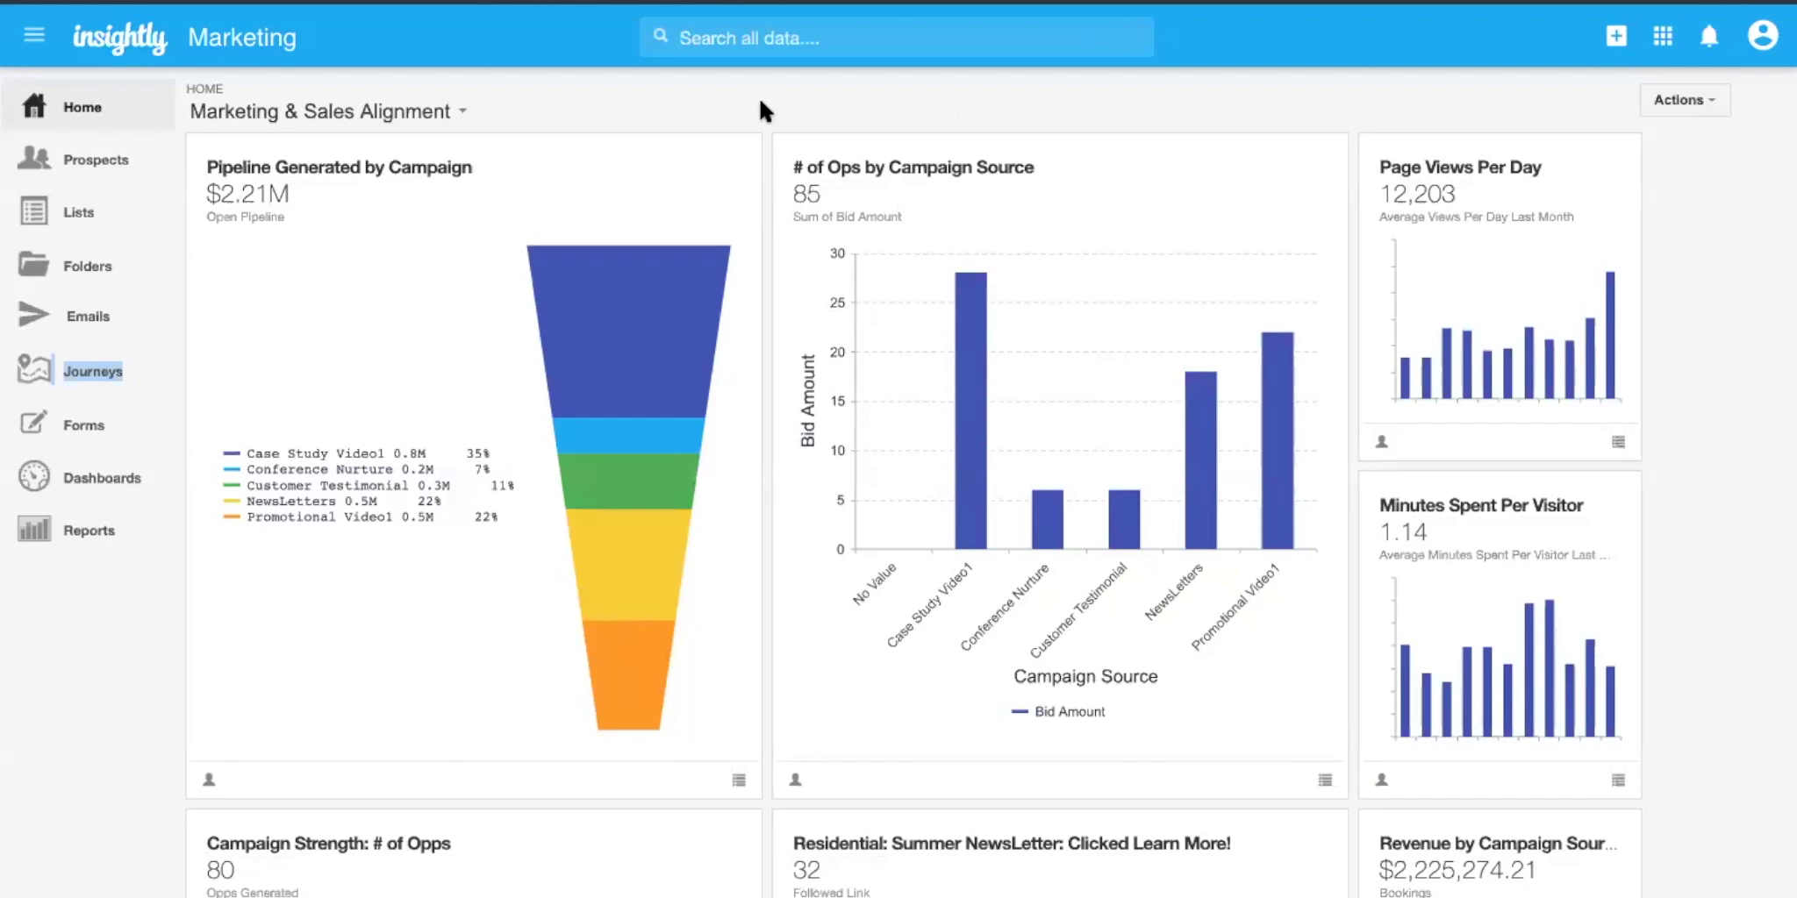
scroll(1684, 268, "down", 1)
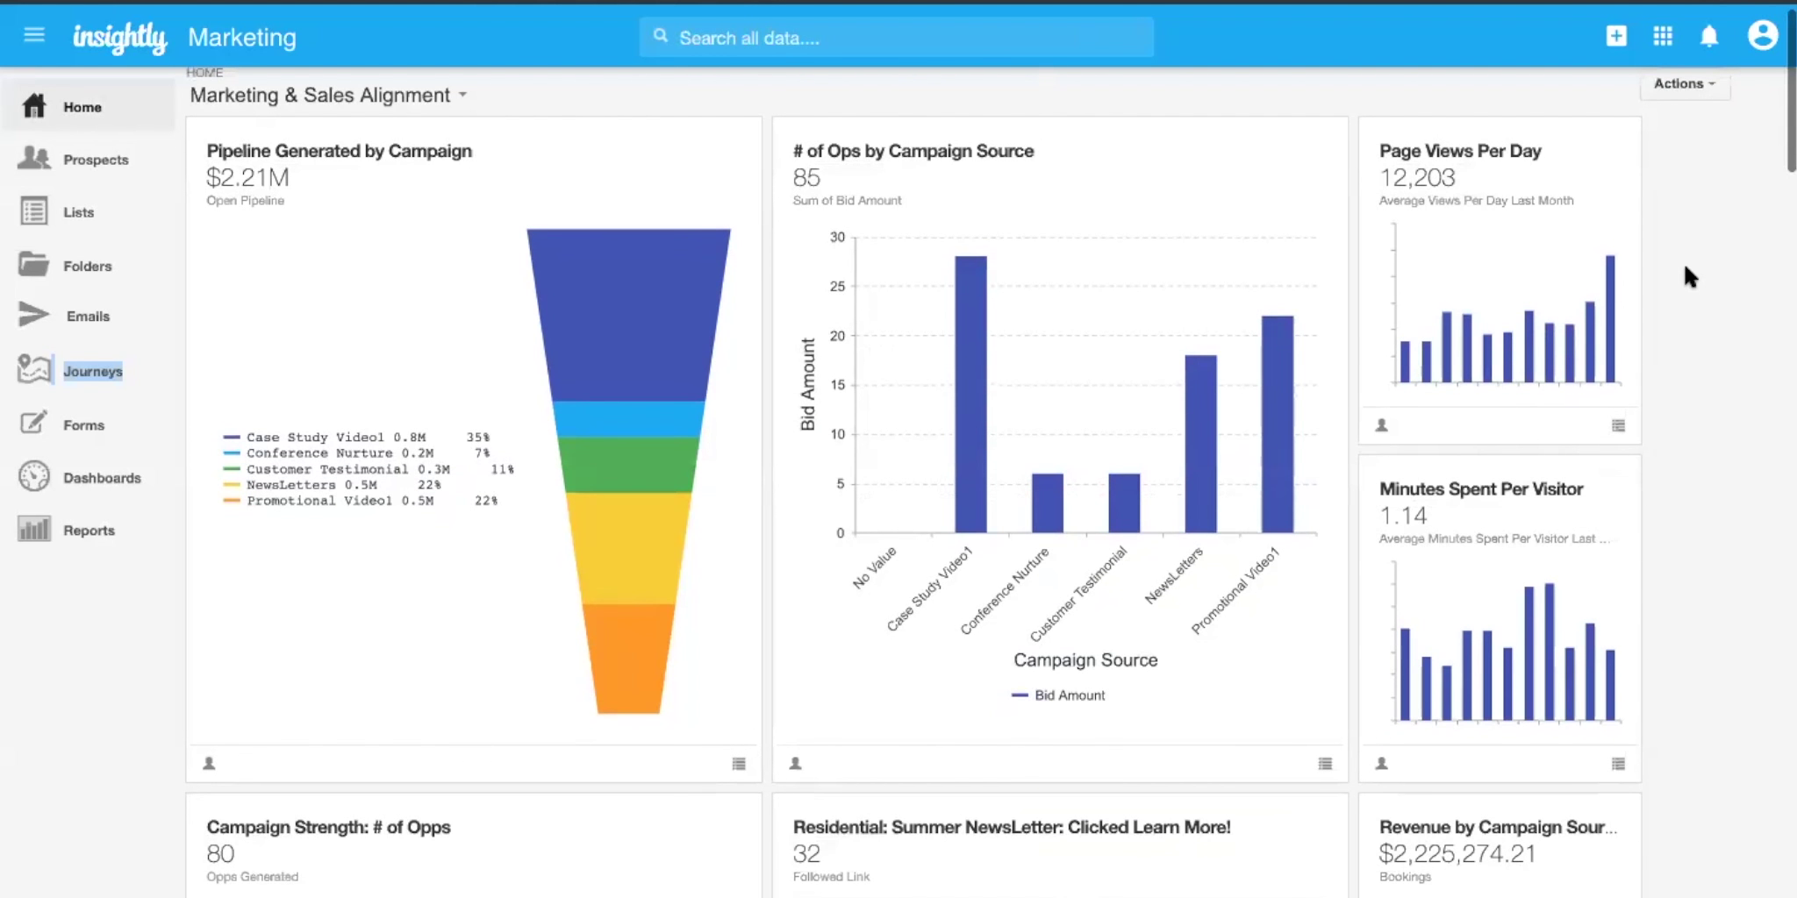
scroll(1682, 262, "down", 1)
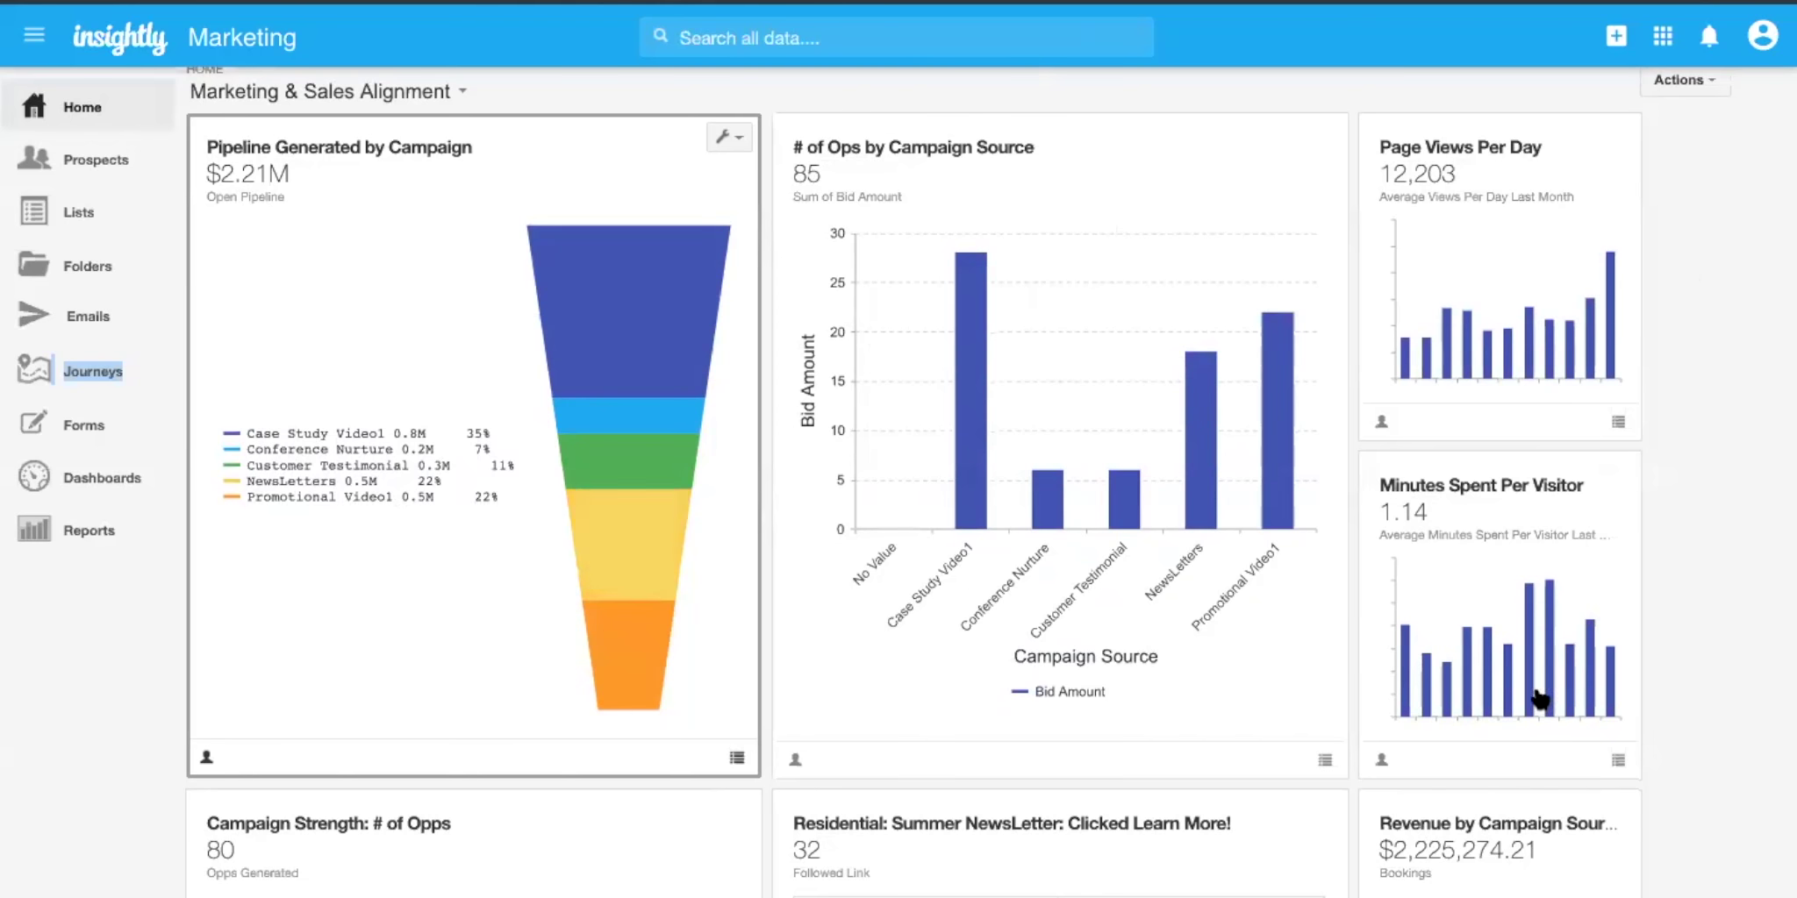
scroll(1739, 656, "down", 1)
scroll(1741, 658, "down", 5)
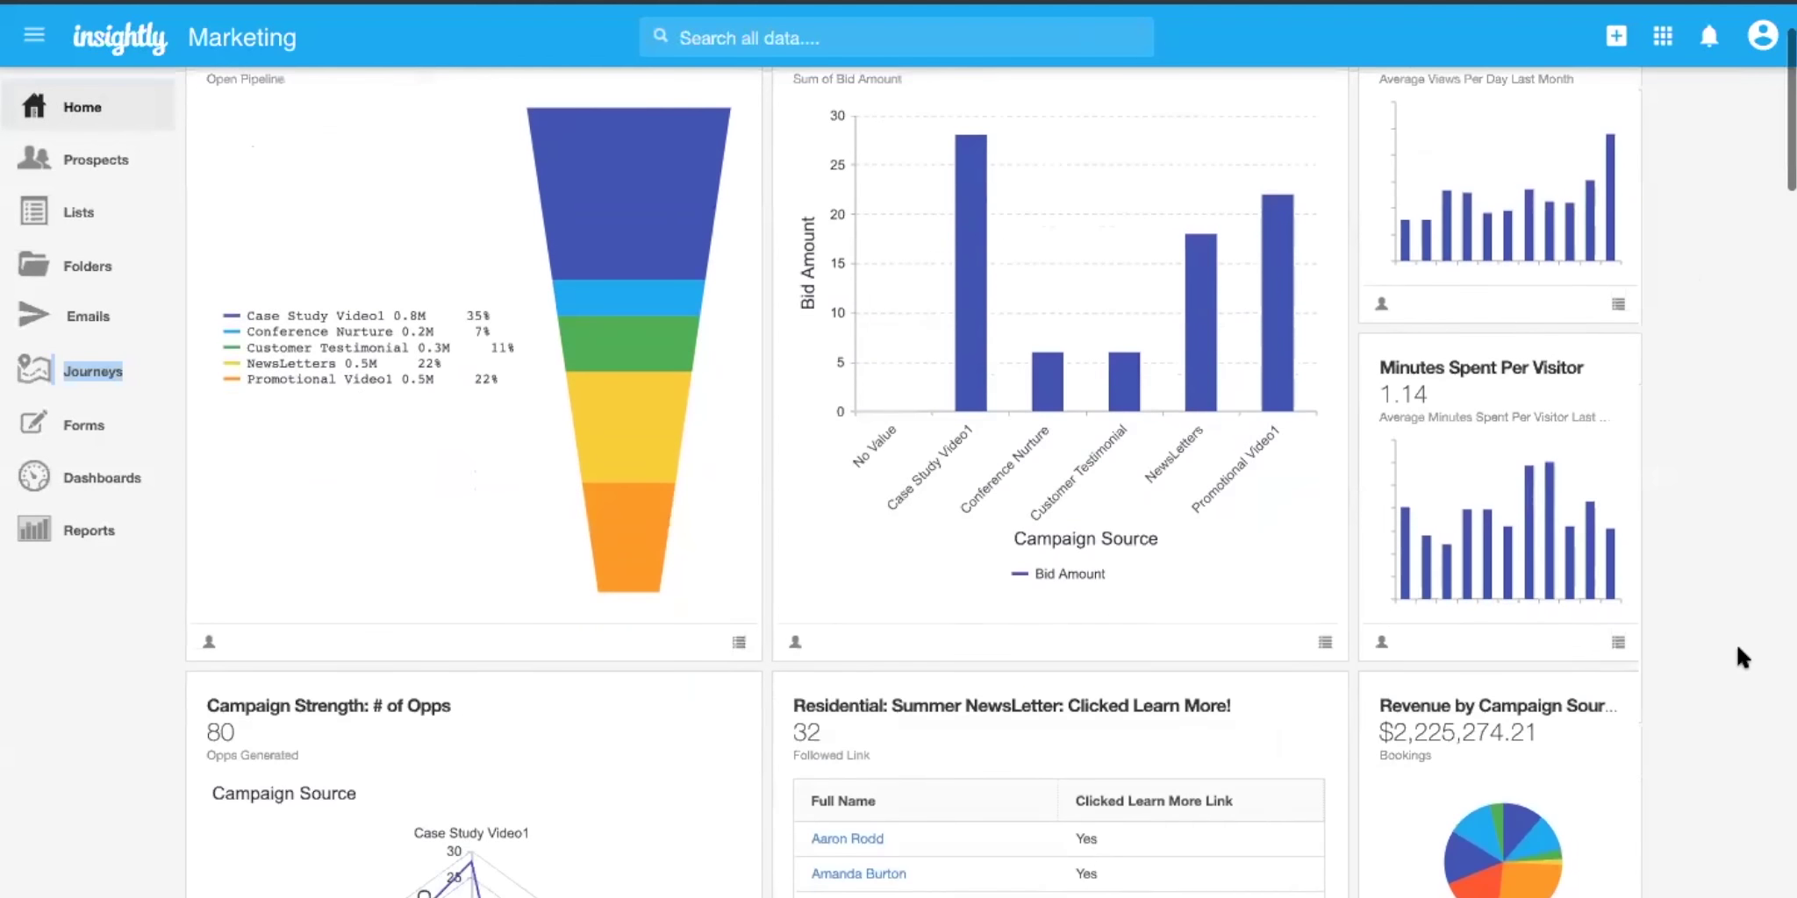
scroll(1740, 656, "down", 2)
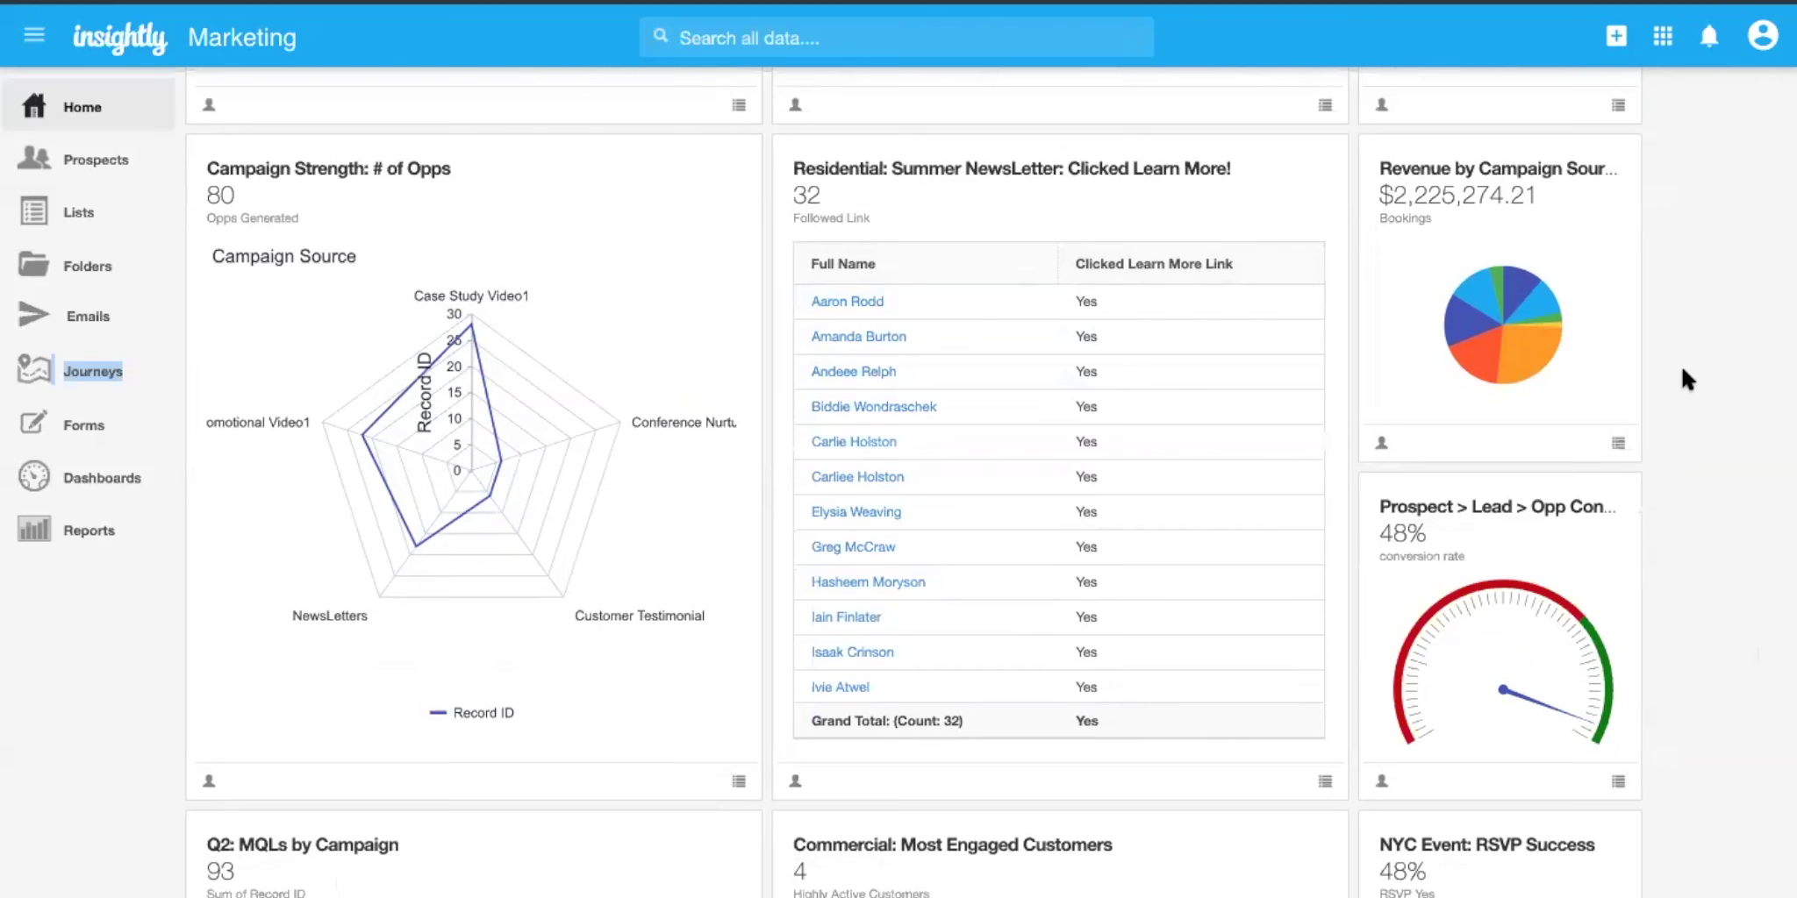
scroll(1686, 379, "down", 3)
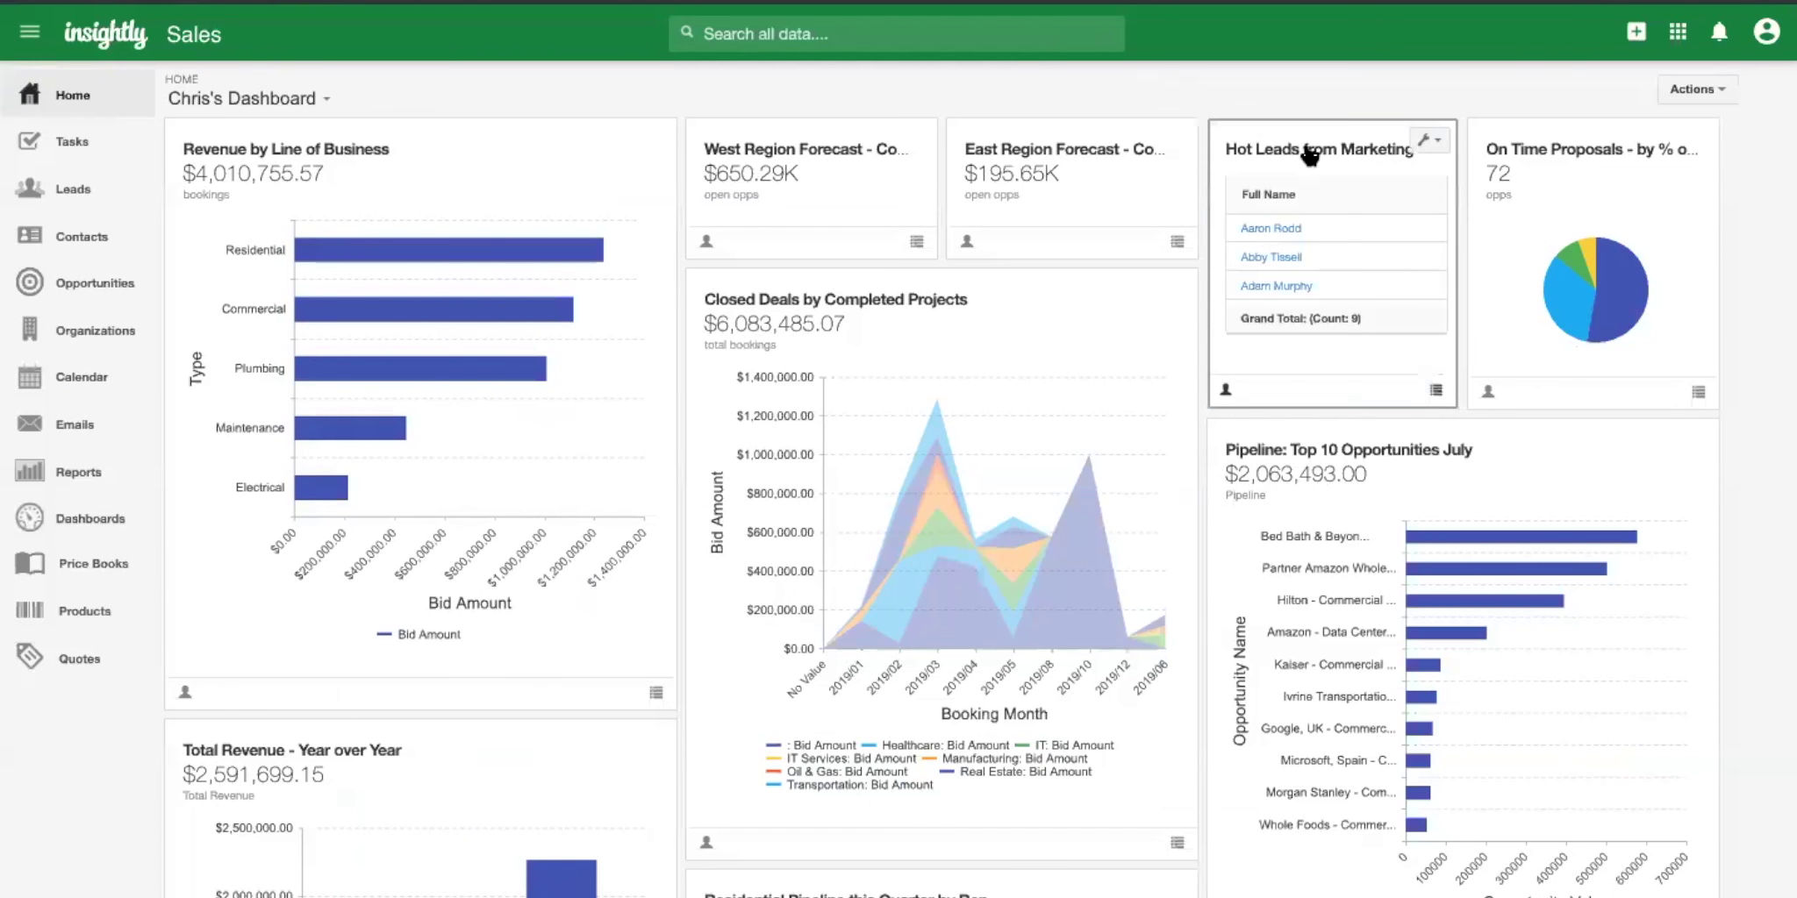
Move the Hot Leads from Marketing card above Revenue by Line of Business and preview its first lead's record.
left_click_drag(1302, 150, 1190, 87)
left_click_drag(1313, 151, 276, 145)
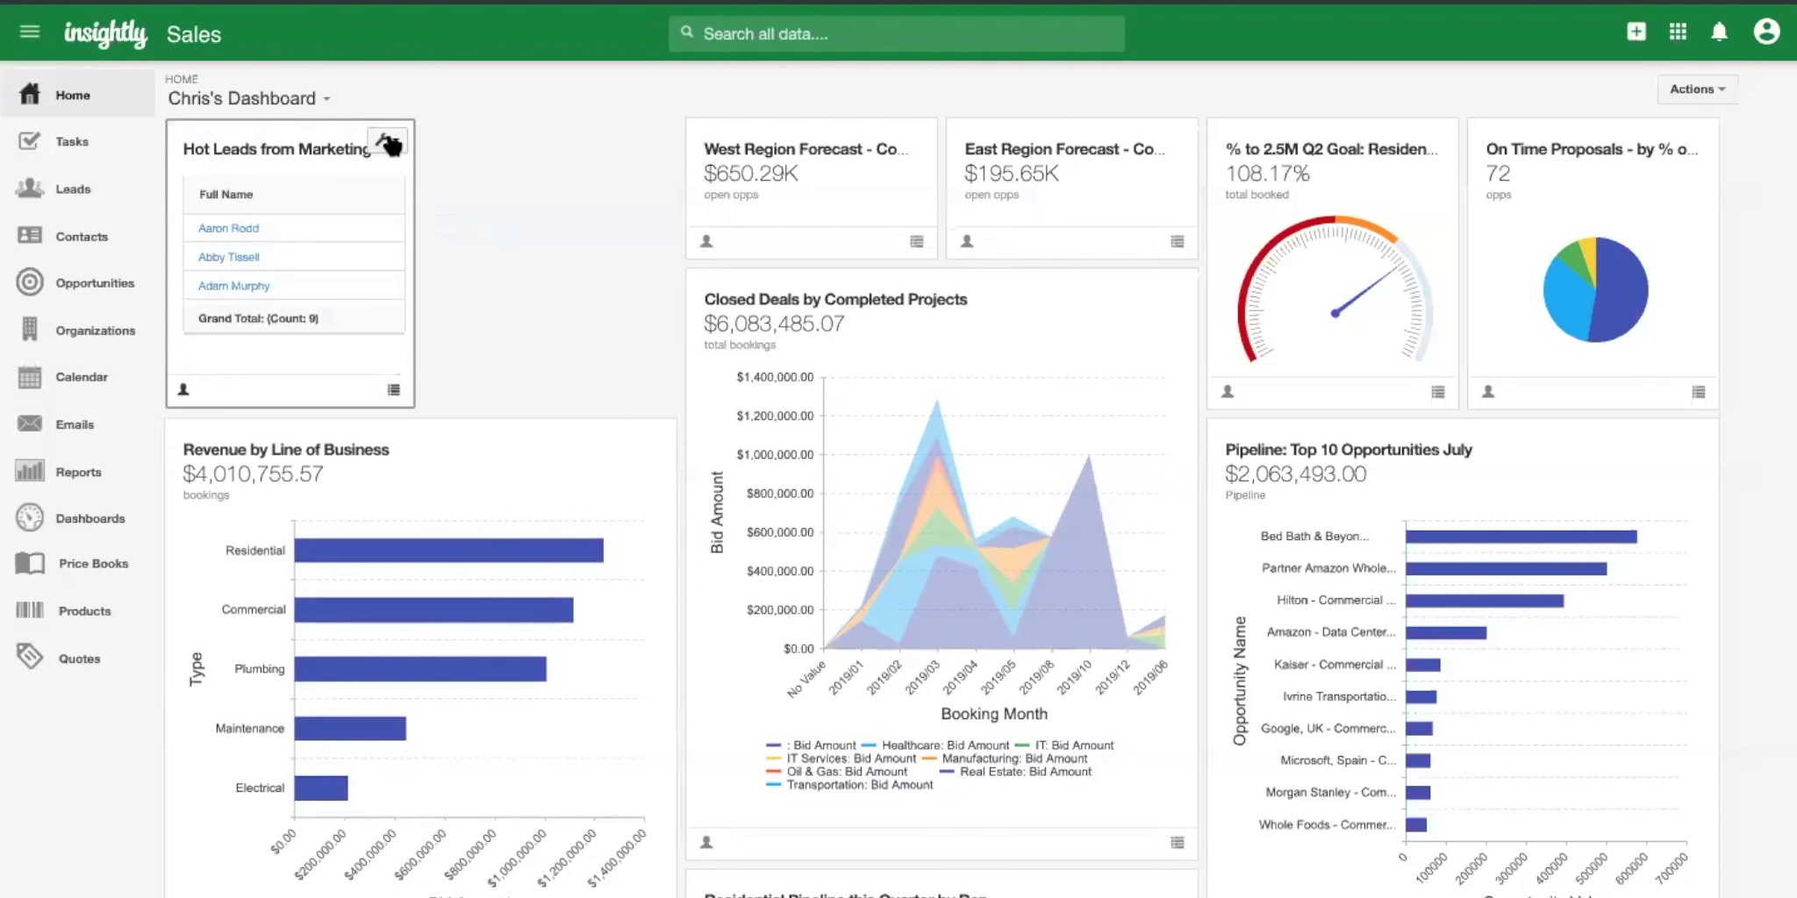
left_click(229, 230)
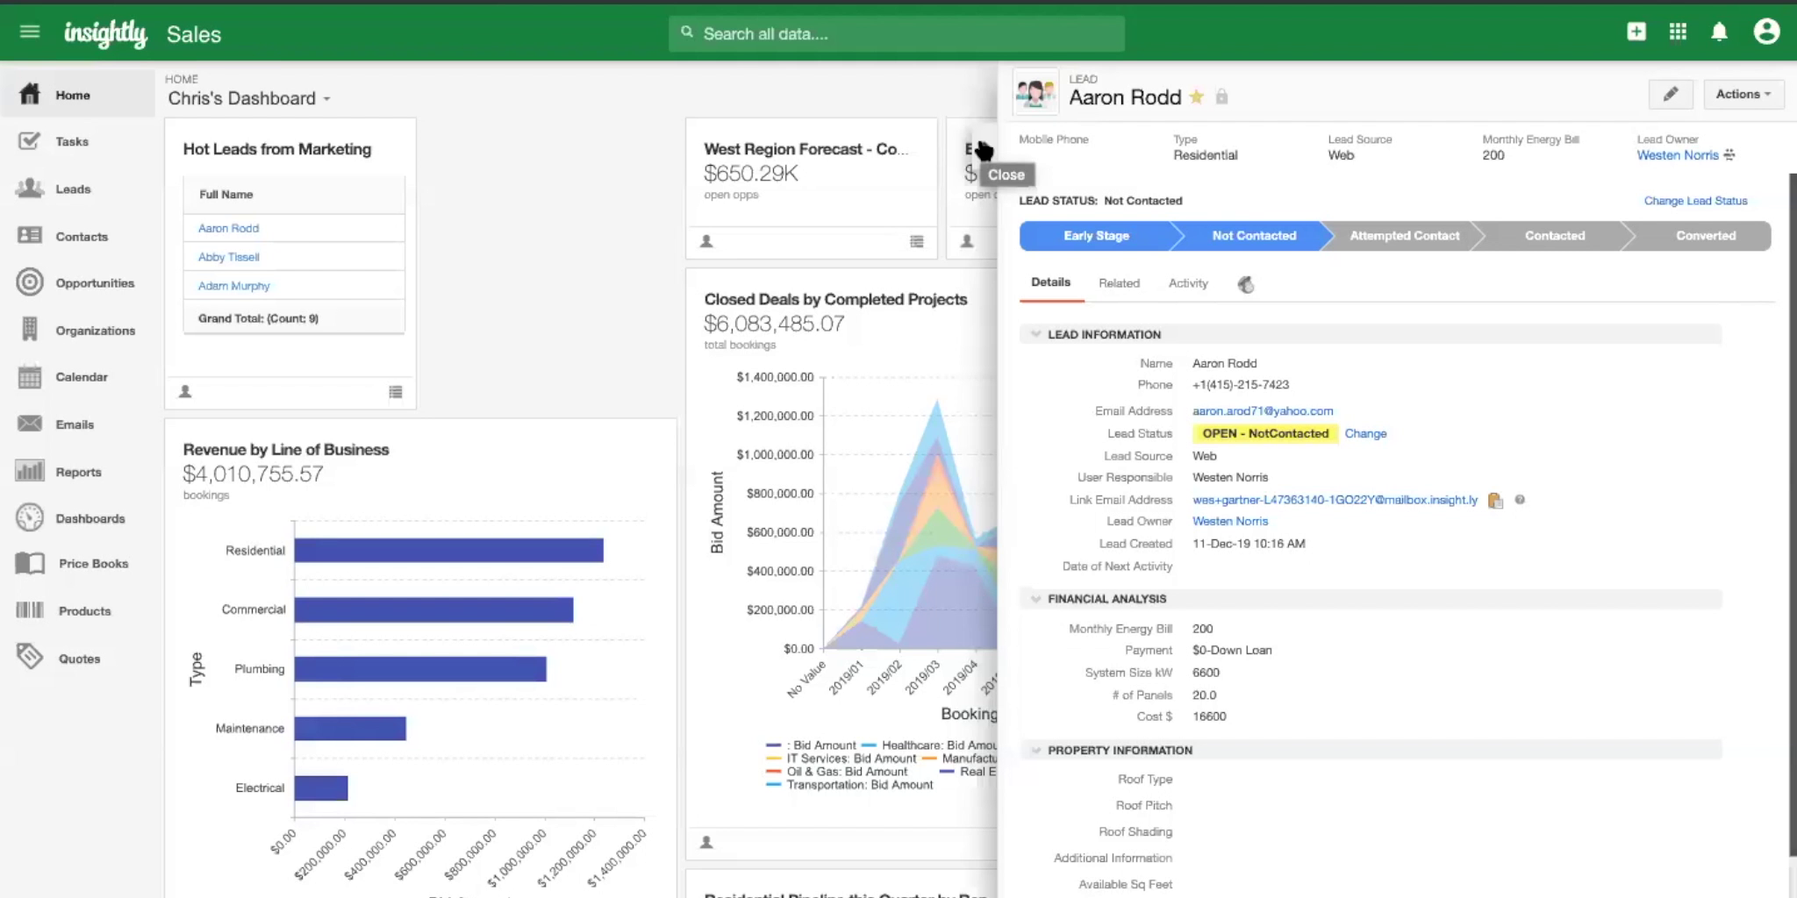
left_click(982, 151)
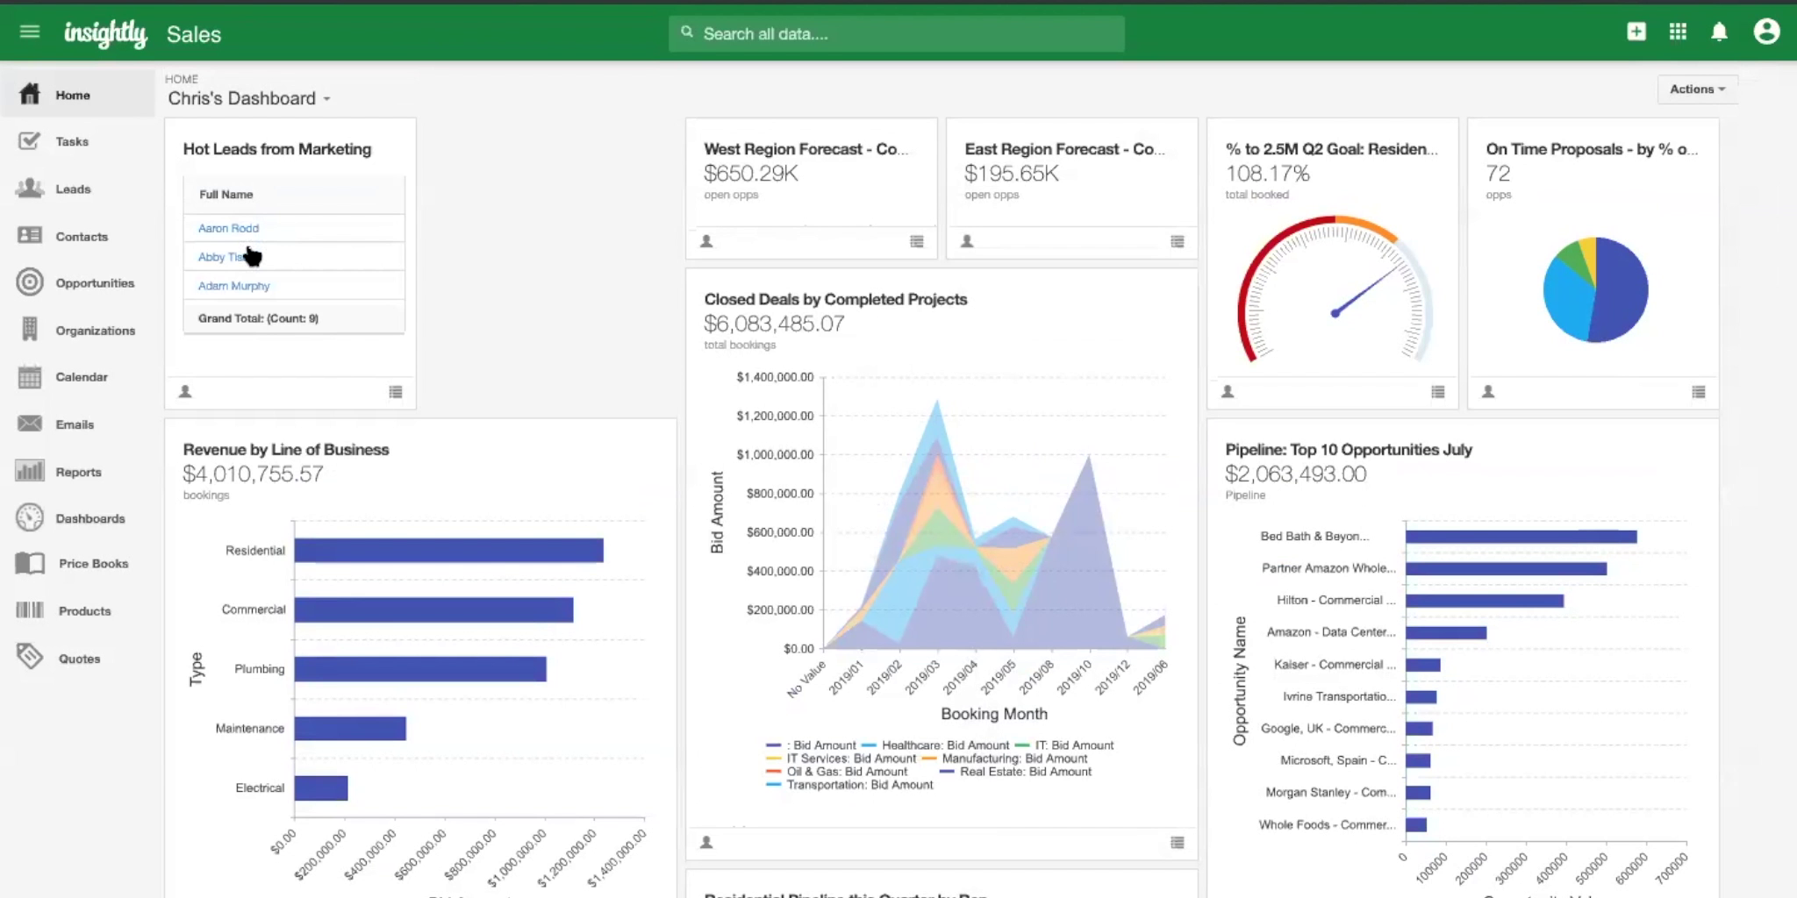
Group the Residential Leads list by Lead Status and reverse the group order to descending.
left_click(81, 190)
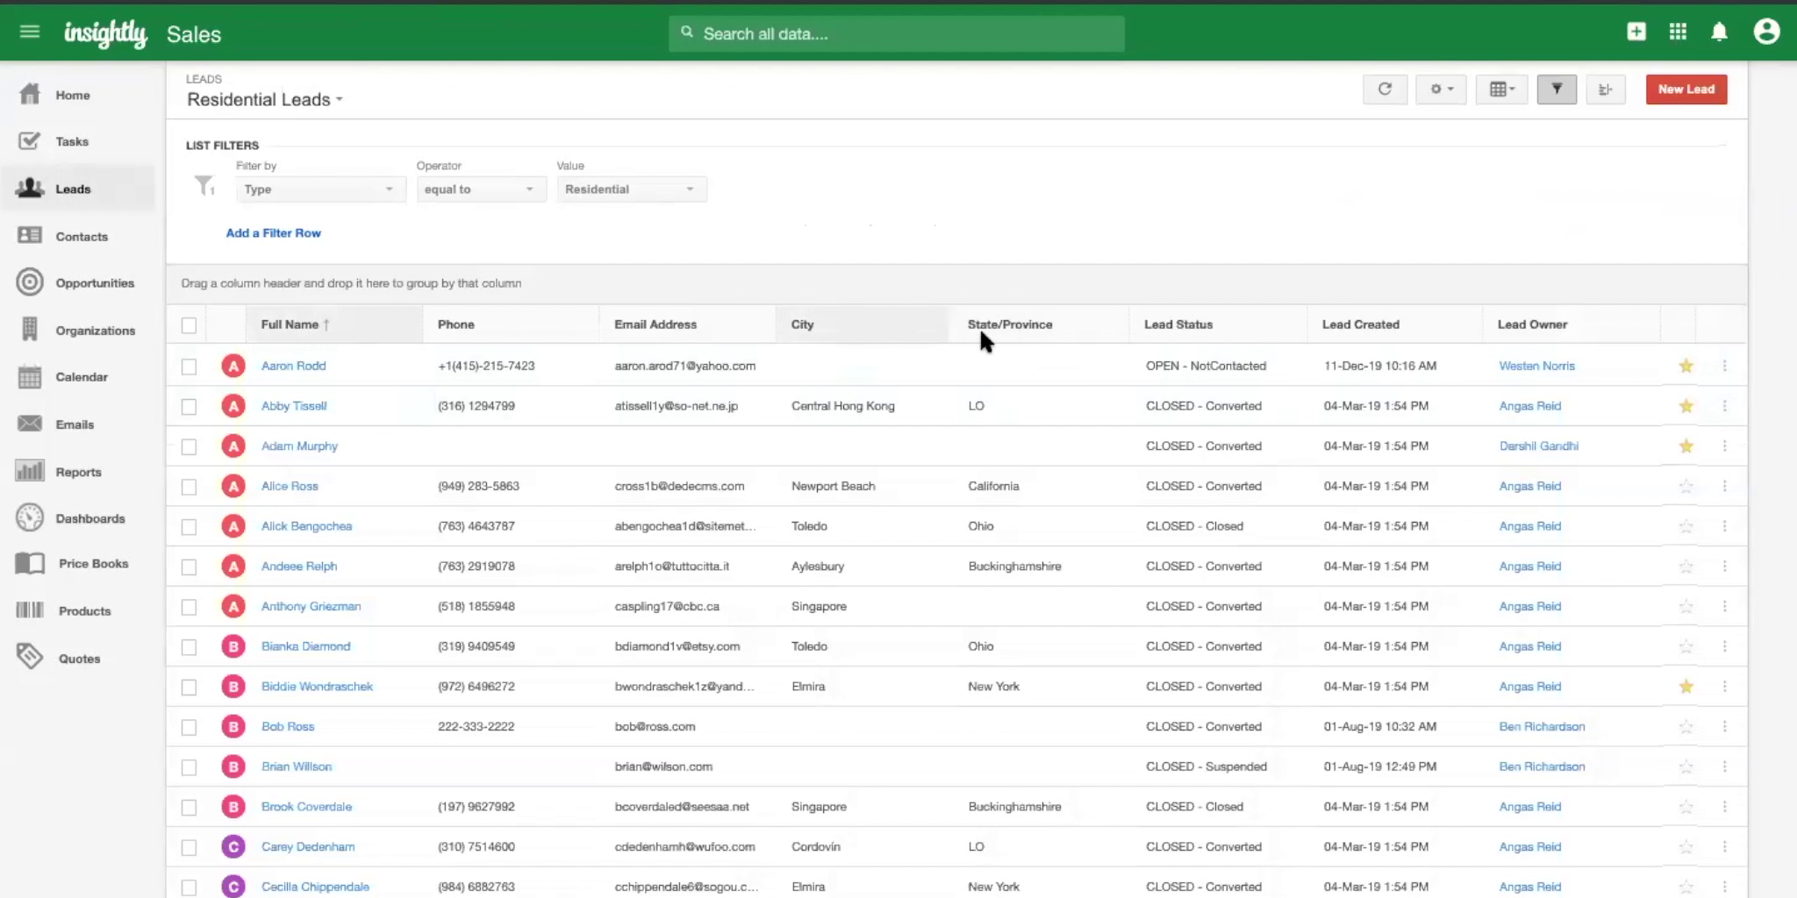
left_click_drag(1184, 333, 1168, 280)
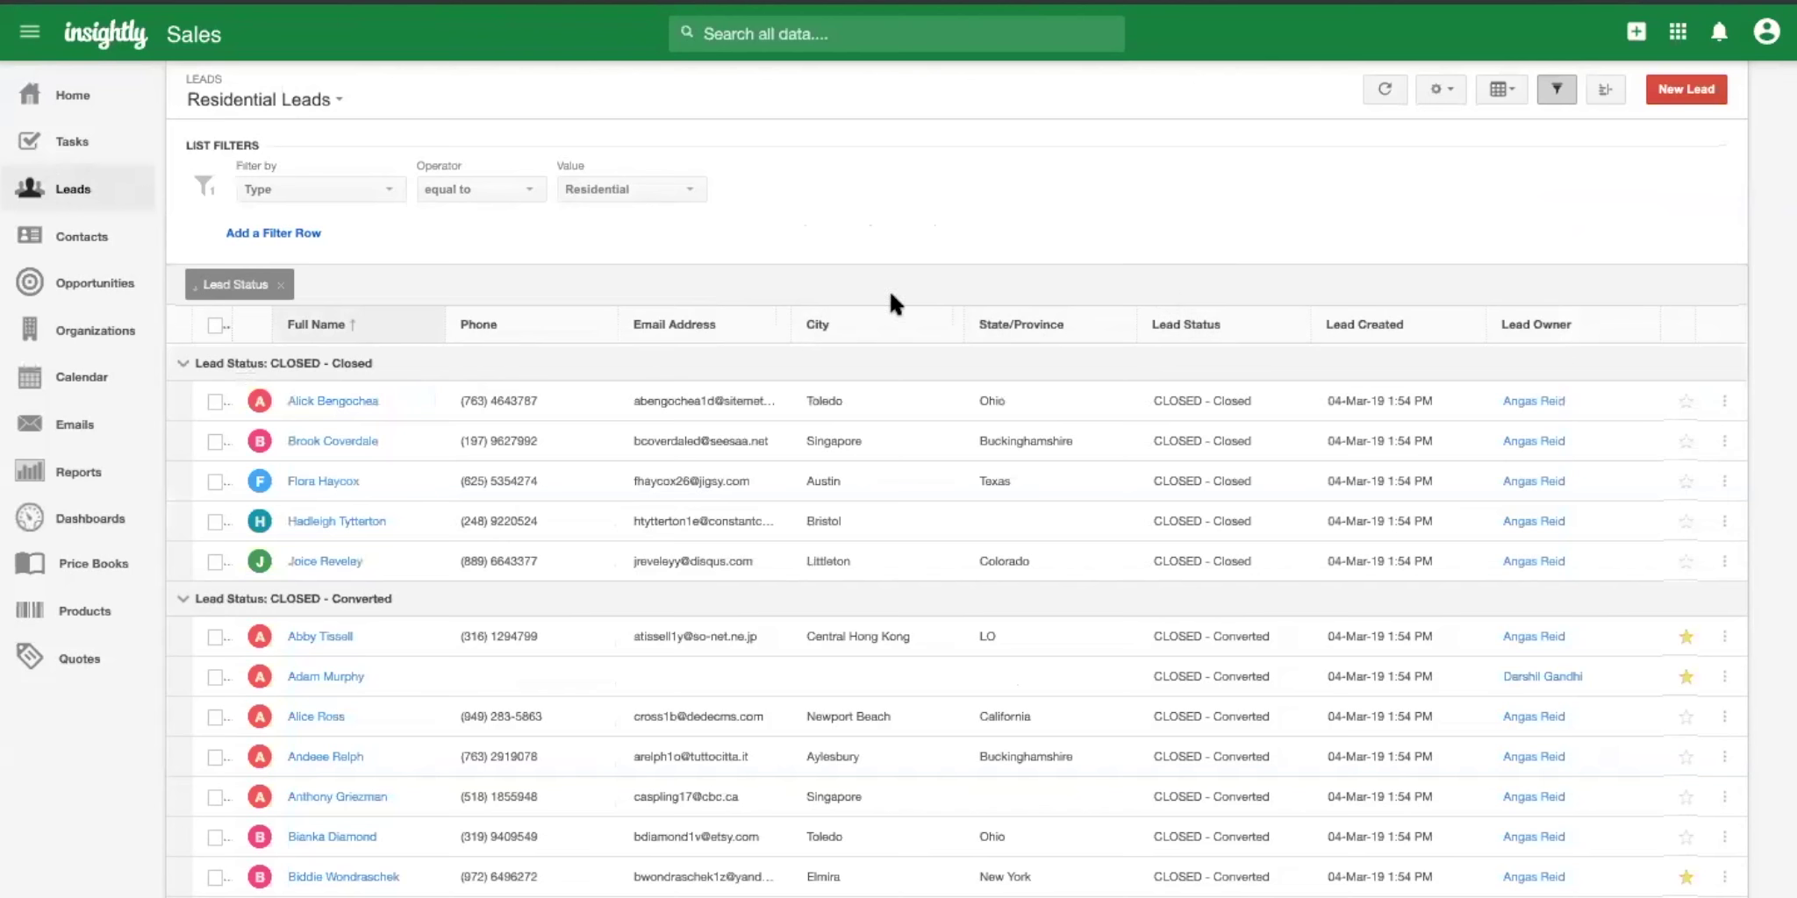
left_click(219, 284)
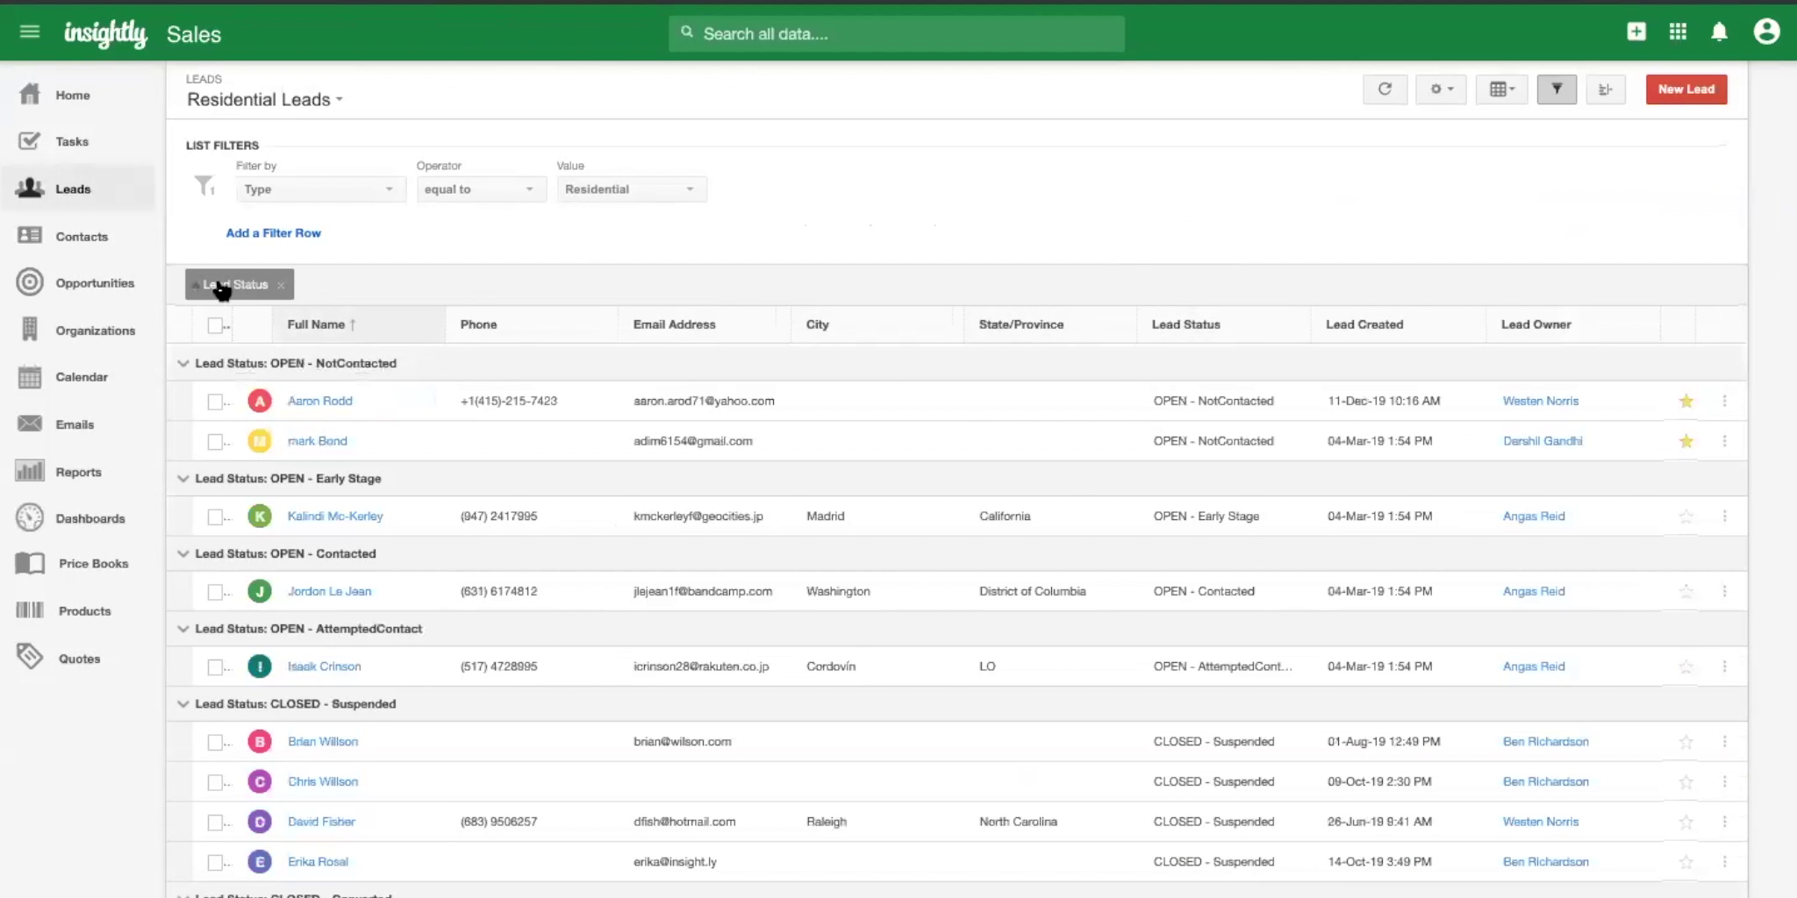
Open the first OPEN - NotContacted lead in a widened detail pane and start editing the record.
left_click(315, 401)
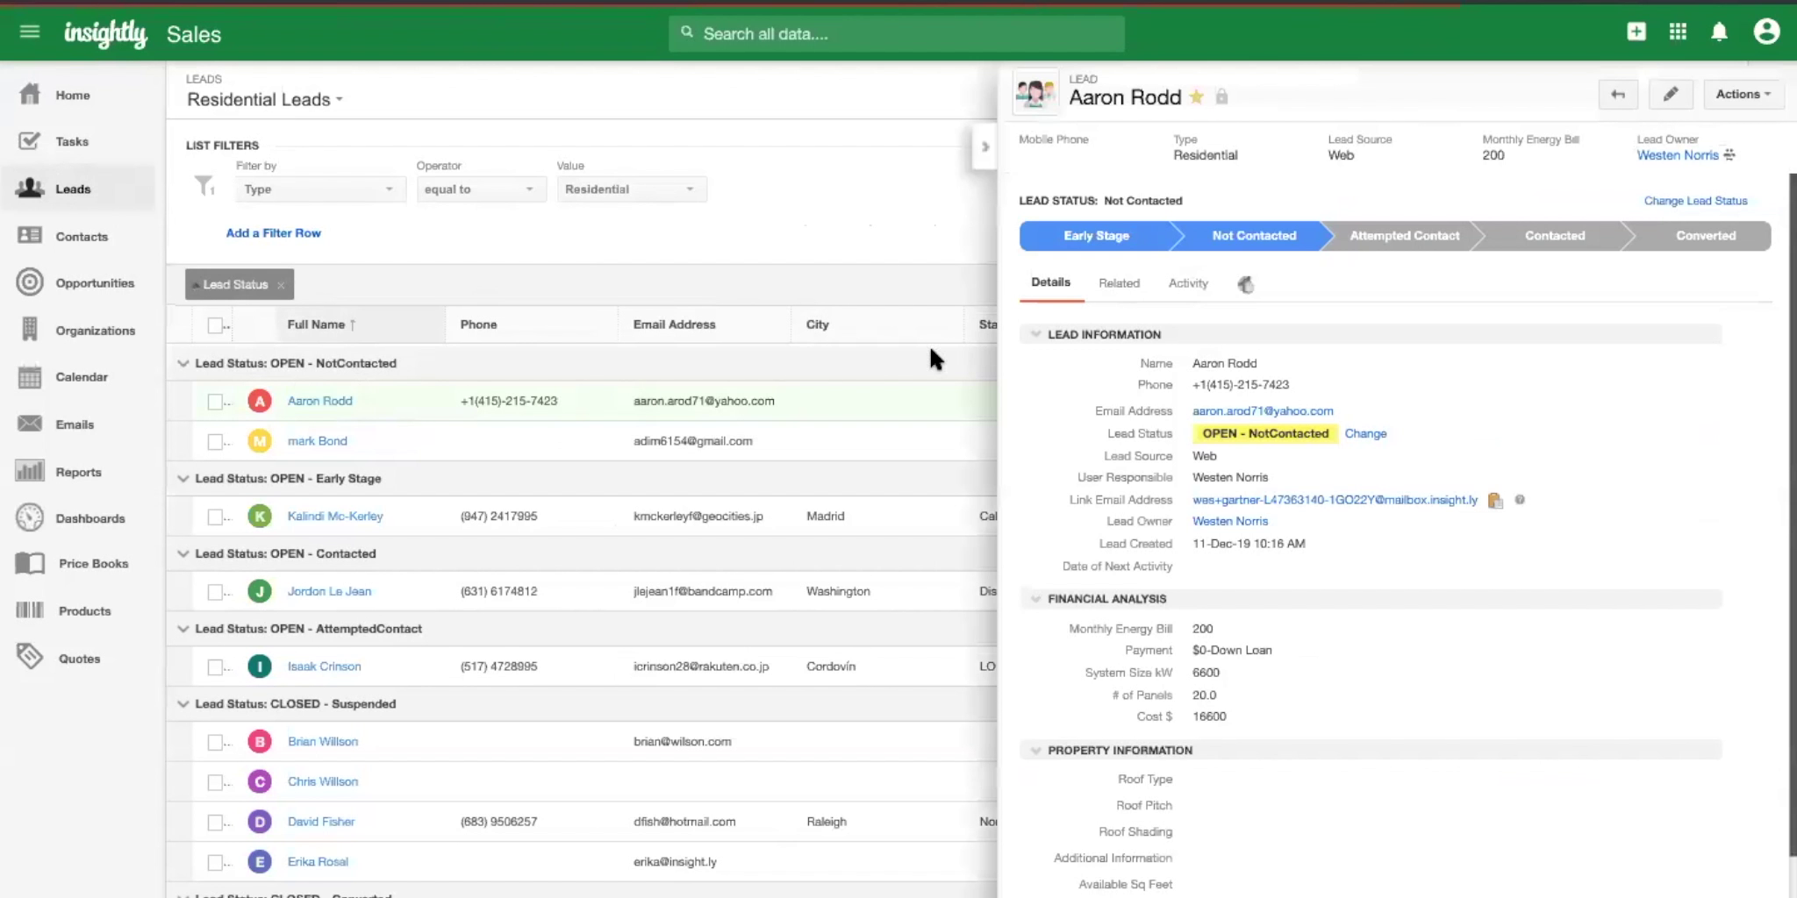
left_click_drag(996, 339, 716, 331)
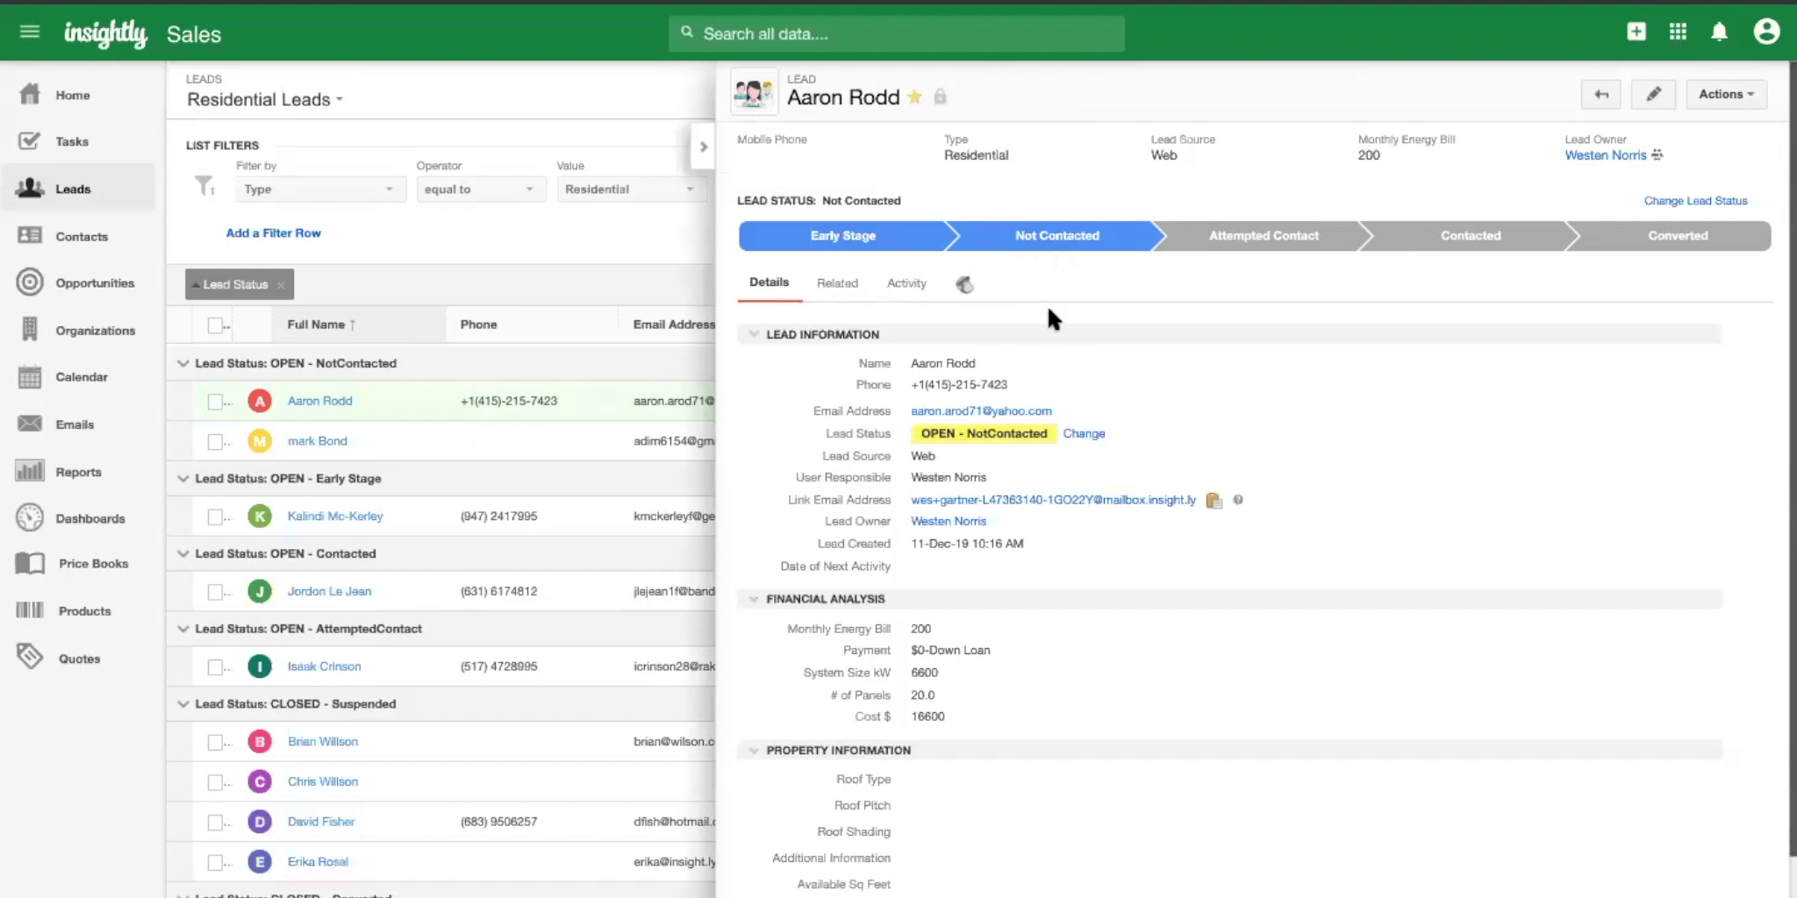
left_click(1655, 98)
Examine the lead's Financial Analysis fields, including Monthly Energy Bill, Payment, System Size kW, # of Panels and Cost $.
scroll(1108, 353, "down", 2)
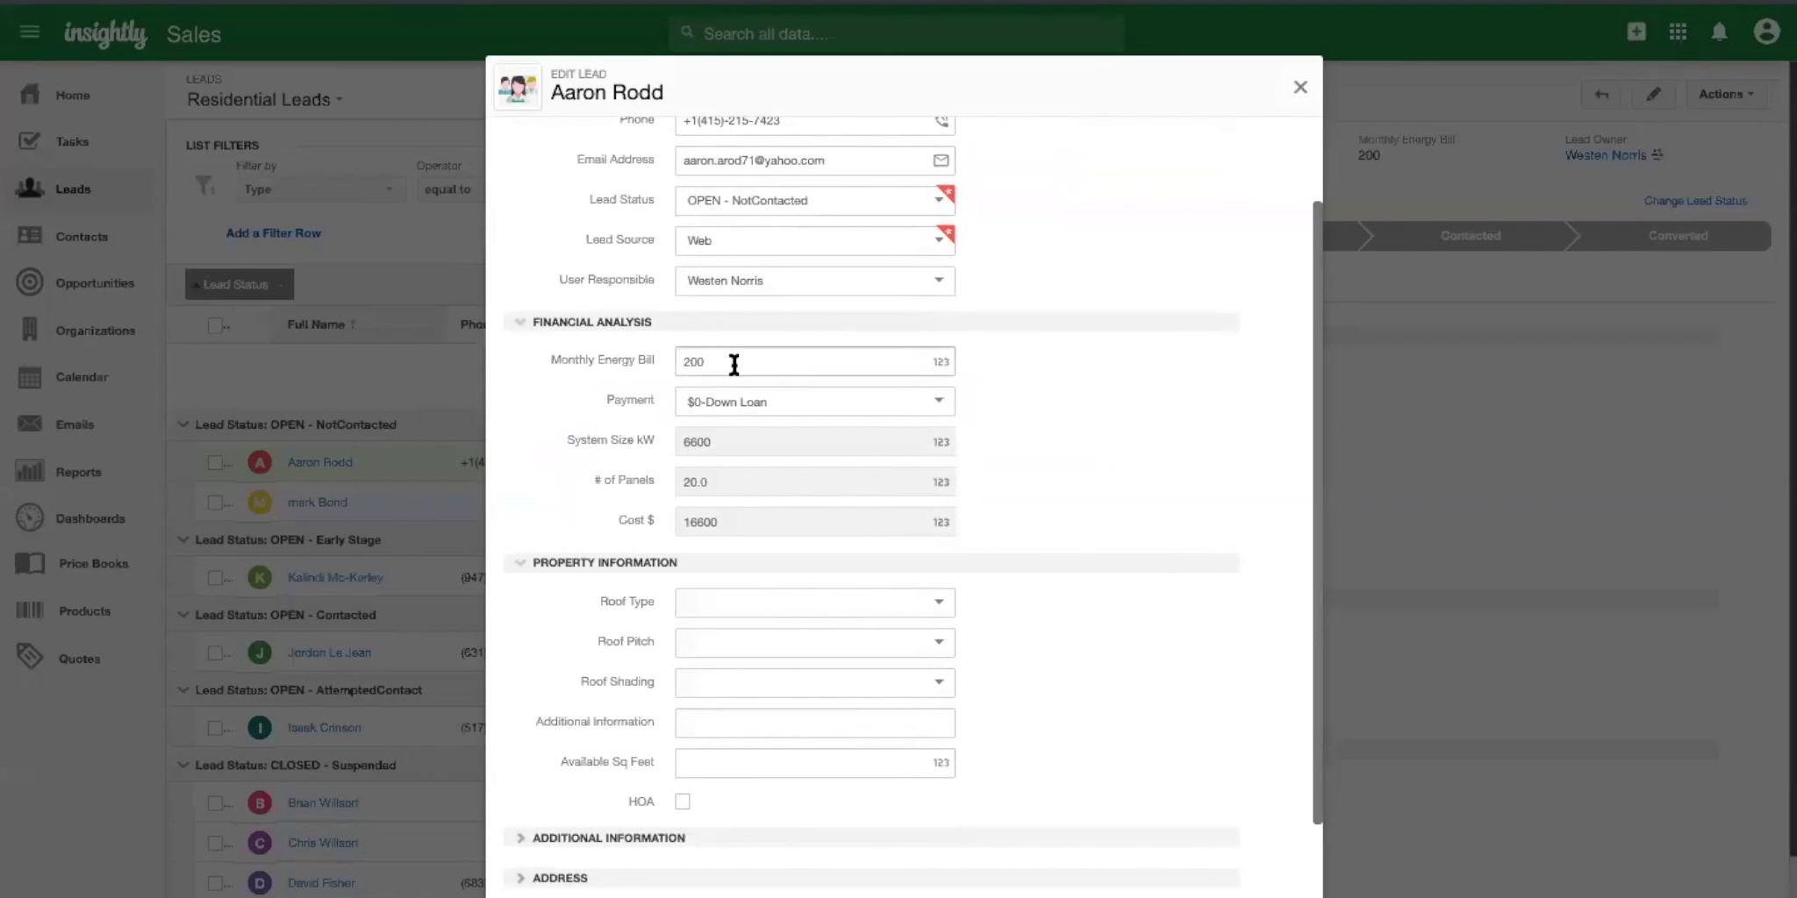
scroll(734, 364, "down", 1)
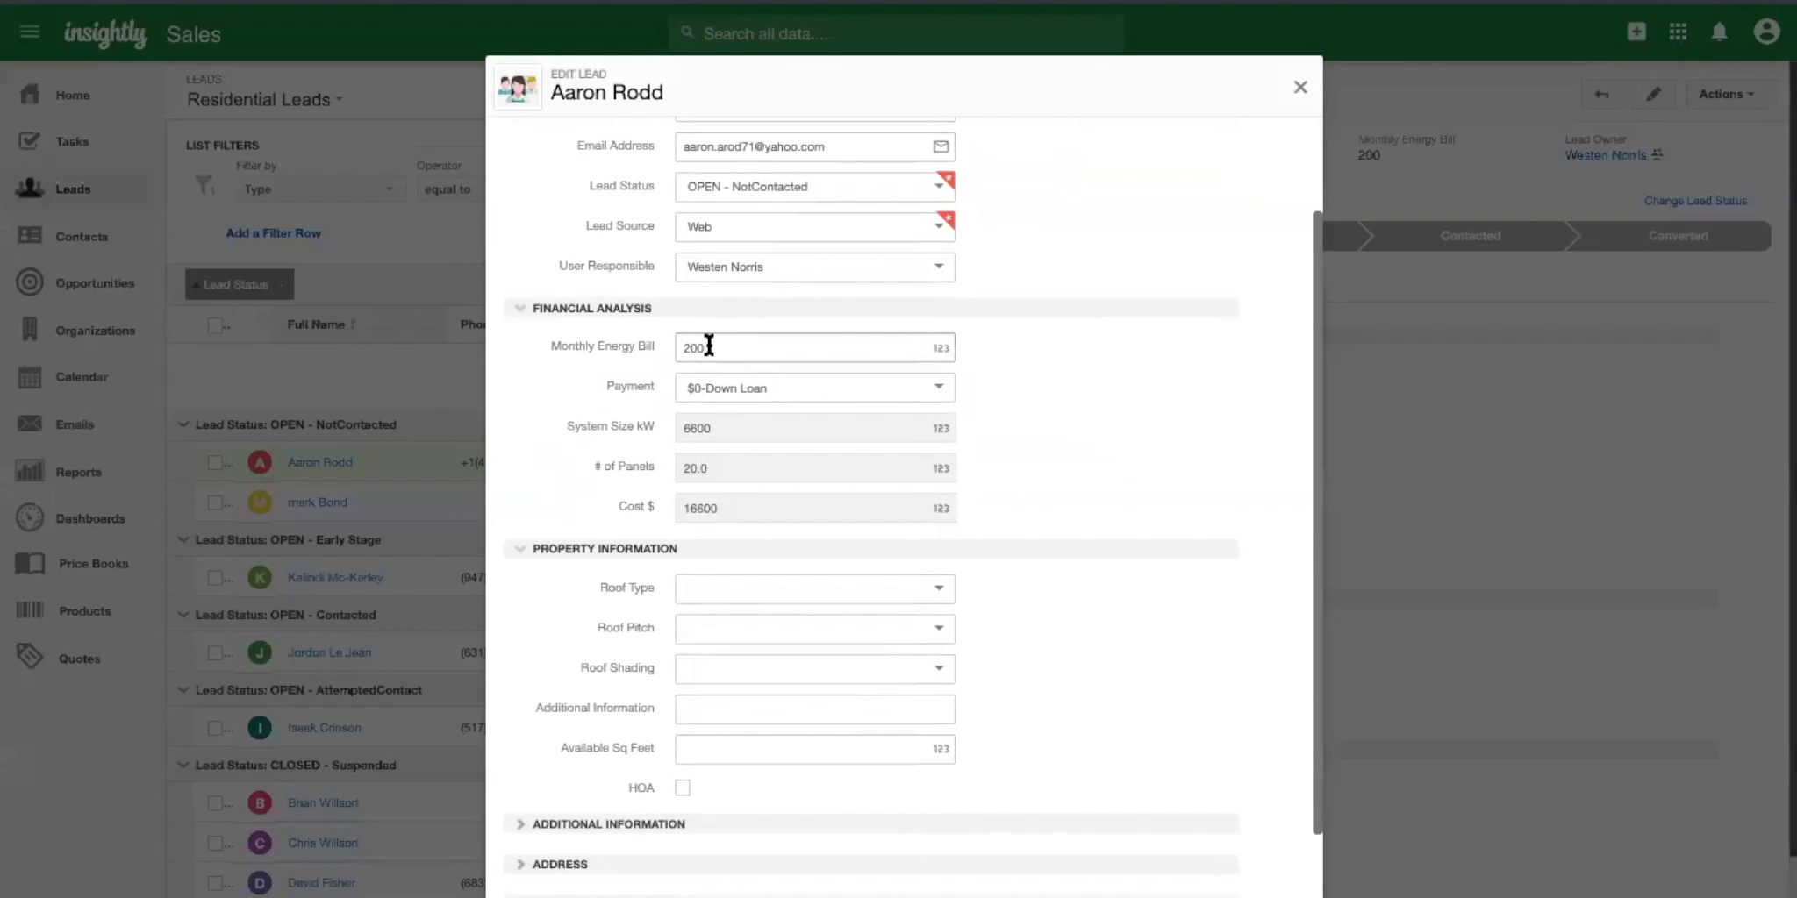
scroll(709, 346, "down", 1)
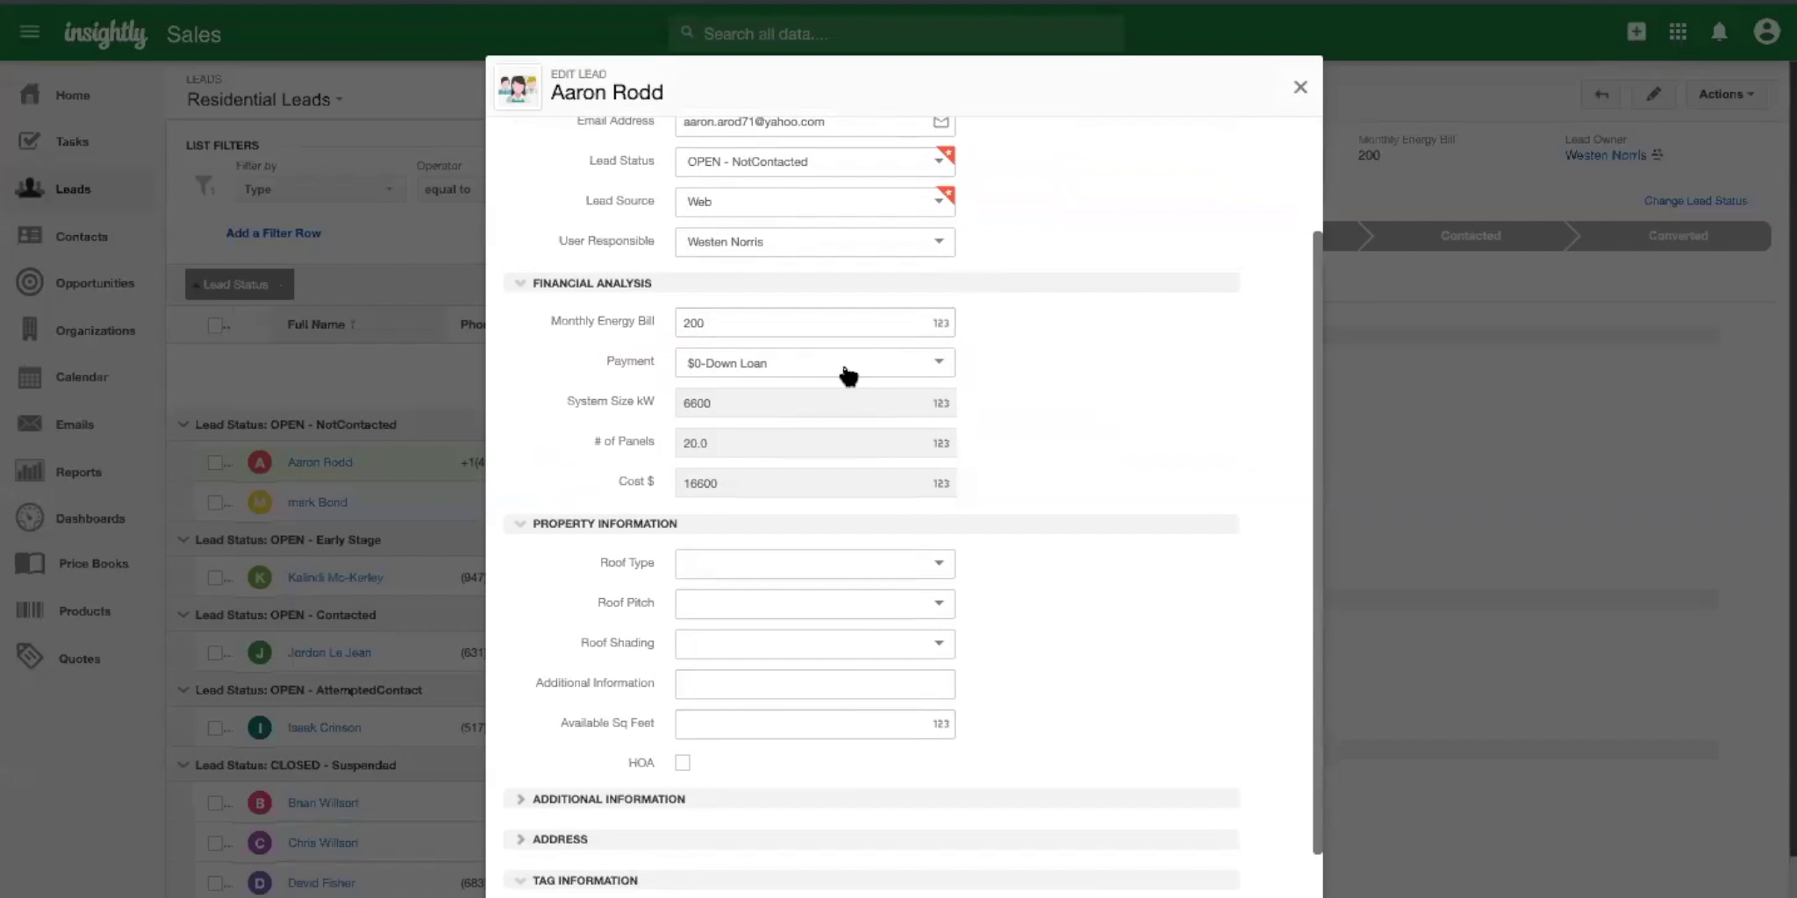
scroll(848, 376, "down", 1)
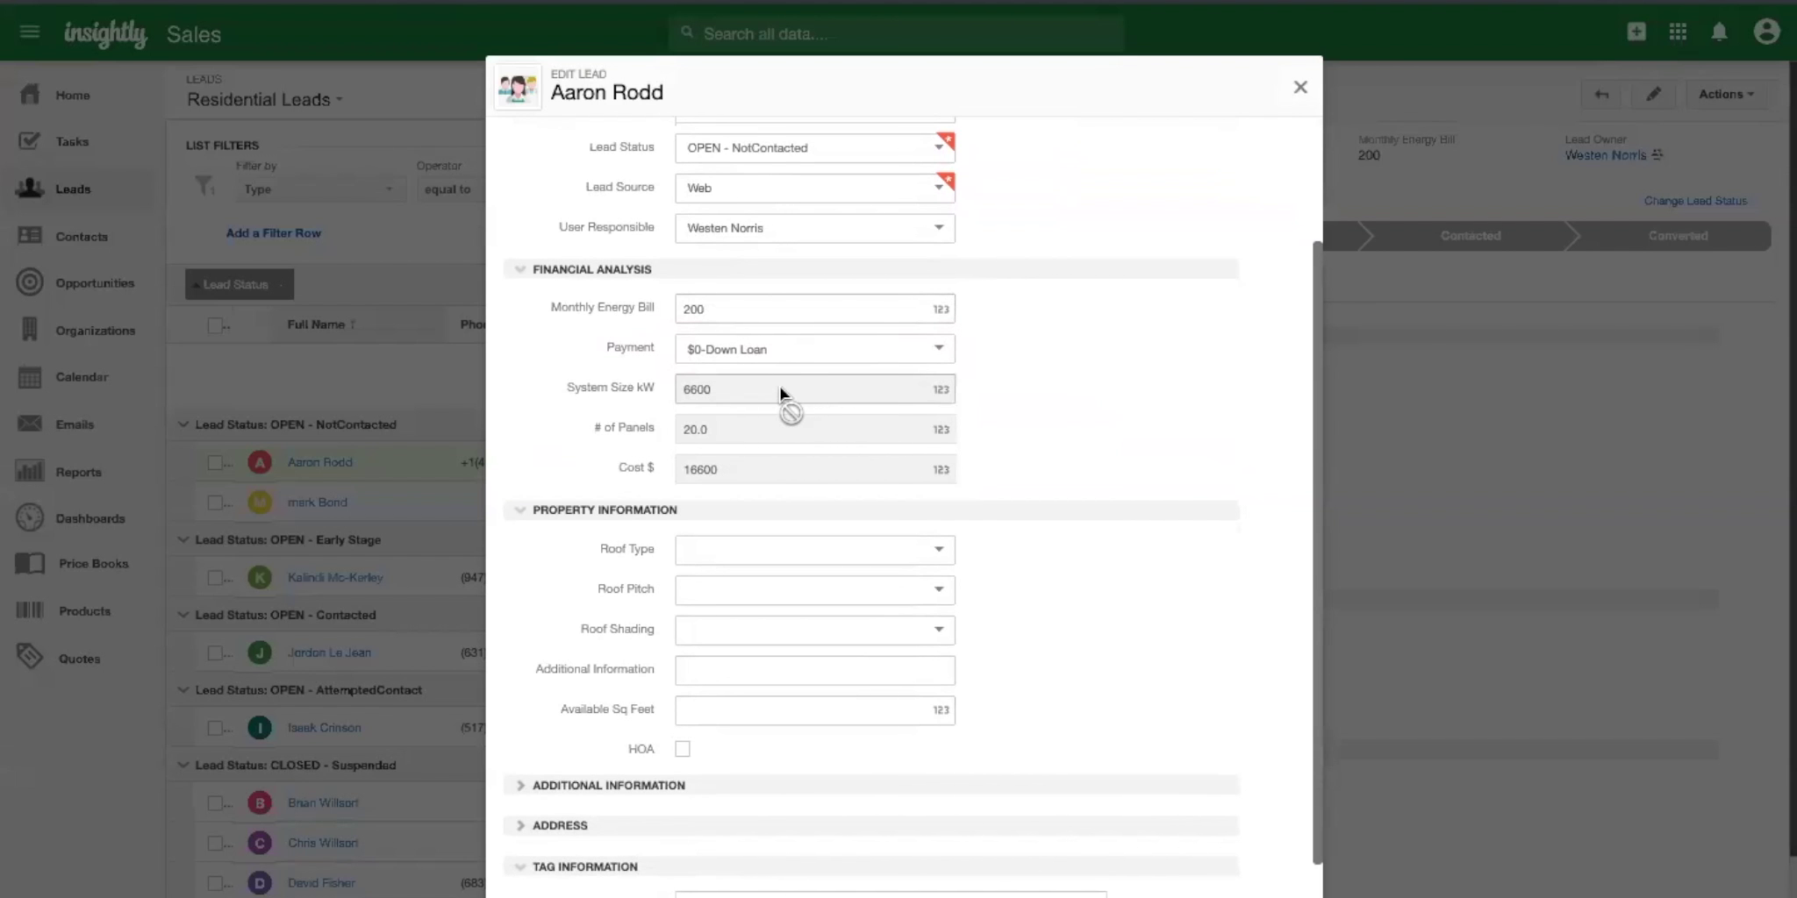
scroll(1020, 370, "up", 2)
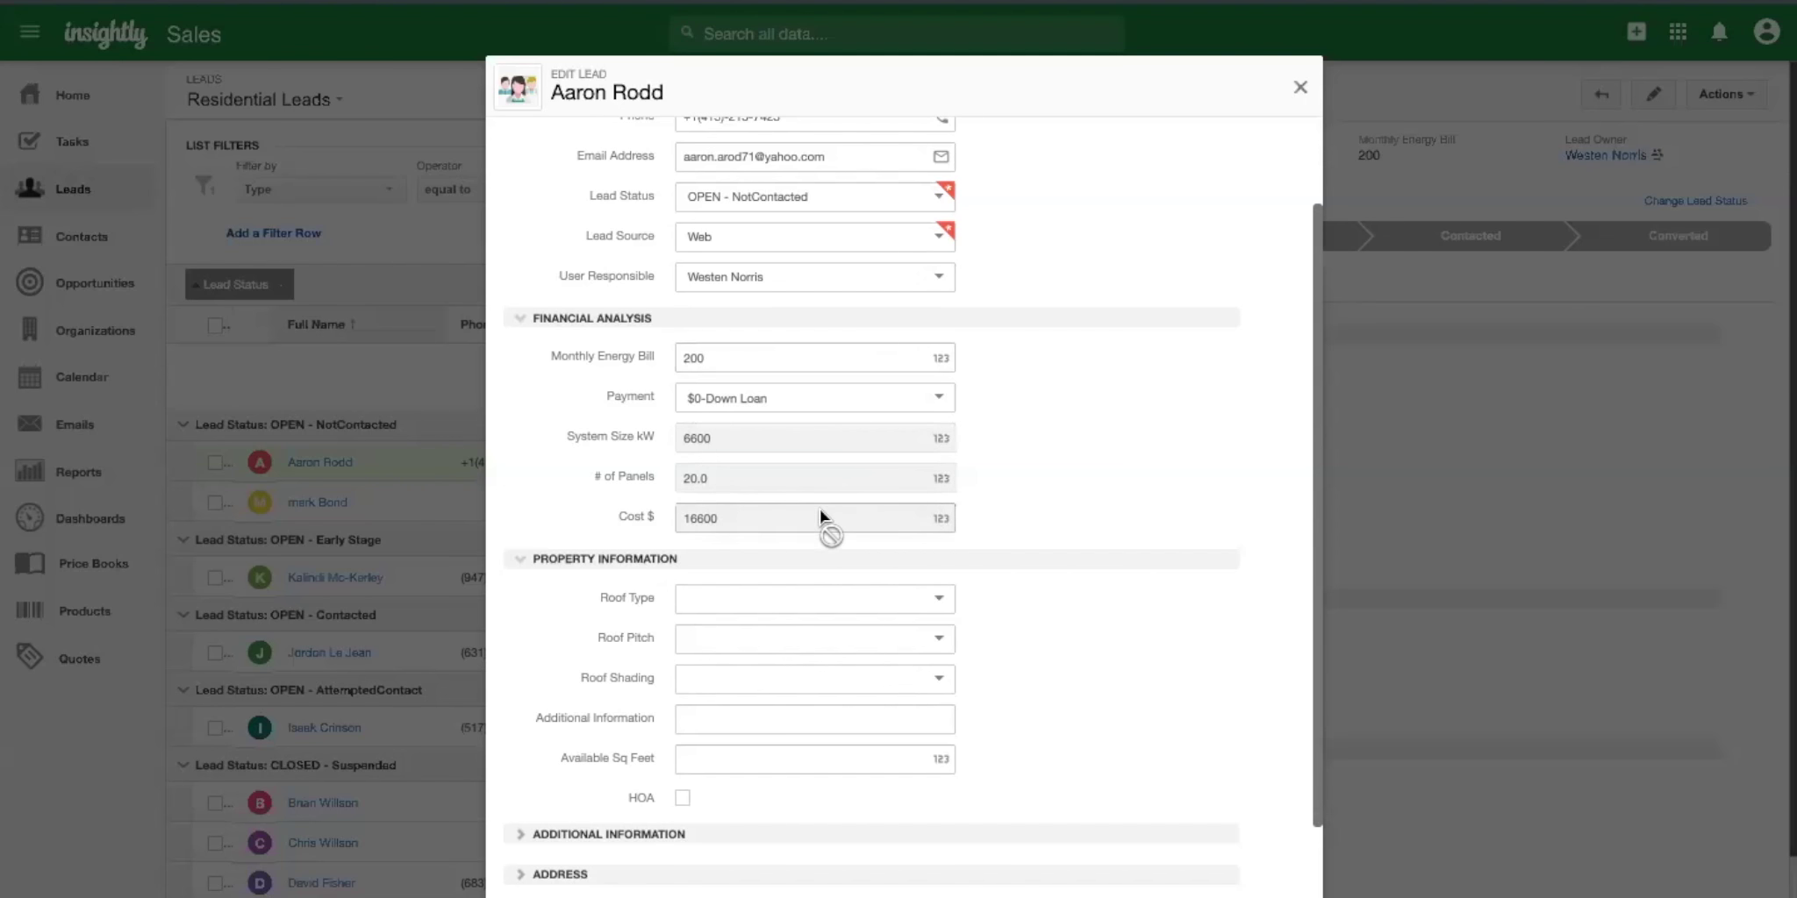
scroll(848, 519, "up", 2)
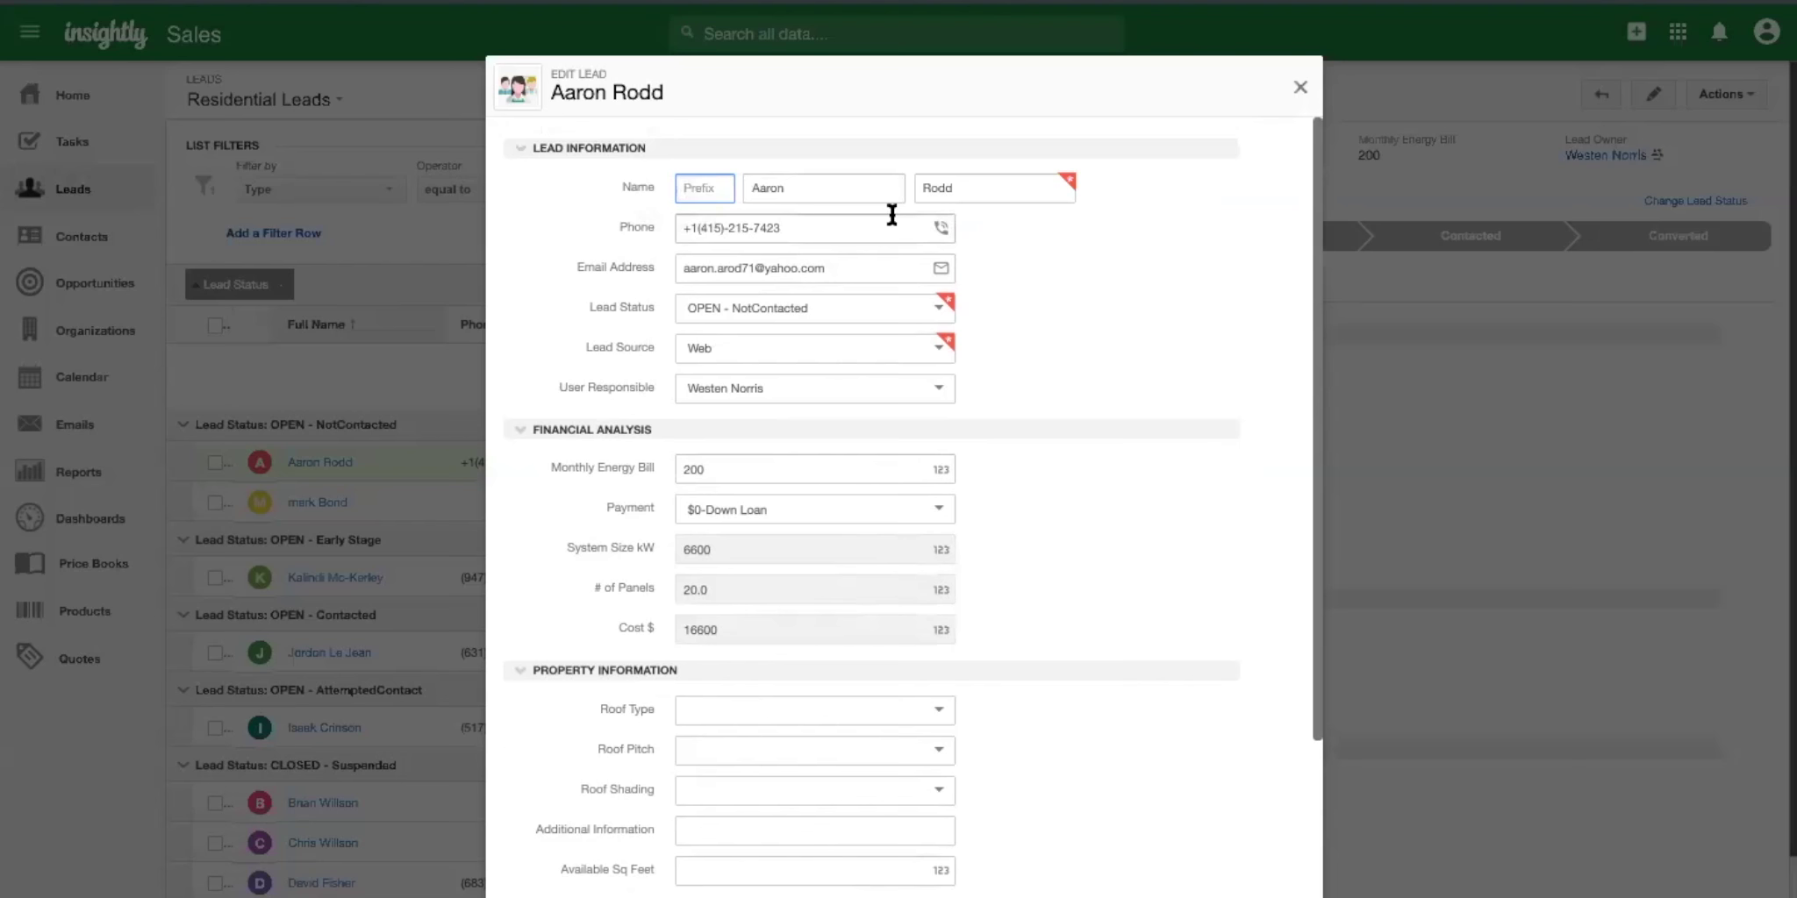
left_click(1041, 311)
Set the lead's Roof Type to Shingles, Roof Pitch to Slight and Roof Shading to Part Shaded (fixable).
scroll(1067, 538, "down", 3)
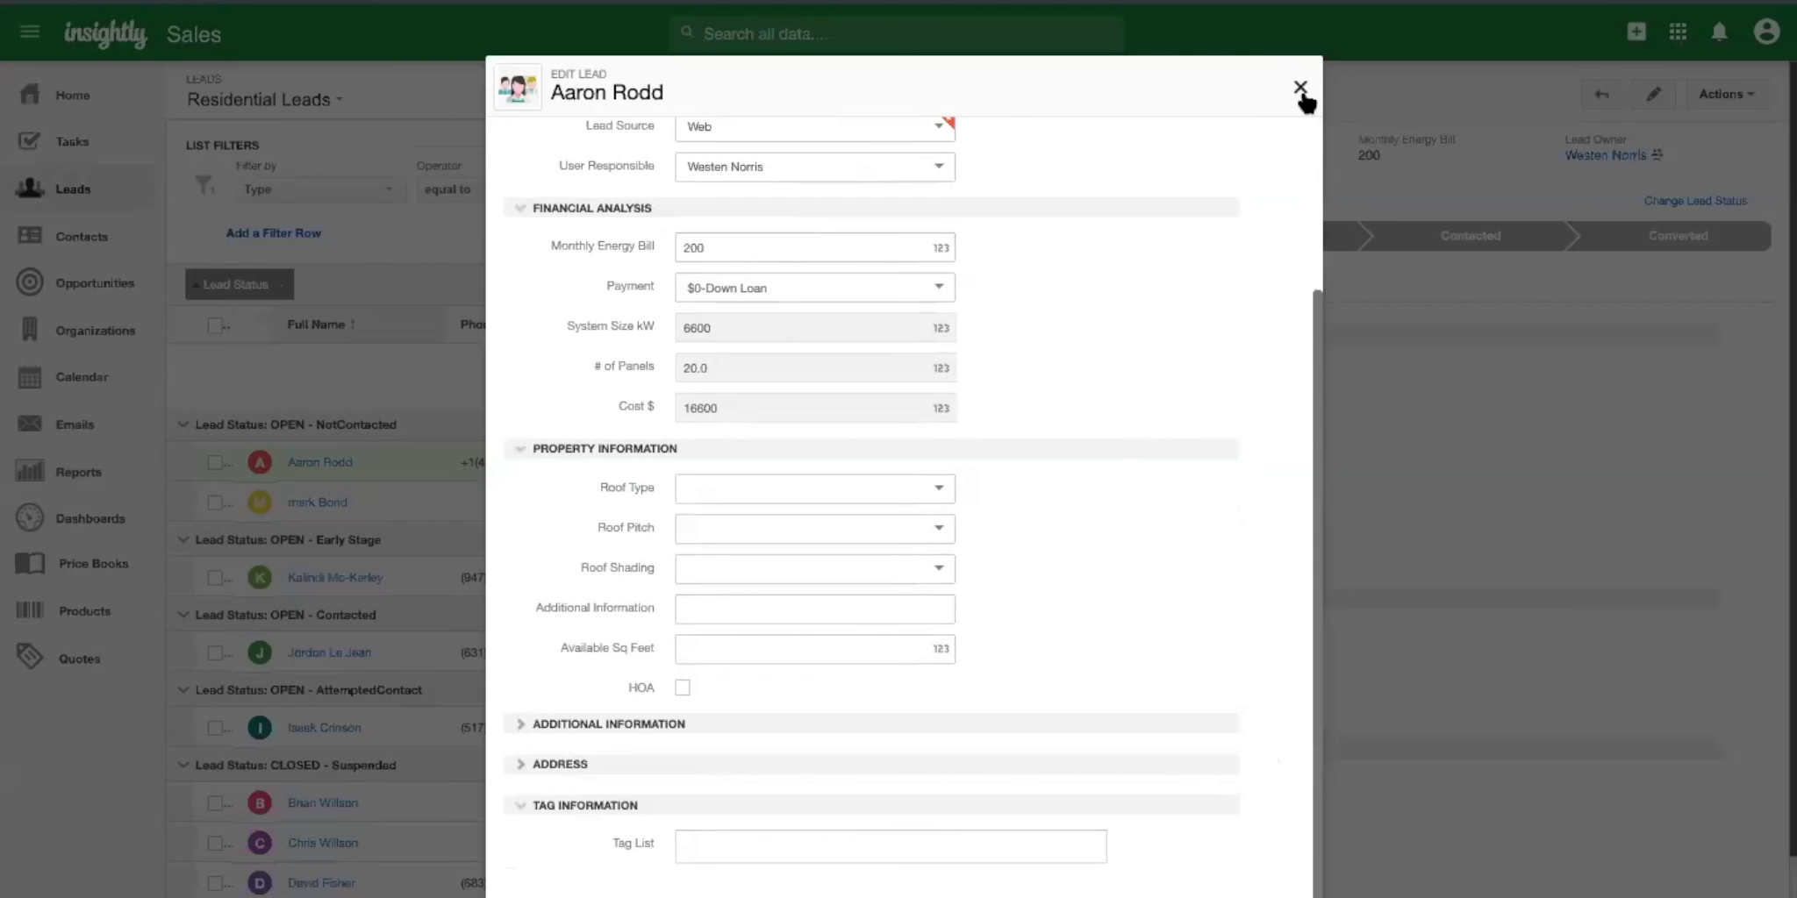
left_click(785, 496)
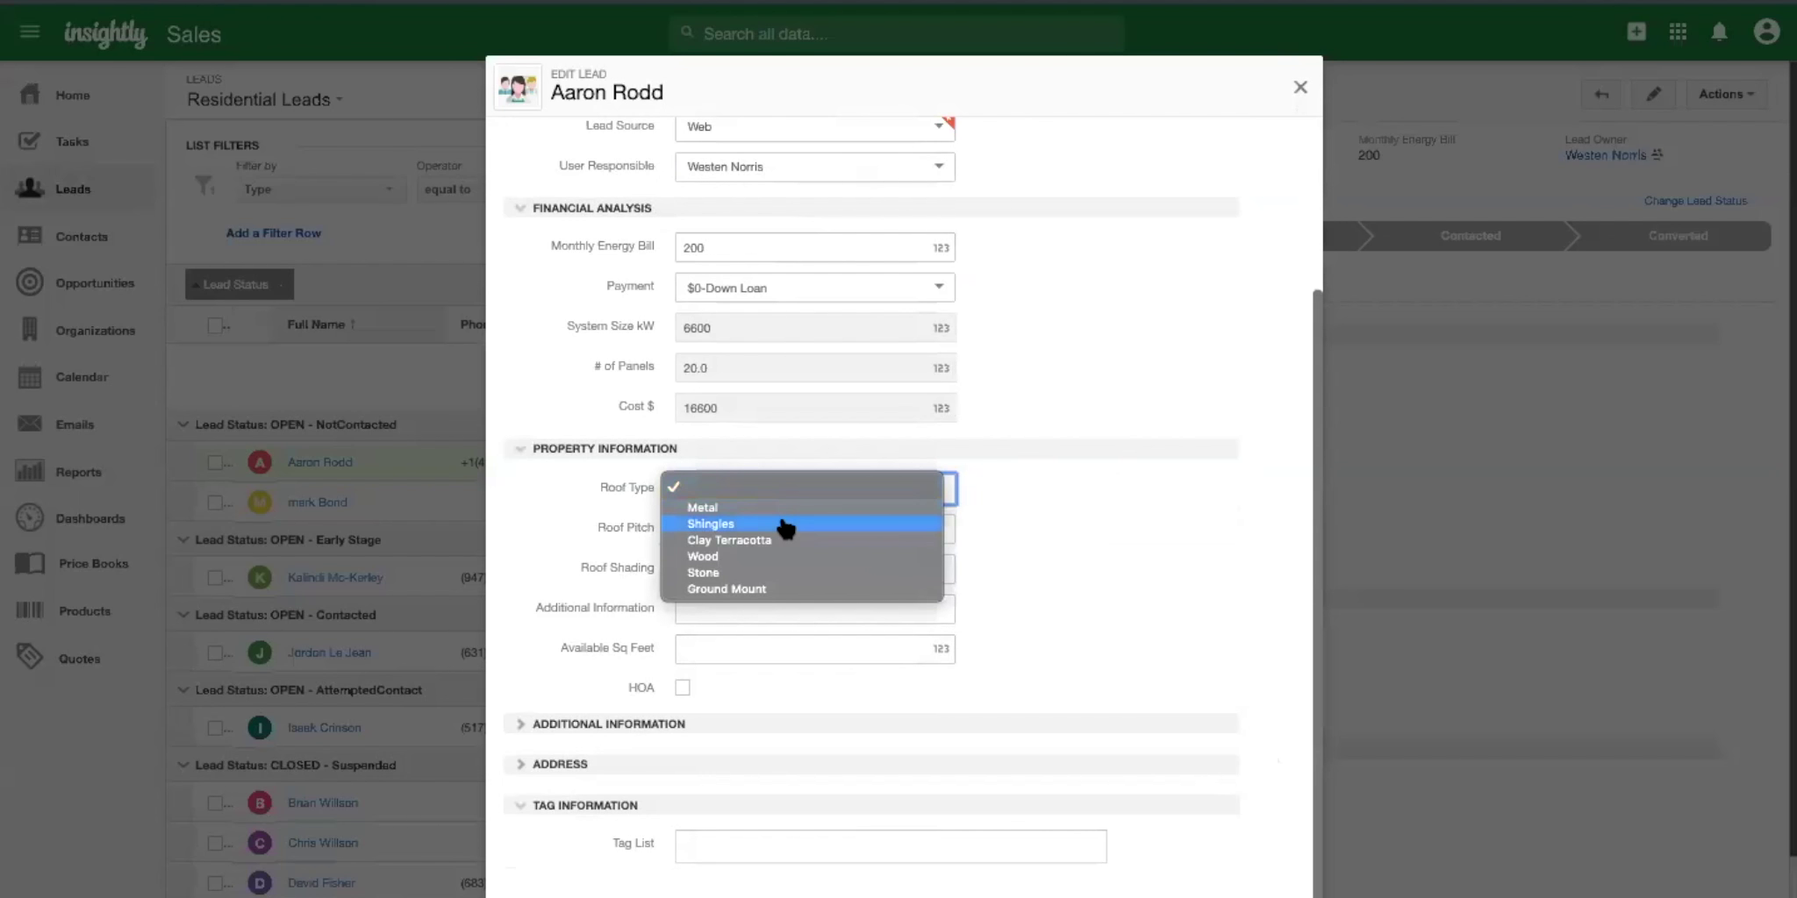
left_click(785, 525)
left_click(786, 529)
left_click(772, 564)
left_click(770, 570)
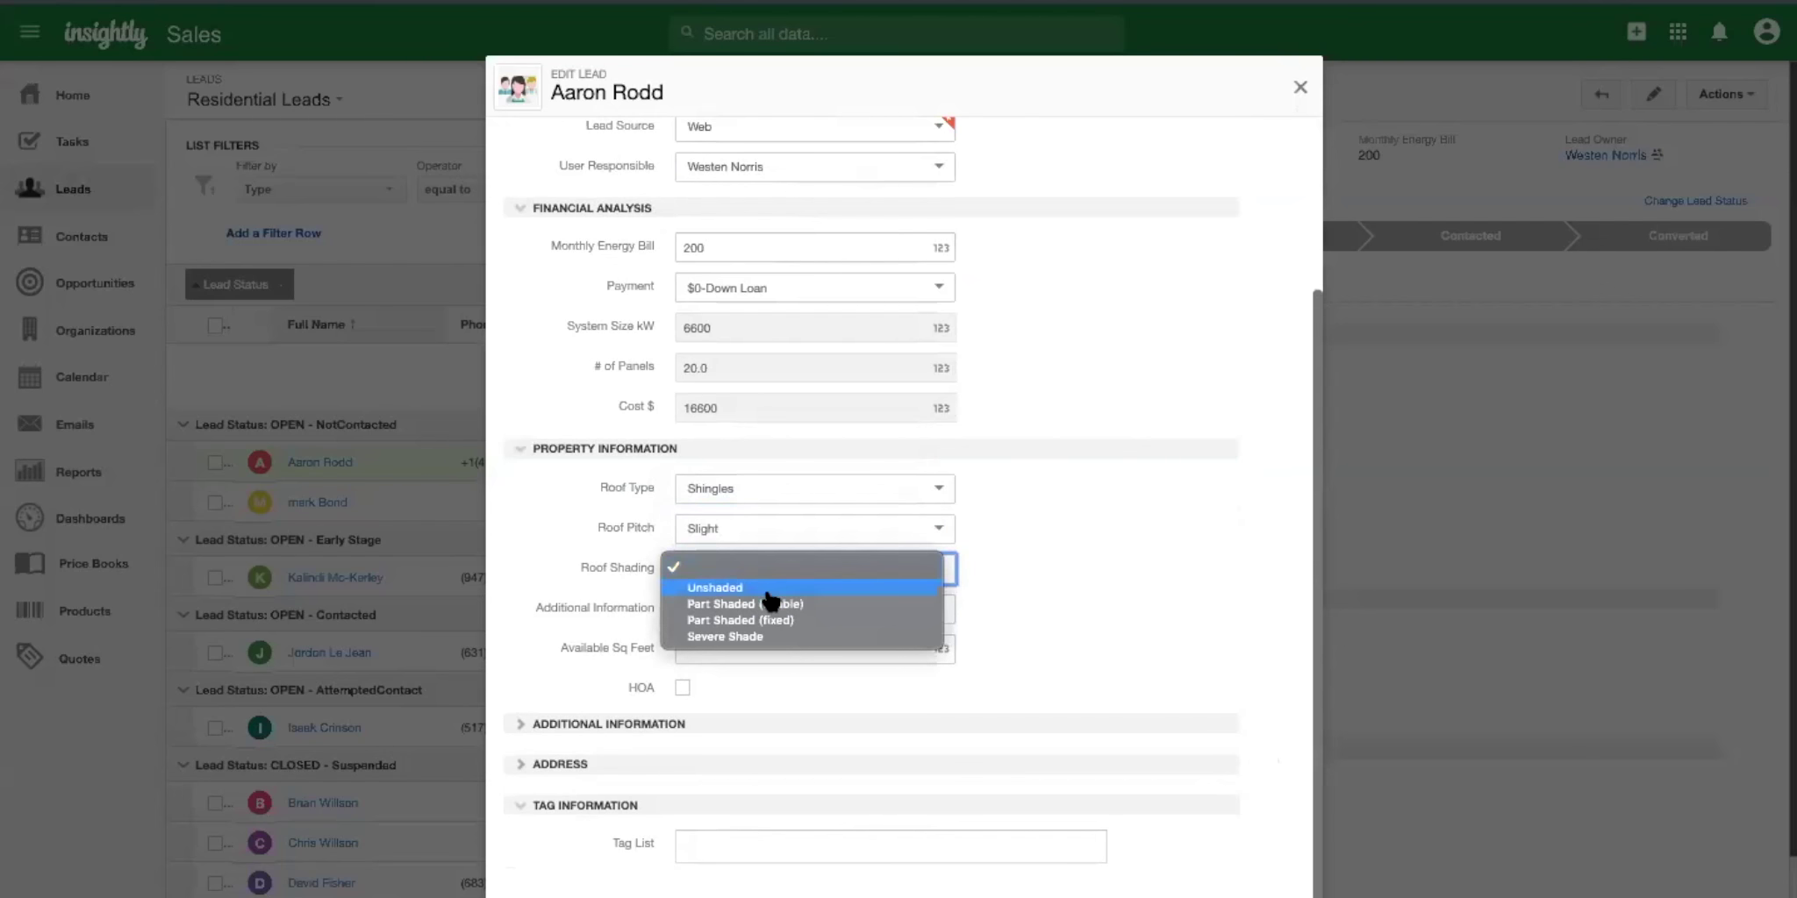
left_click(770, 604)
Enter "tree will need to be trimmed" as Additional Information, set Available Sq Feet to 3000 and save the lead.
left_click(748, 604)
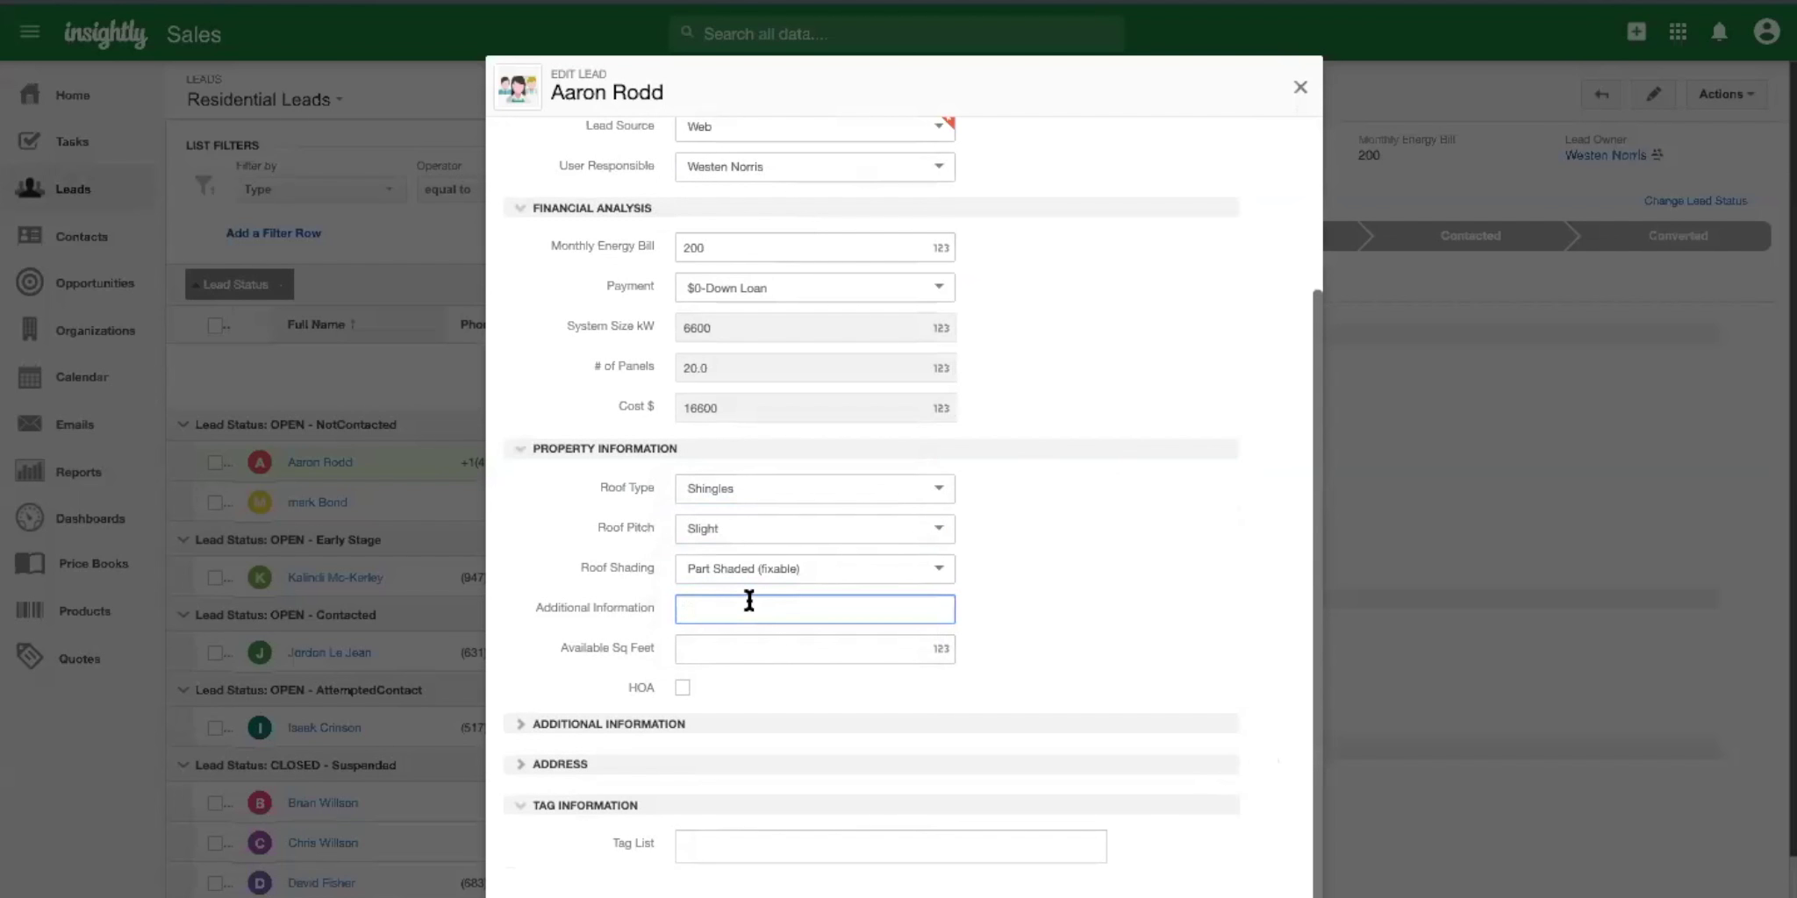
type("f")
type("ree wil")
type("l need to b")
type("e trimmed")
left_click(729, 646)
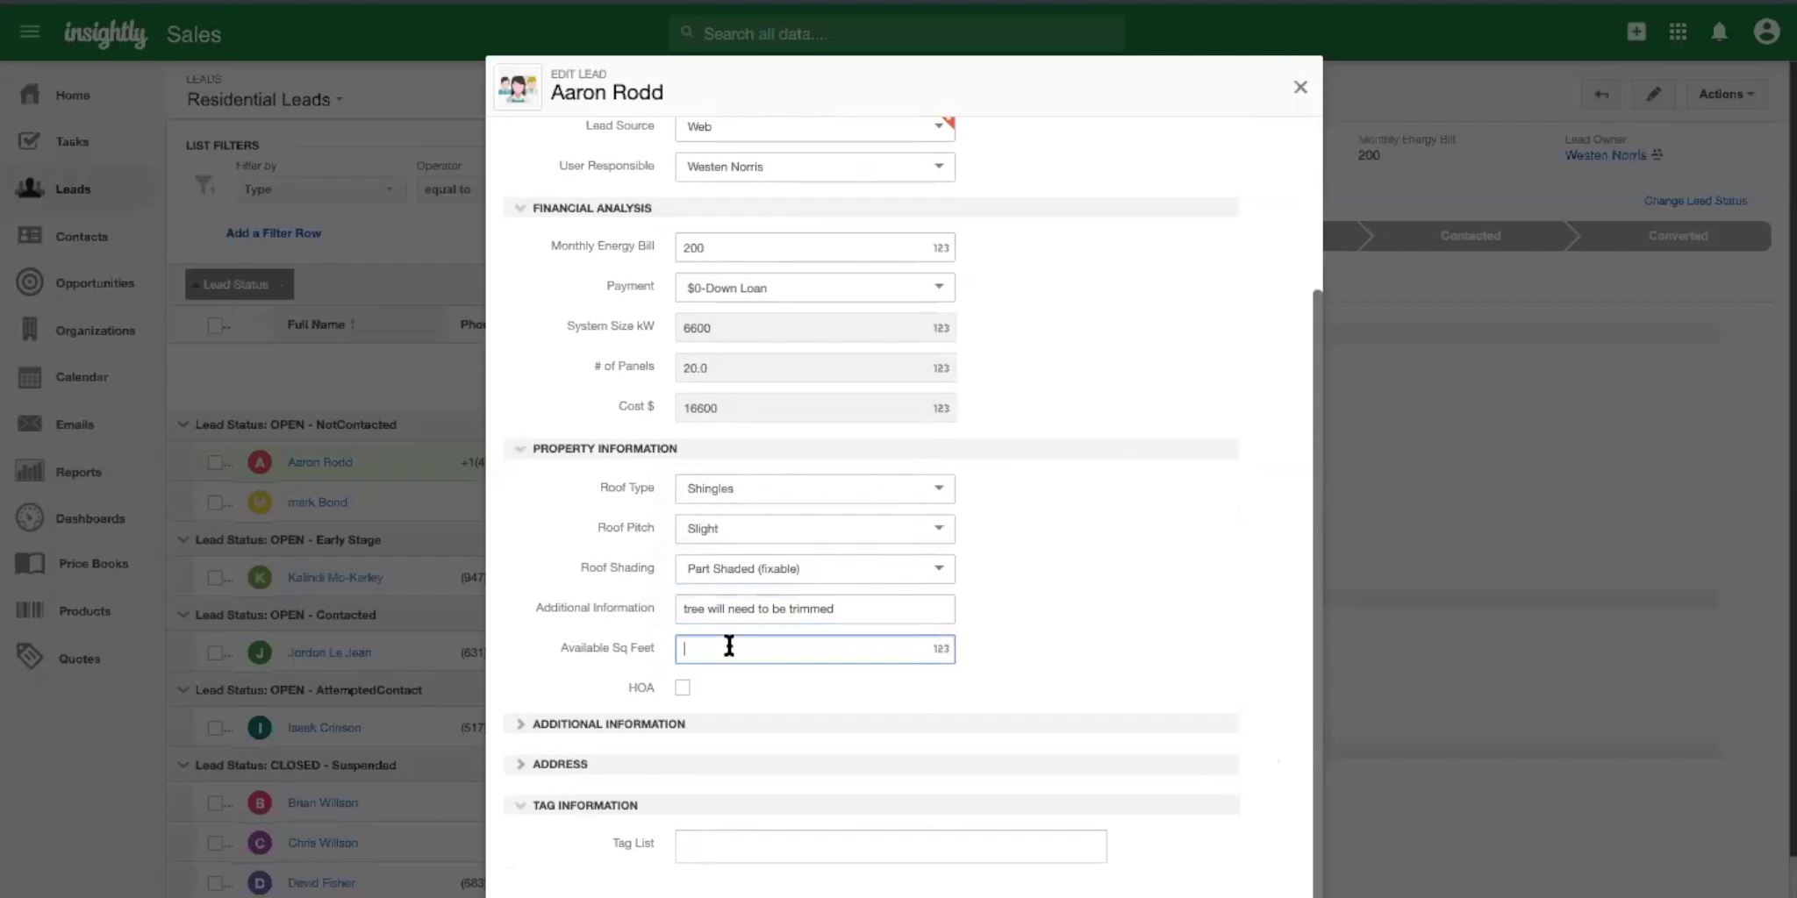
type("3000")
left_click(1041, 537)
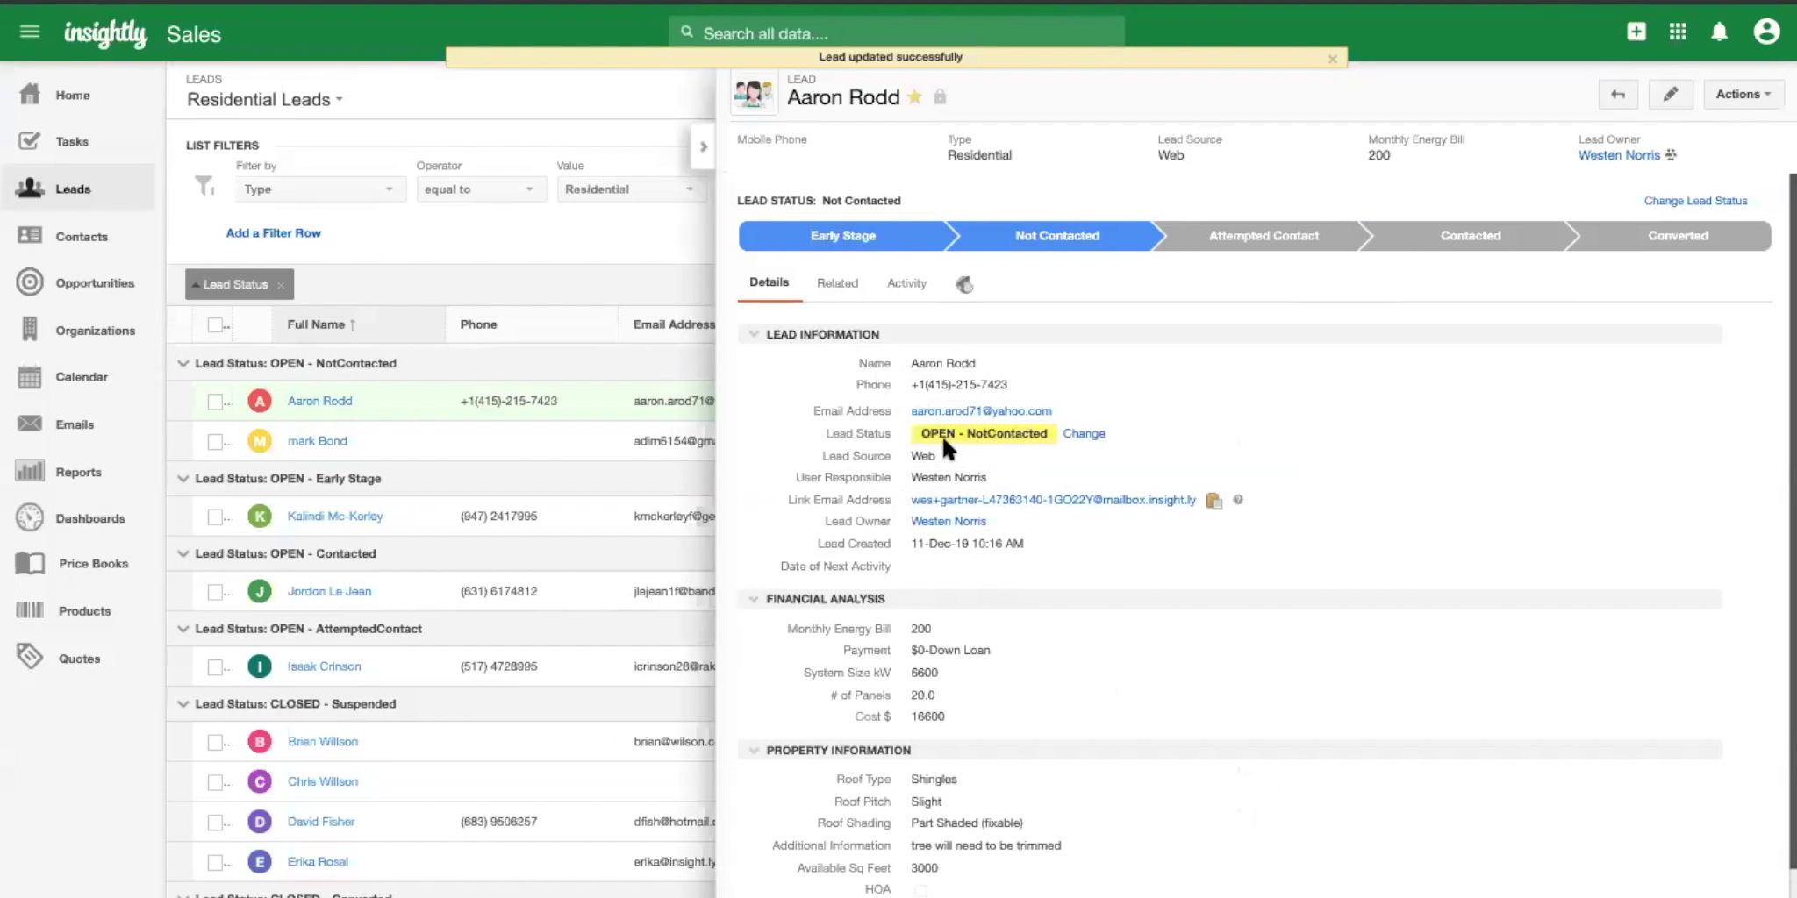
left_click(1332, 56)
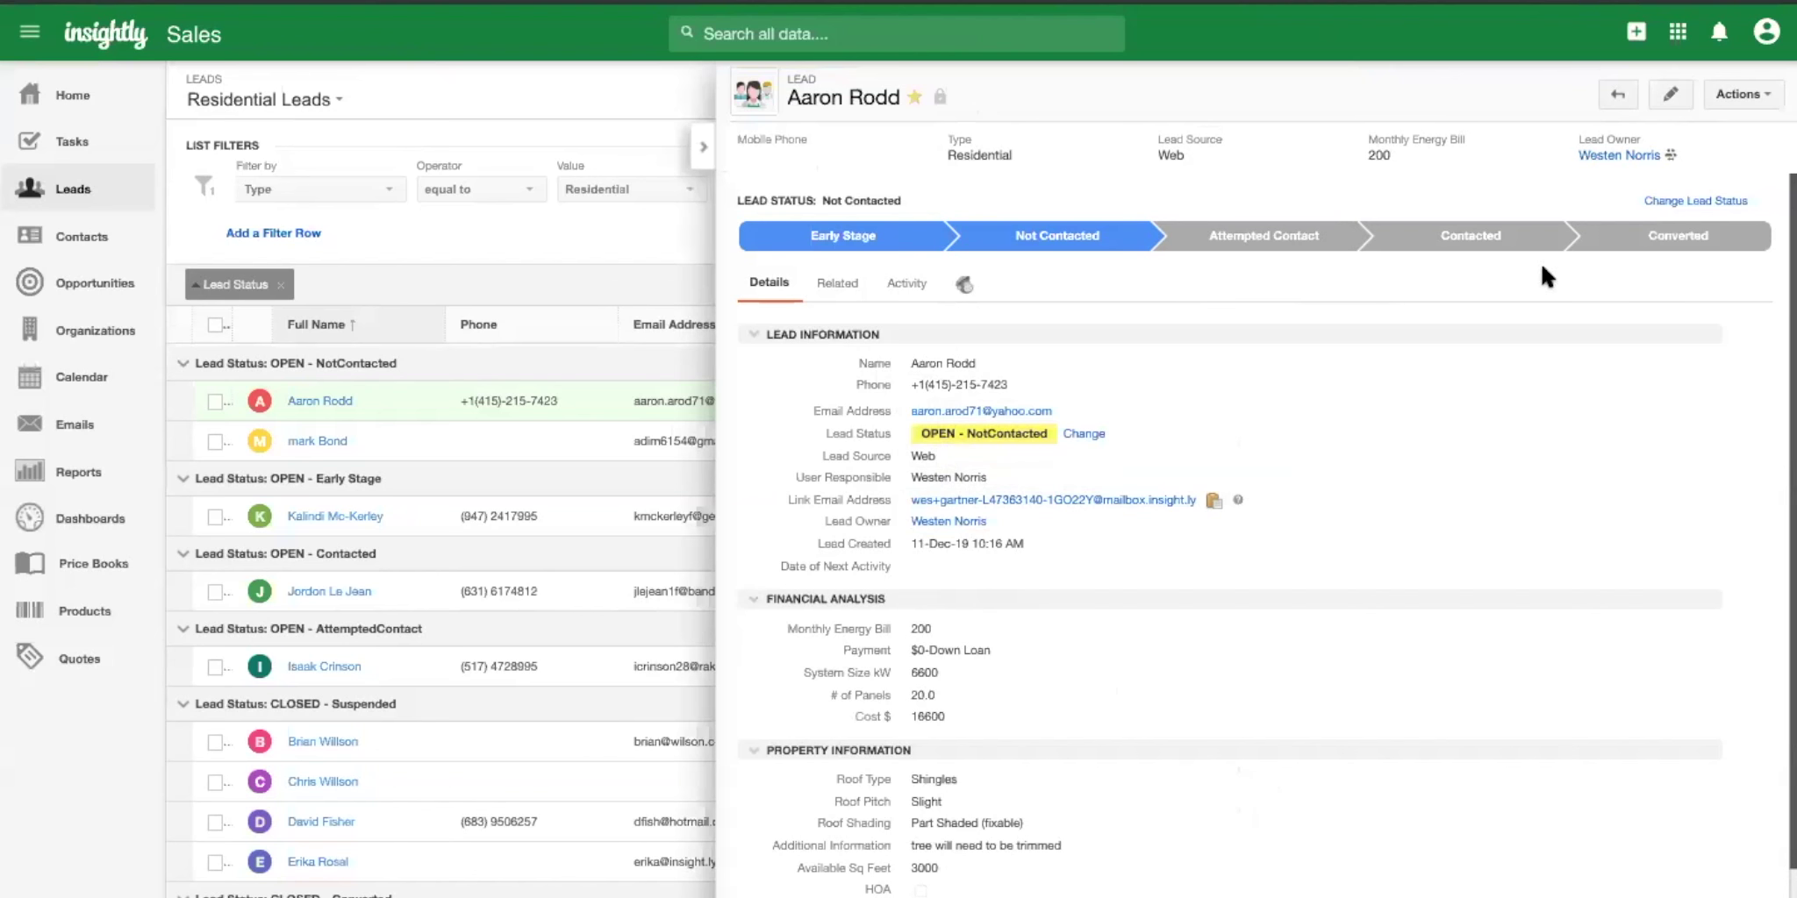
Convert the lead into an opportunity named with the lead's full name followed by "- Residential Installation", and save it.
left_click(1689, 246)
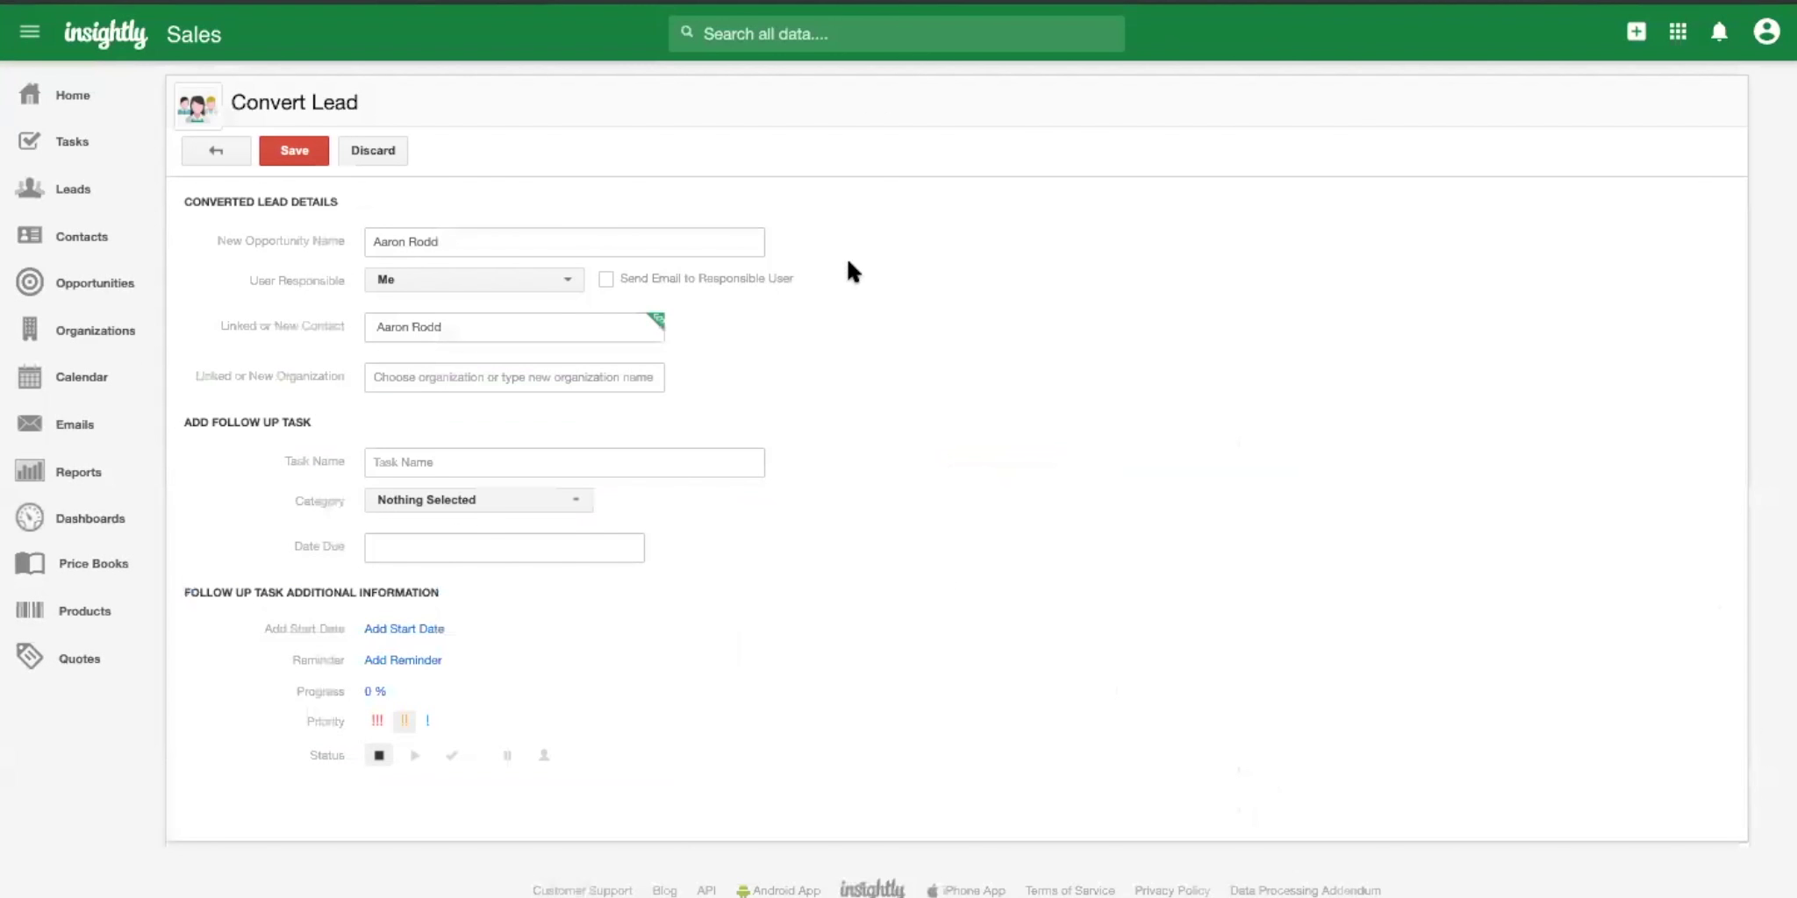
left_click(468, 245)
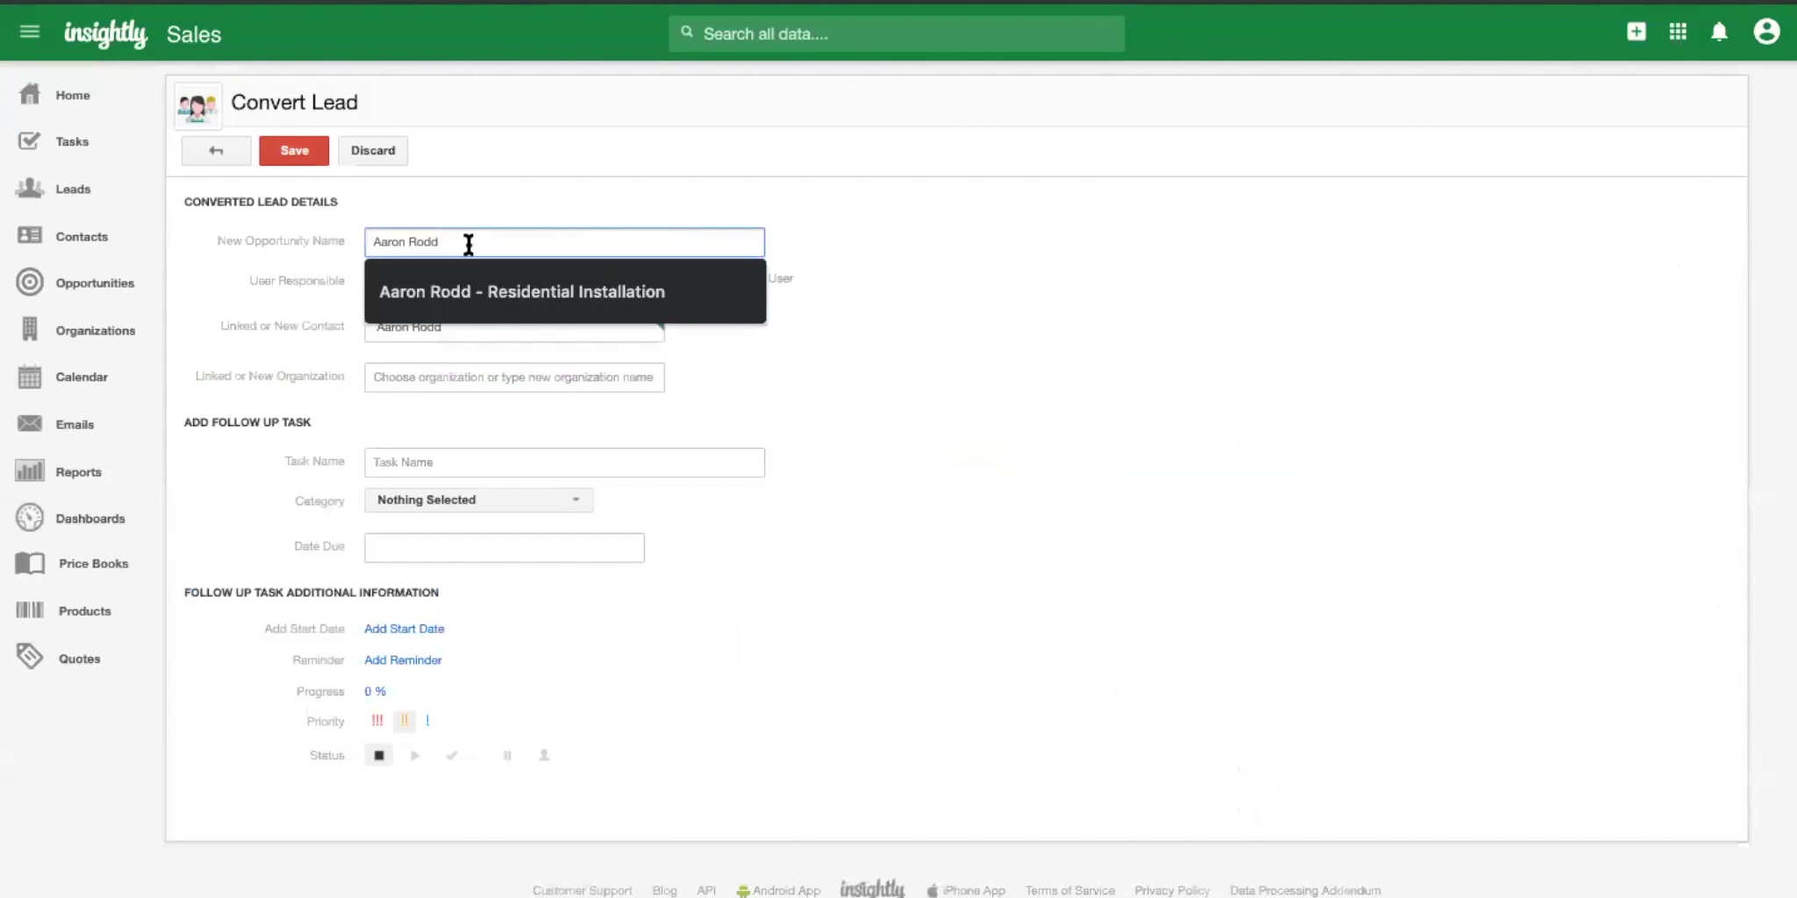
left_click(483, 281)
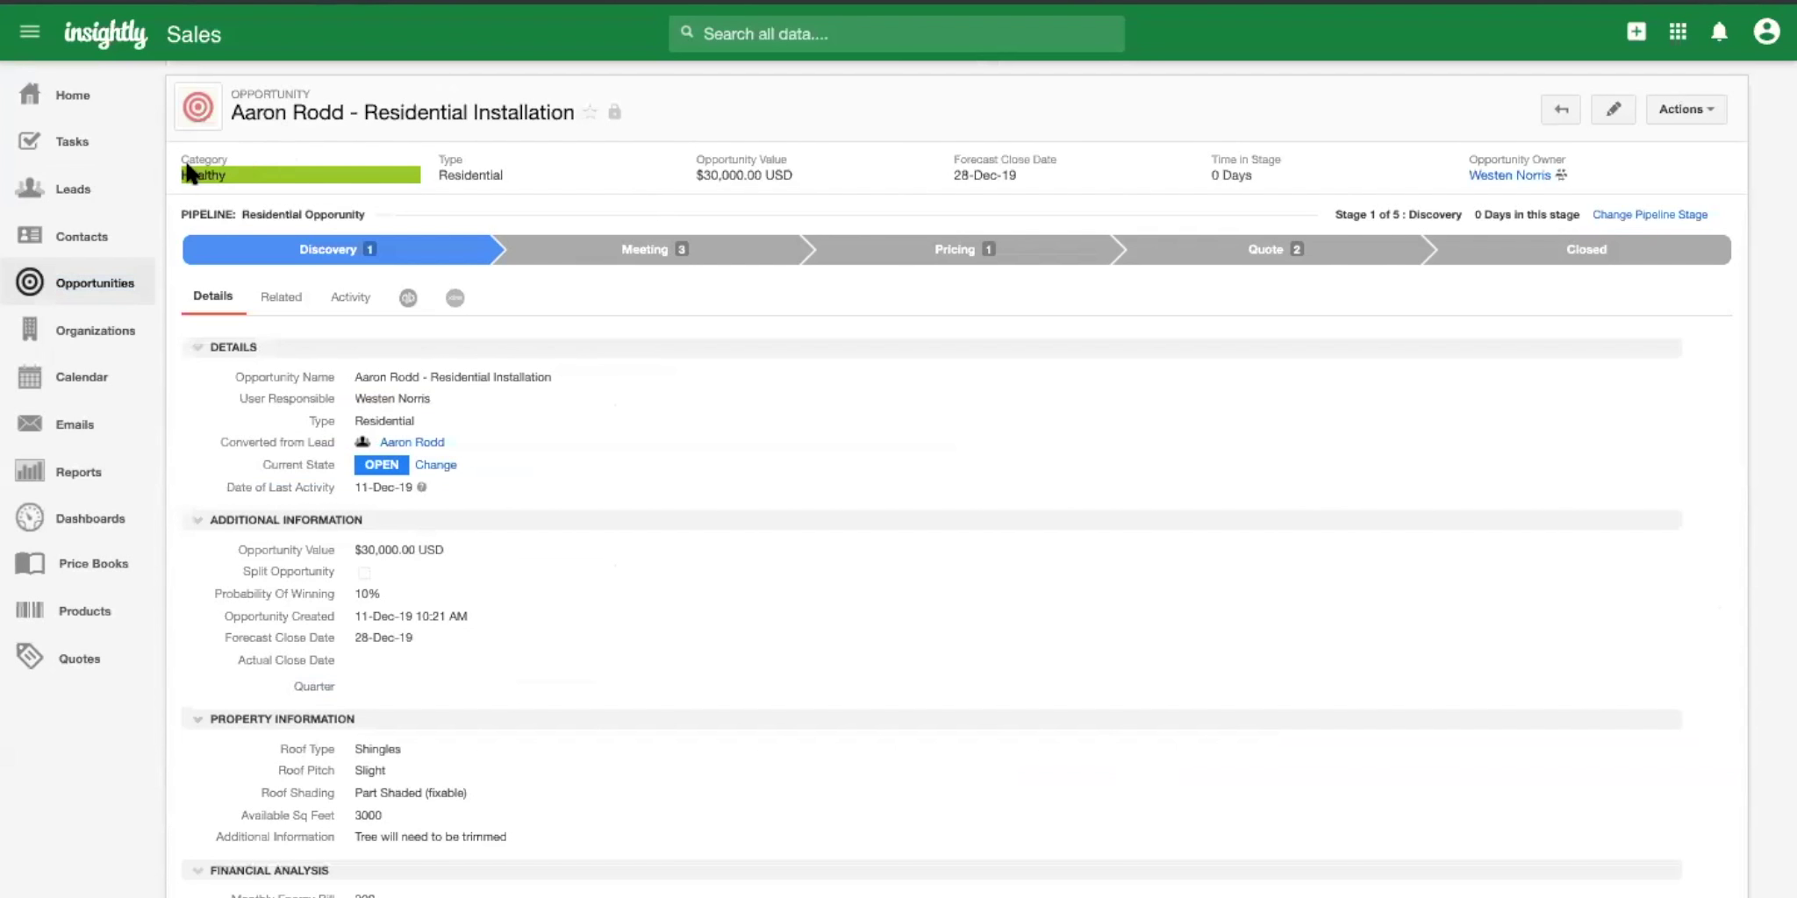
Examine the new opportunity's pipeline and its Details, Additional Information, Property Information and Financial Analysis sections.
scroll(265, 174, "down", 1)
scroll(267, 182, "down", 2)
scroll(269, 179, "up", 1)
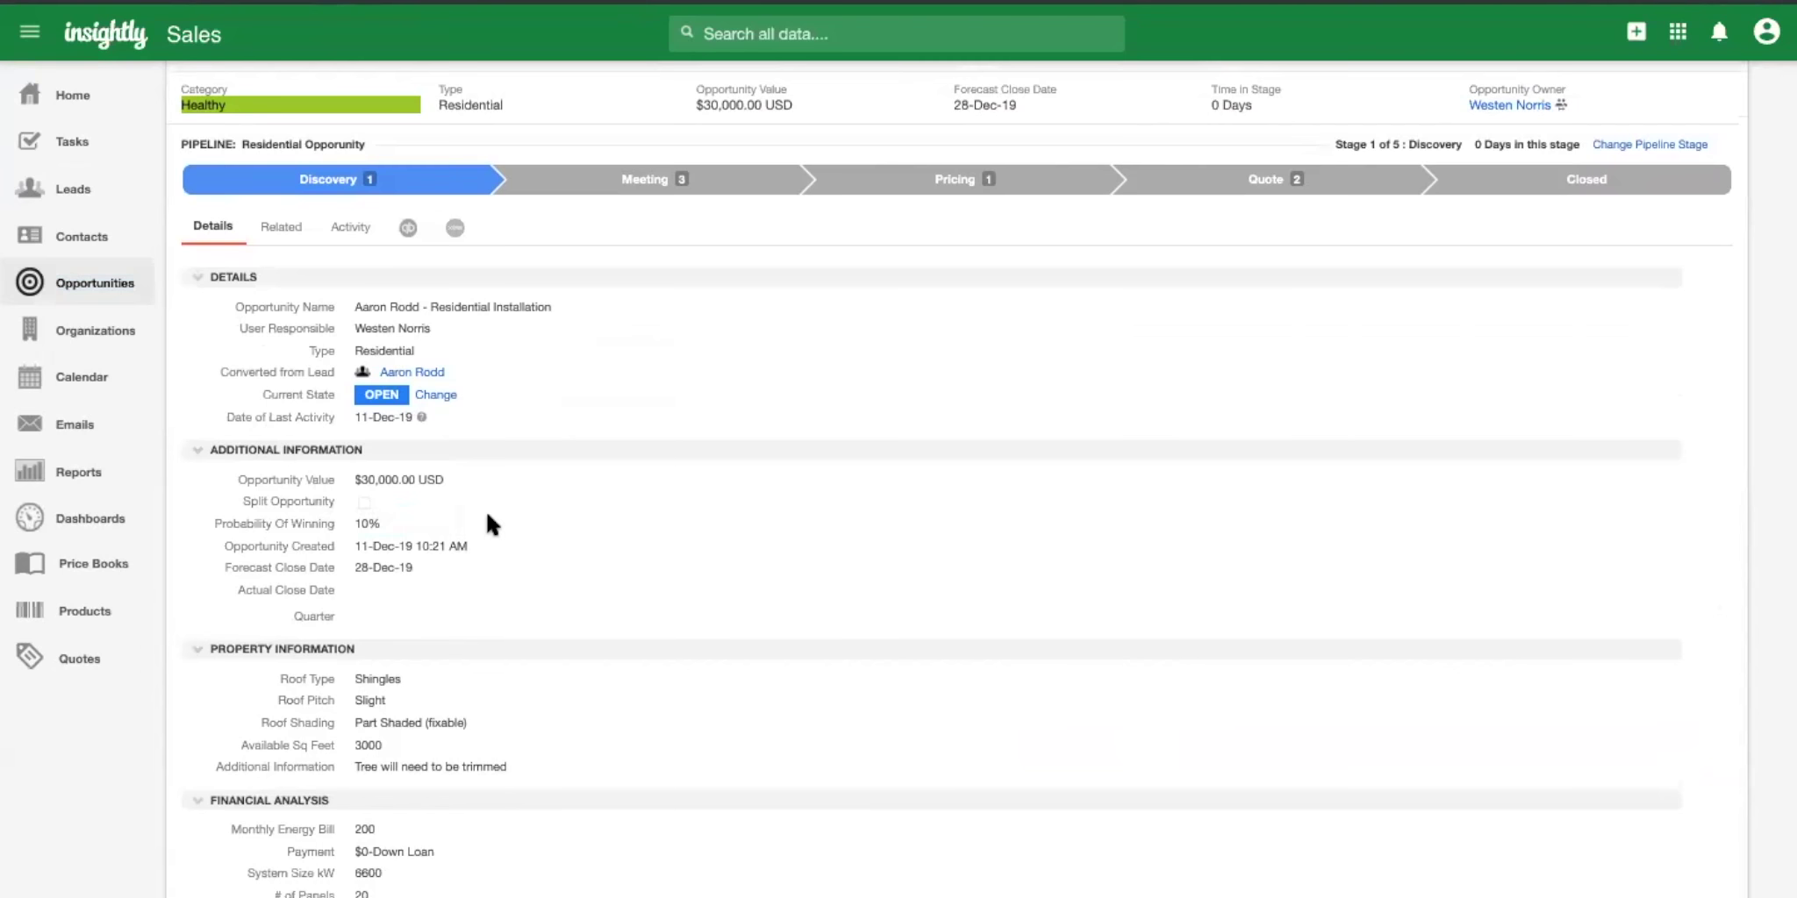
scroll(488, 517, "down", 1)
scroll(486, 523, "up", 1)
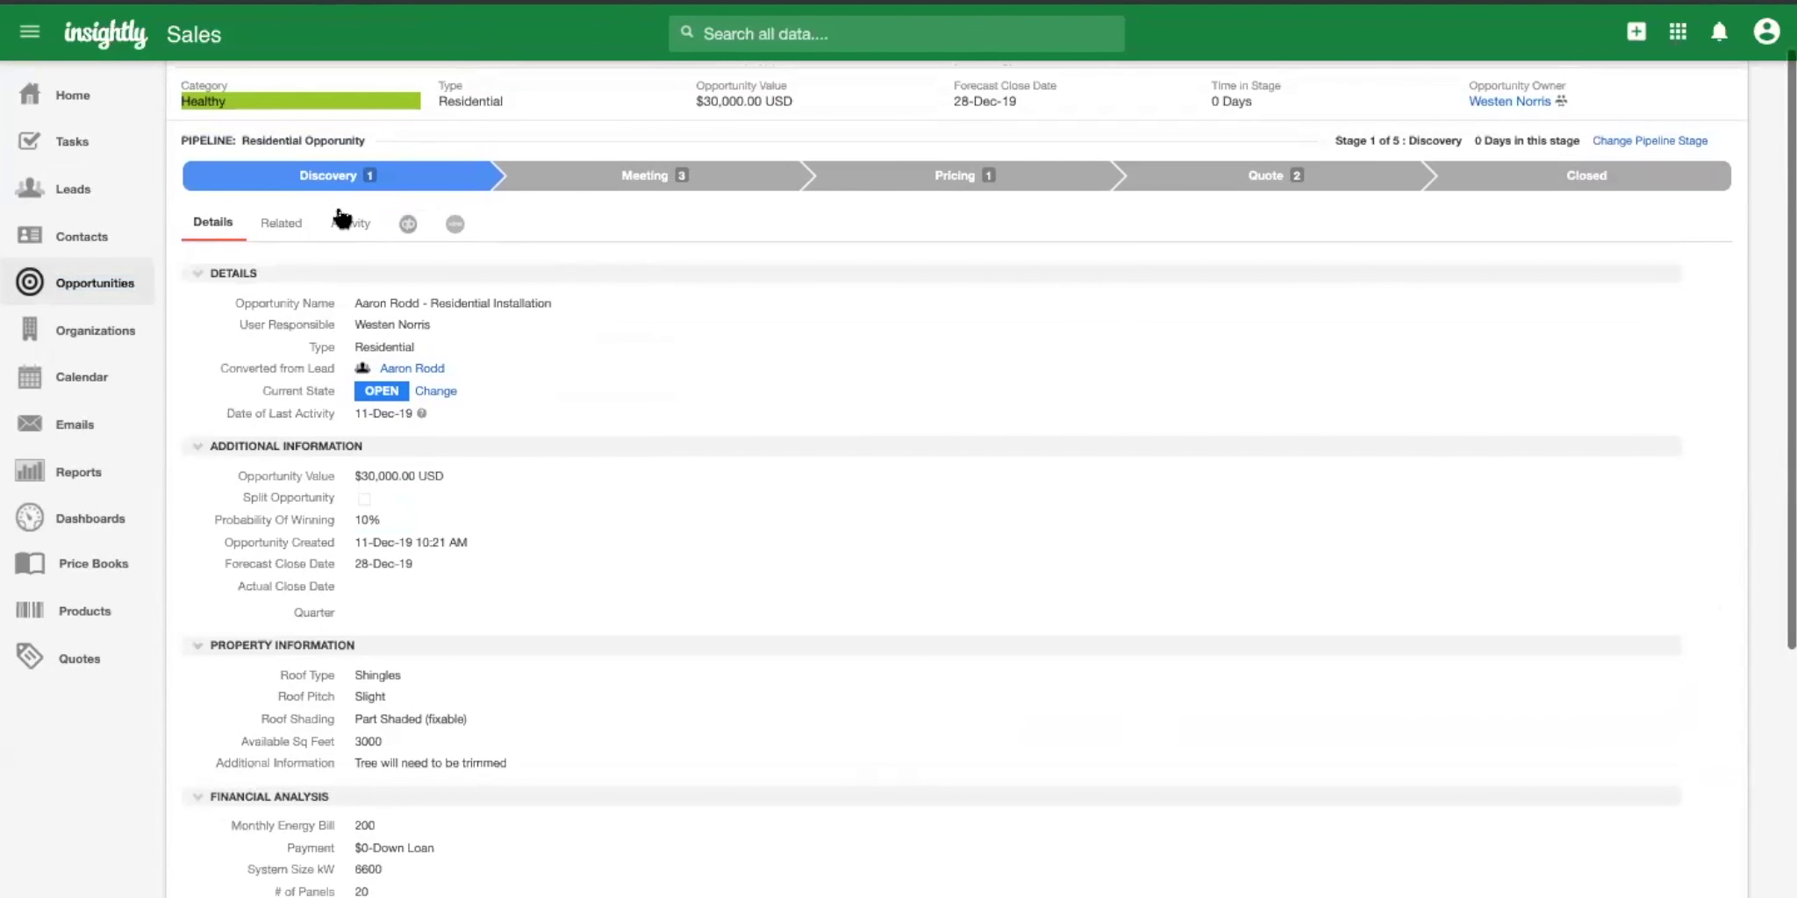
scroll(401, 180, "up", 2)
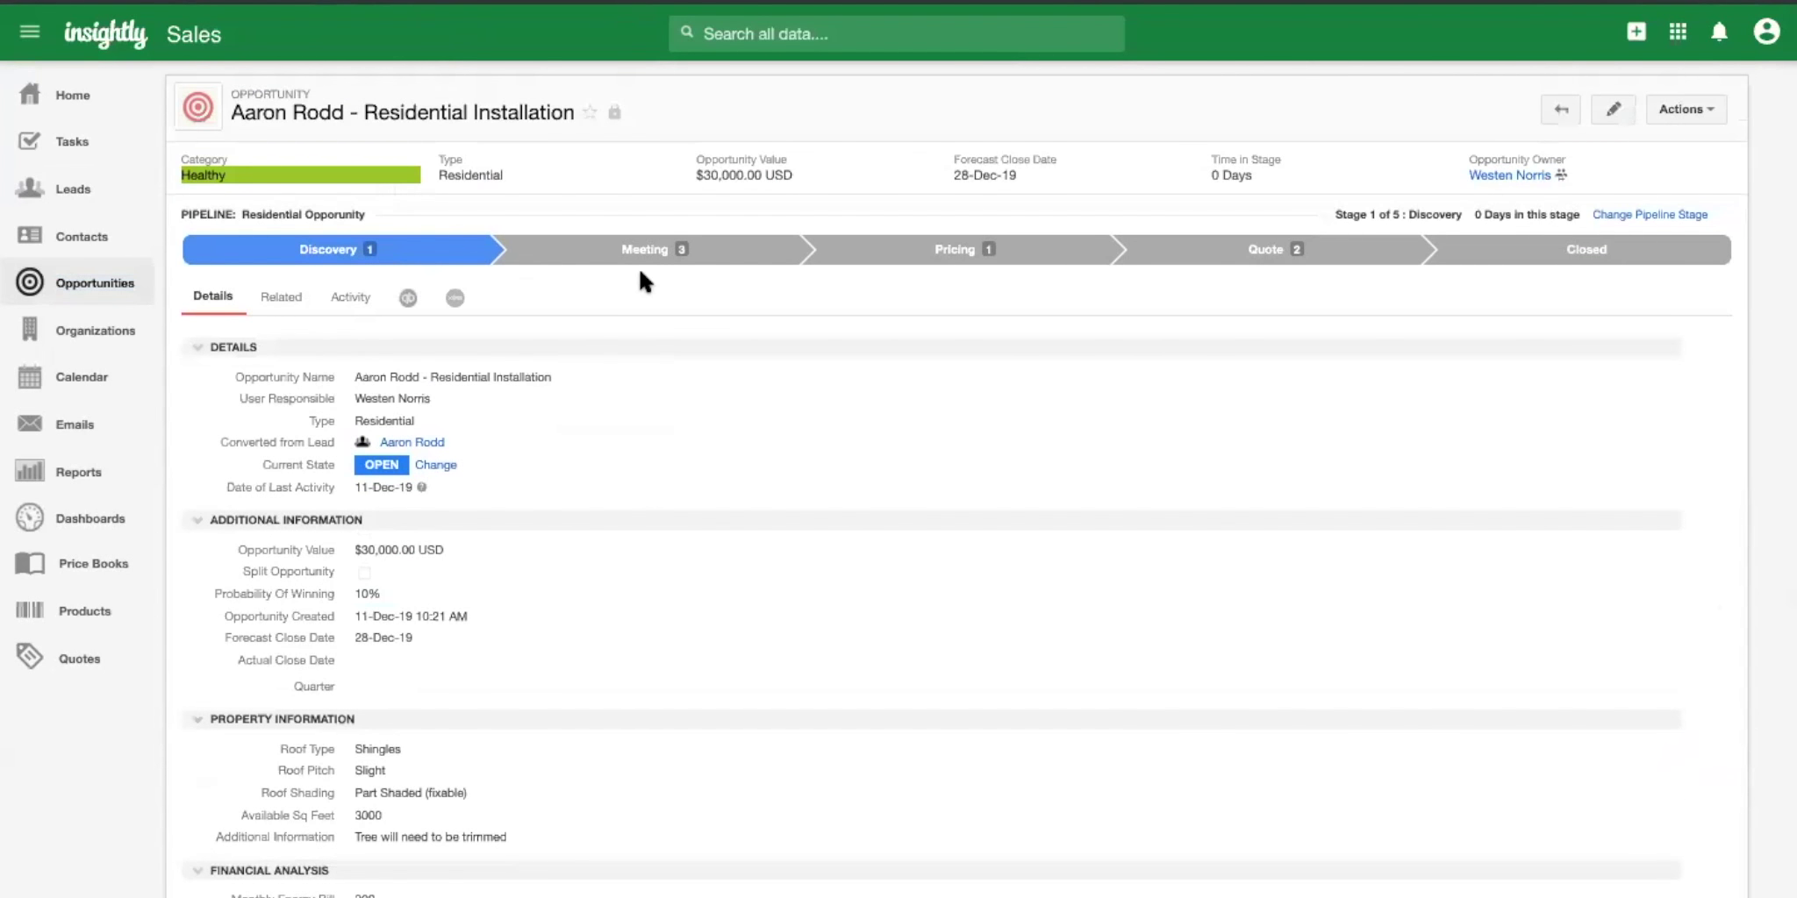
scroll(770, 265, "down", 3)
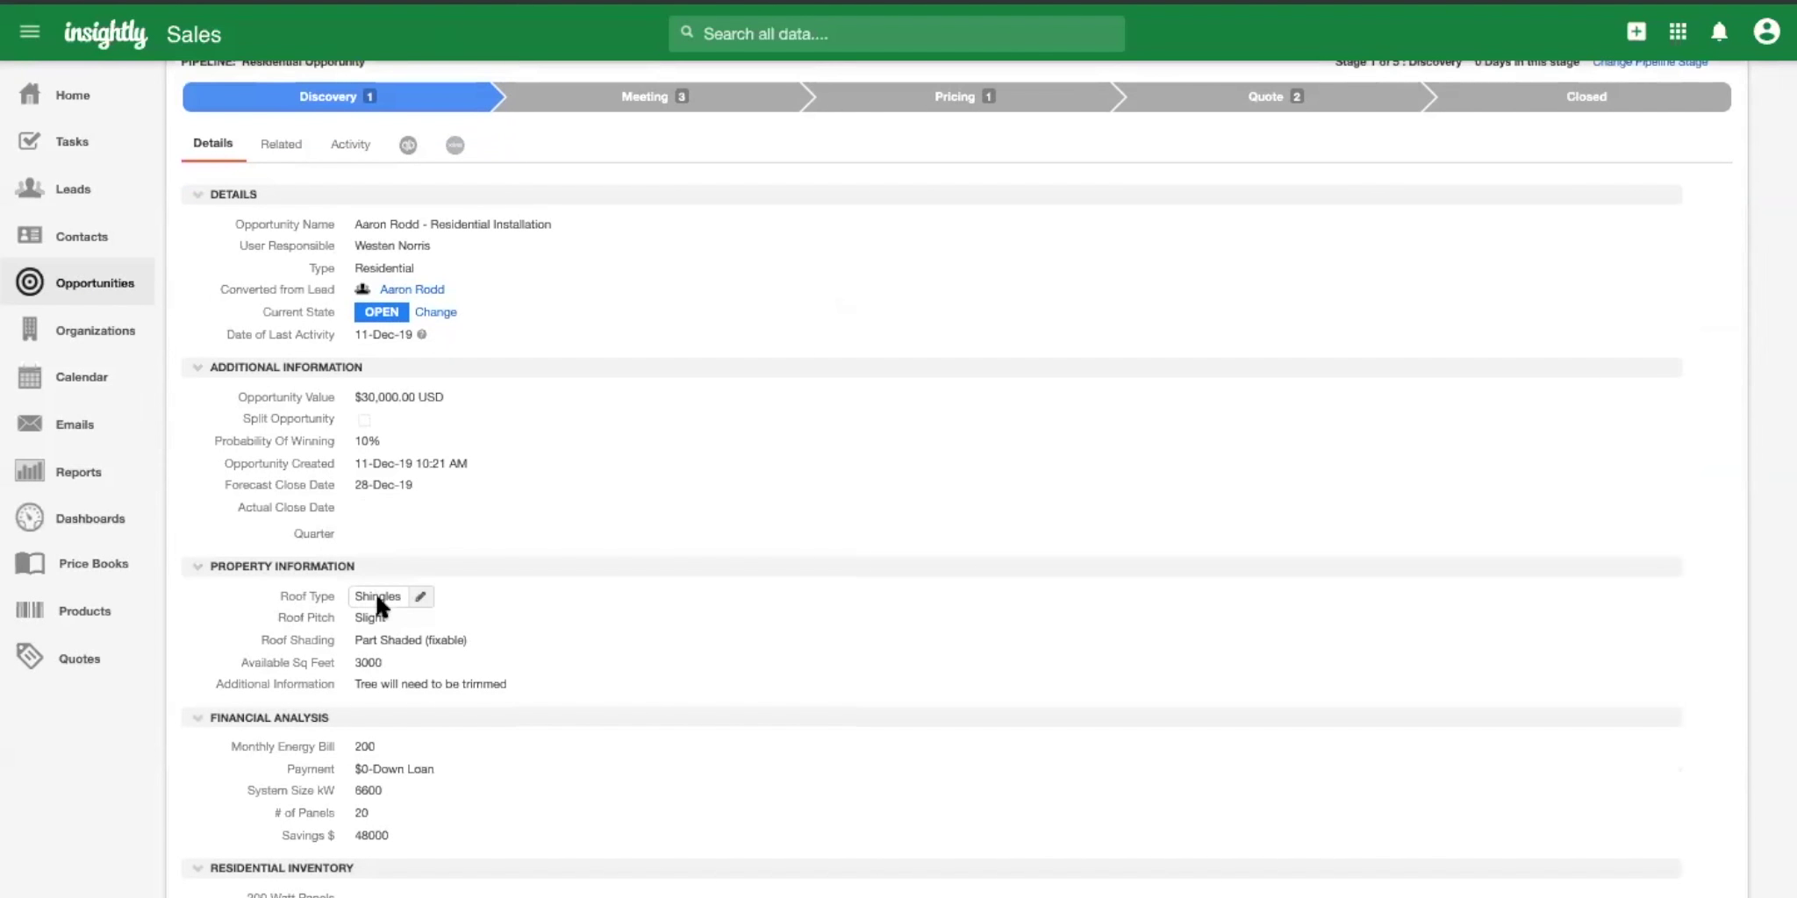
scroll(373, 641, "down", 1)
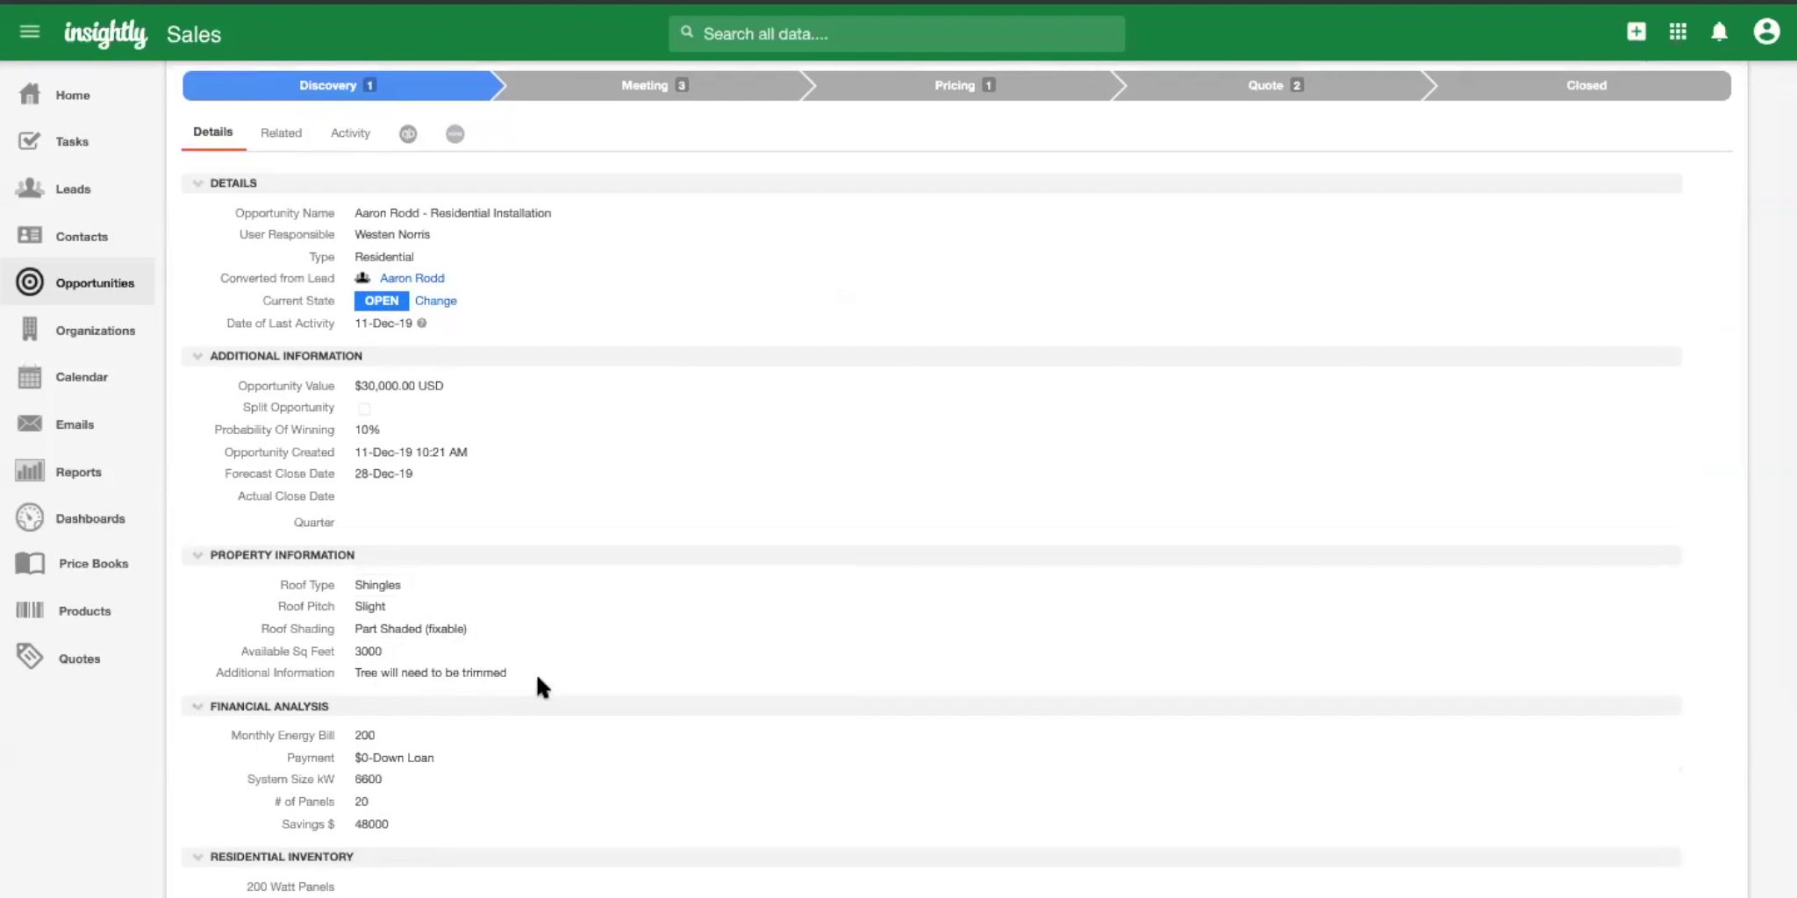
scroll(536, 672, "up", 3)
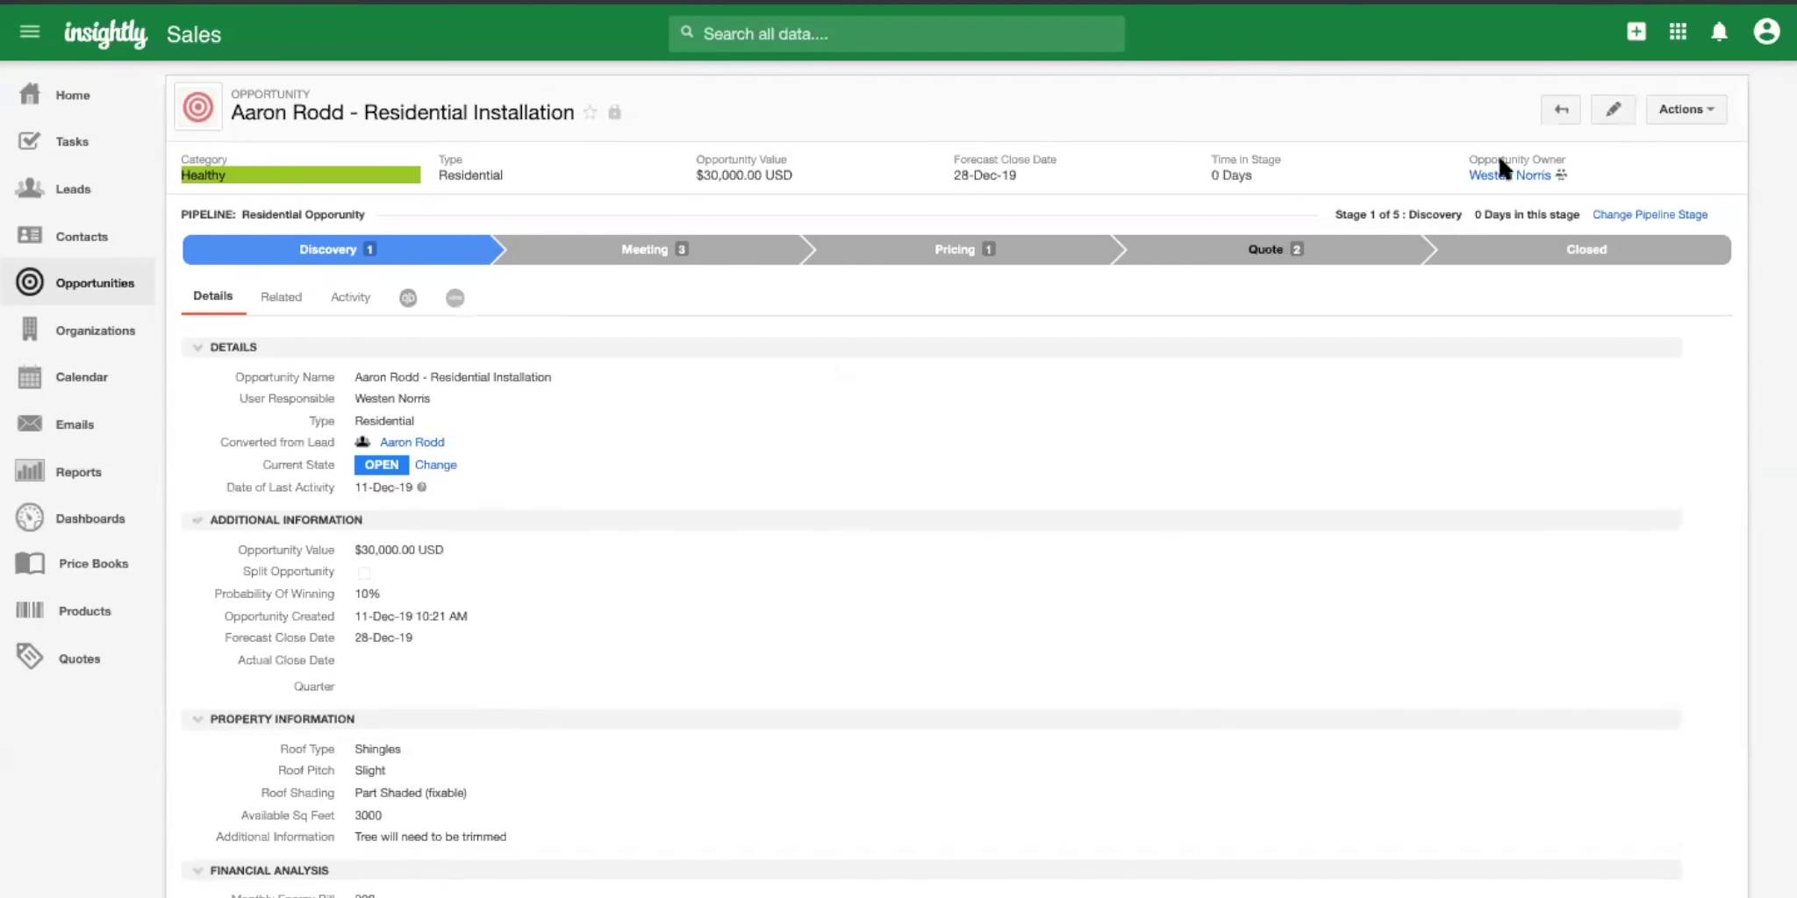
Edit the opportunity, switching its Type to Commercial to examine the Commercial Inventory fields in the form.
left_click(1611, 112)
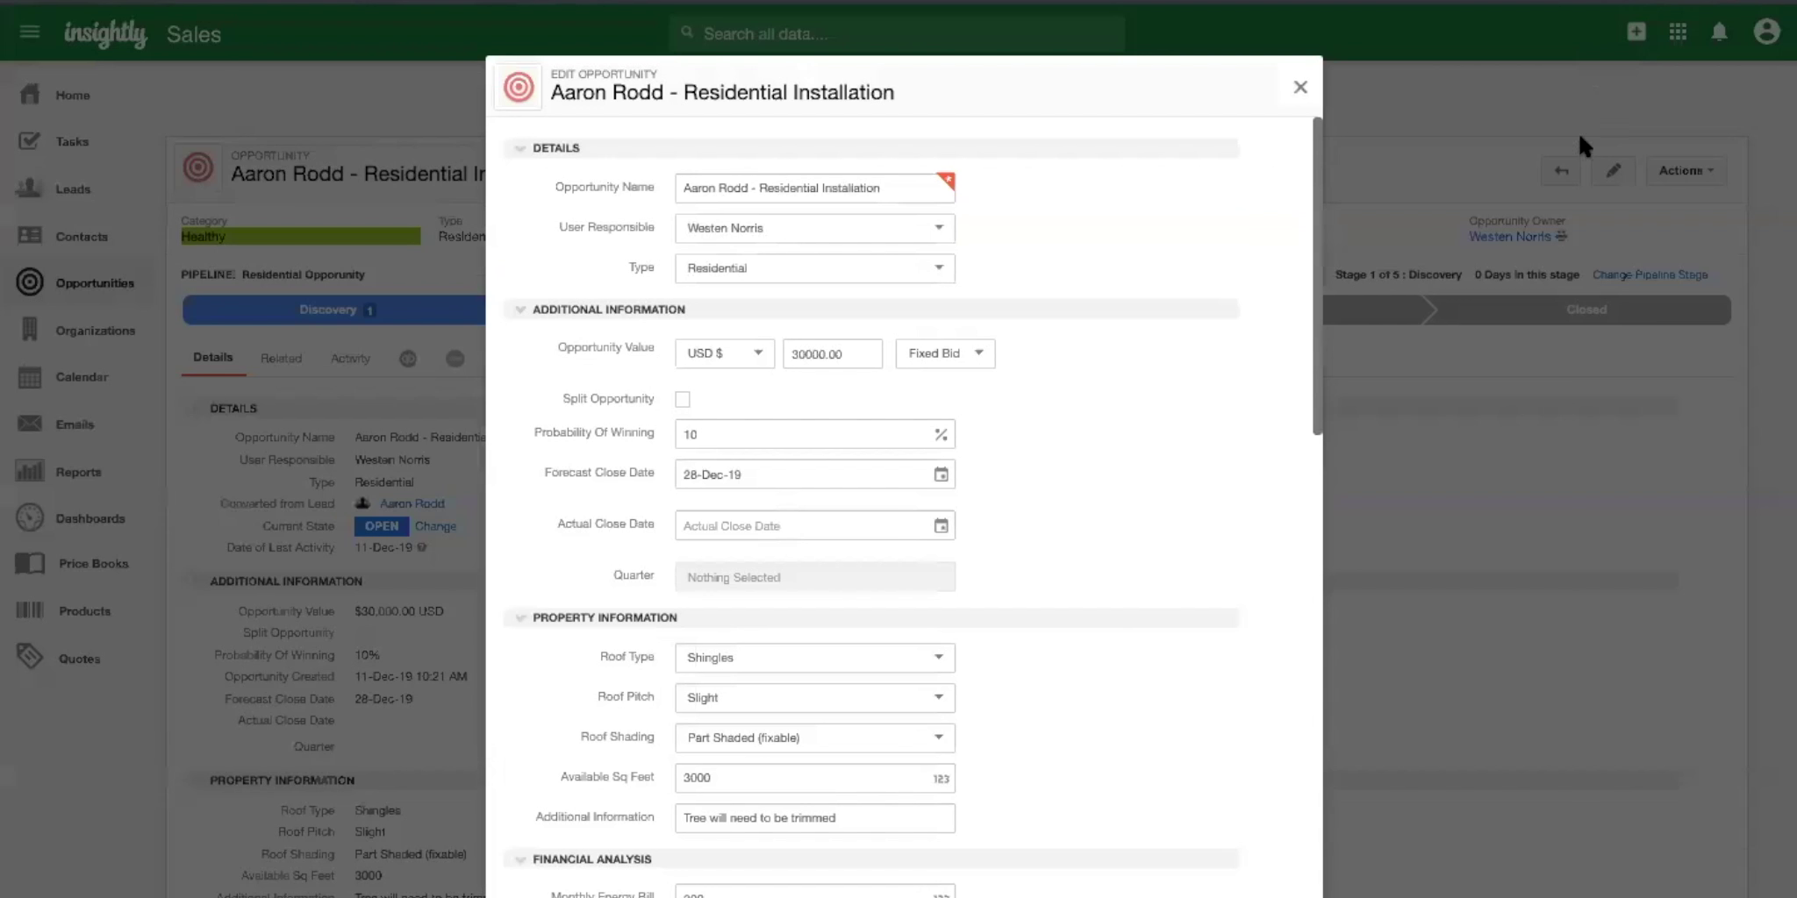
left_click(903, 270)
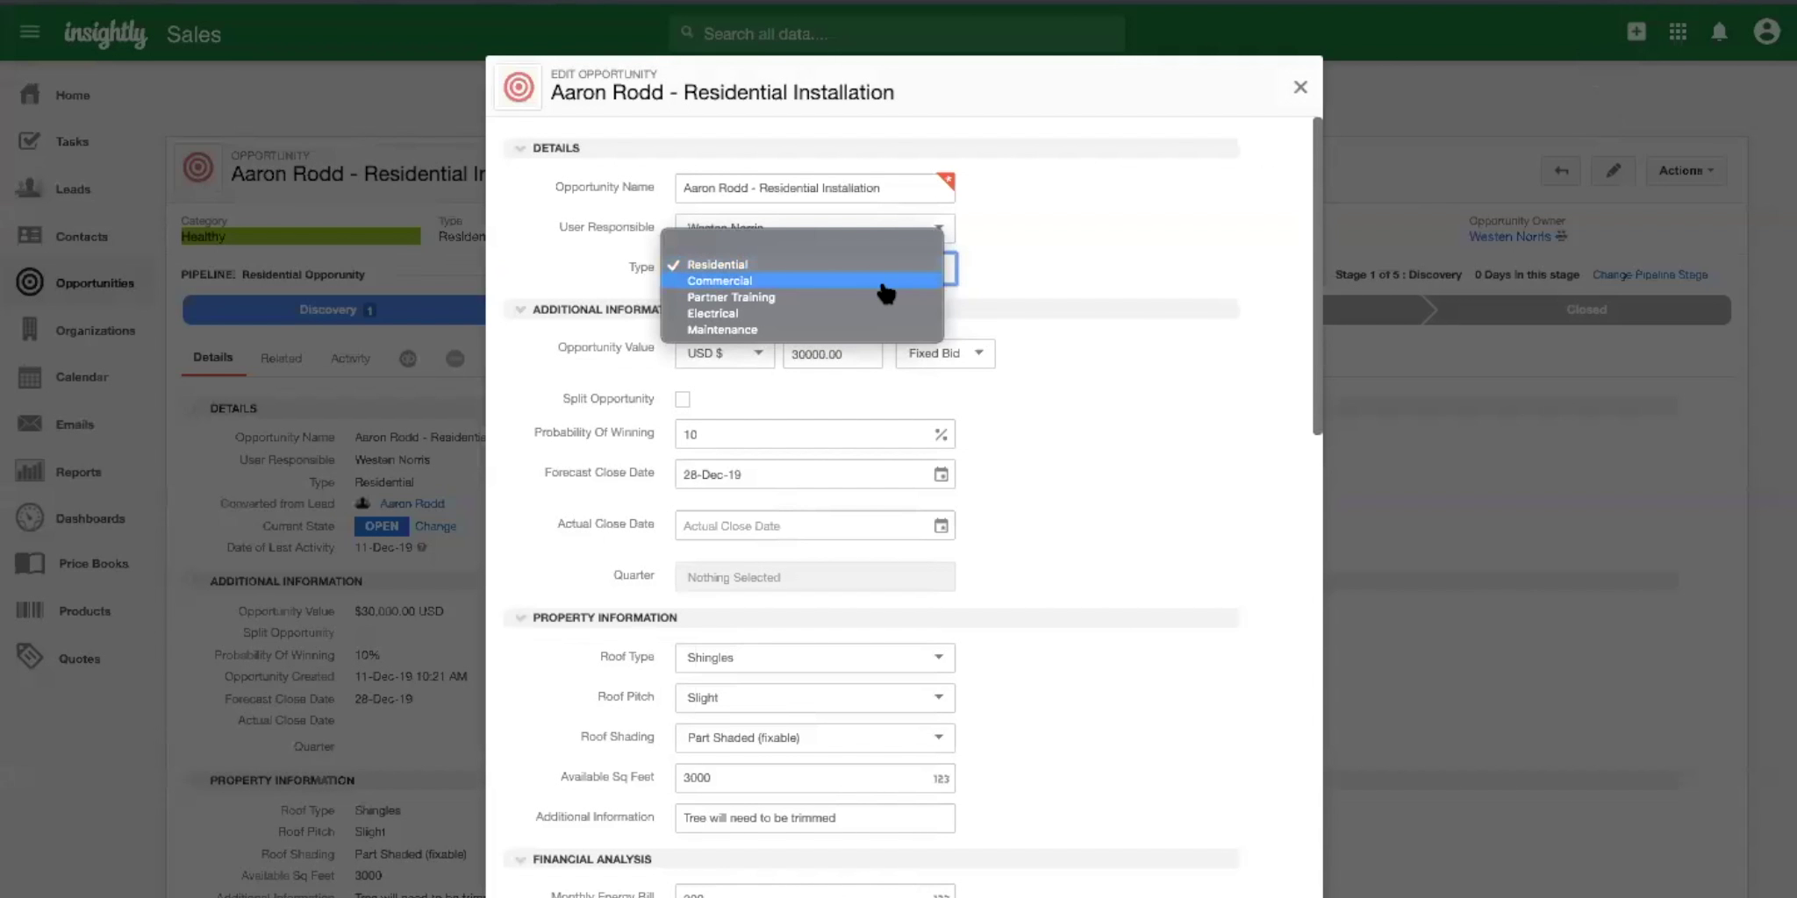
left_click(883, 280)
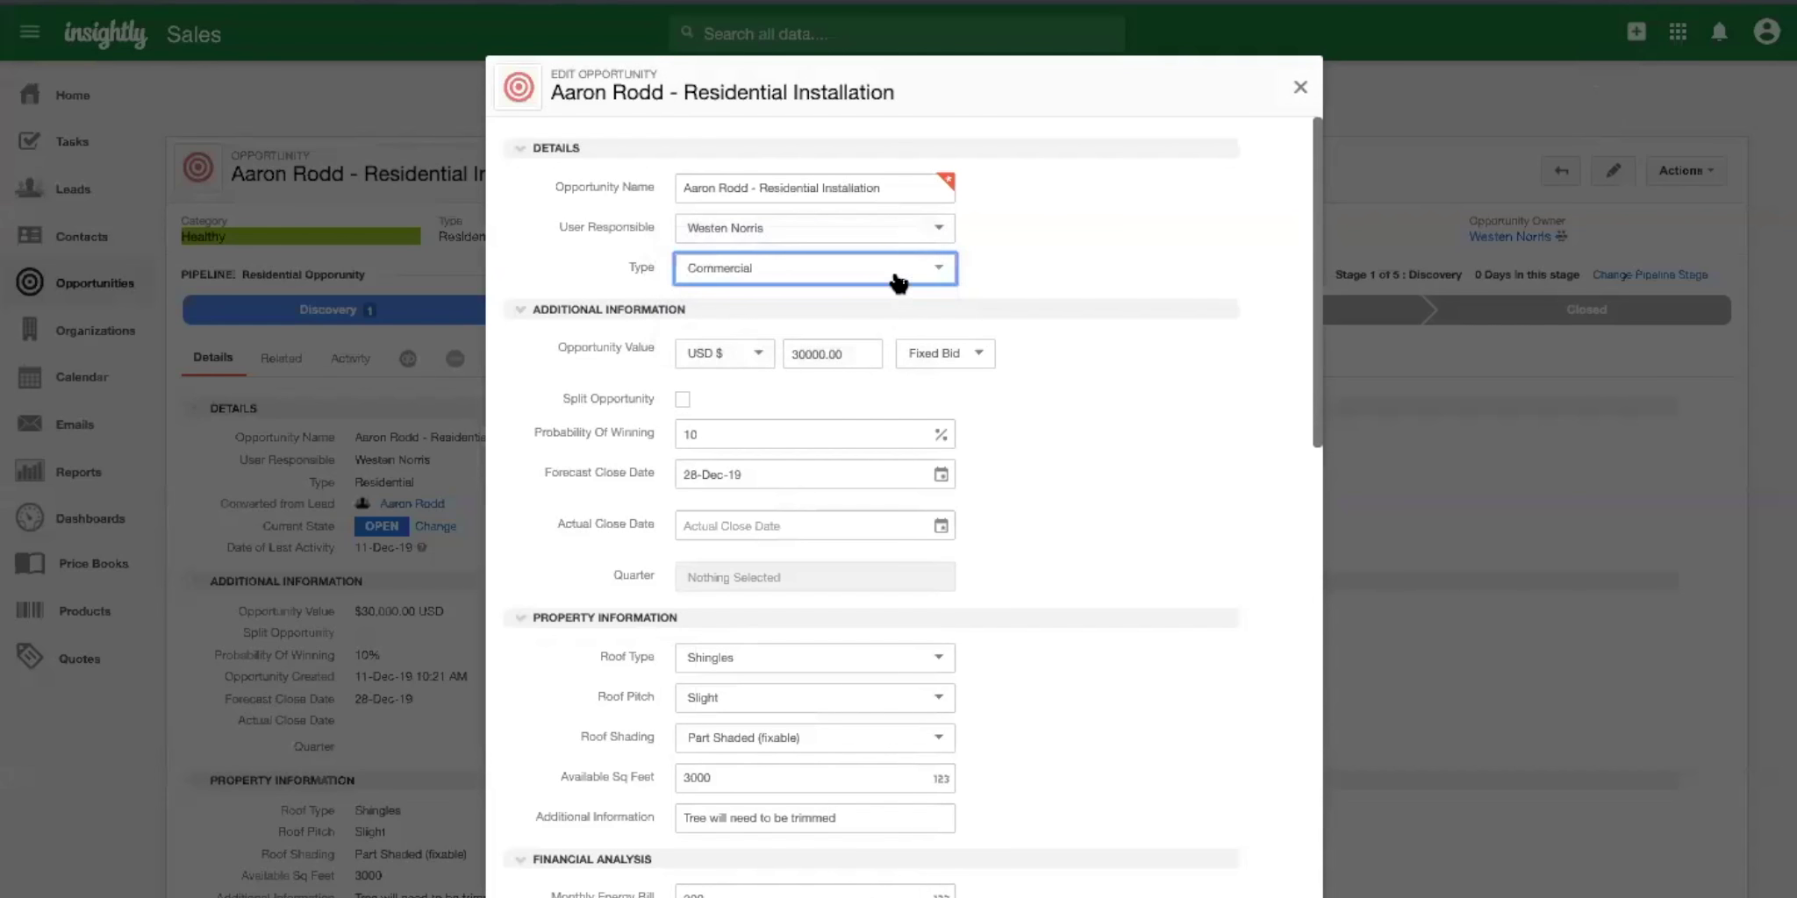
left_click(924, 269)
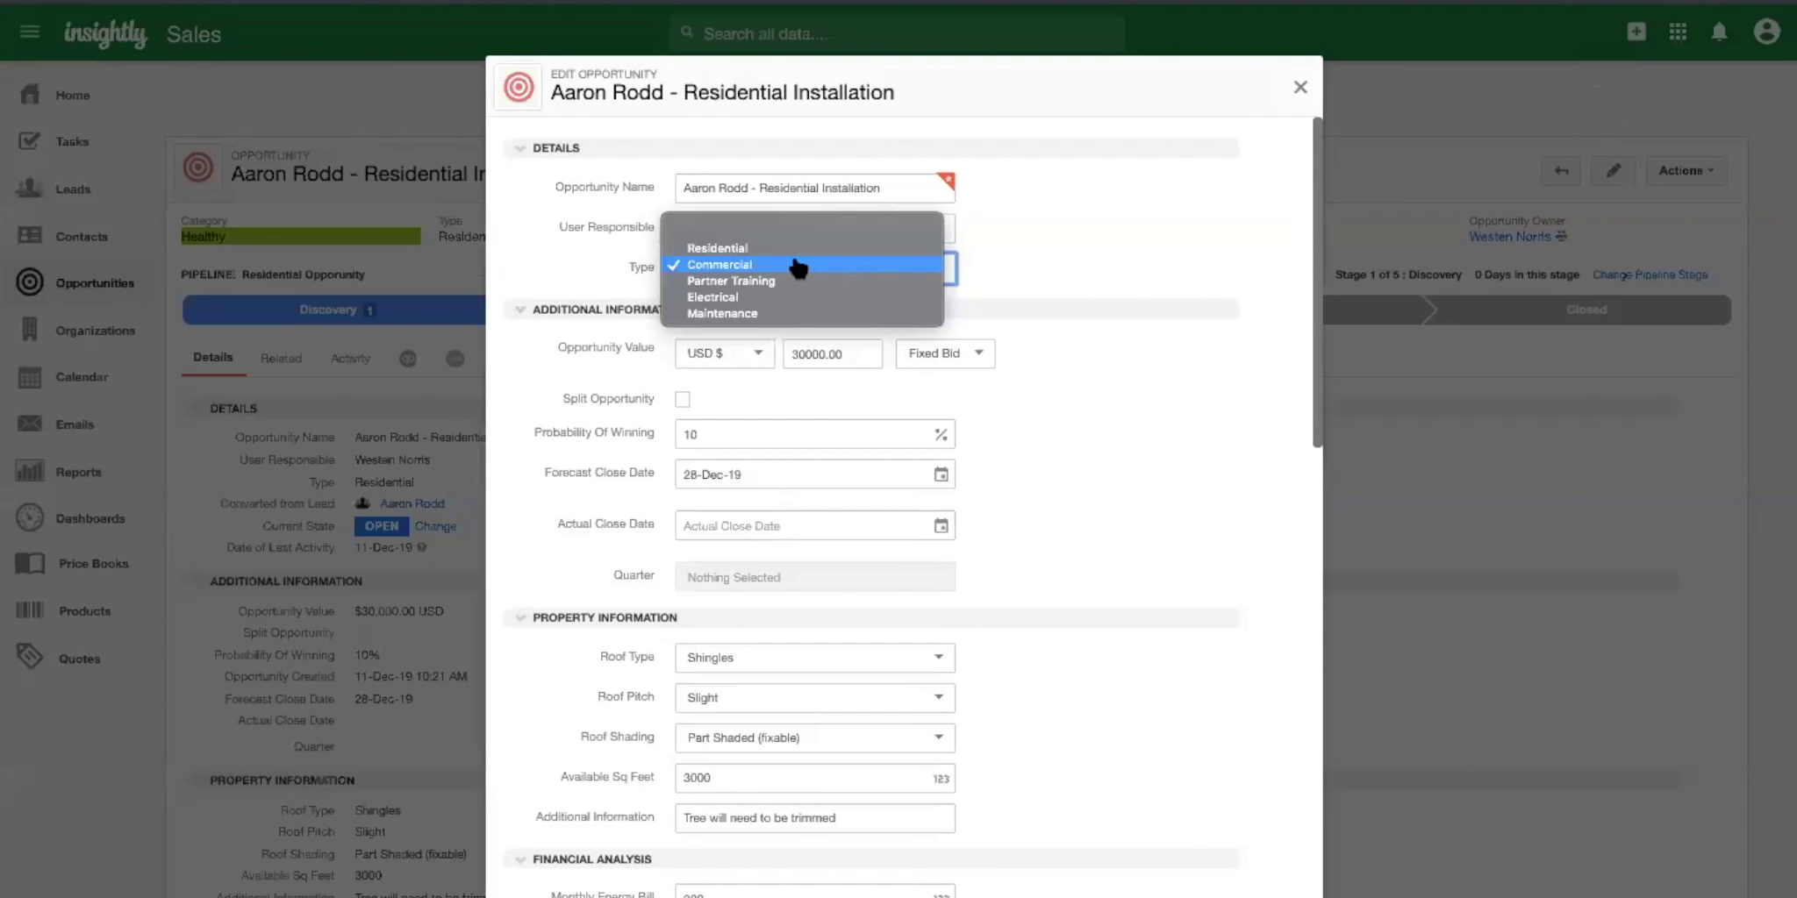
left_click(725, 268)
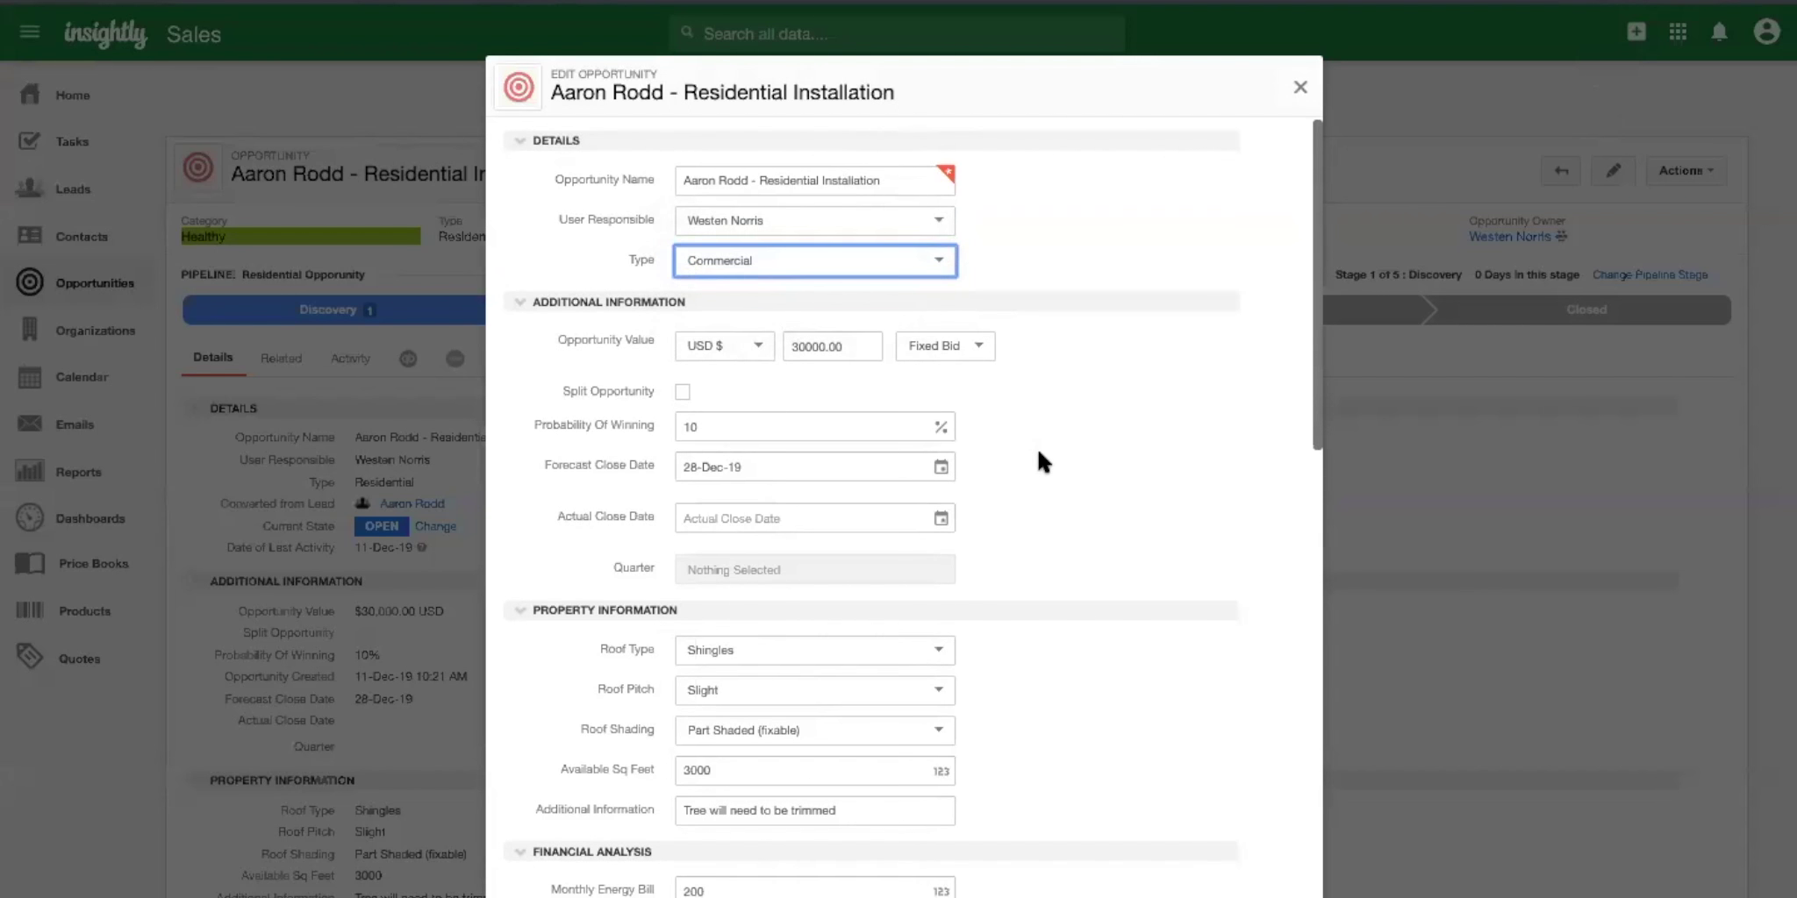
scroll(1038, 452, "down", 2)
scroll(1038, 452, "down", 5)
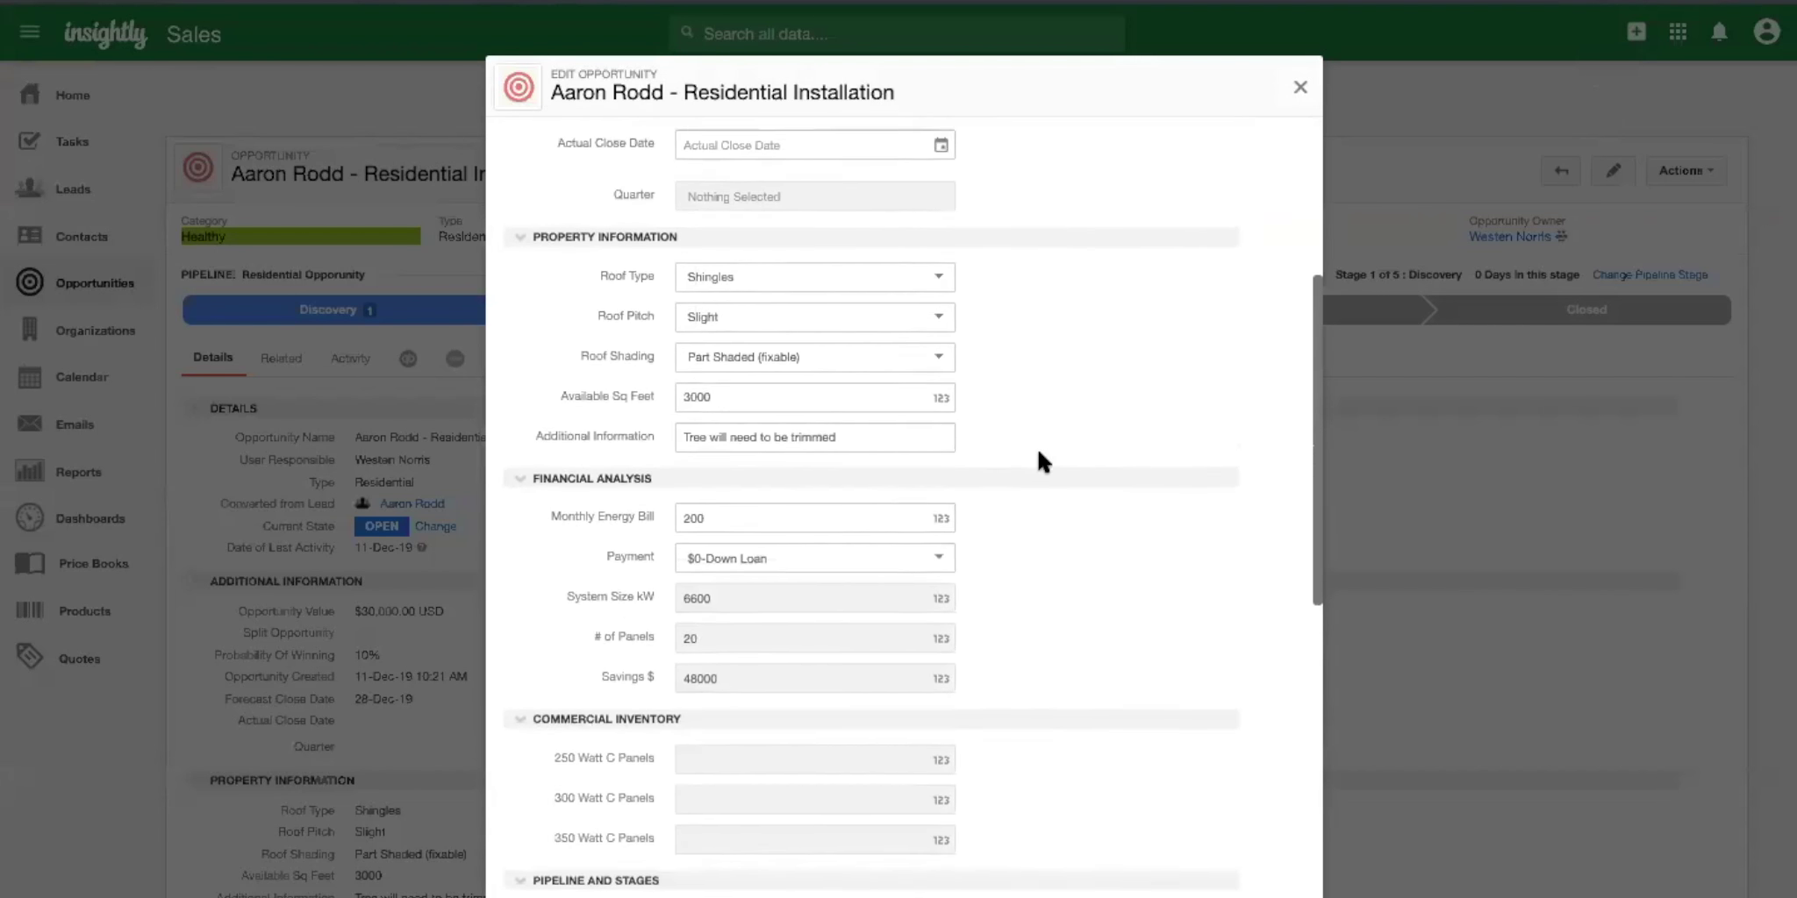
scroll(1031, 469, "down", 1)
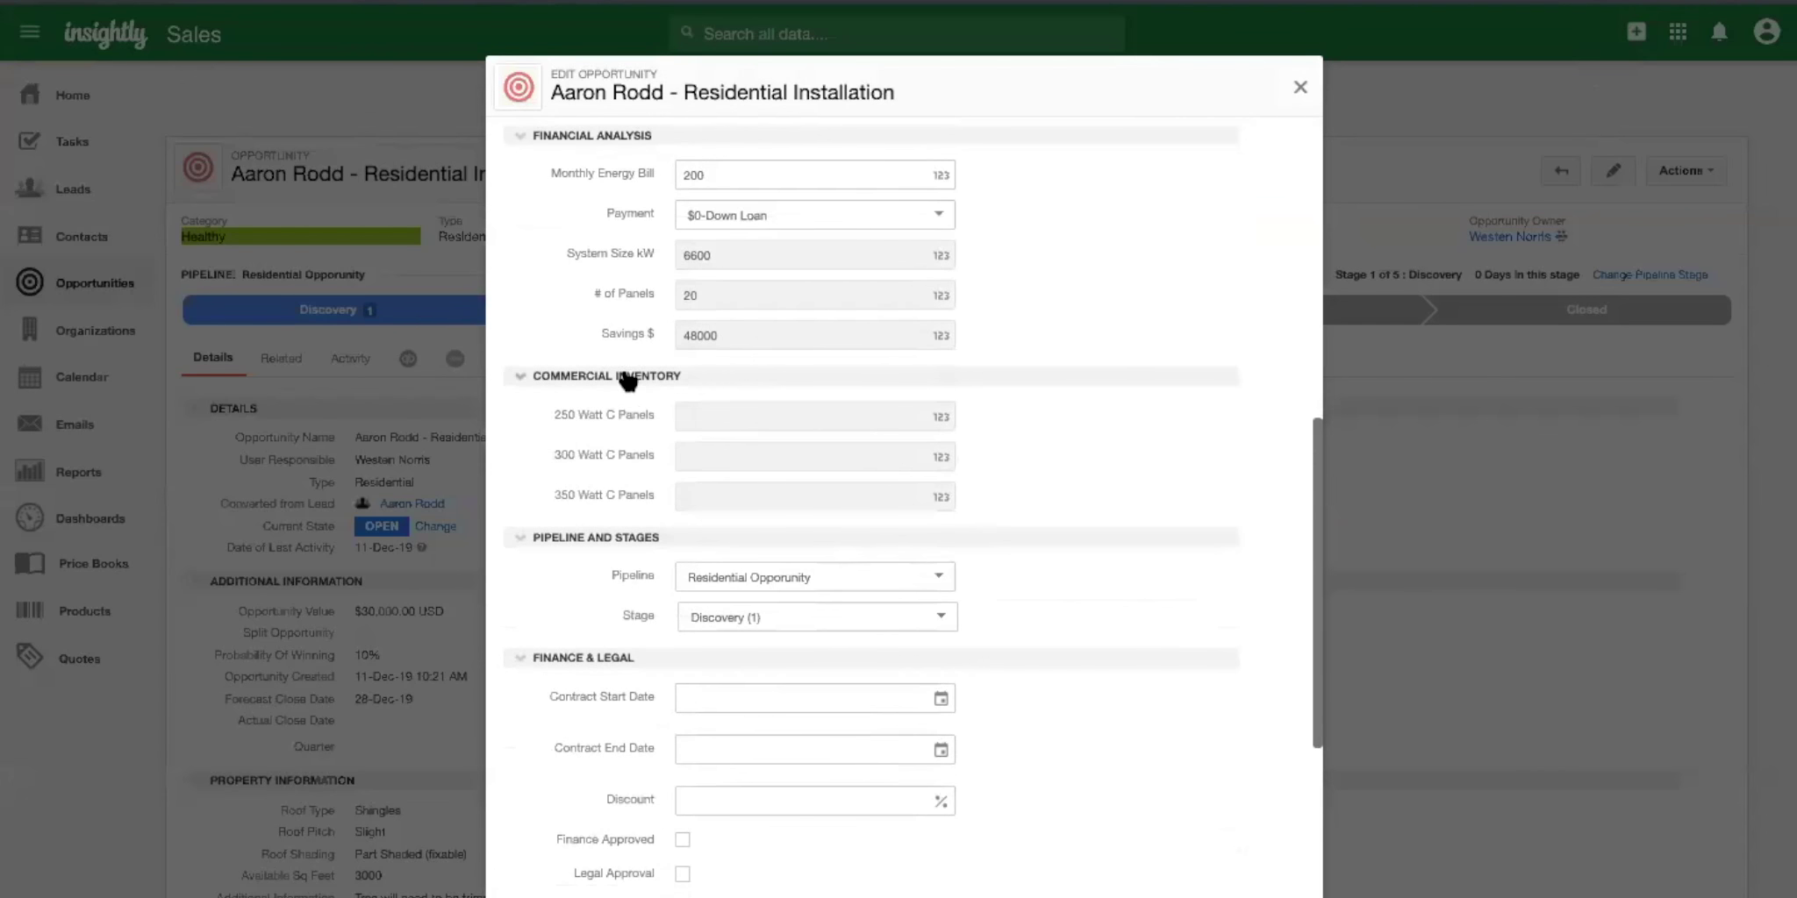
scroll(1019, 504, "down", 1)
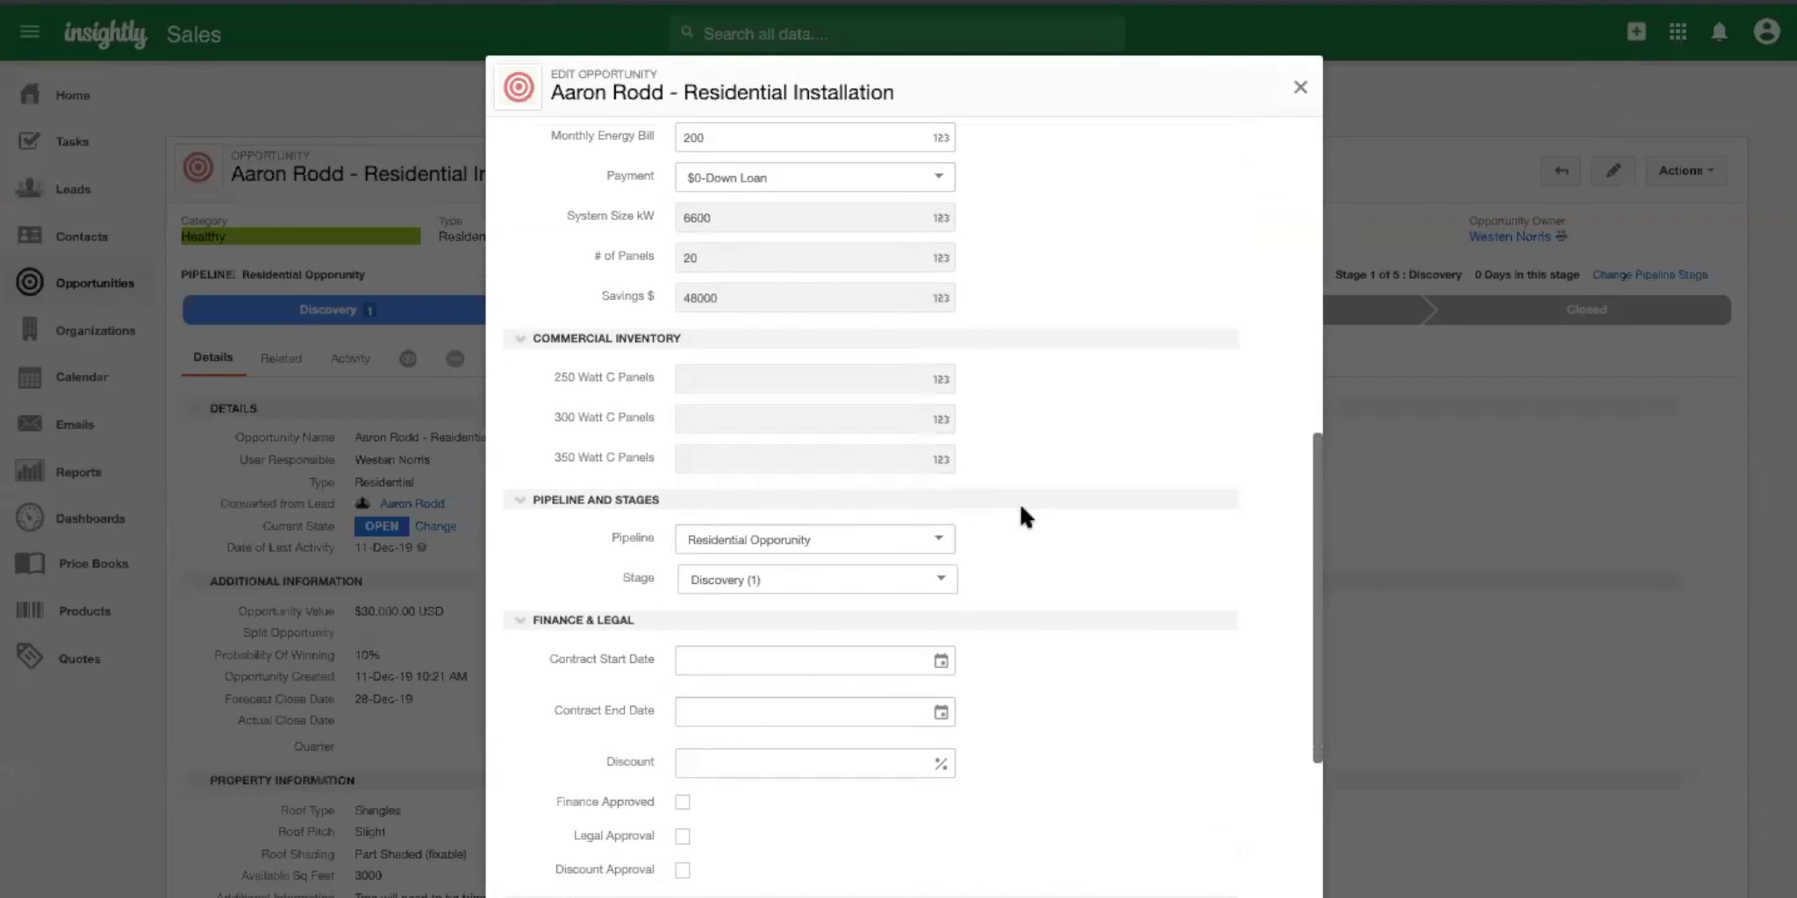
Set the opportunity's Type to Residential and save the record.
scroll(984, 426, "up", 7)
scroll(820, 263, "up", 1)
left_click(814, 232)
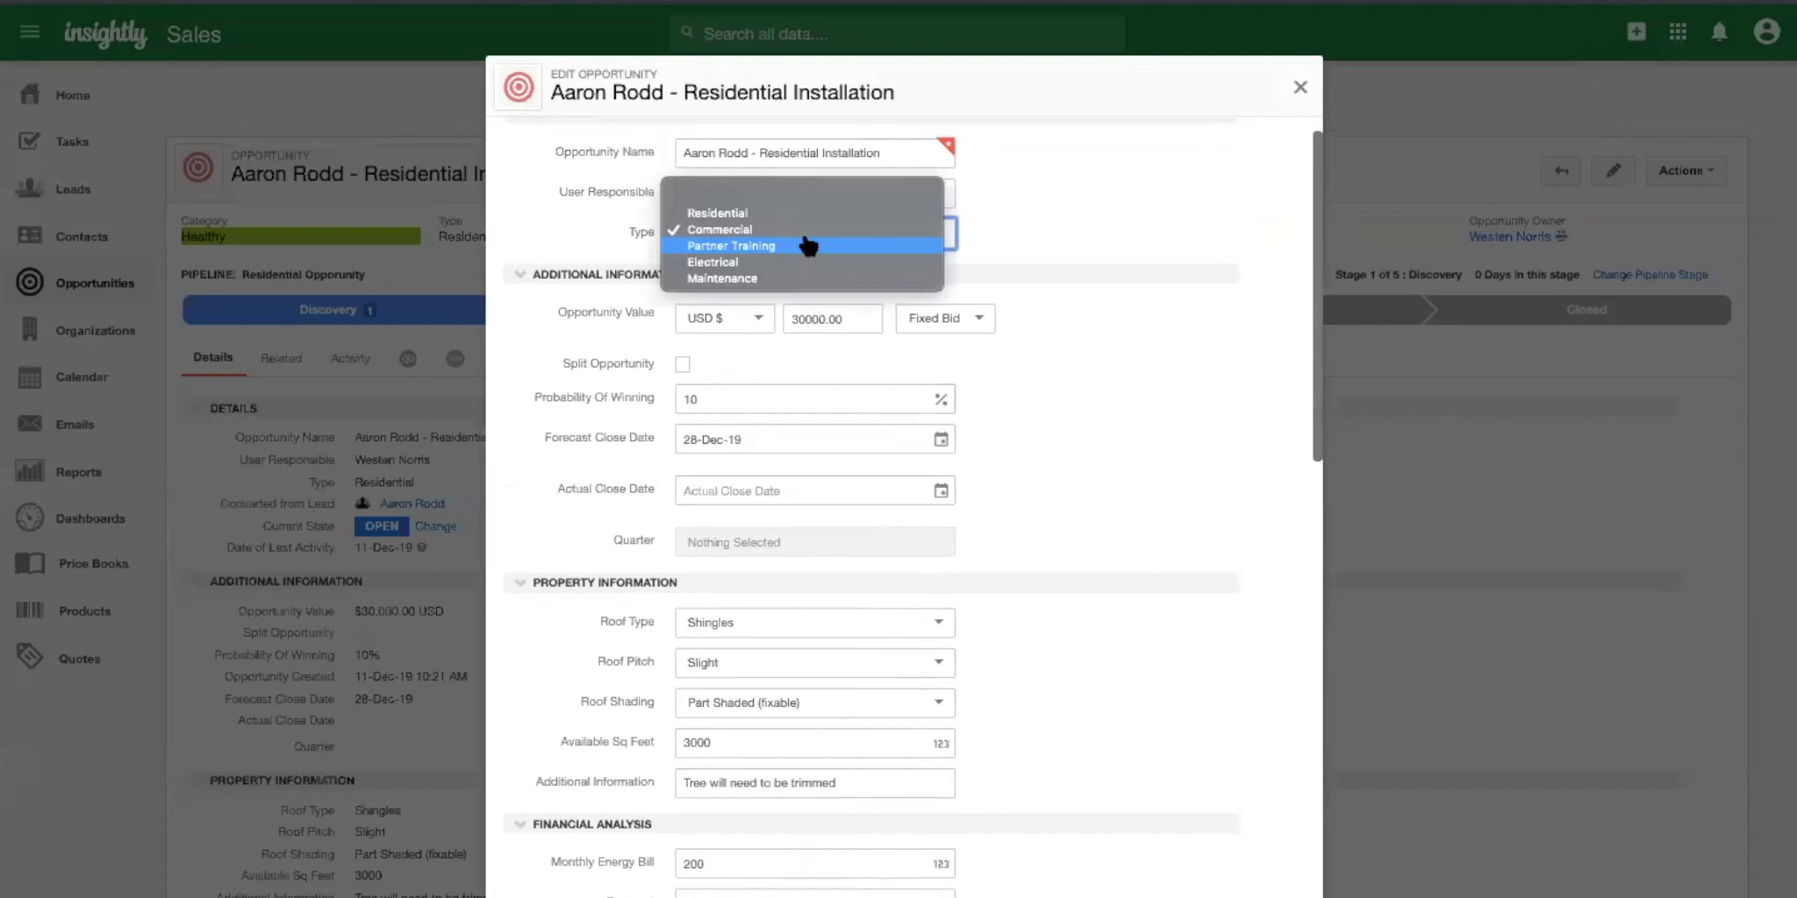
left_click(744, 213)
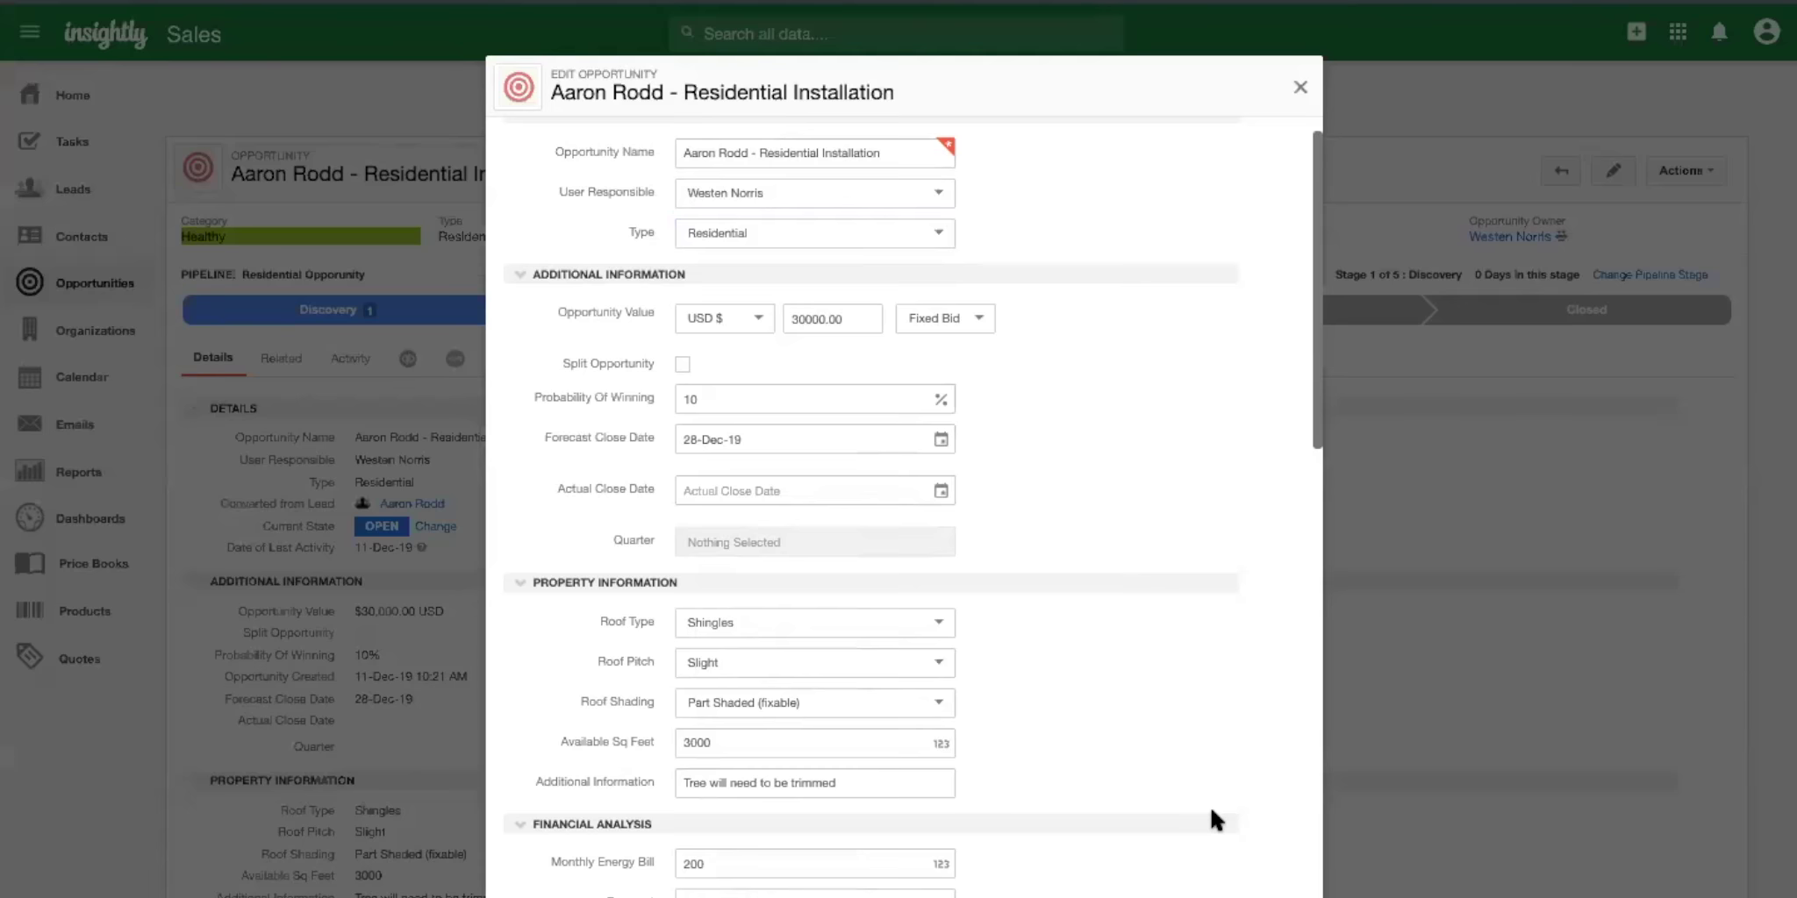
key("Return")
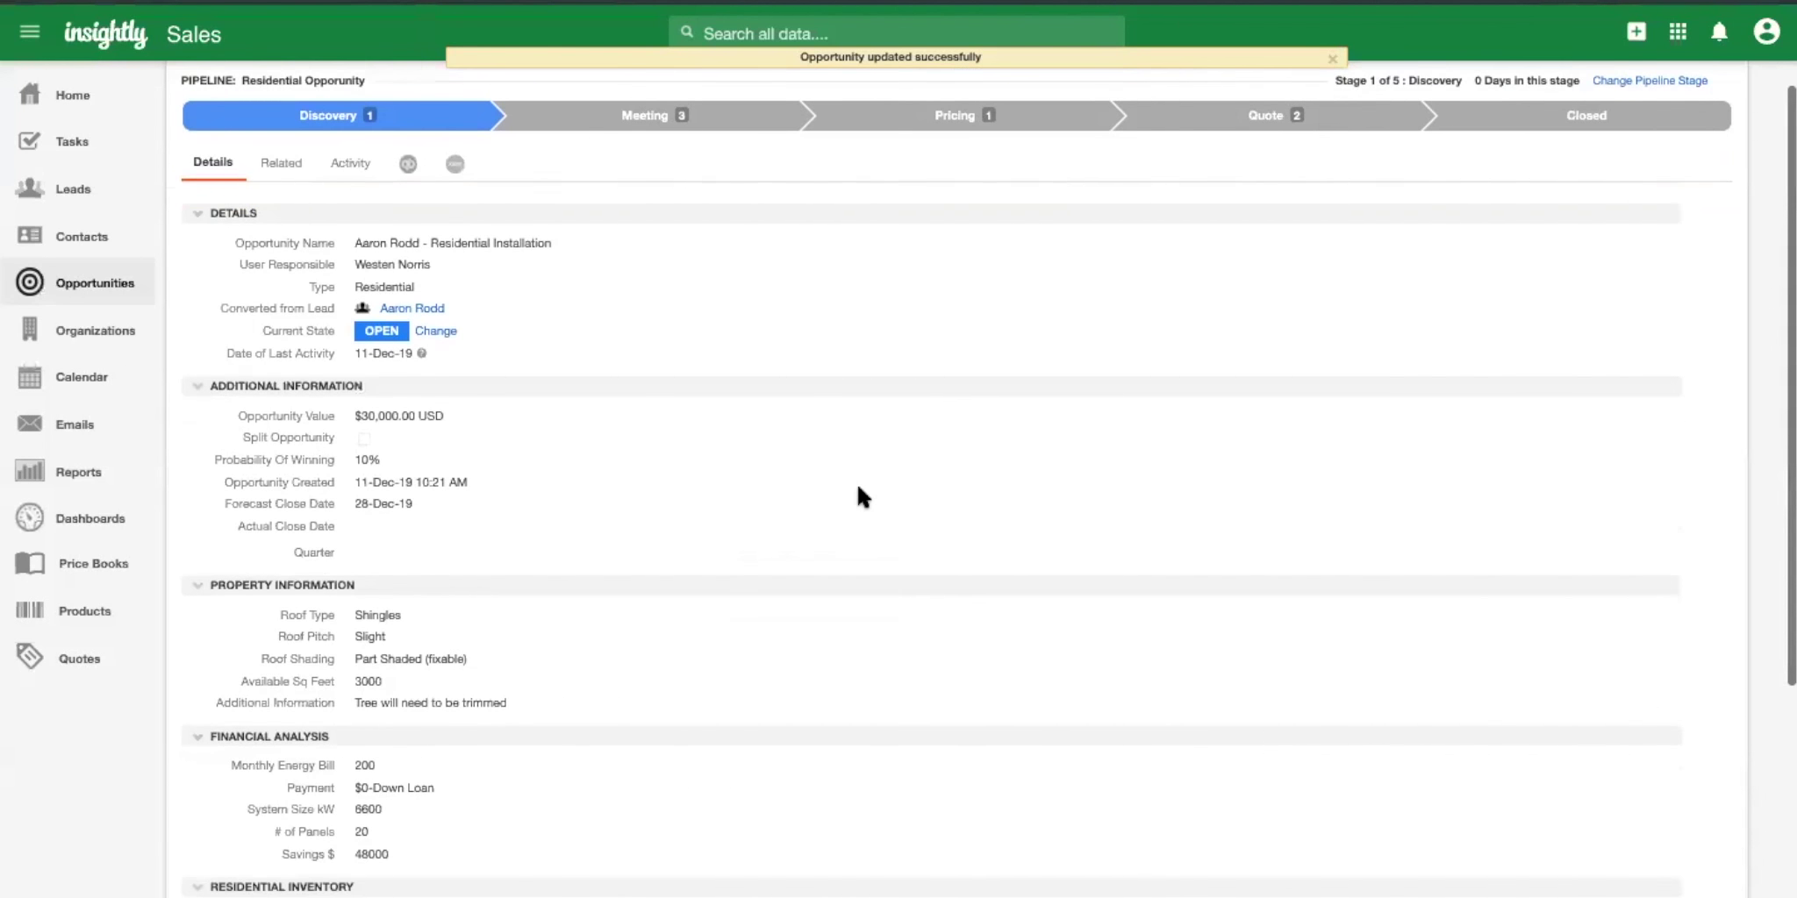
Examine the Residential Inventory section of the saved opportunity and dismiss the notification.
scroll(857, 488, "down", 2)
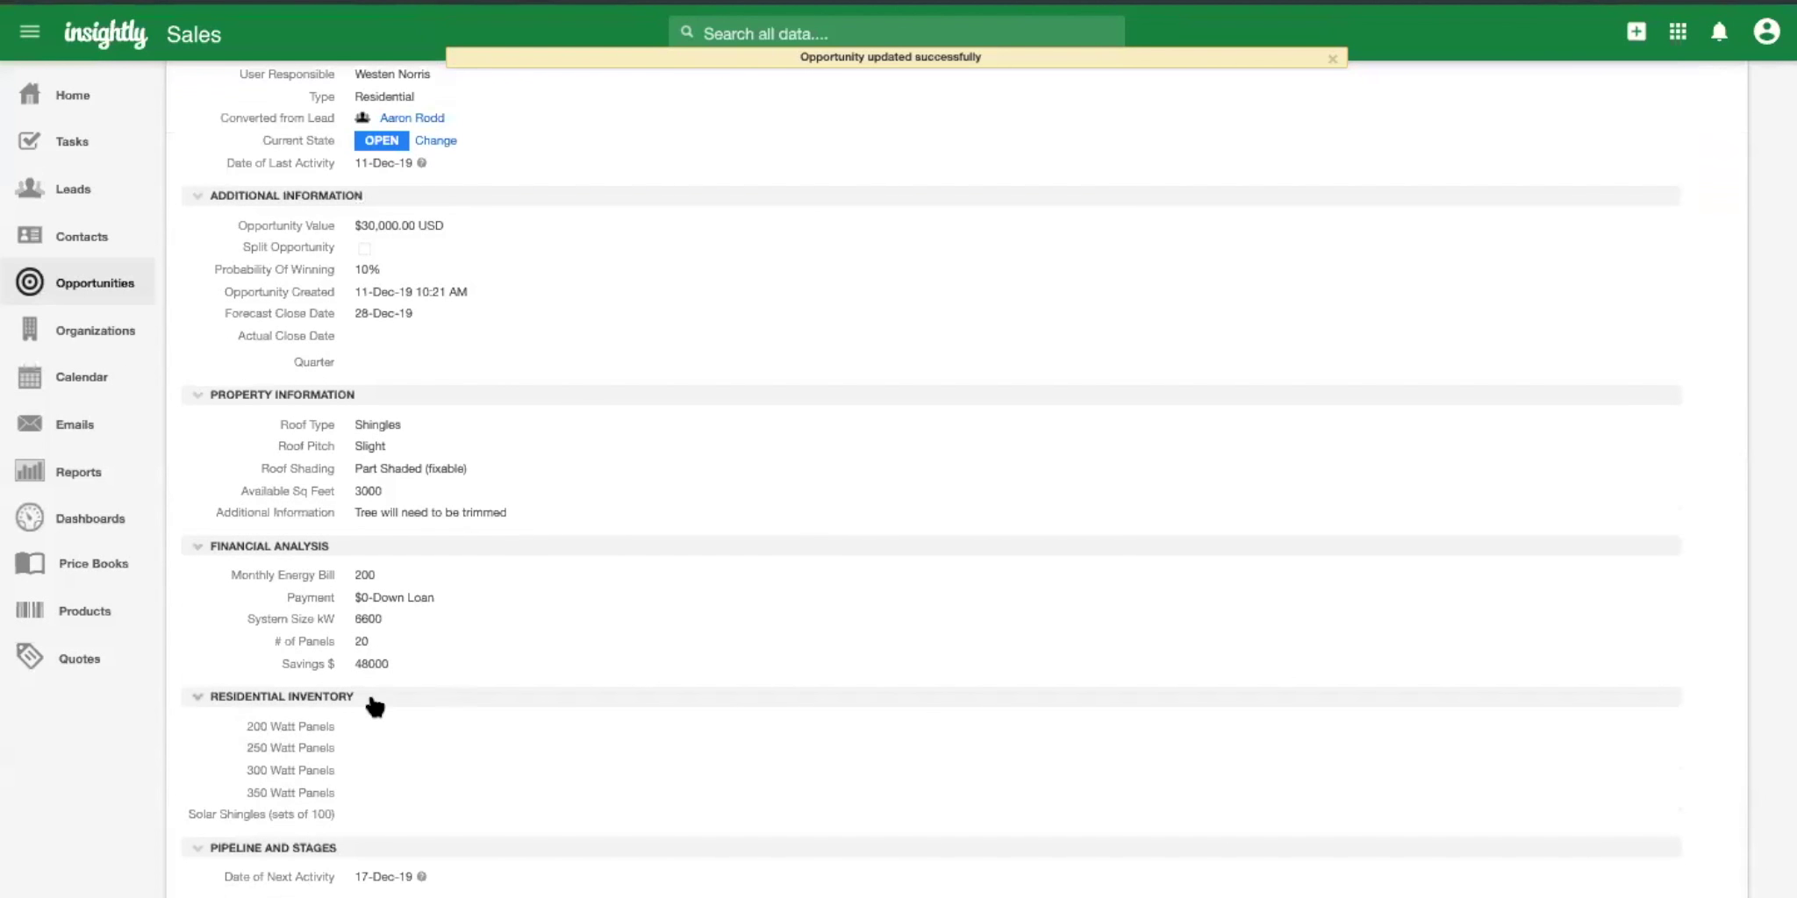
mouse_move(421, 513)
scroll(532, 524, "down", 1)
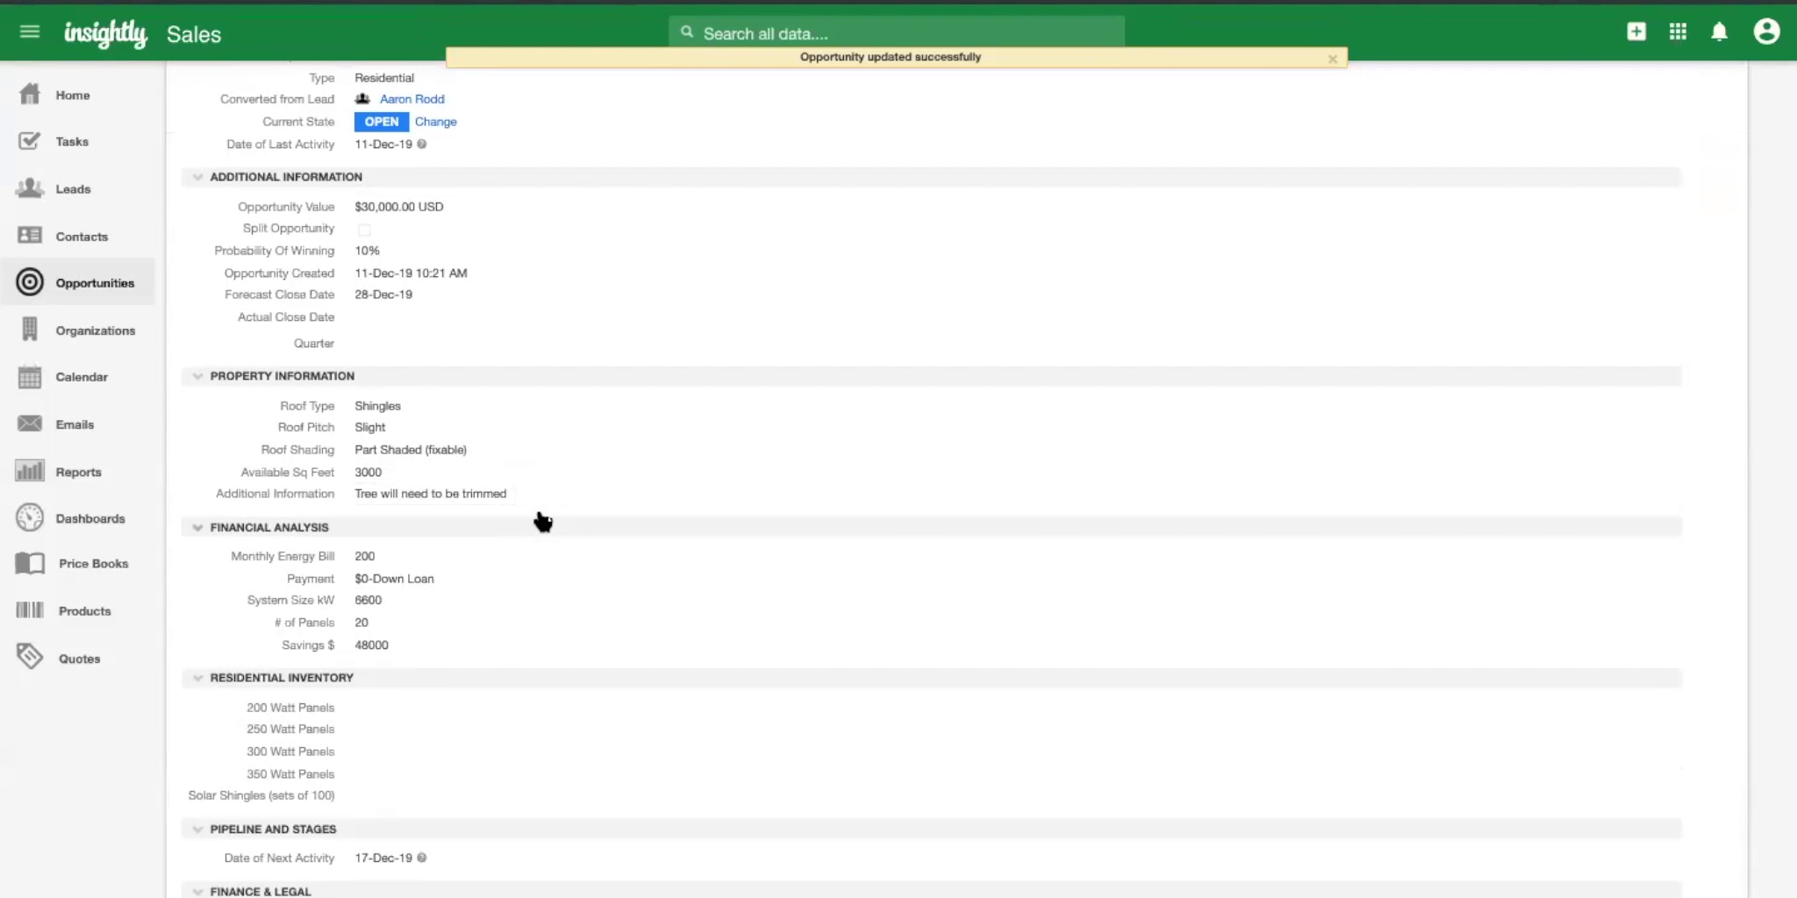
left_click(1333, 60)
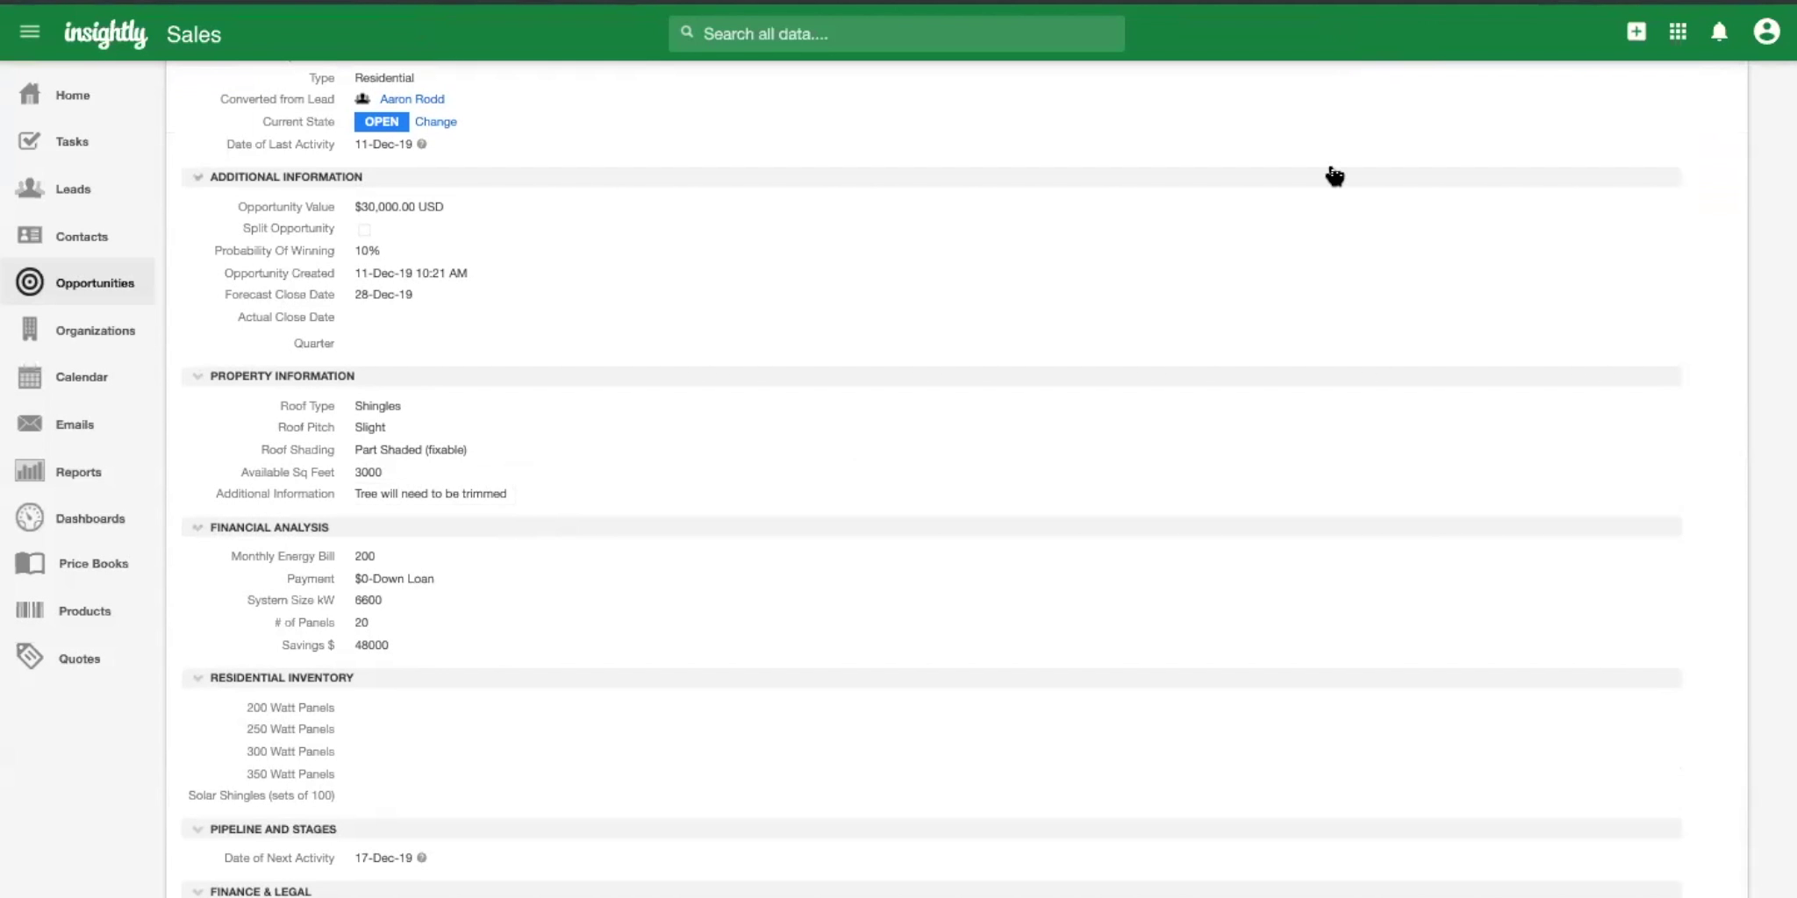
scroll(1334, 176, "up", 2)
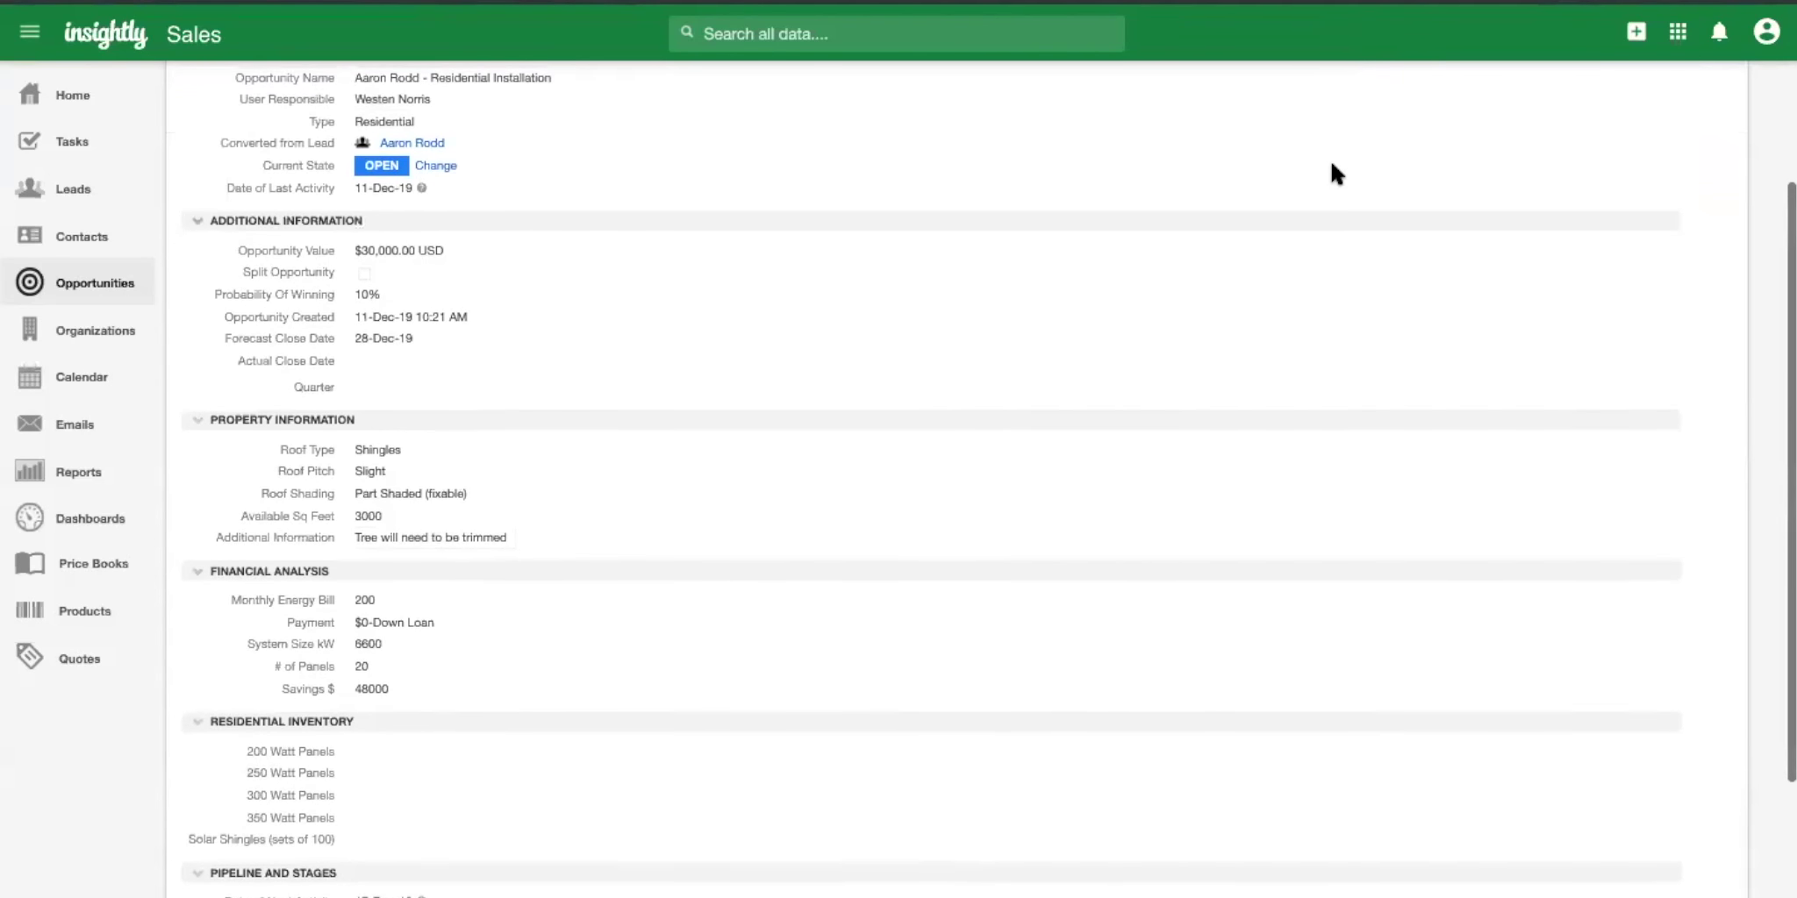
Enlarge the page and examine the opportunity's related records, including Contacts, Files, Quotes, Notes and Stage History.
key("ctrl+plus")
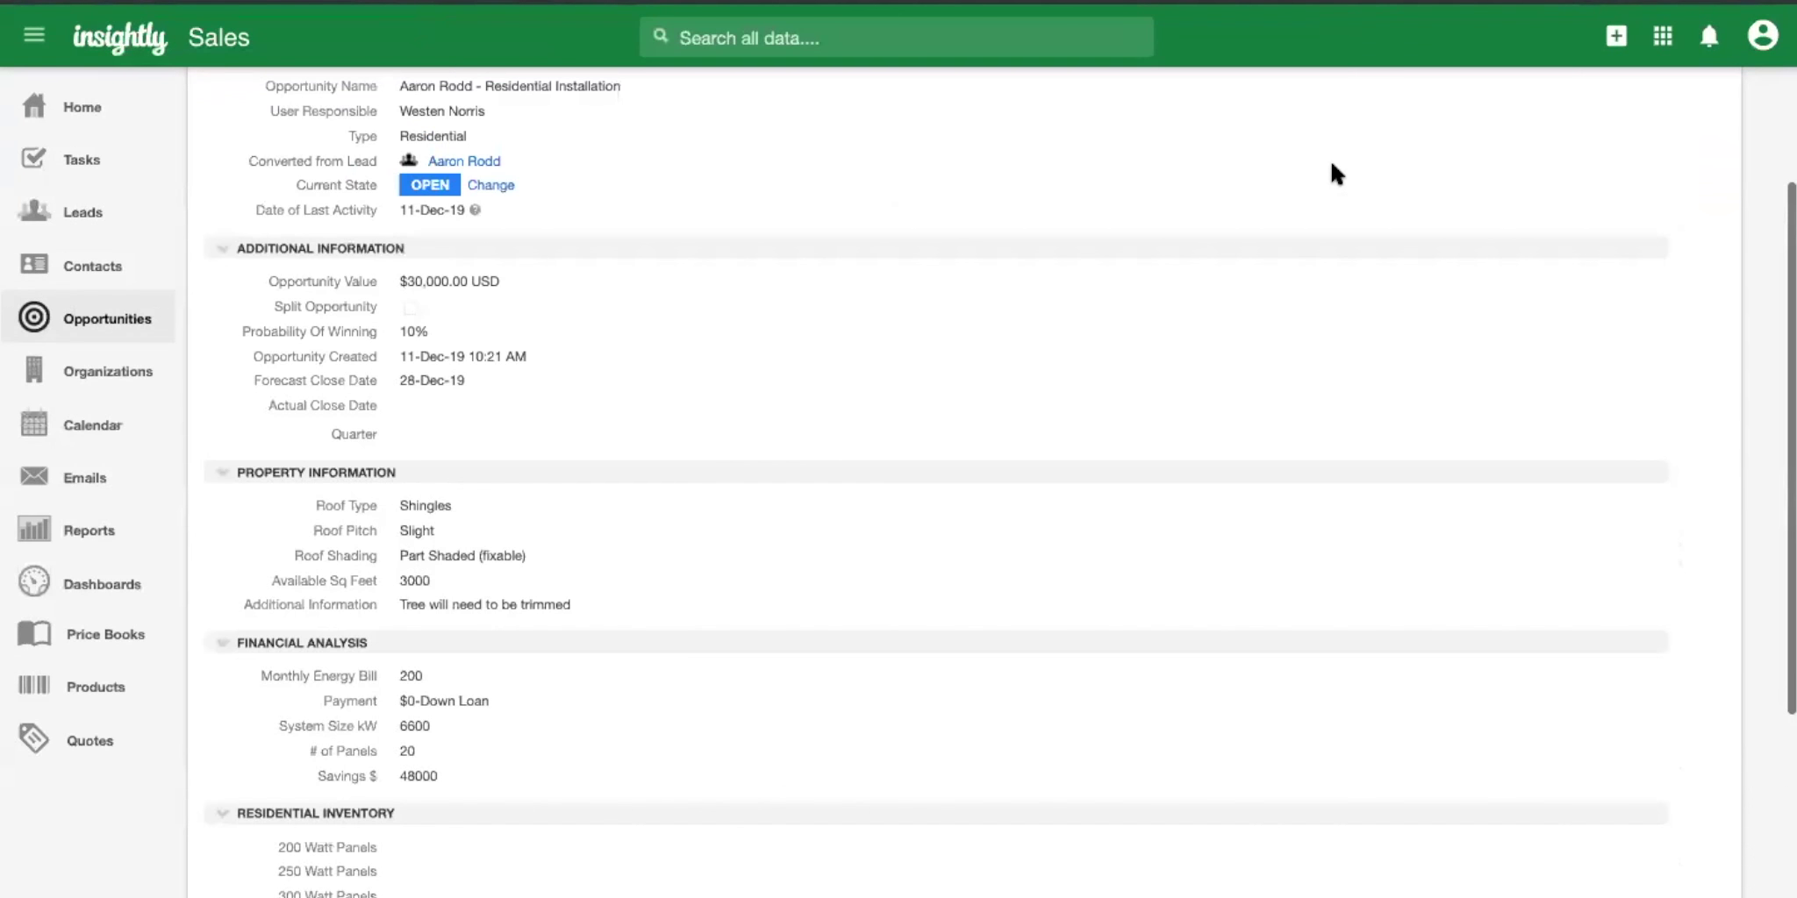
key("ctrl+plus")
scroll(1332, 169, "up", 5)
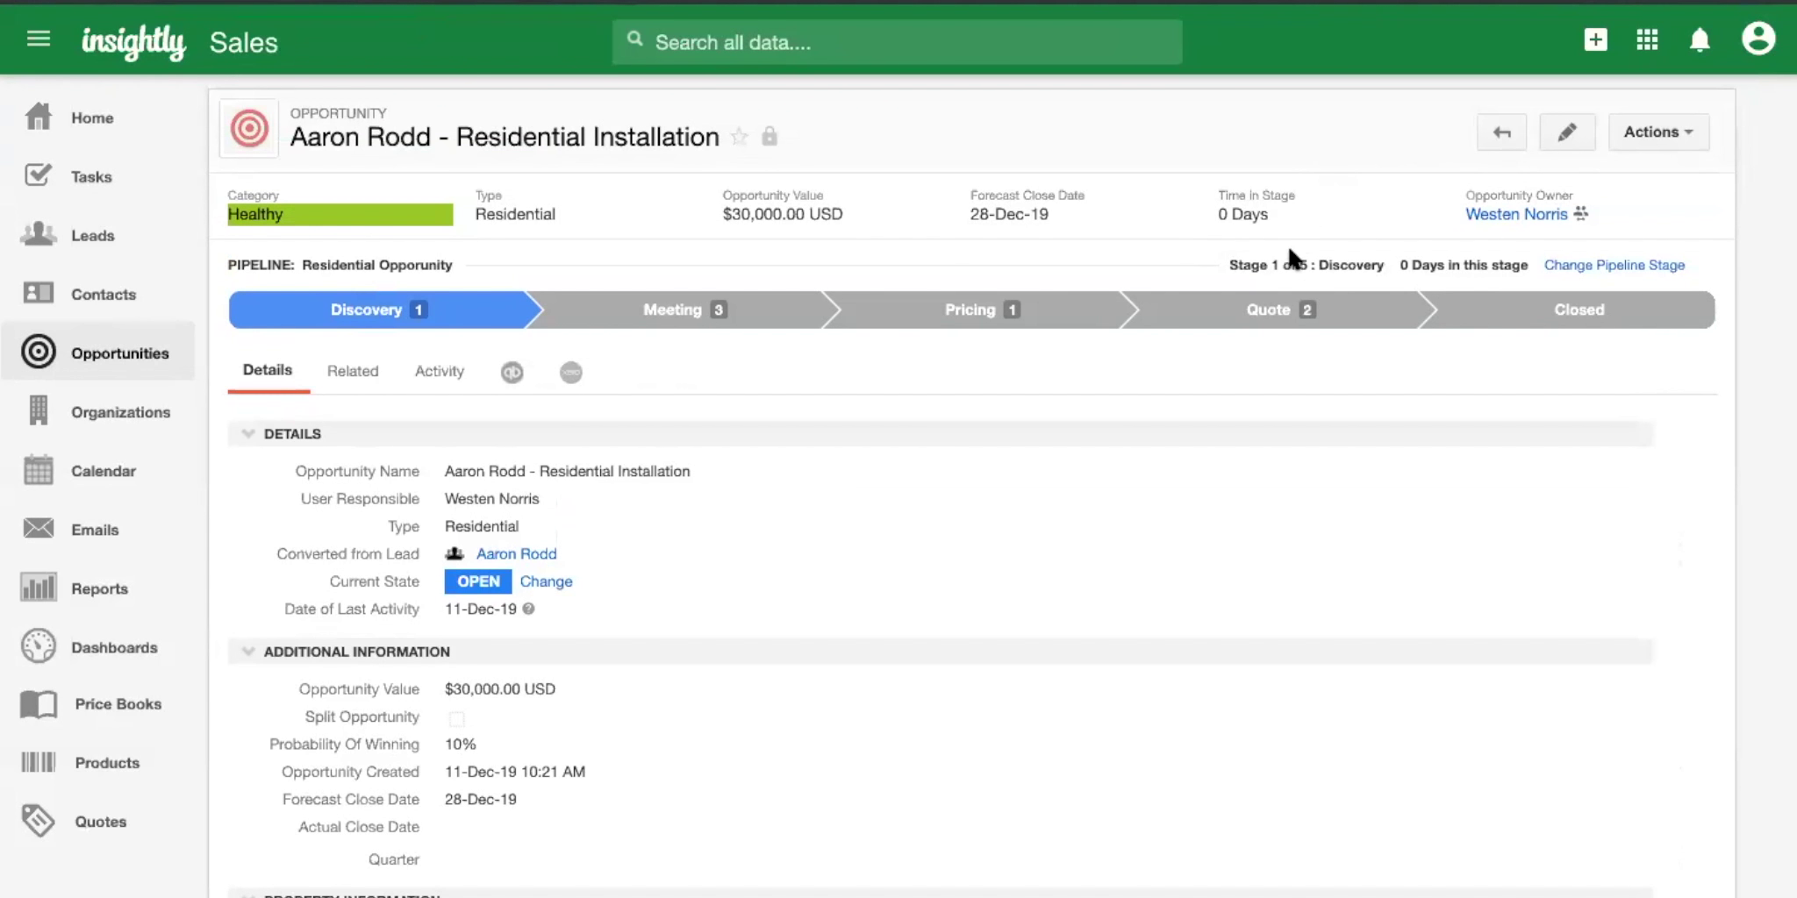
left_click(361, 375)
scroll(428, 579, "down", 1)
scroll(429, 585, "down", 1)
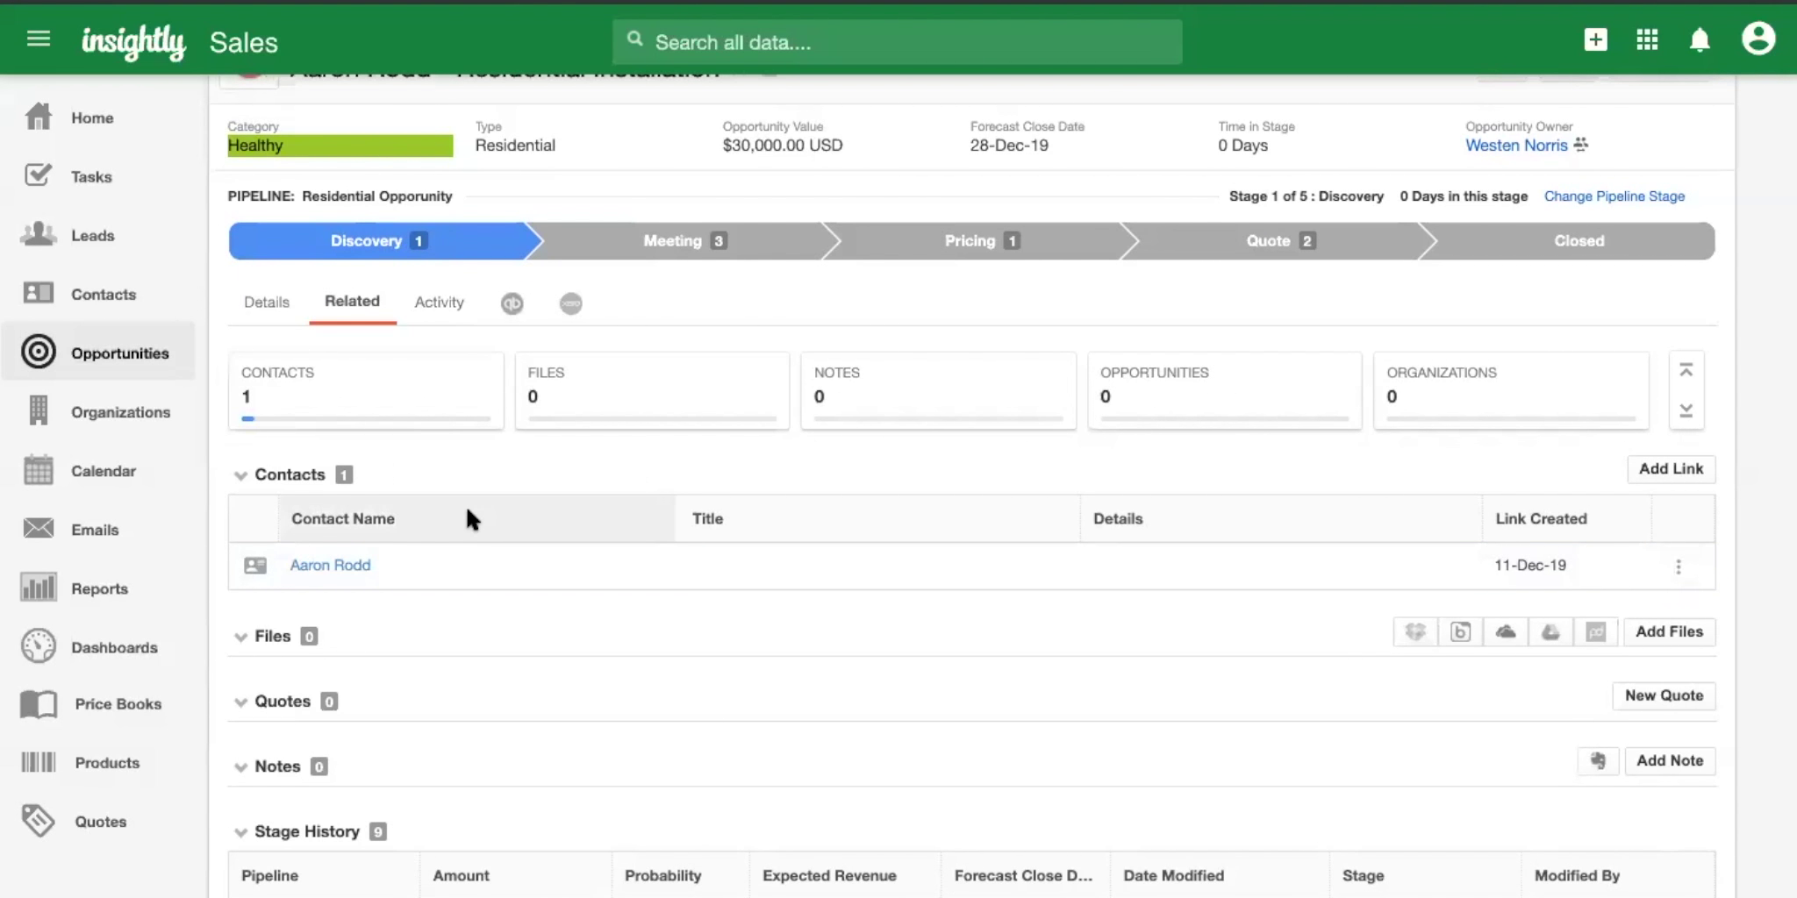
scroll(469, 517, "up", 1)
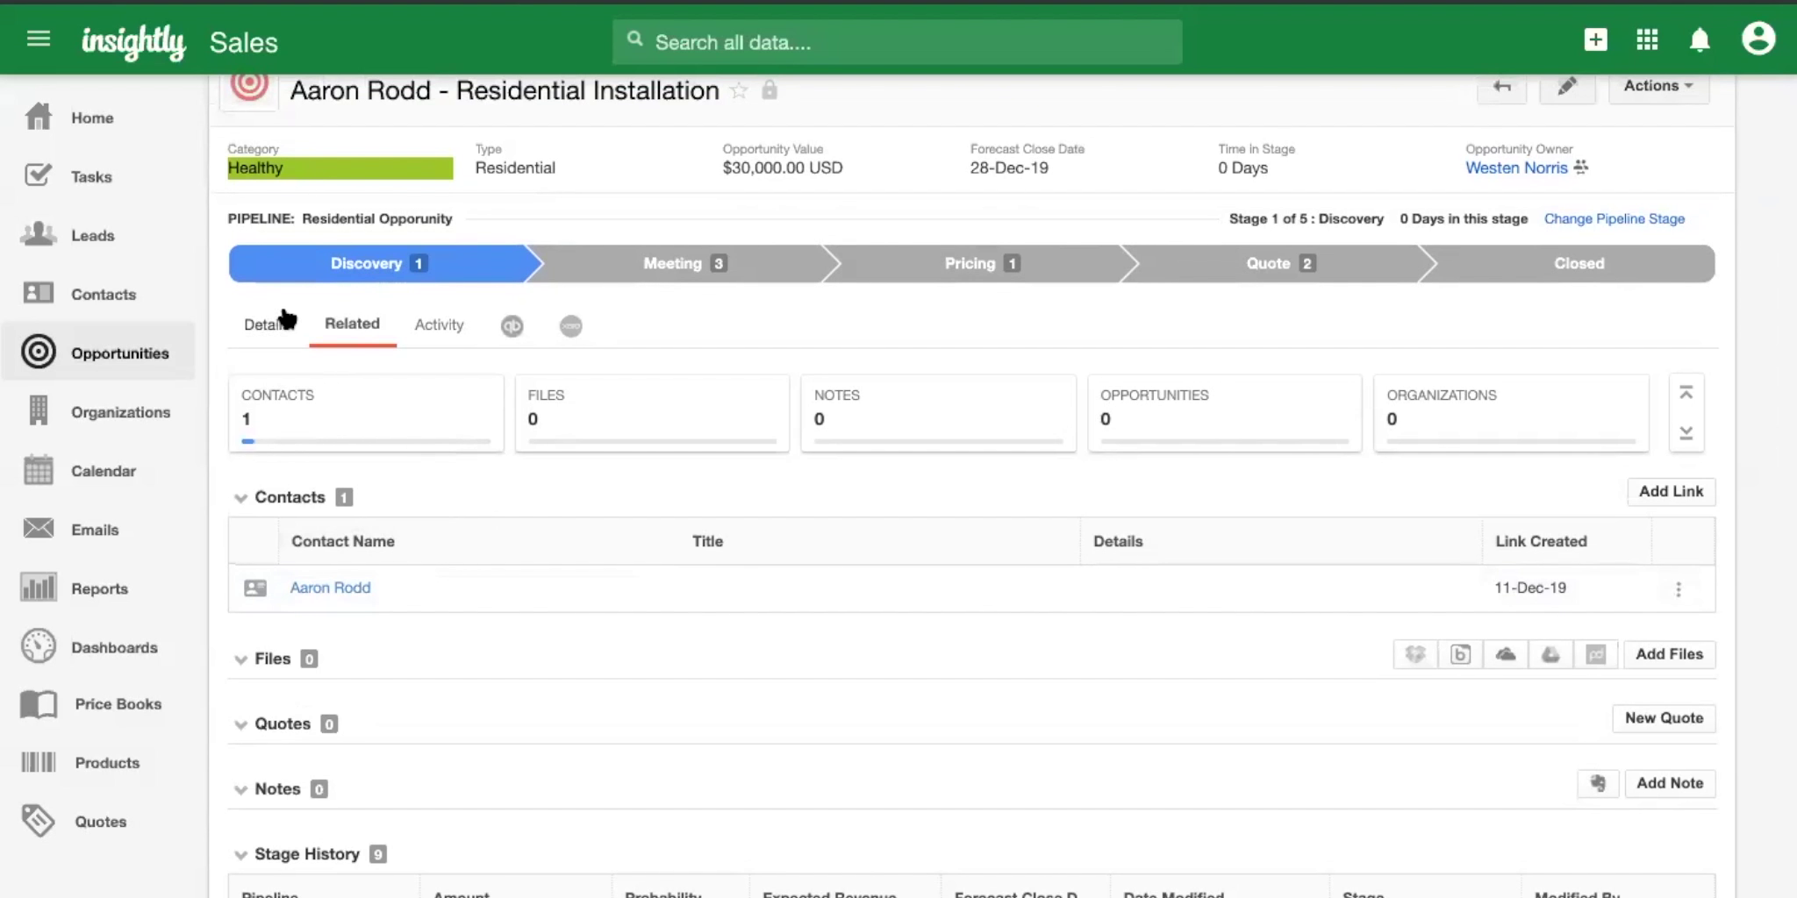
scroll(294, 332, "up", 1)
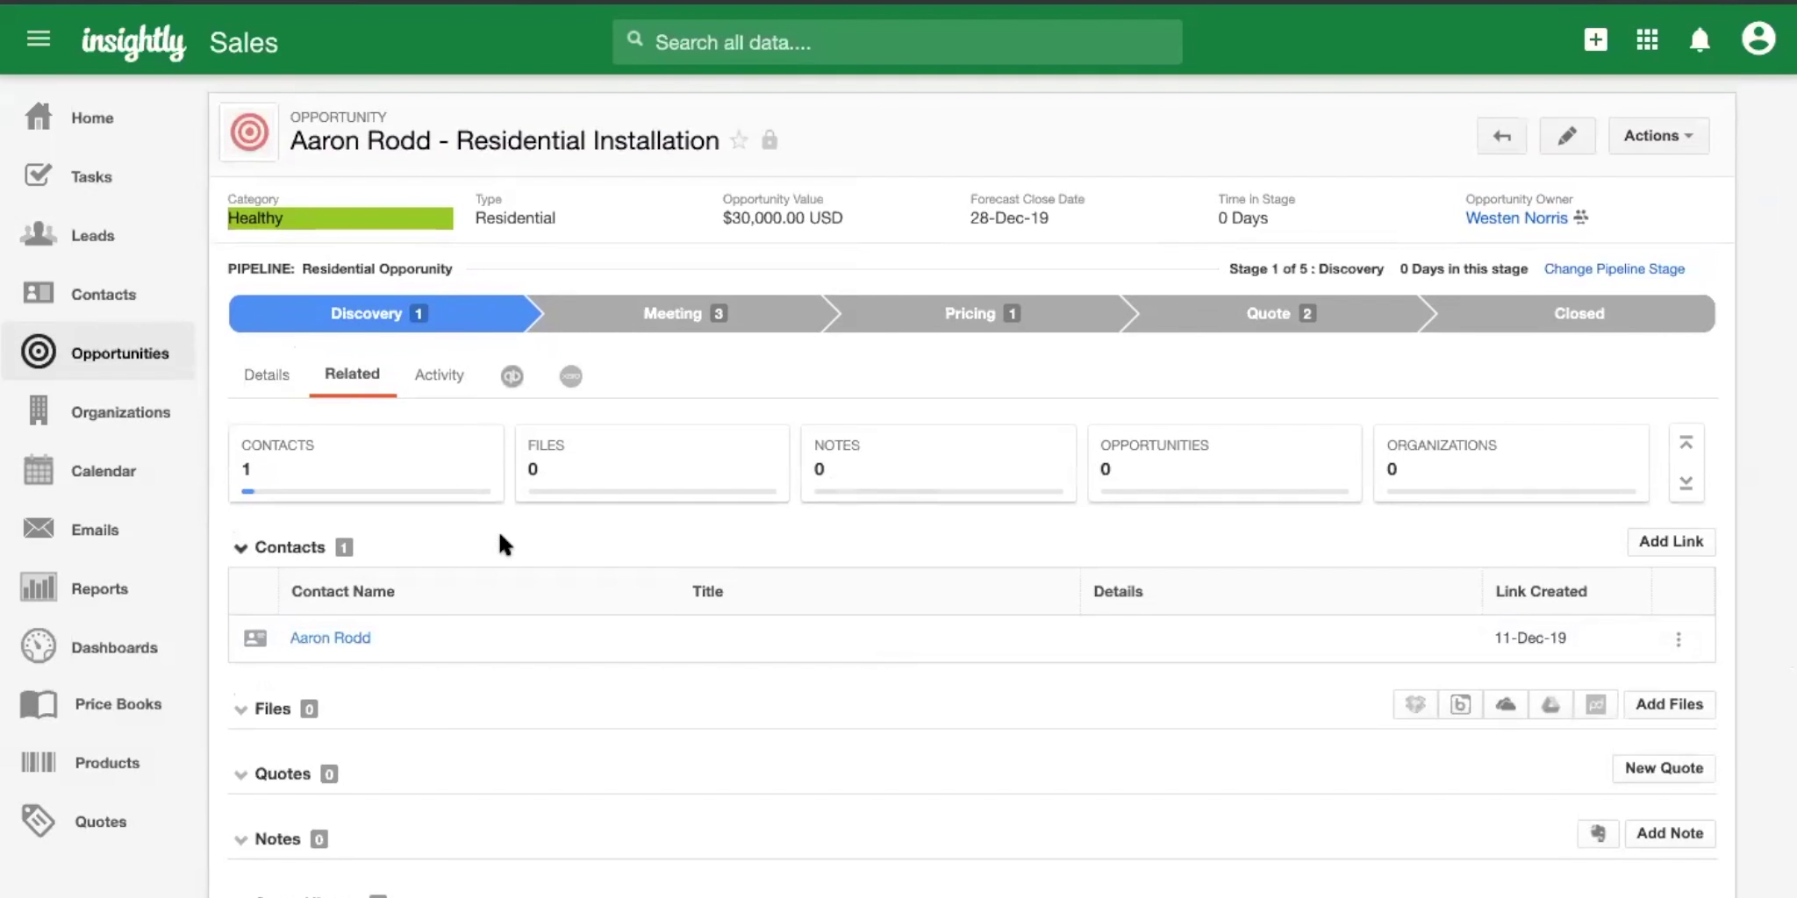
Examine the opportunity's upcoming and past activities and the options for adding an upcoming activity.
left_click(442, 376)
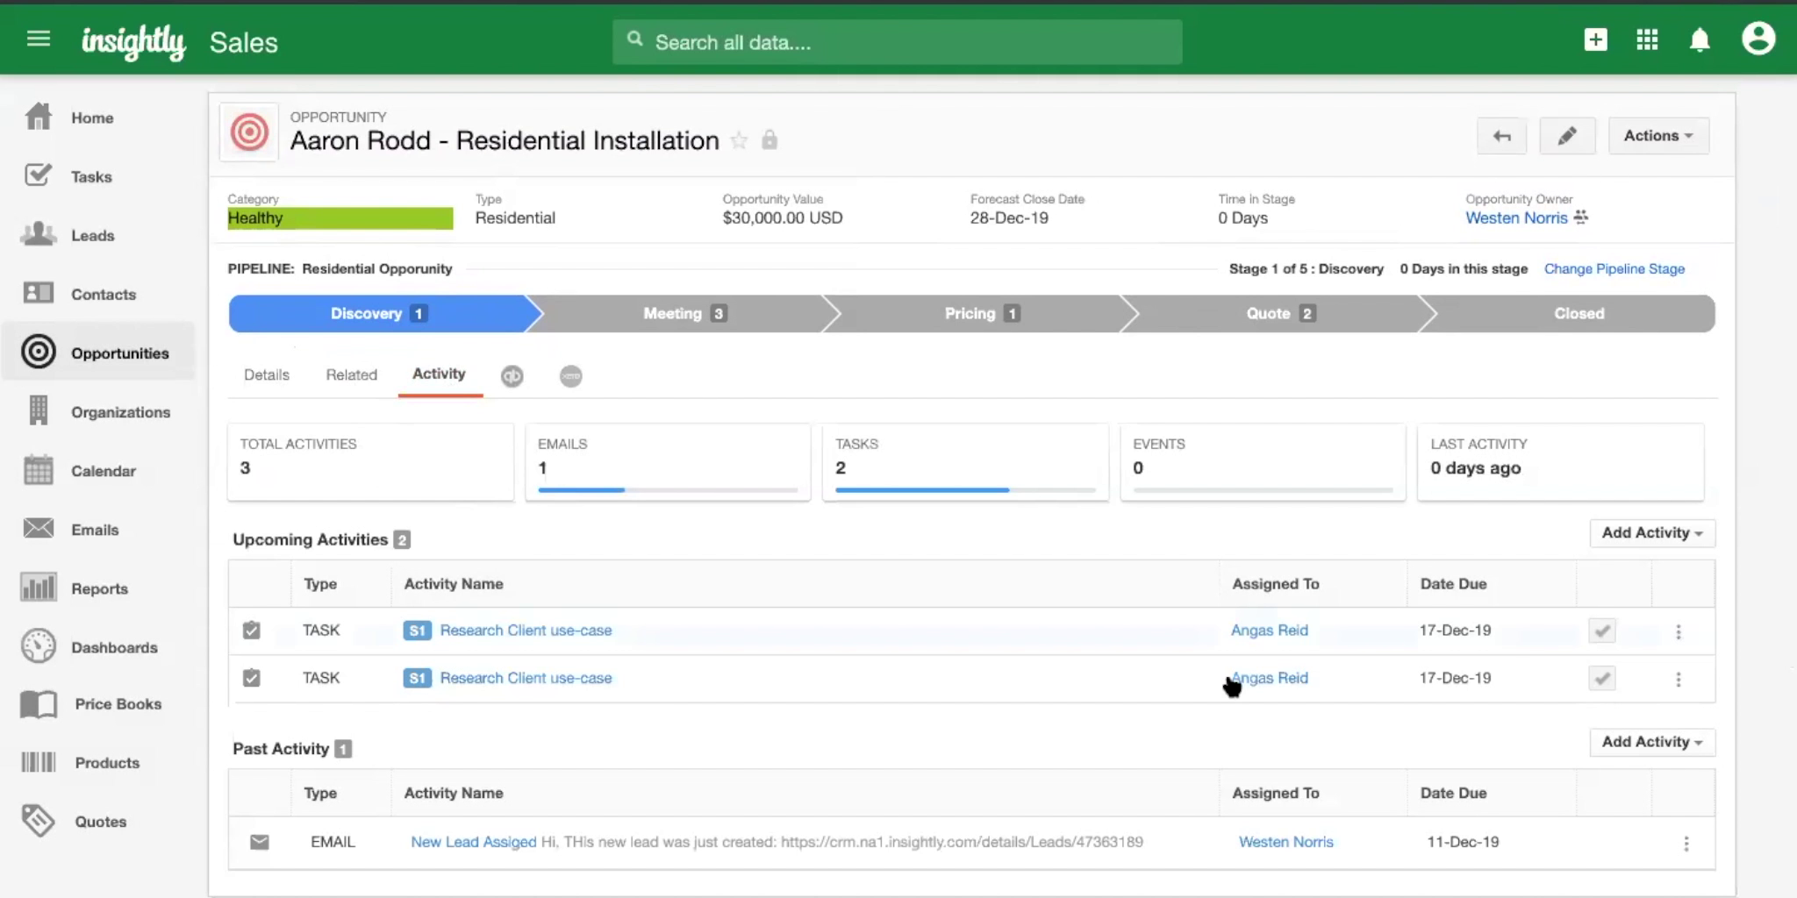
left_click(1647, 535)
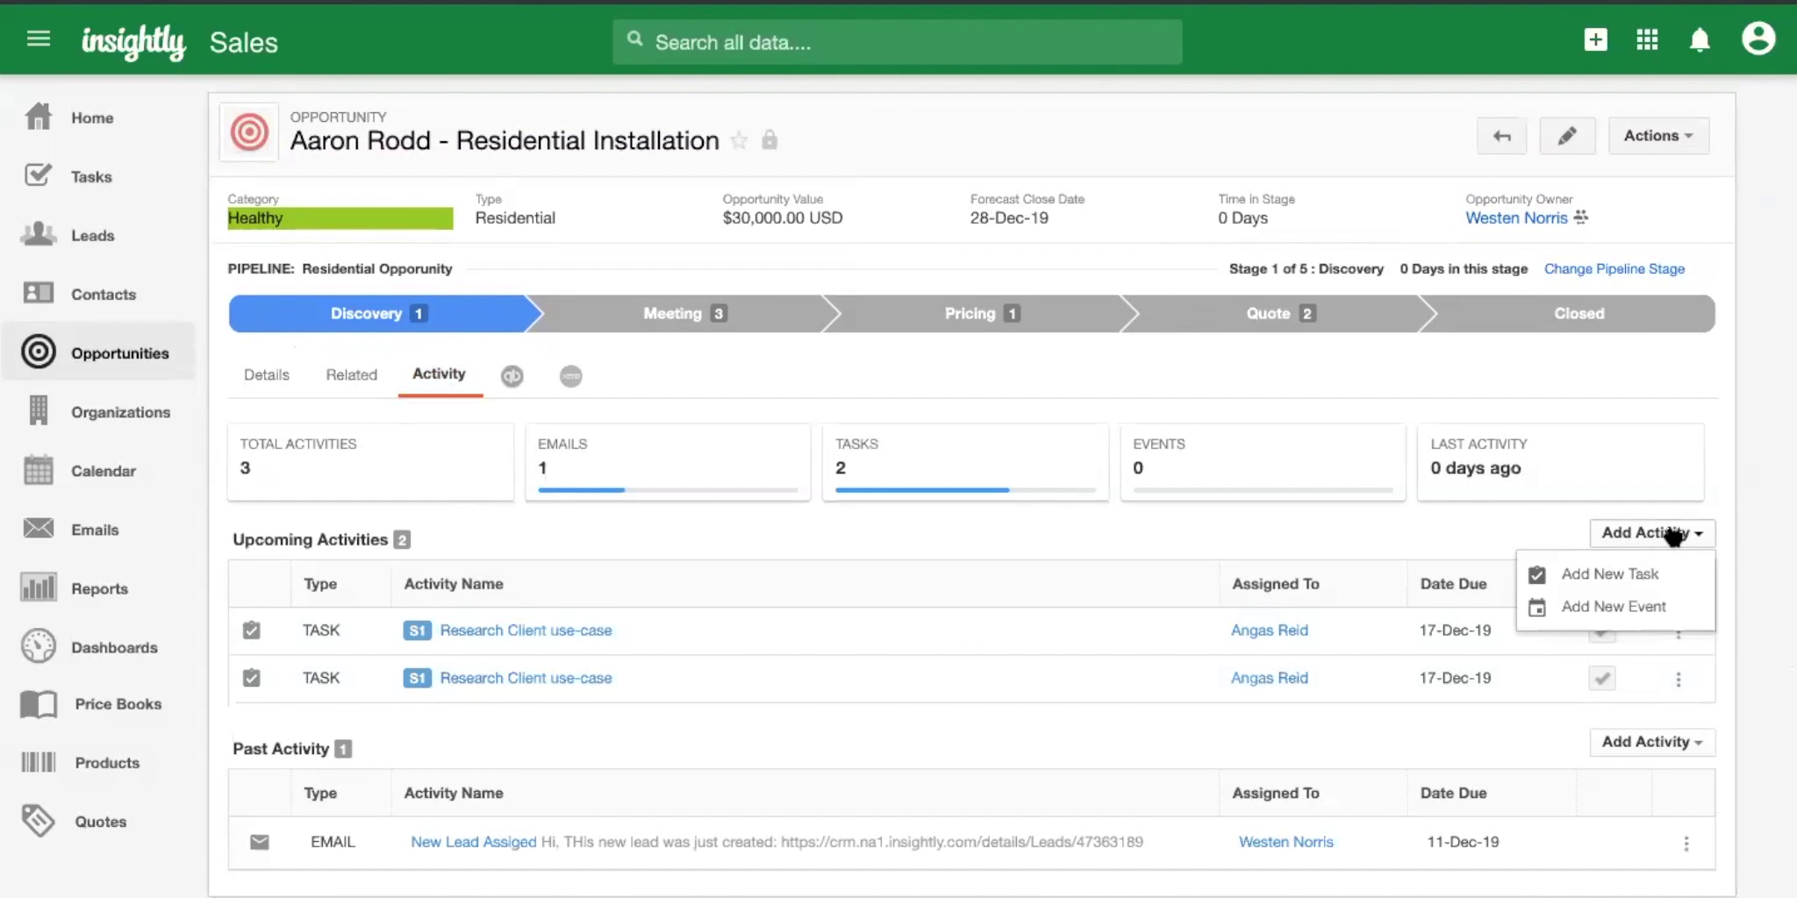
left_click(1476, 522)
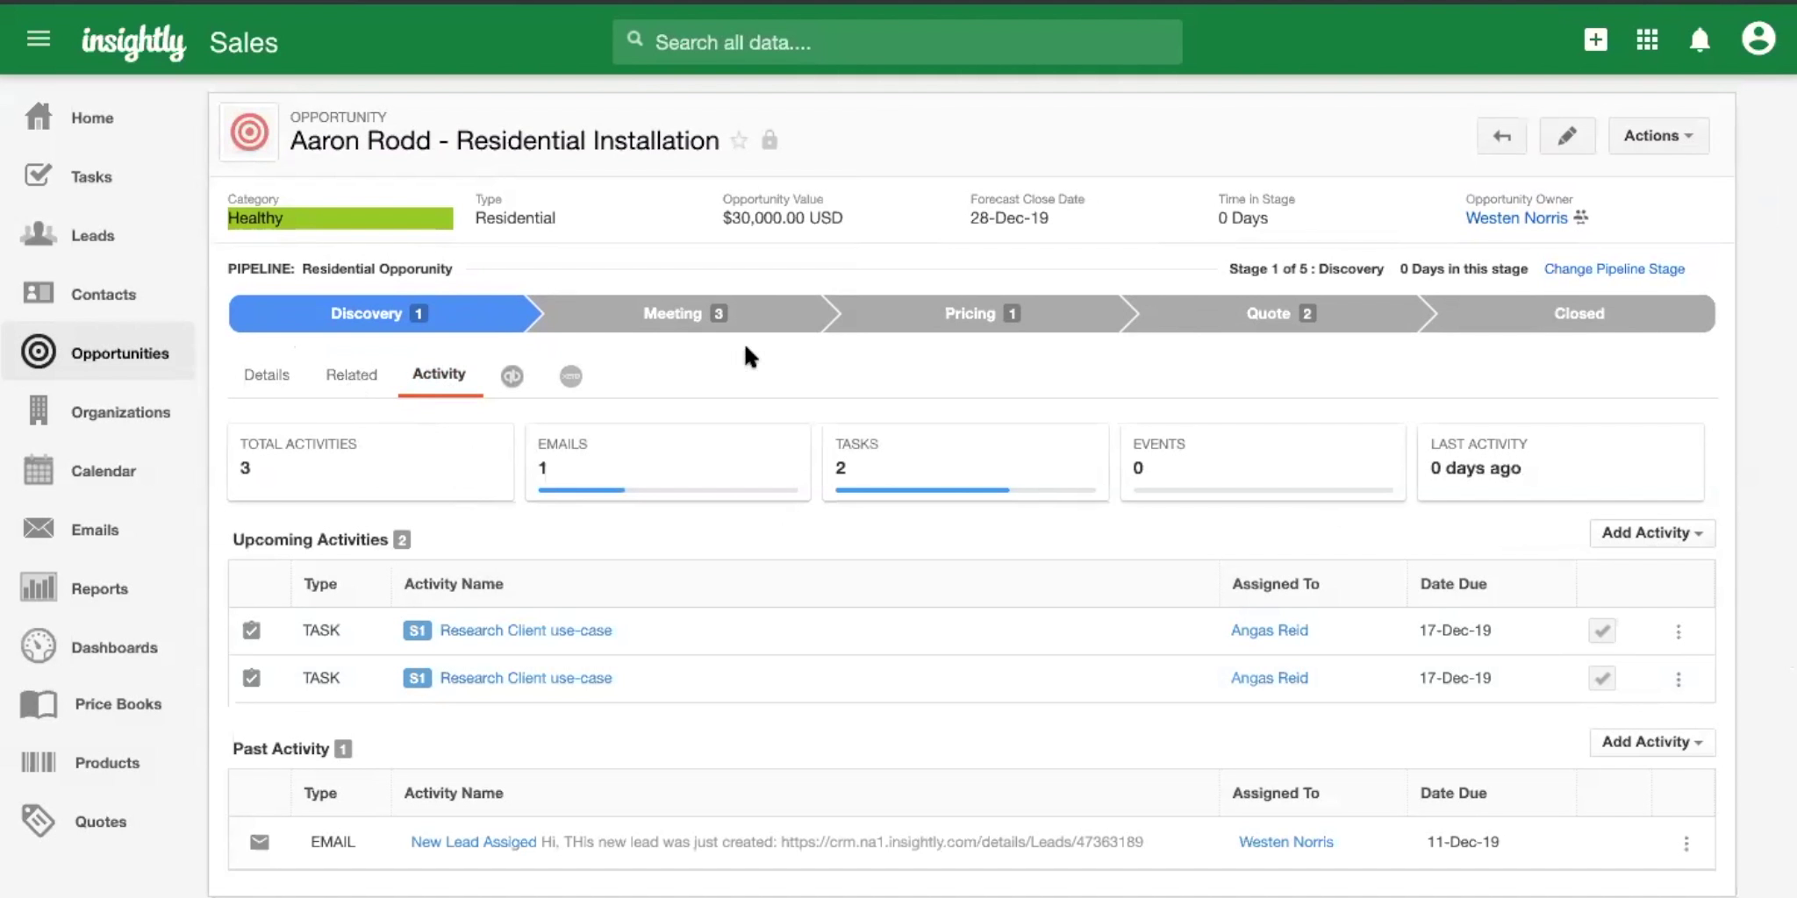
Change the opportunity's pipeline stage to Pricing, keeping the 11-Dec-19 activity set start date, and display its related records.
left_click(946, 326)
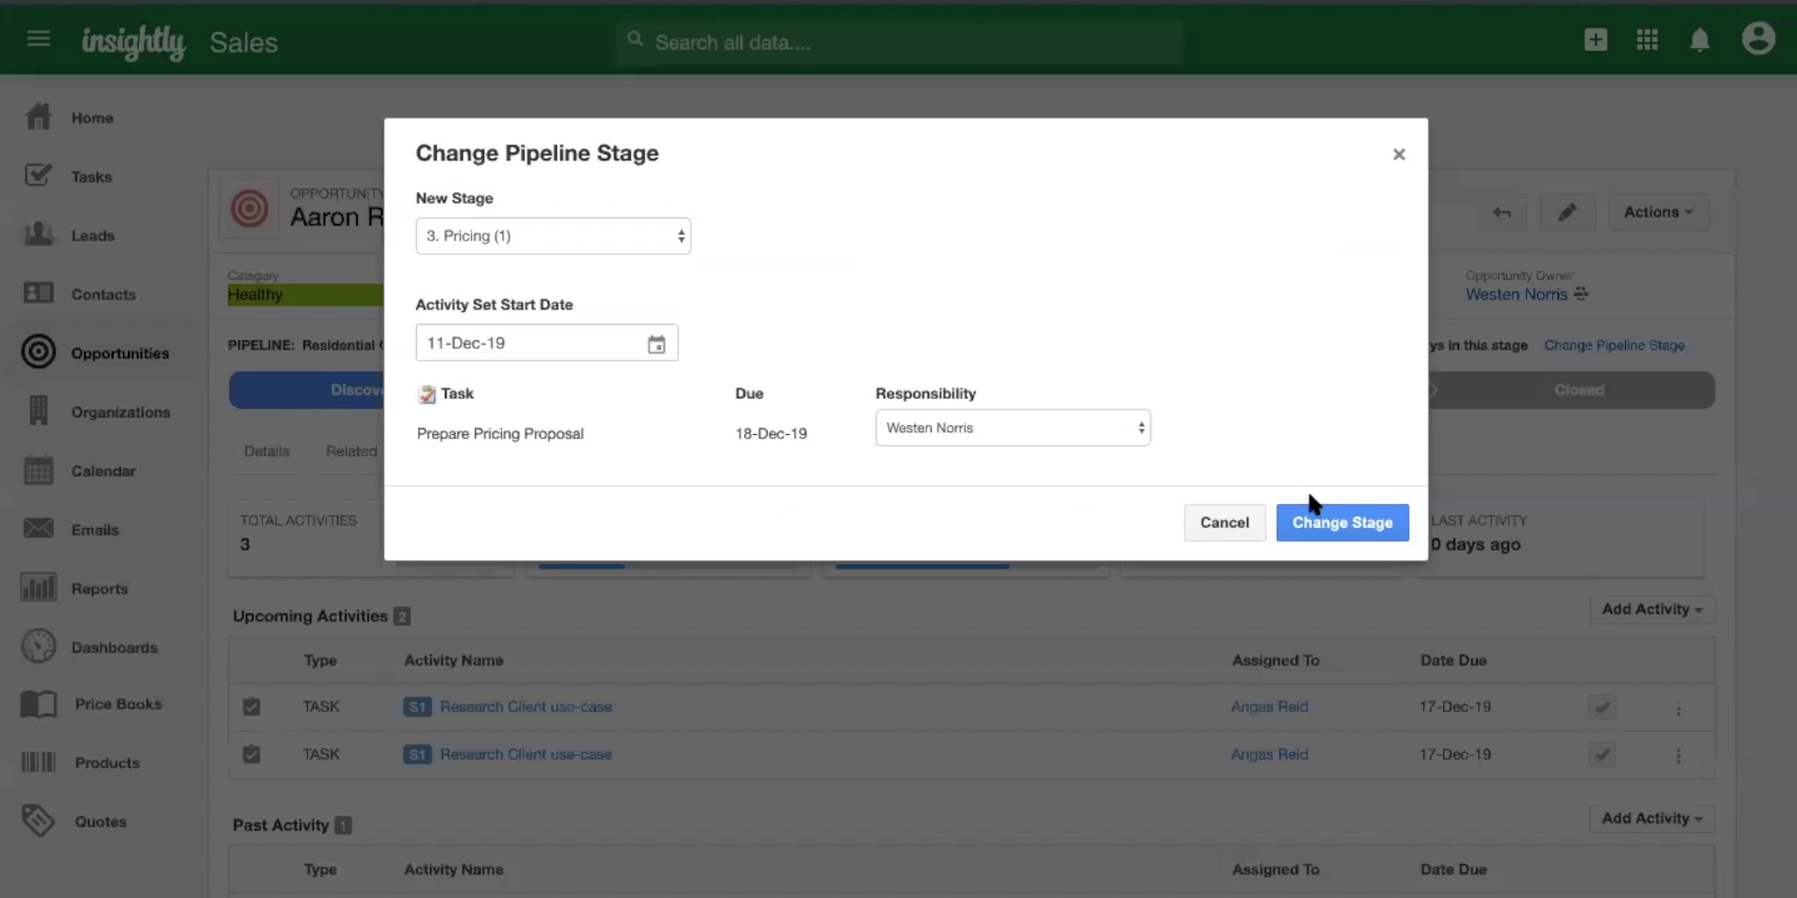
left_click(1316, 522)
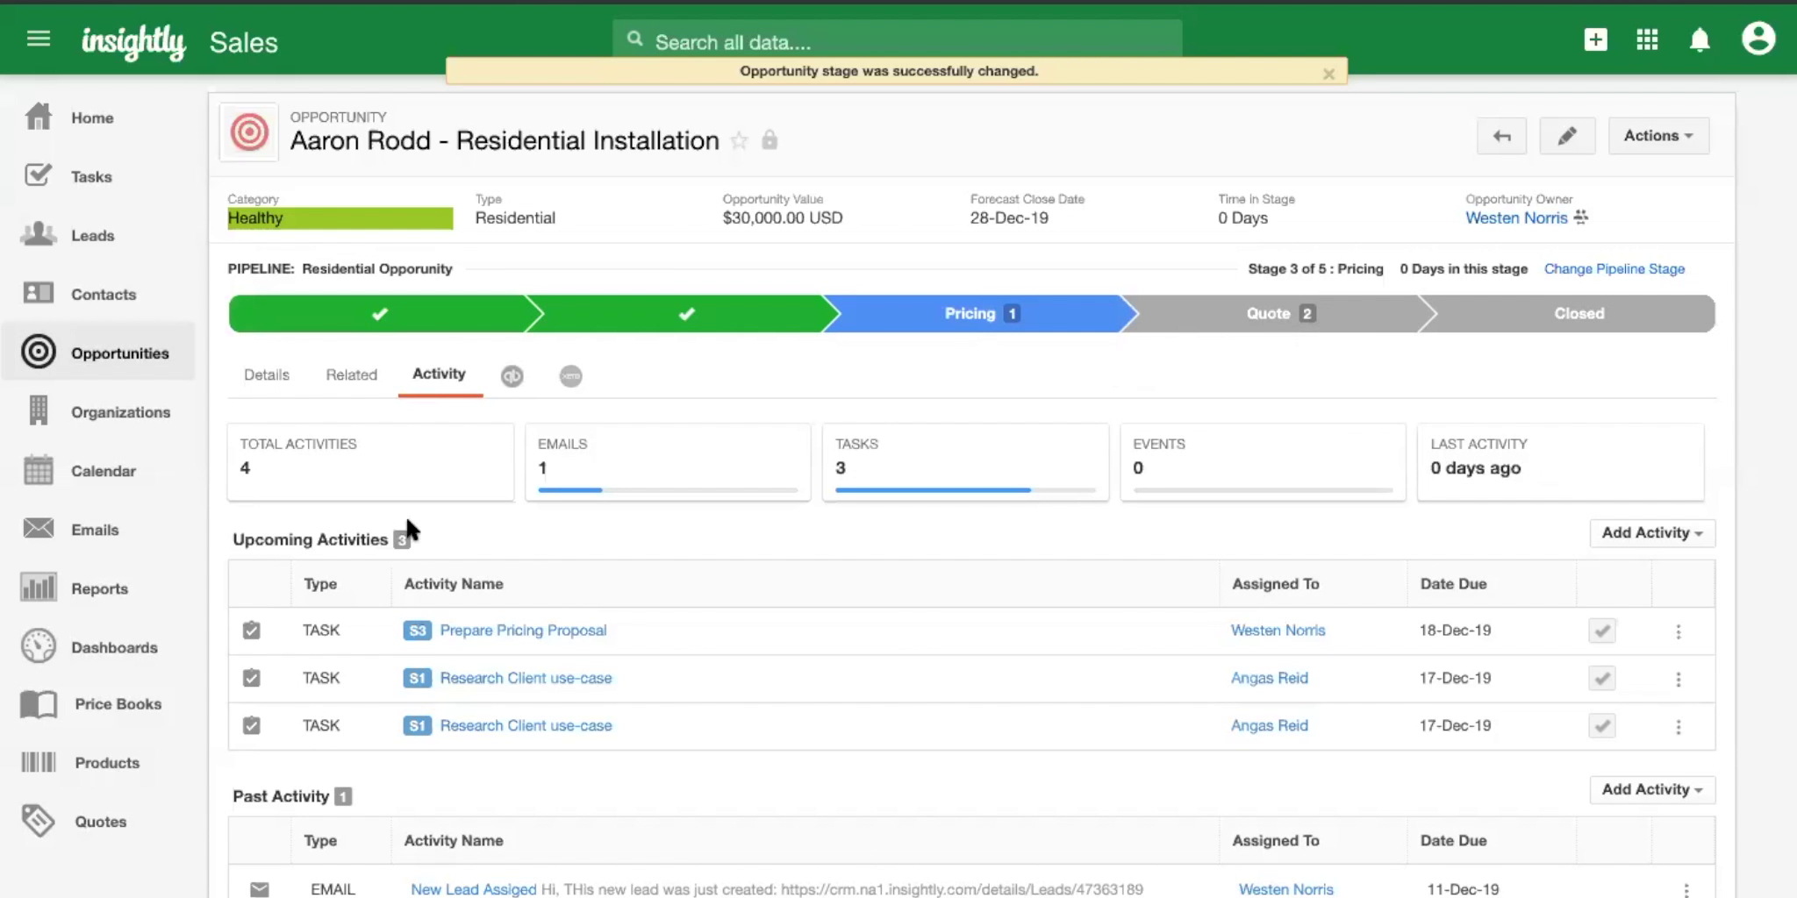
left_click(353, 377)
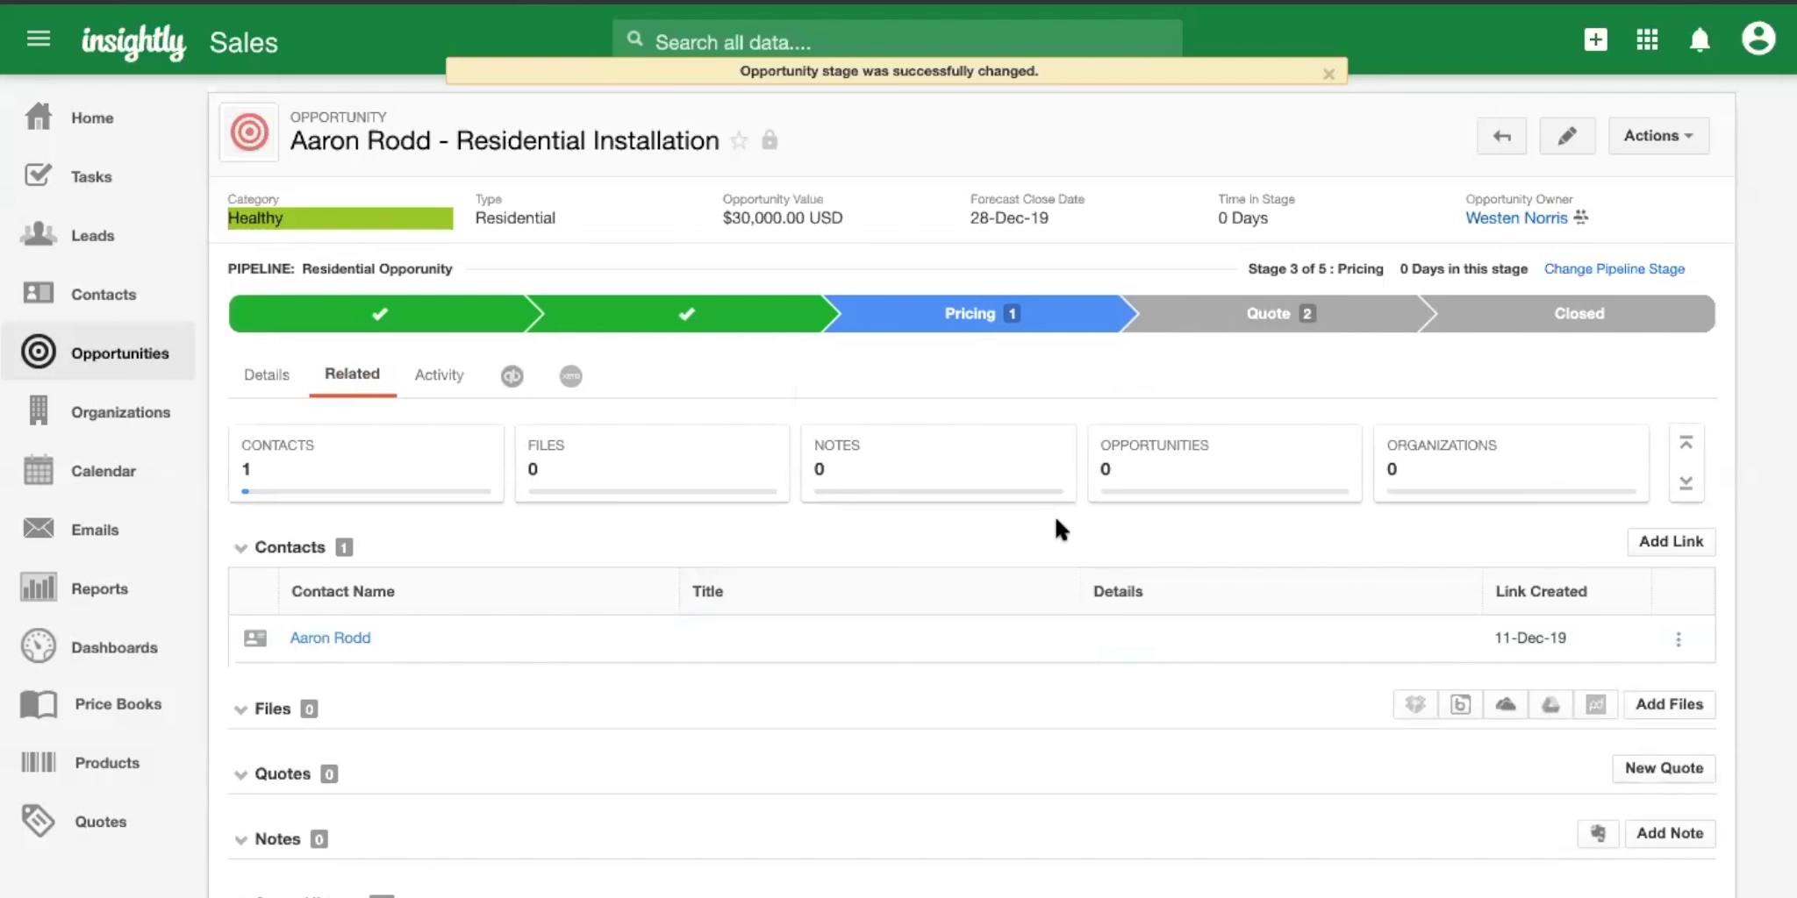
Create a quote on the opportunity named with the customer's first name and "Install", and display the quote's related records.
left_click(1637, 769)
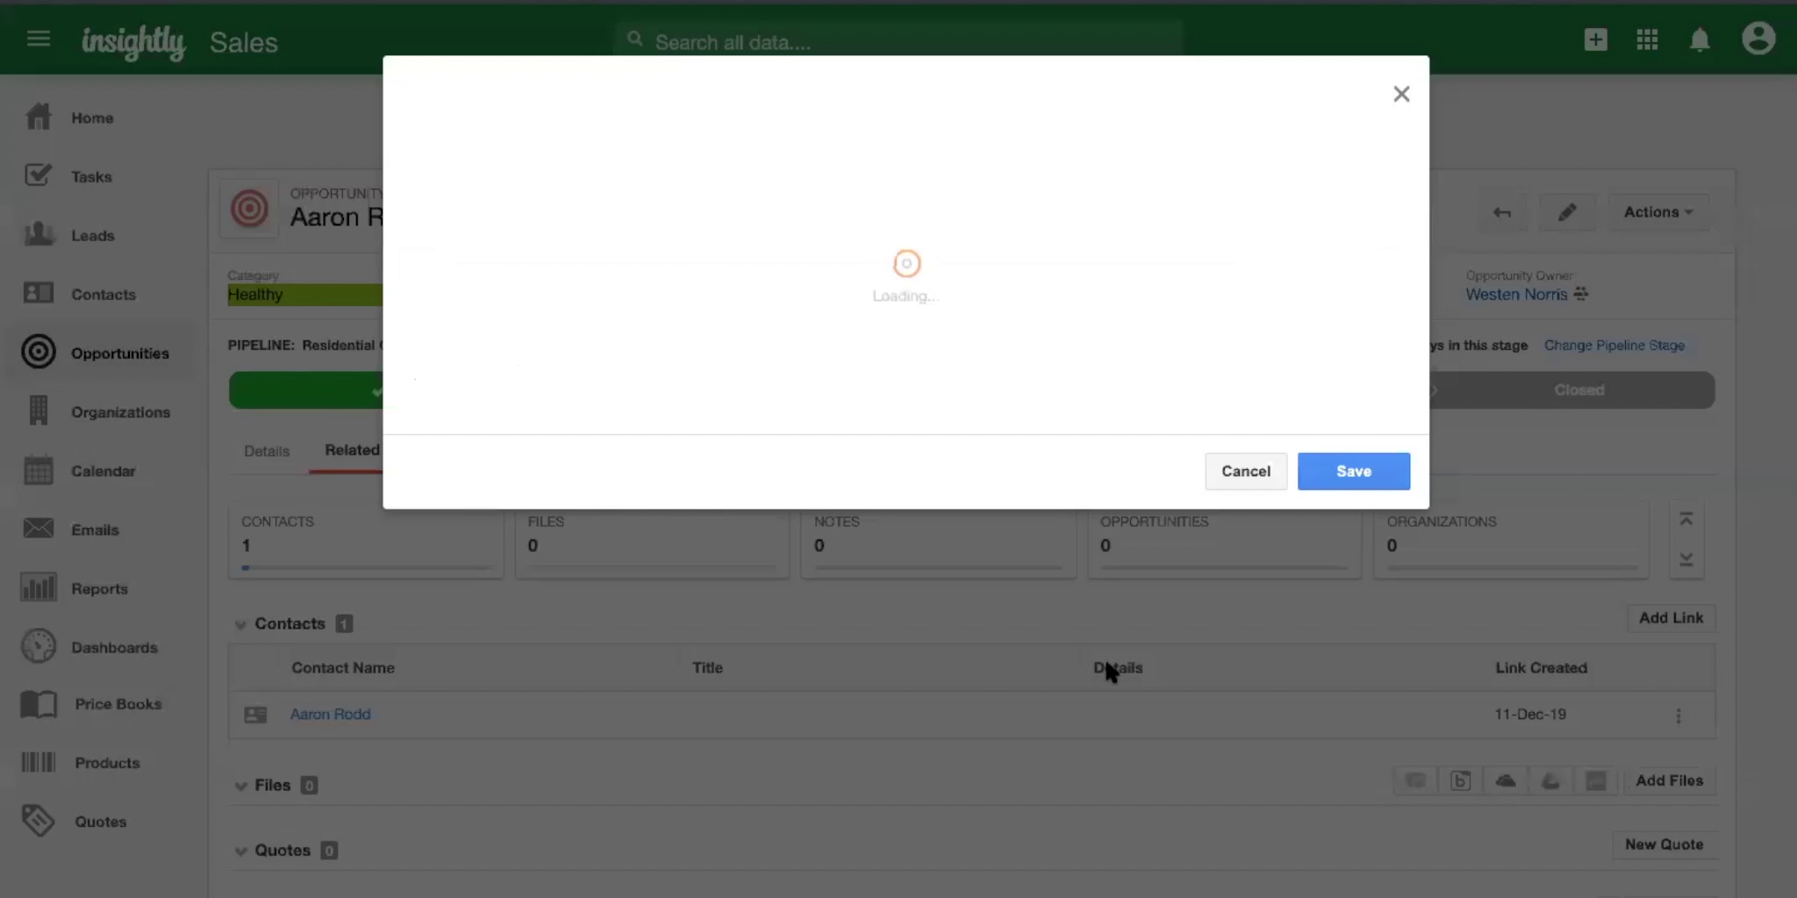
type("Aaron Install")
key("Return")
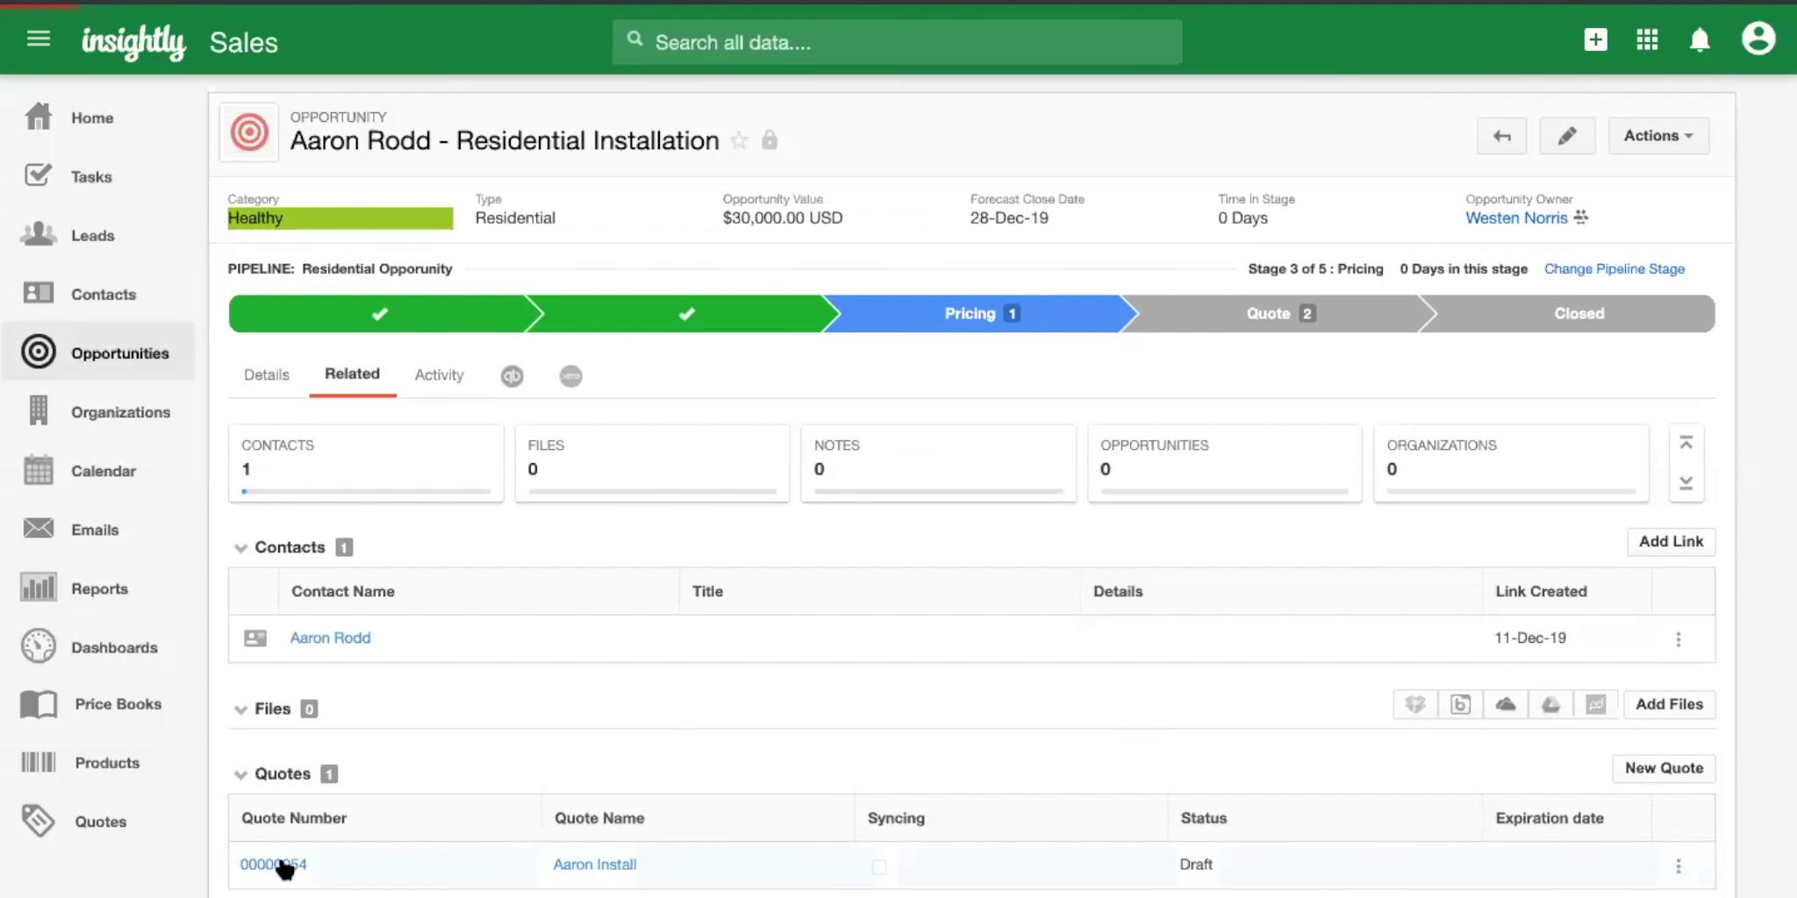
left_click(279, 863)
left_click(352, 377)
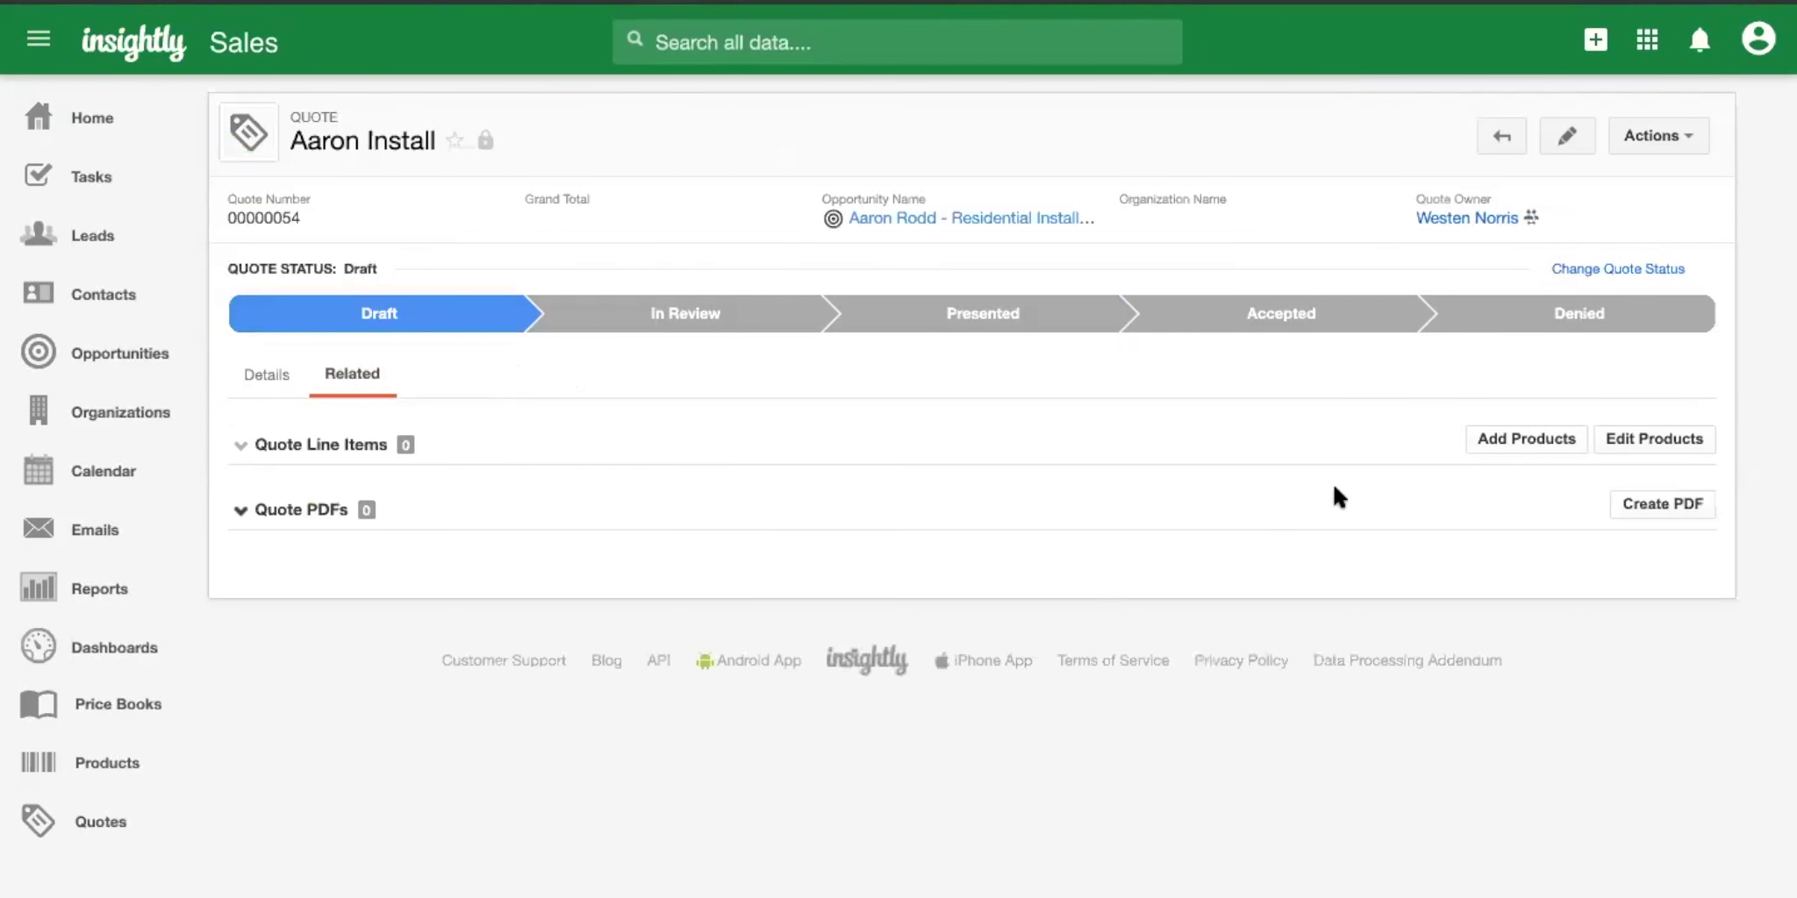
Add the 10 x 5.5 Solar Panel product to the quote with a quantity of 10 and save the line item.
left_click(1526, 438)
left_click(1375, 307)
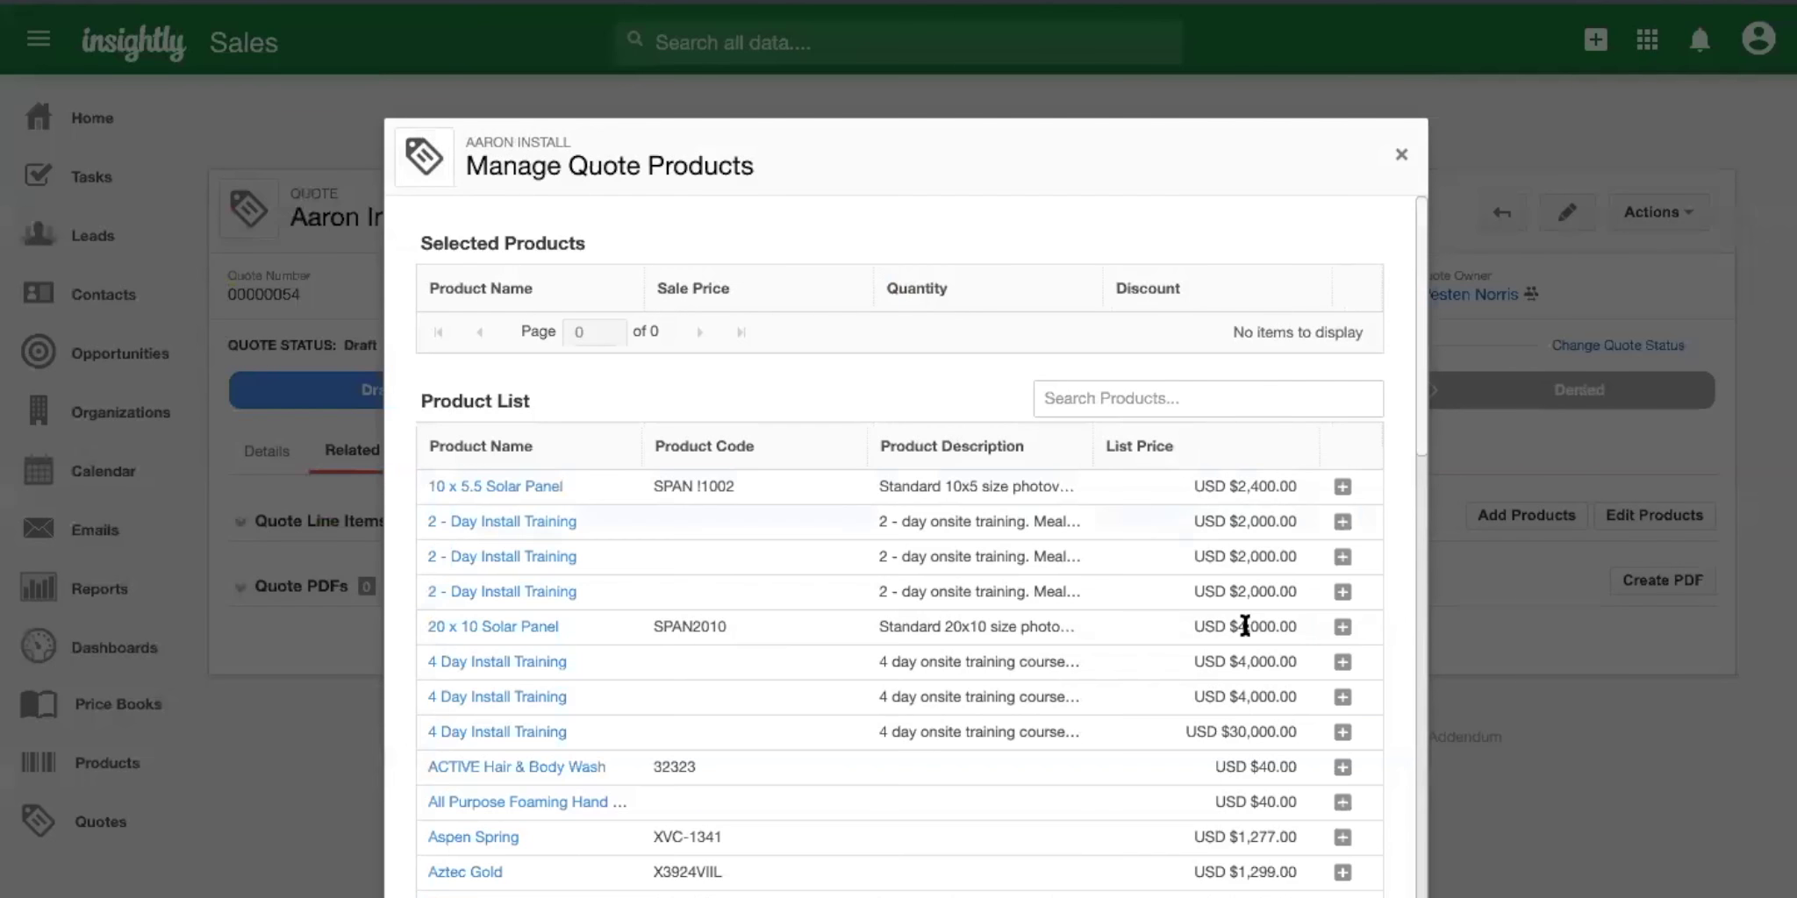
left_click(1334, 483)
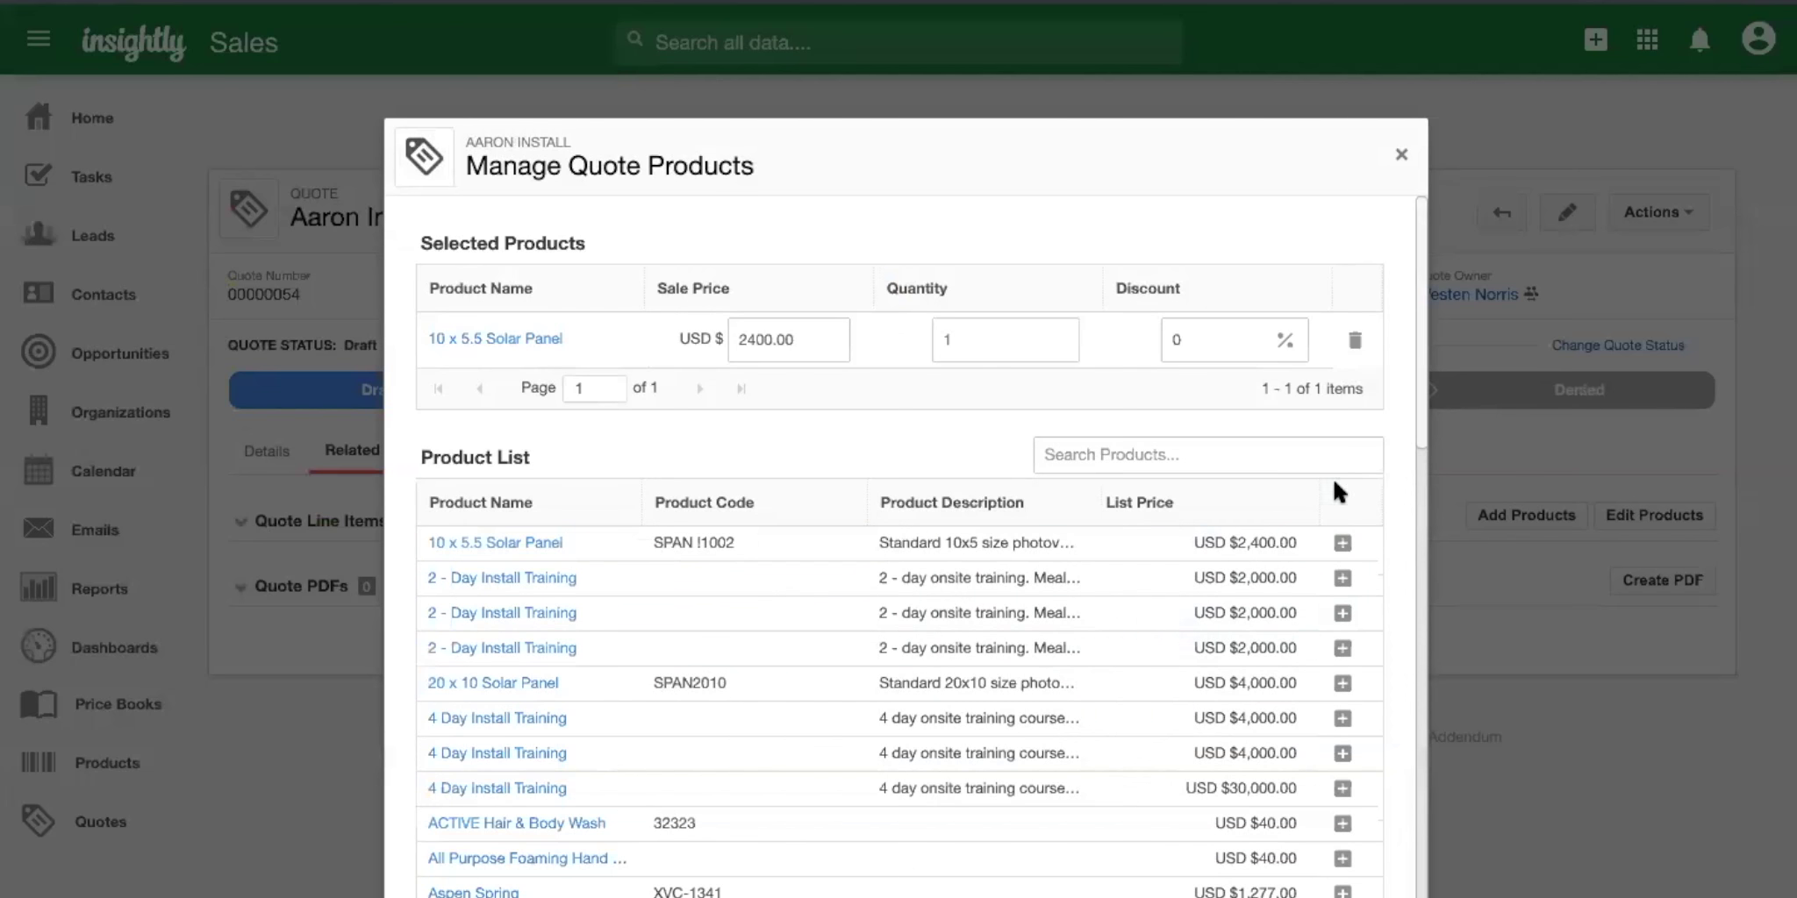
left_click(954, 355)
type("0")
key("Return")
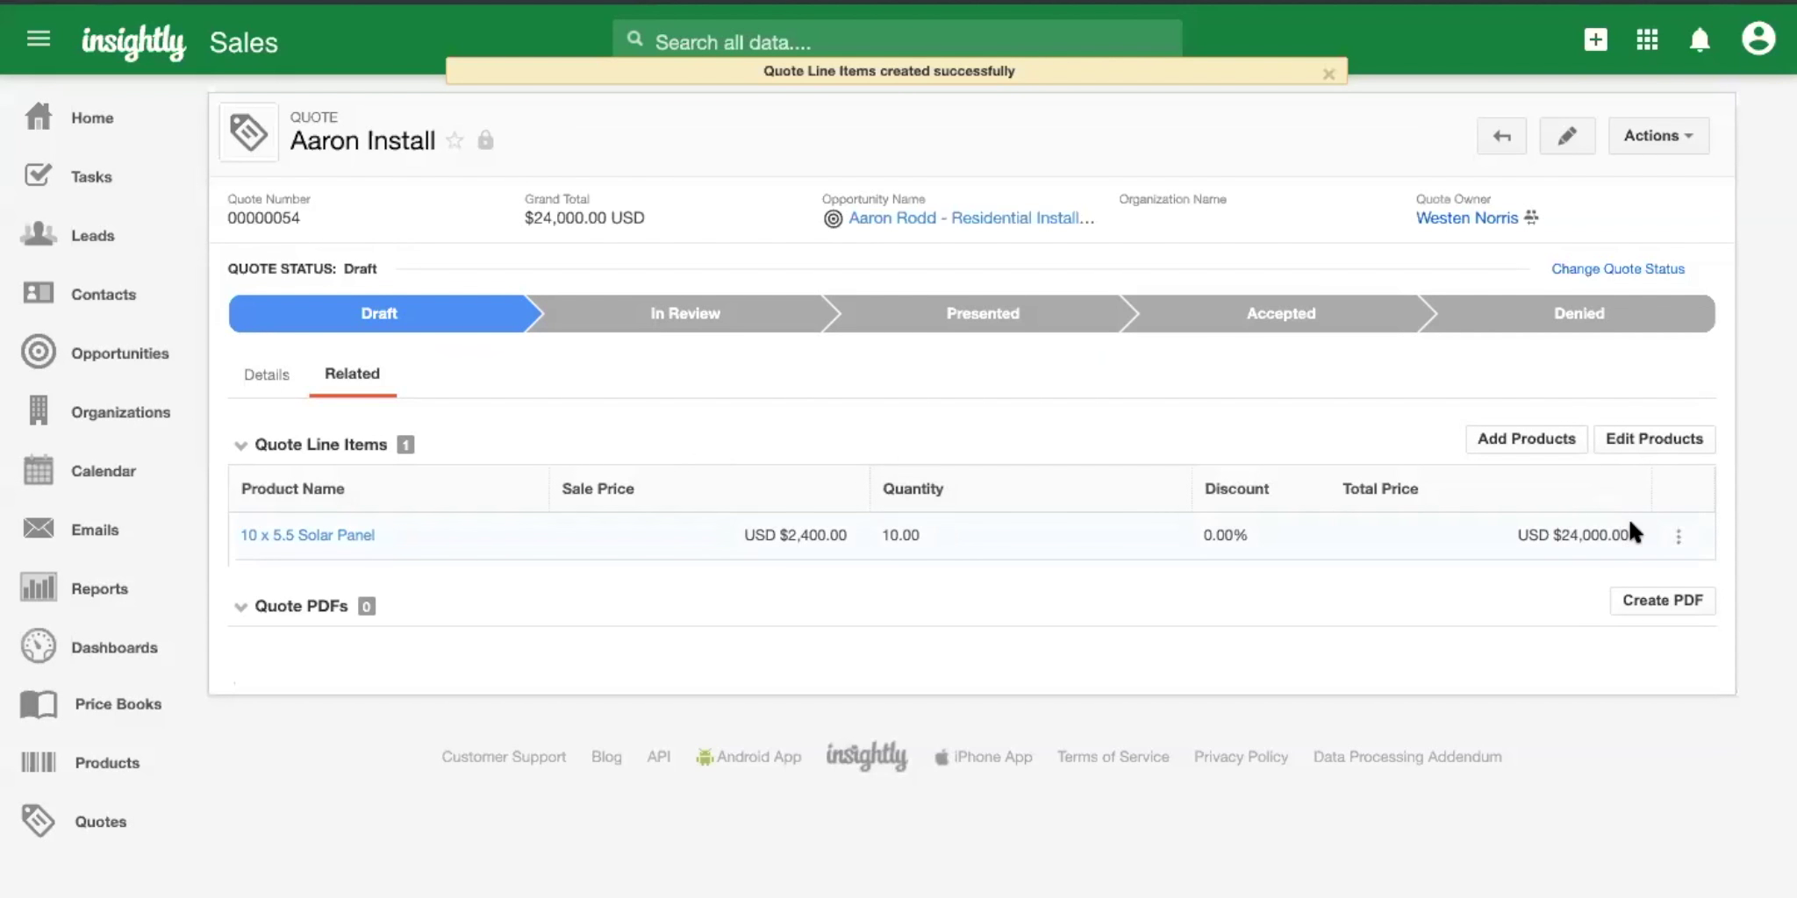
Examine the actions available for the quote, and return to the related records of its parent opportunity.
left_click(1688, 154)
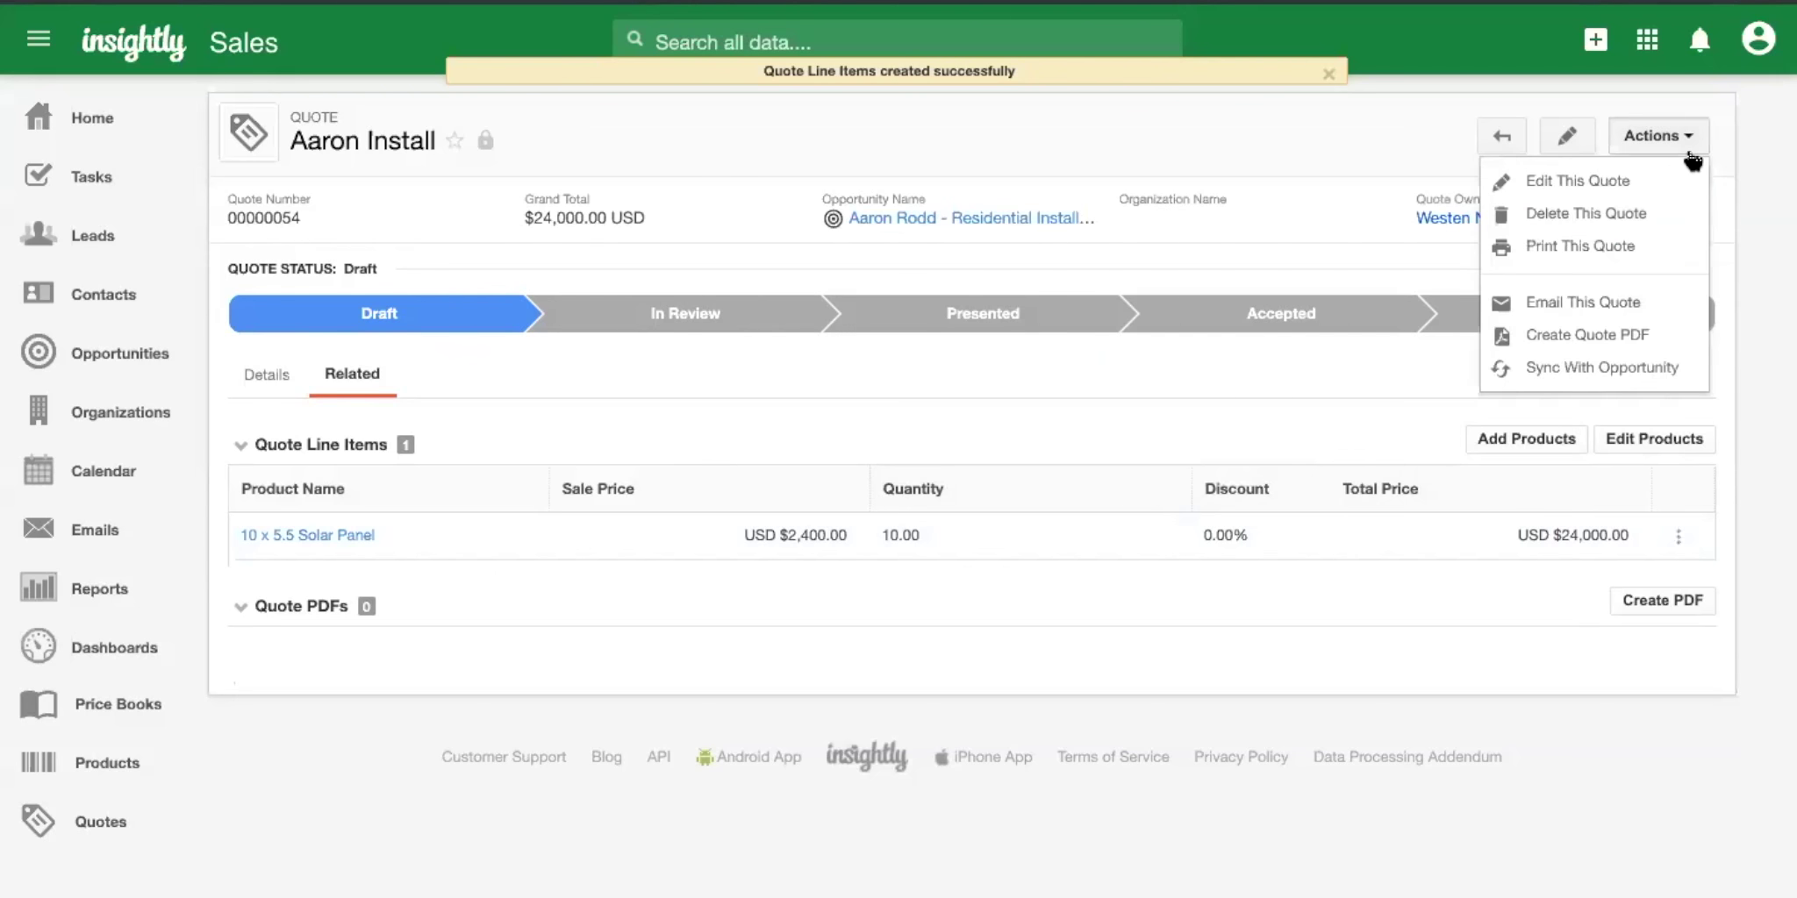
left_click(1672, 153)
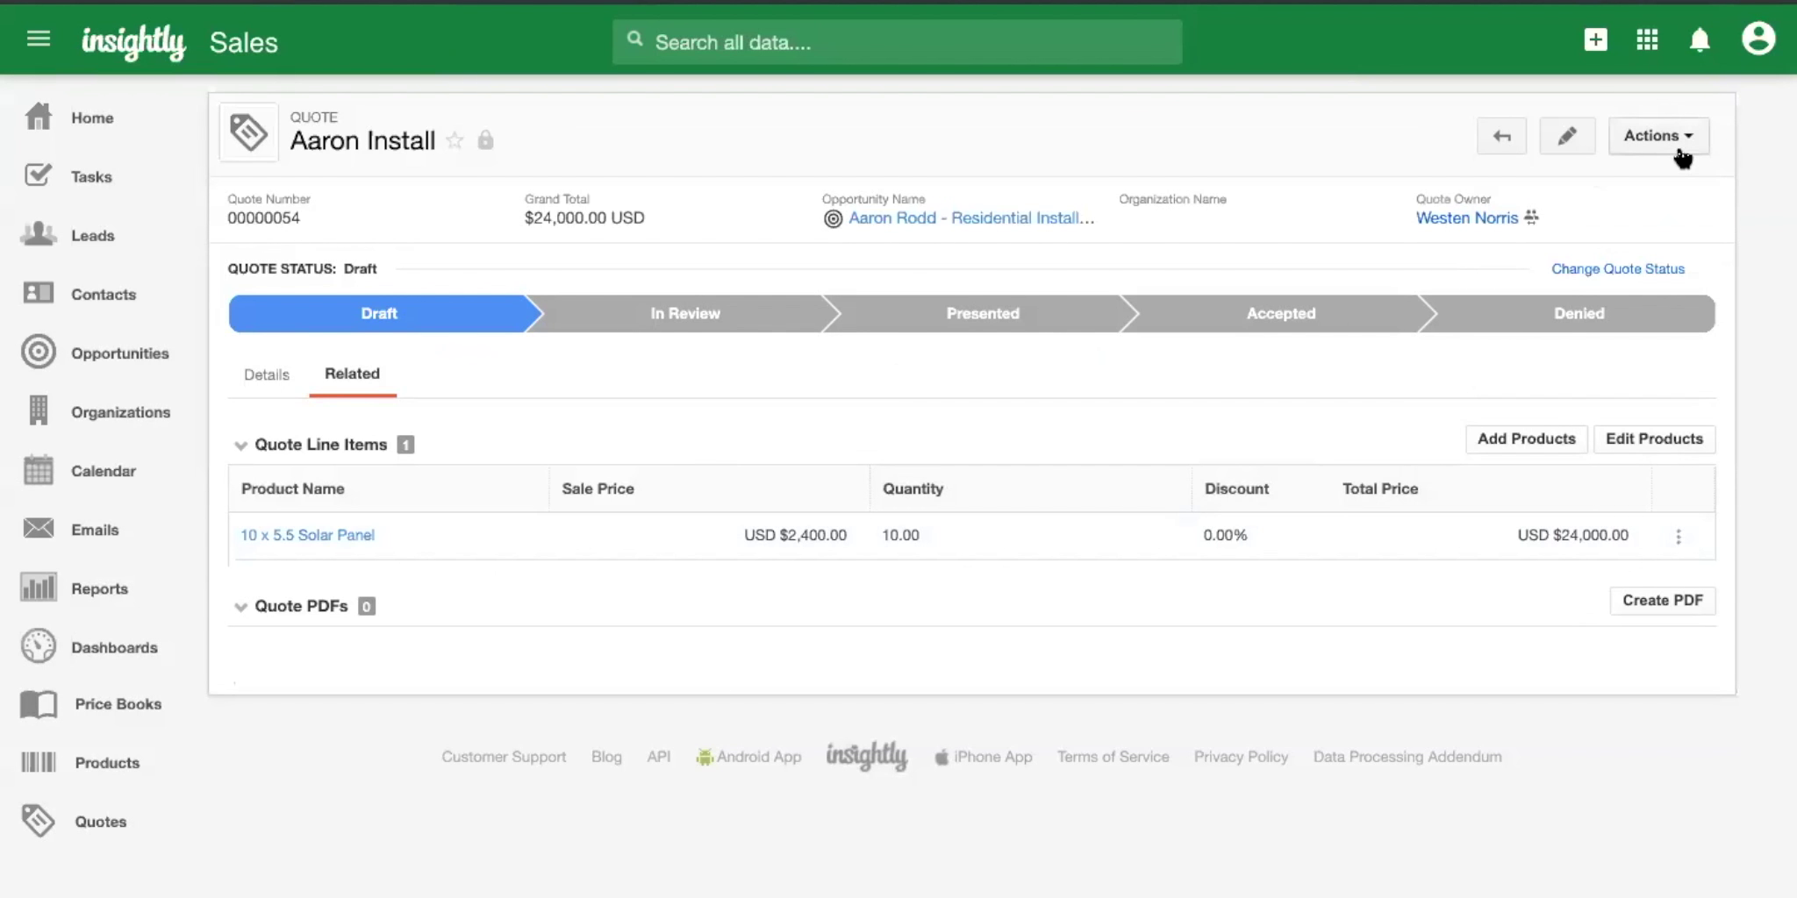
left_click(945, 220)
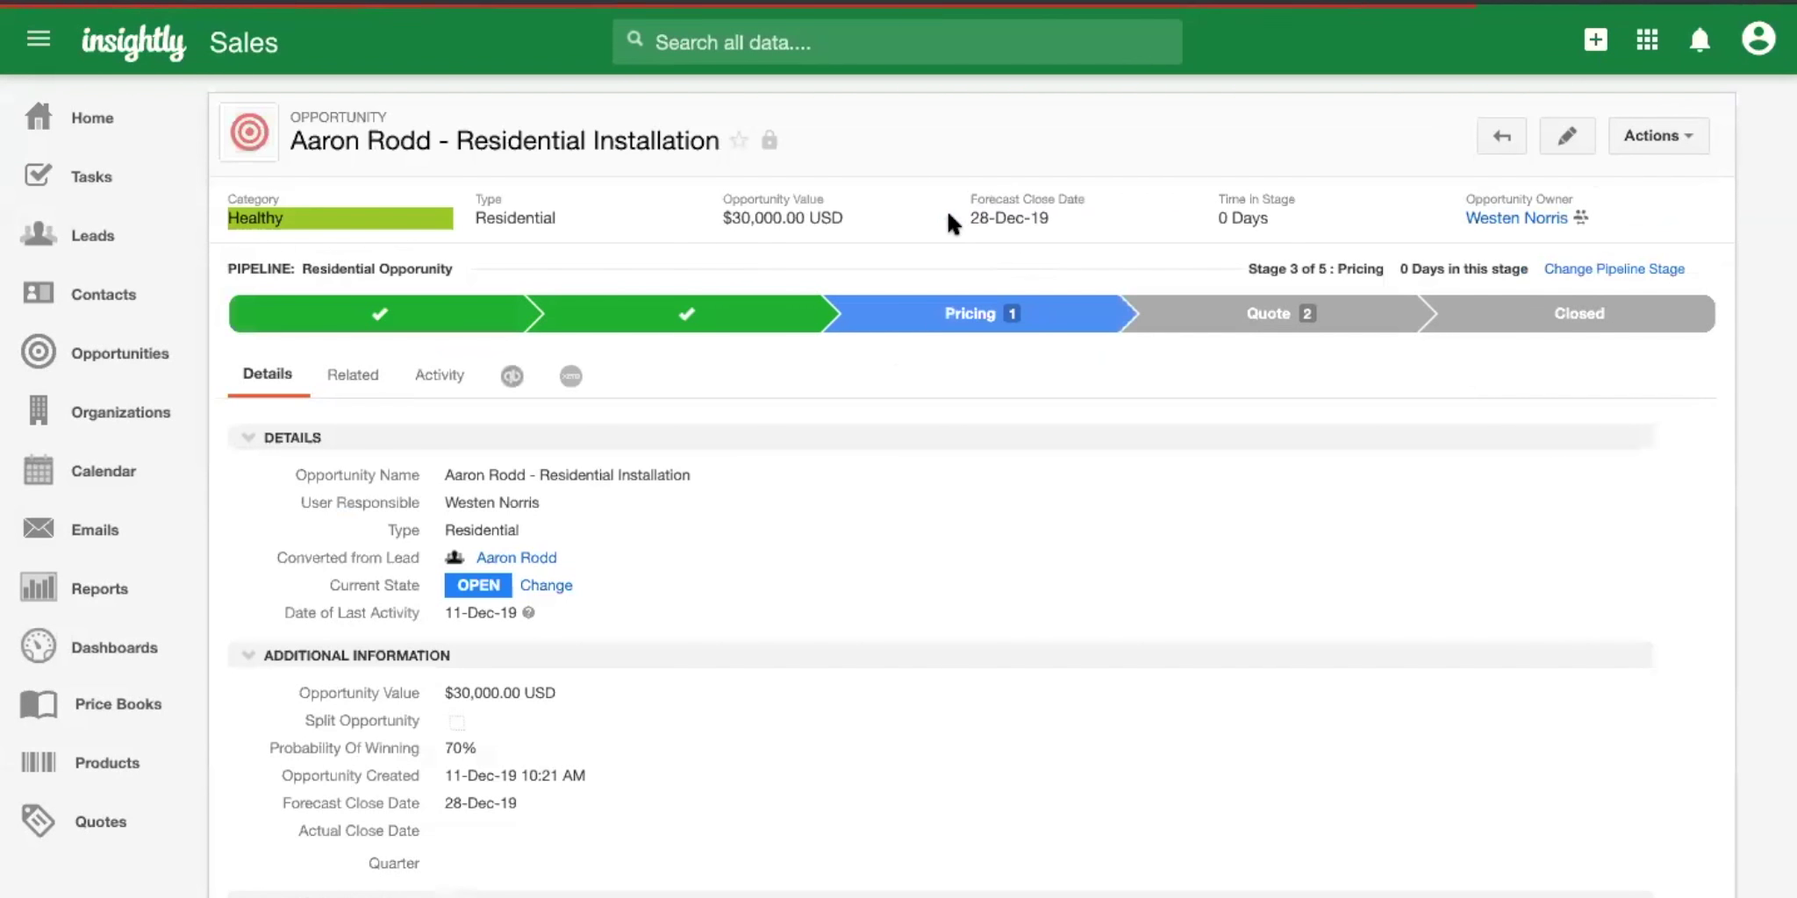
left_click(362, 374)
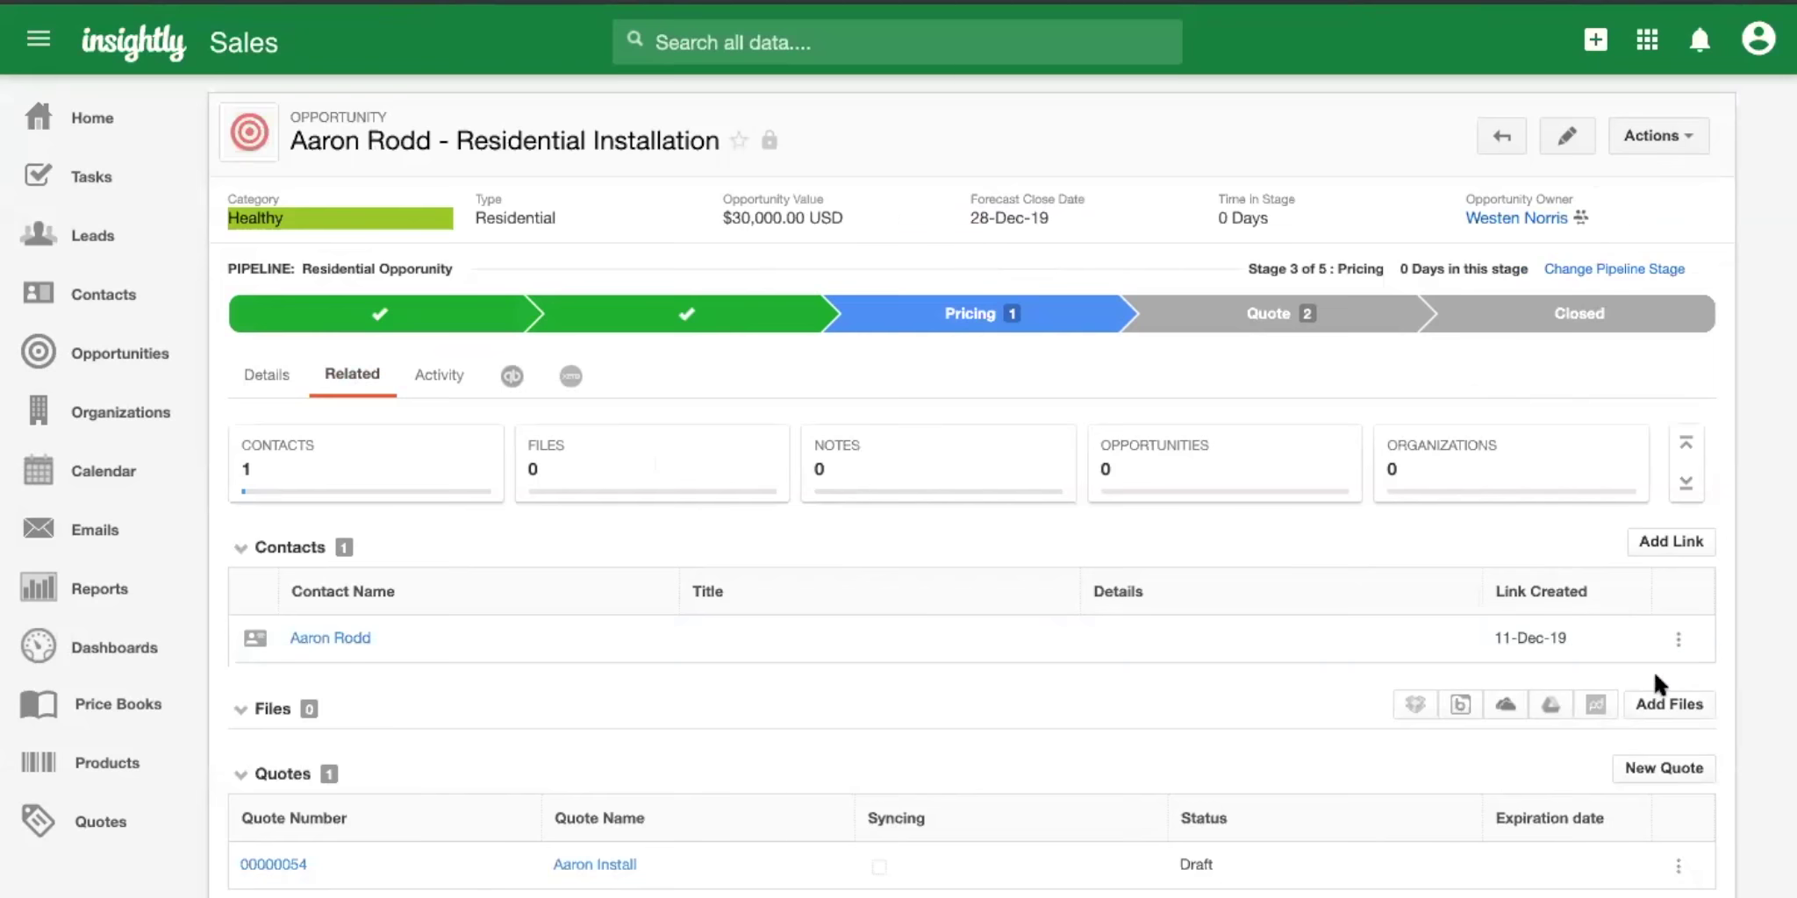
Examine the form for adding files to the opportunity and its other related records, without attaching a file.
left_click(1666, 703)
left_click(687, 195)
left_click(1270, 442)
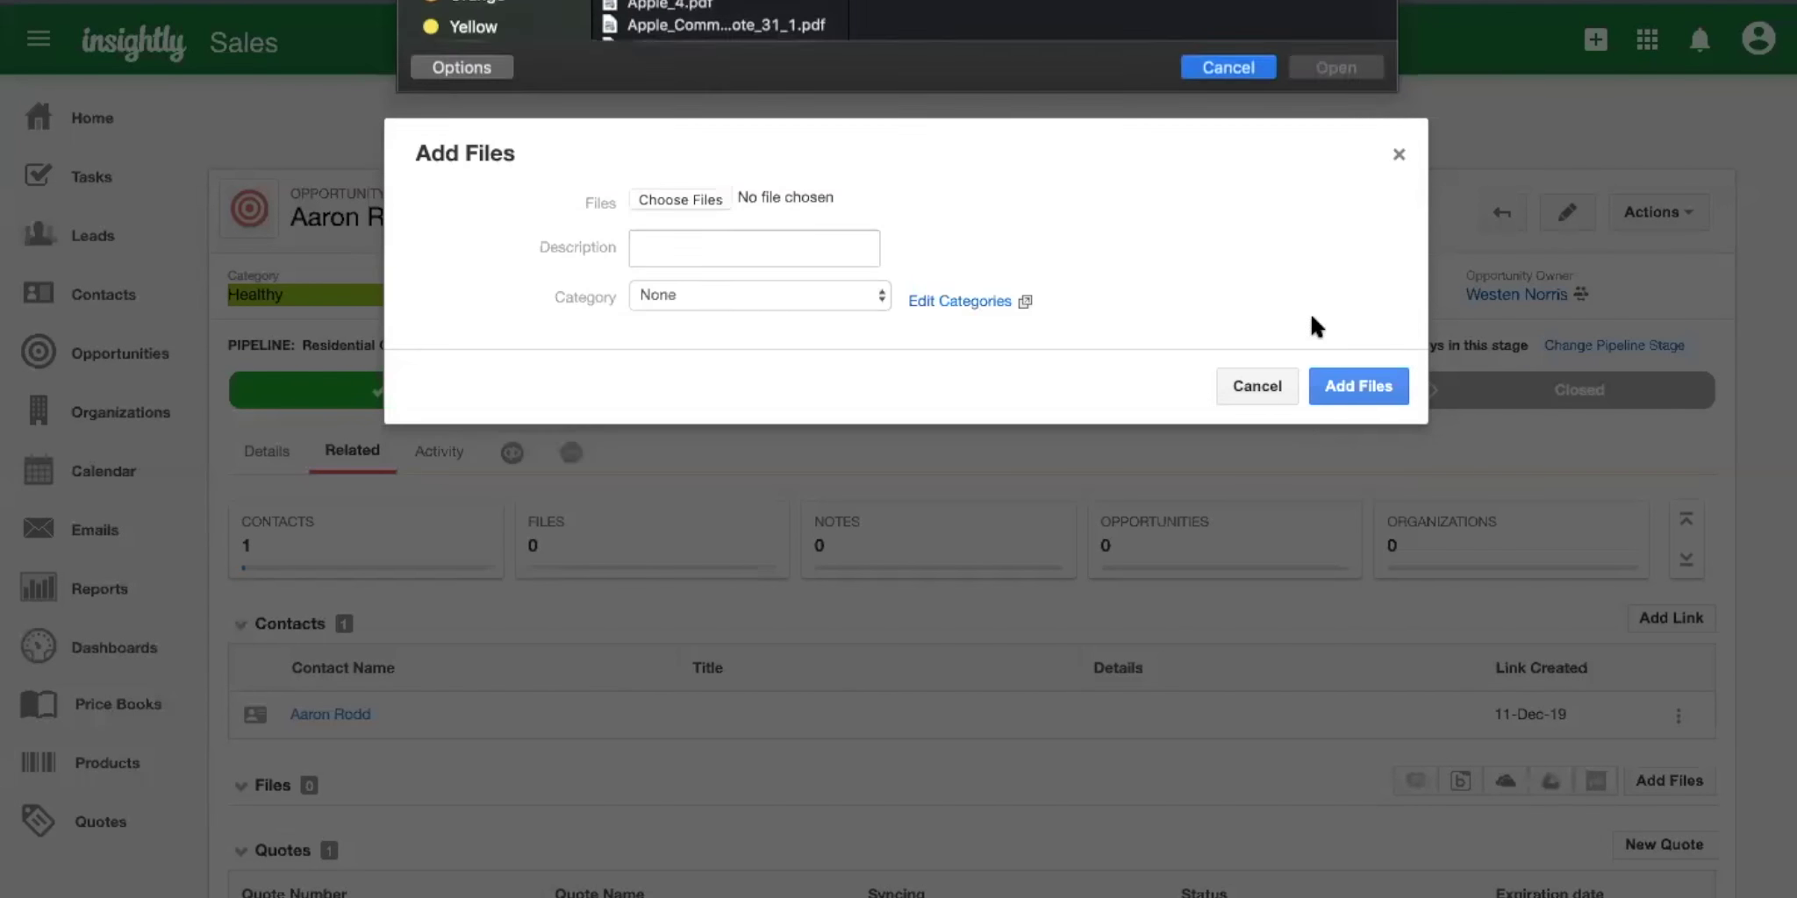
left_click(1397, 159)
scroll(806, 575, "down", 3)
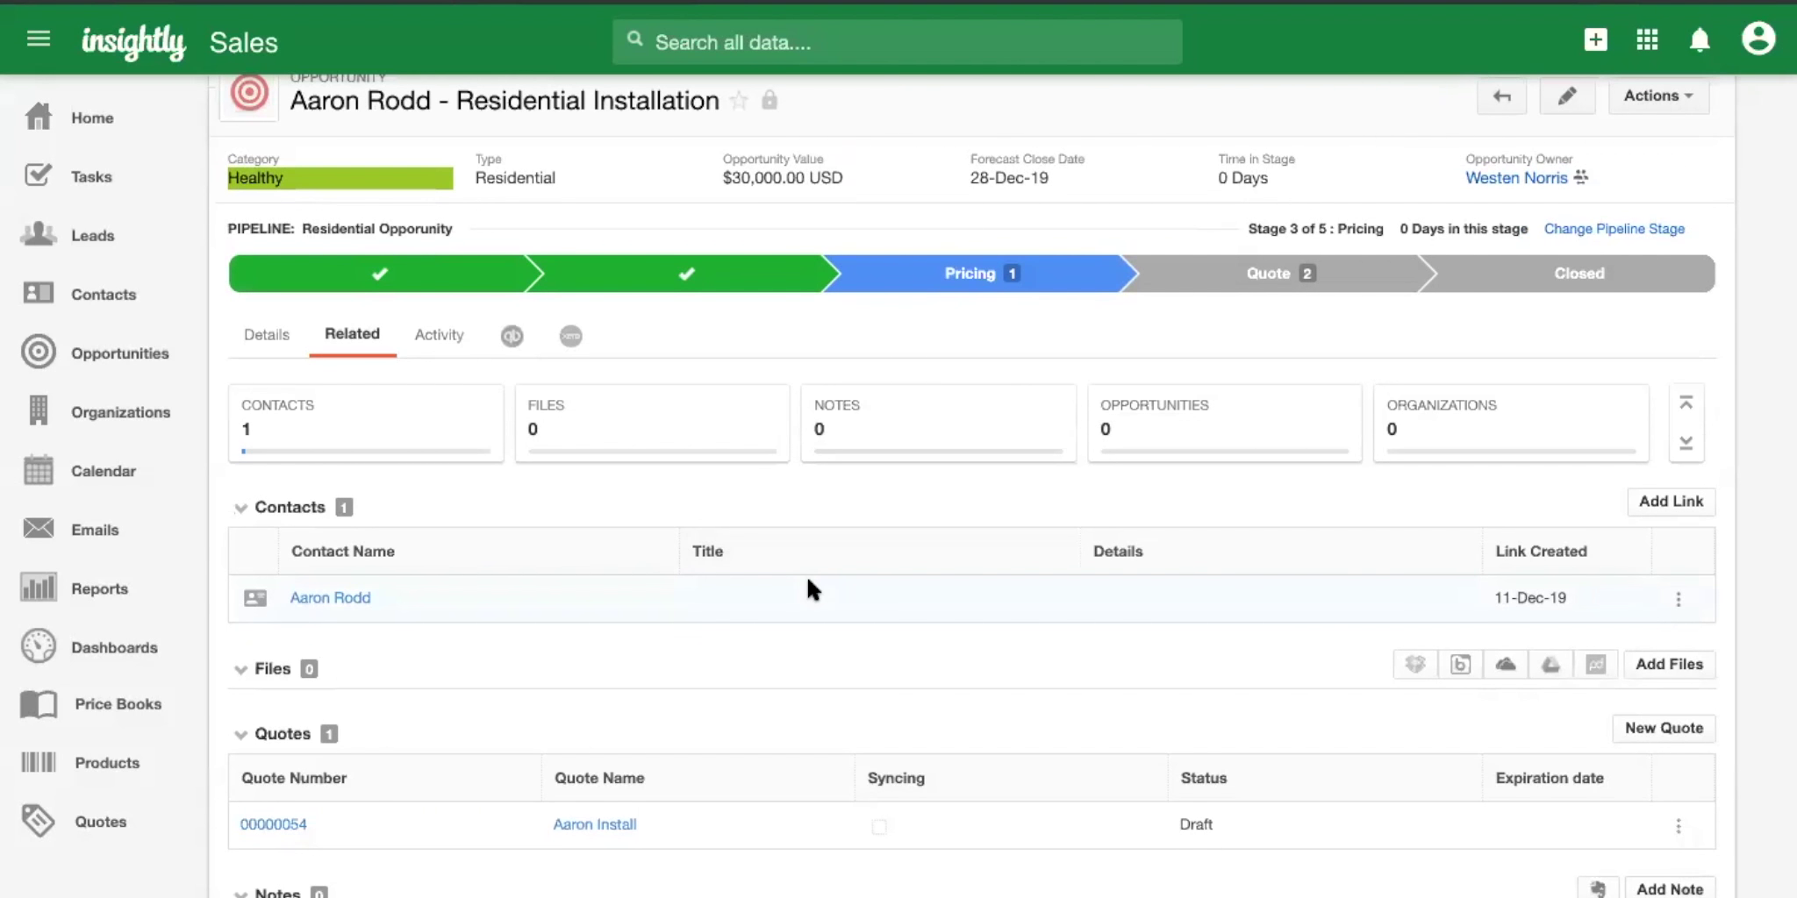
scroll(965, 625, "down", 1)
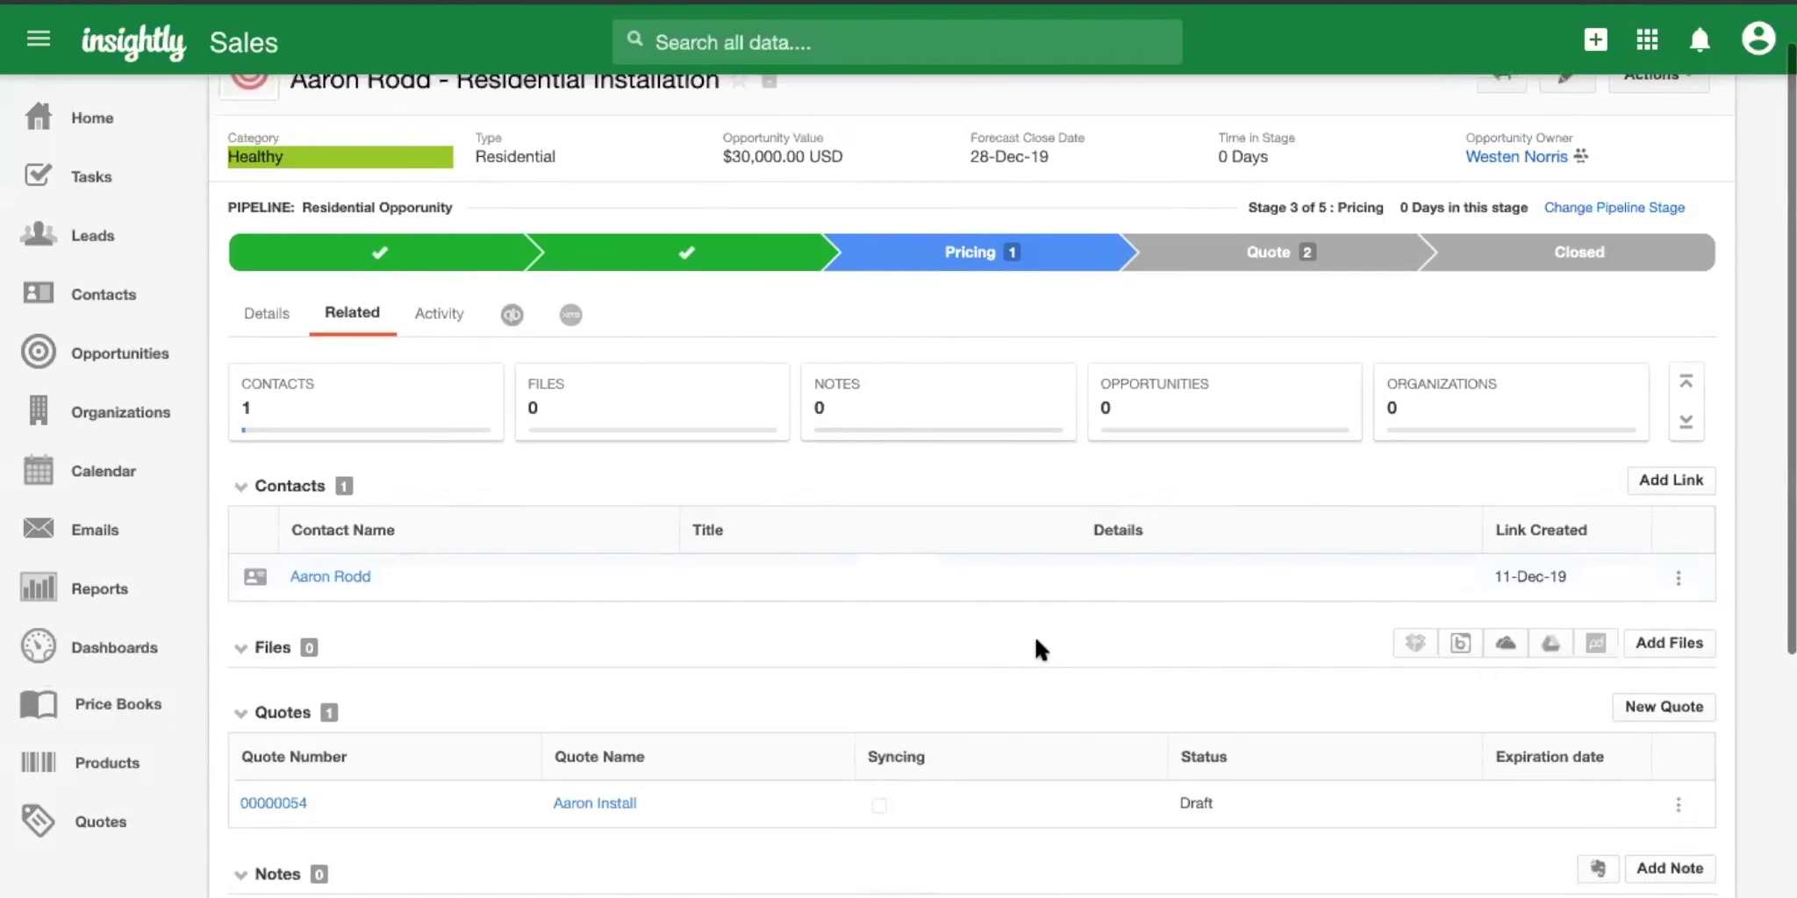
scroll(1140, 649, "down", 1)
left_click(1653, 606)
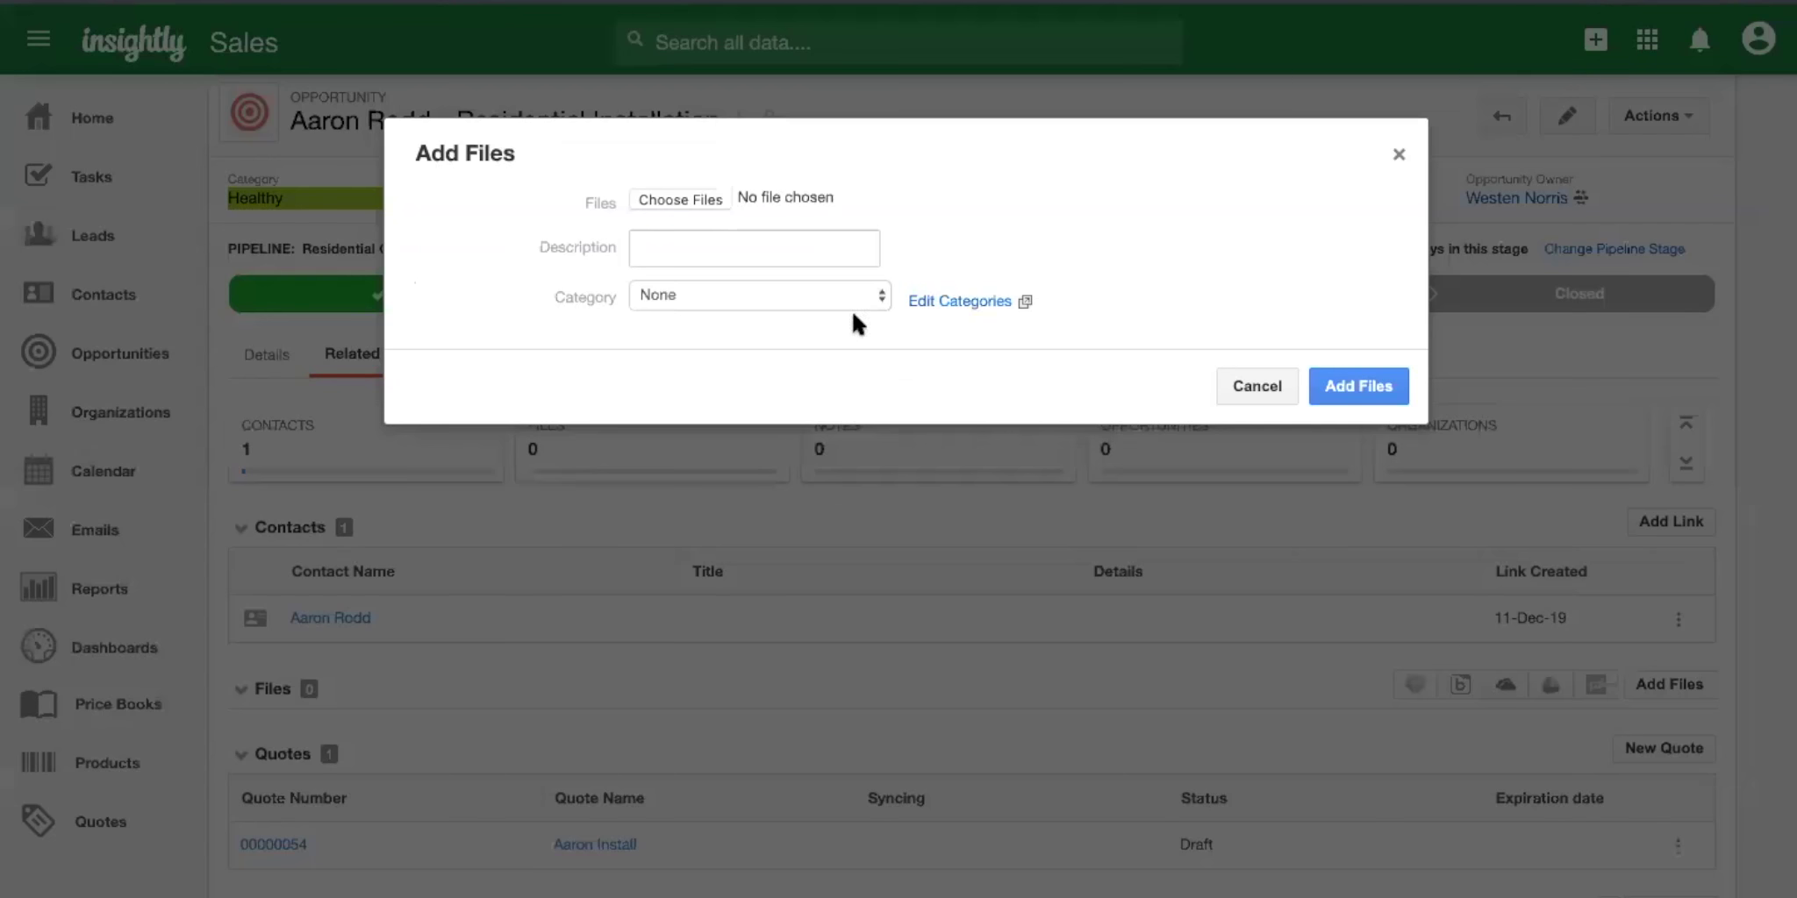
left_click(1396, 155)
scroll(1048, 680, "down", 5)
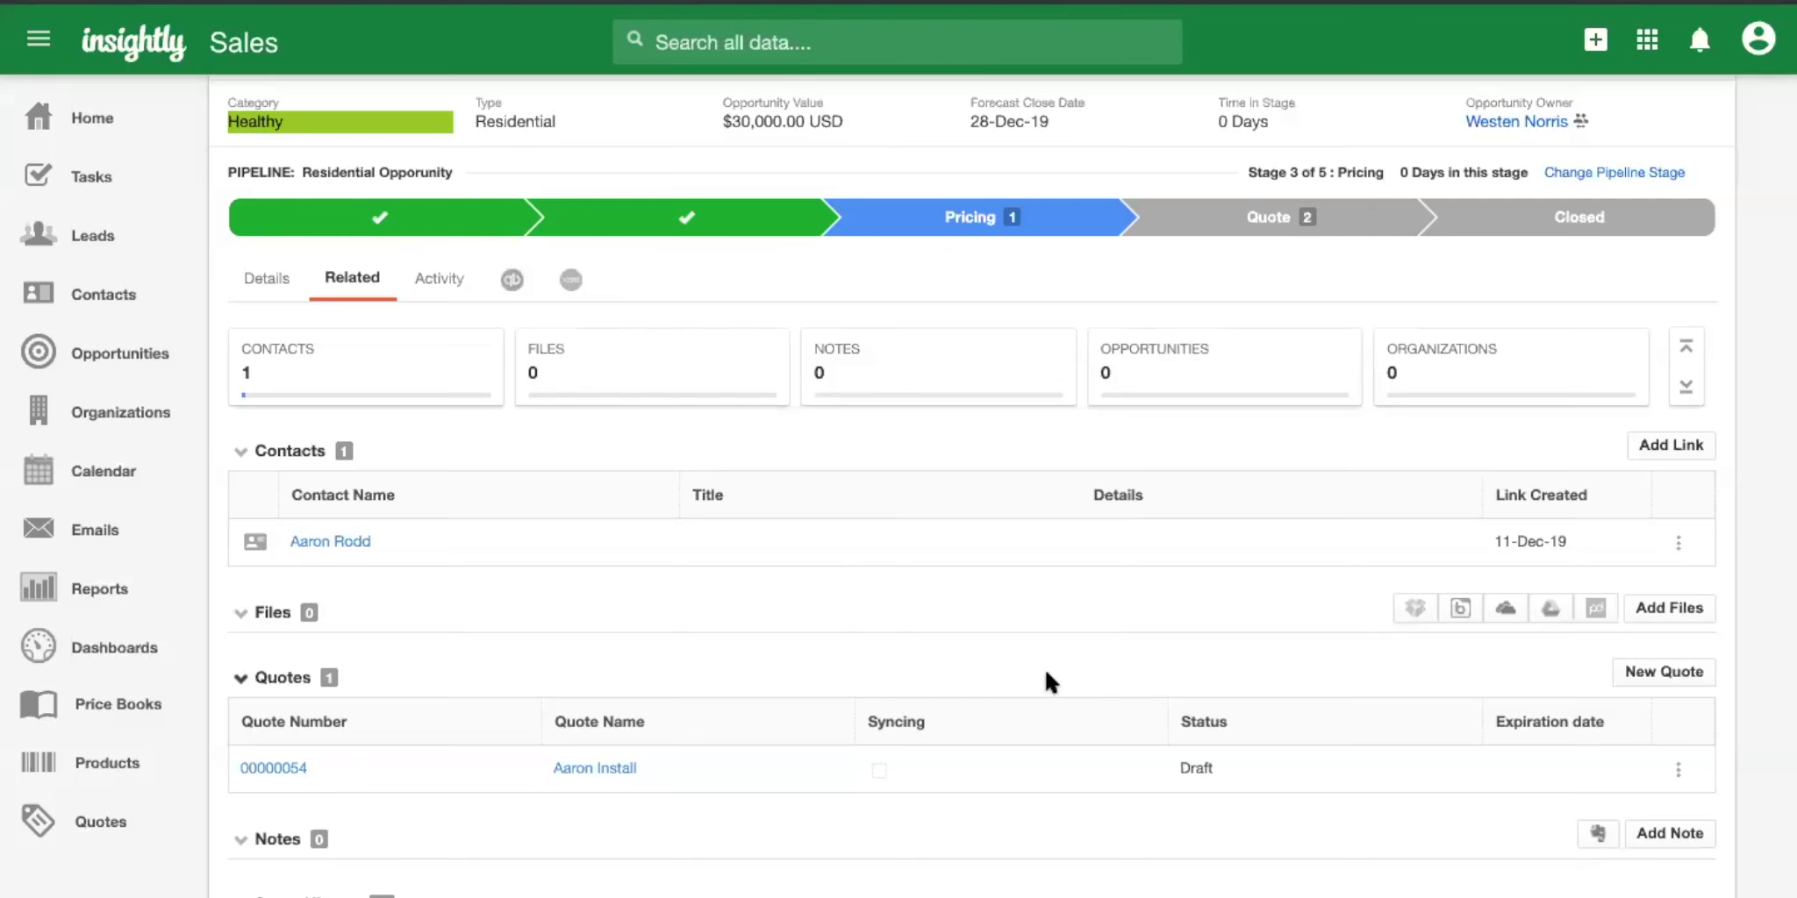
scroll(1141, 614, "up", 5)
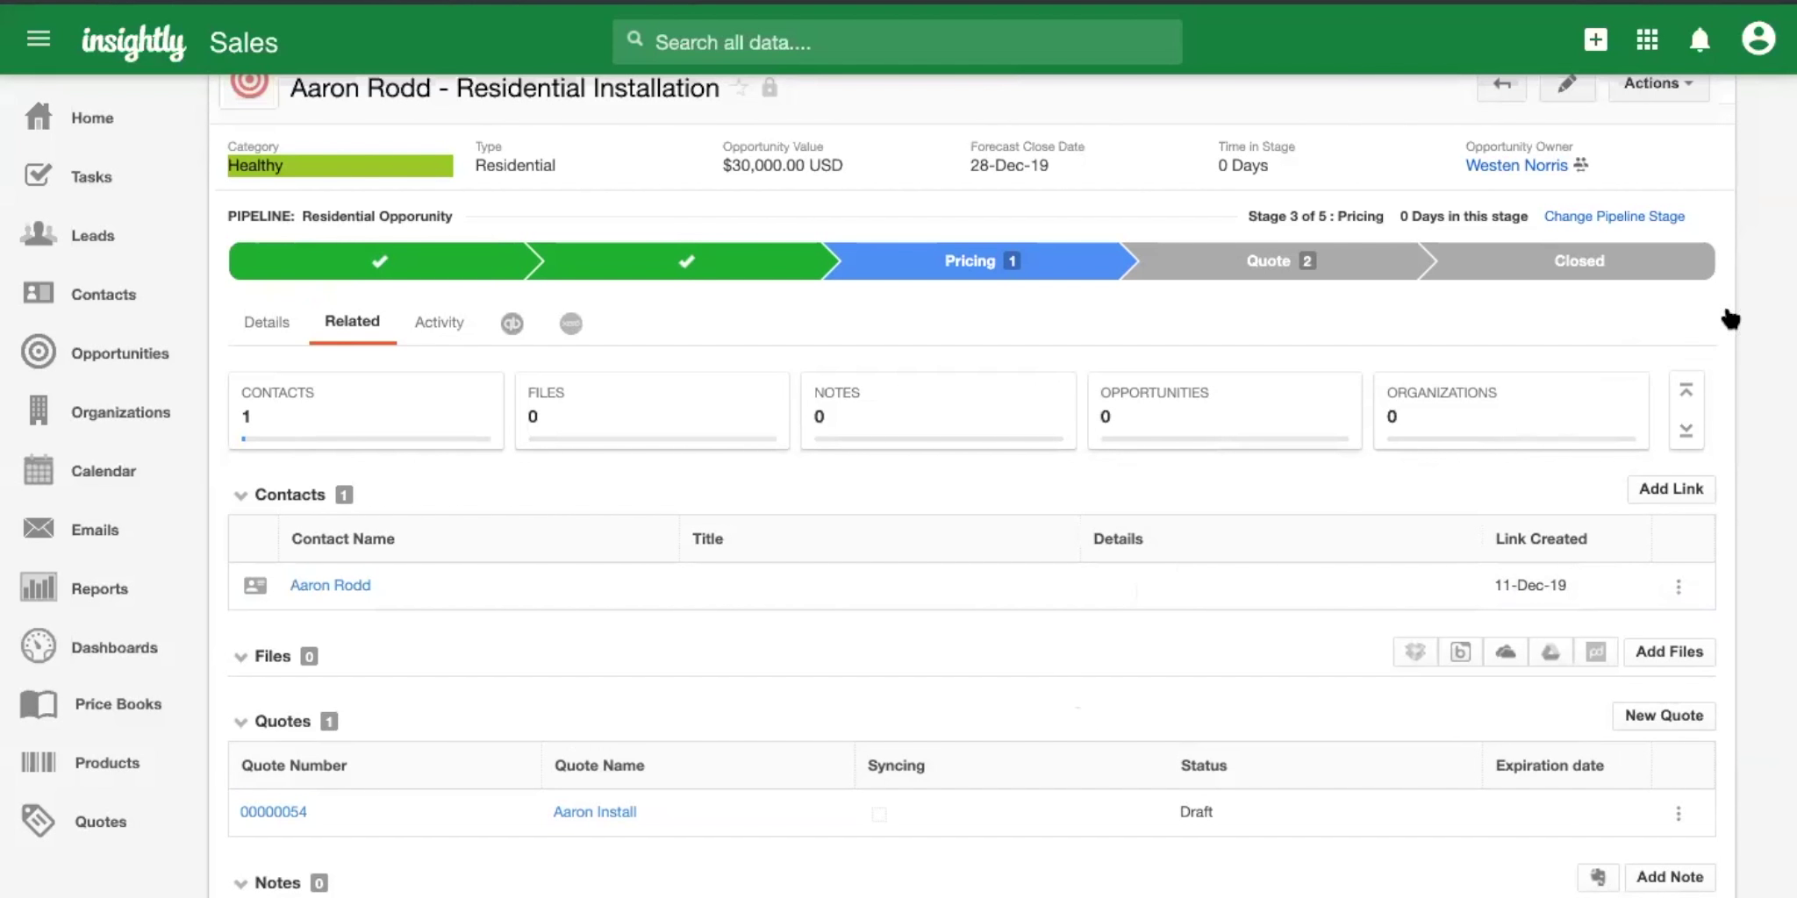
scroll(1677, 259, "up", 1)
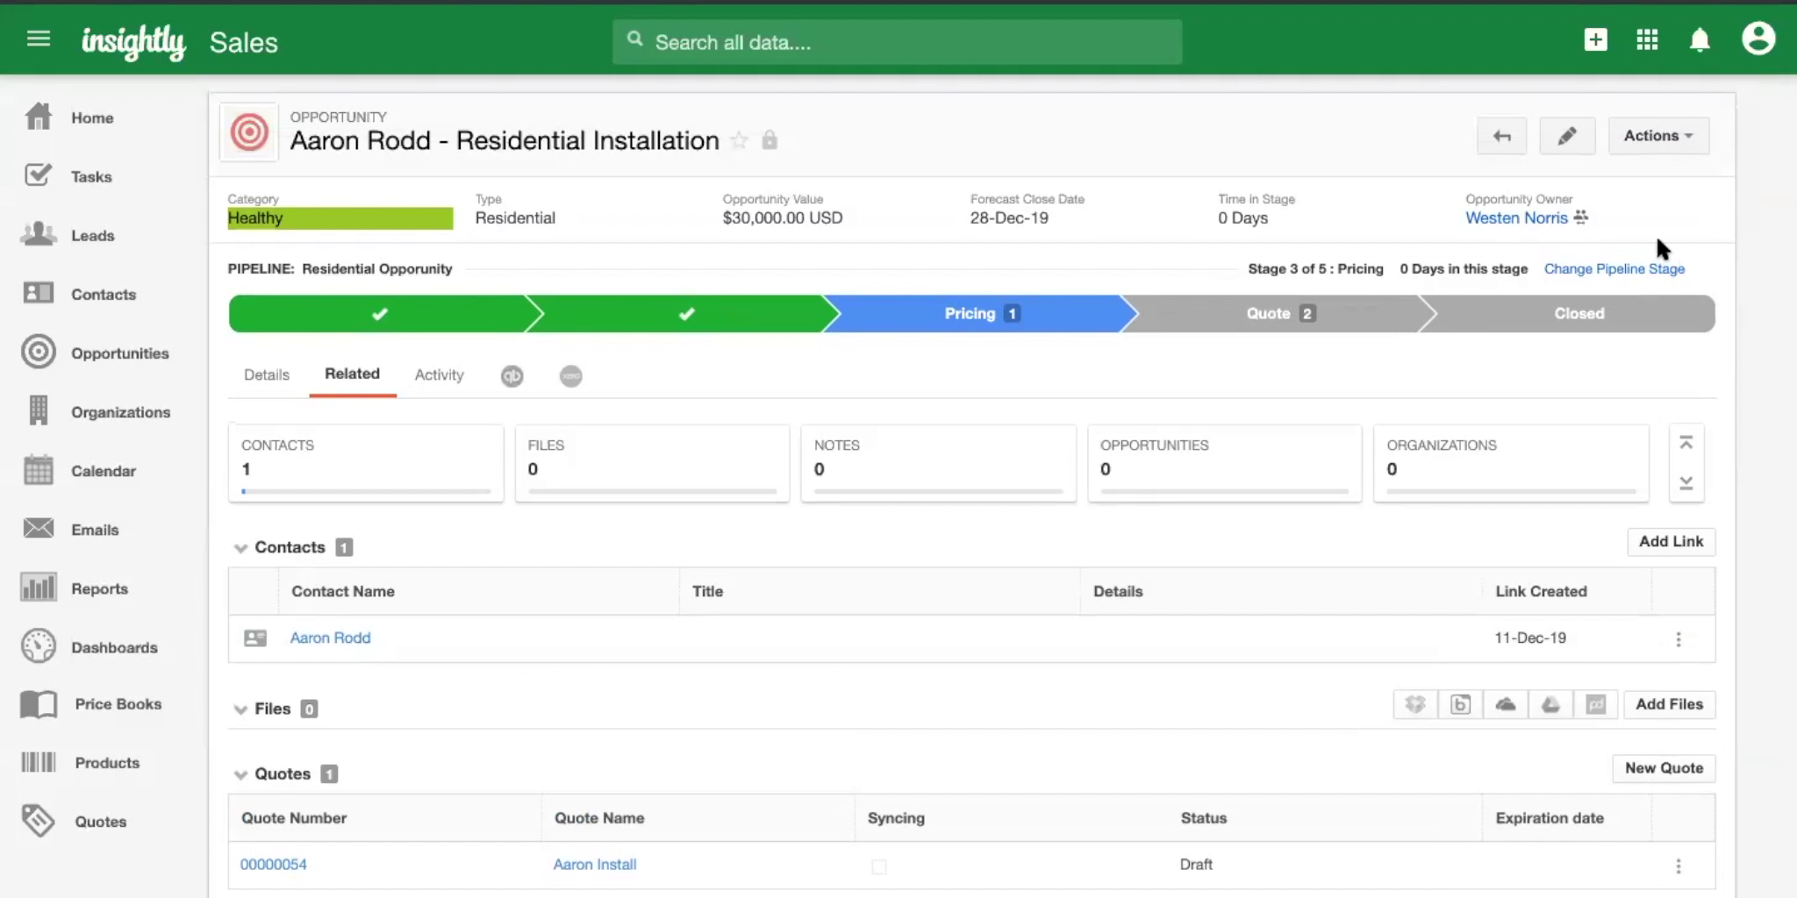
Link a second contact to the opportunity by full name with the role Installation Expert, and save the link.
left_click(1674, 540)
type("Tom")
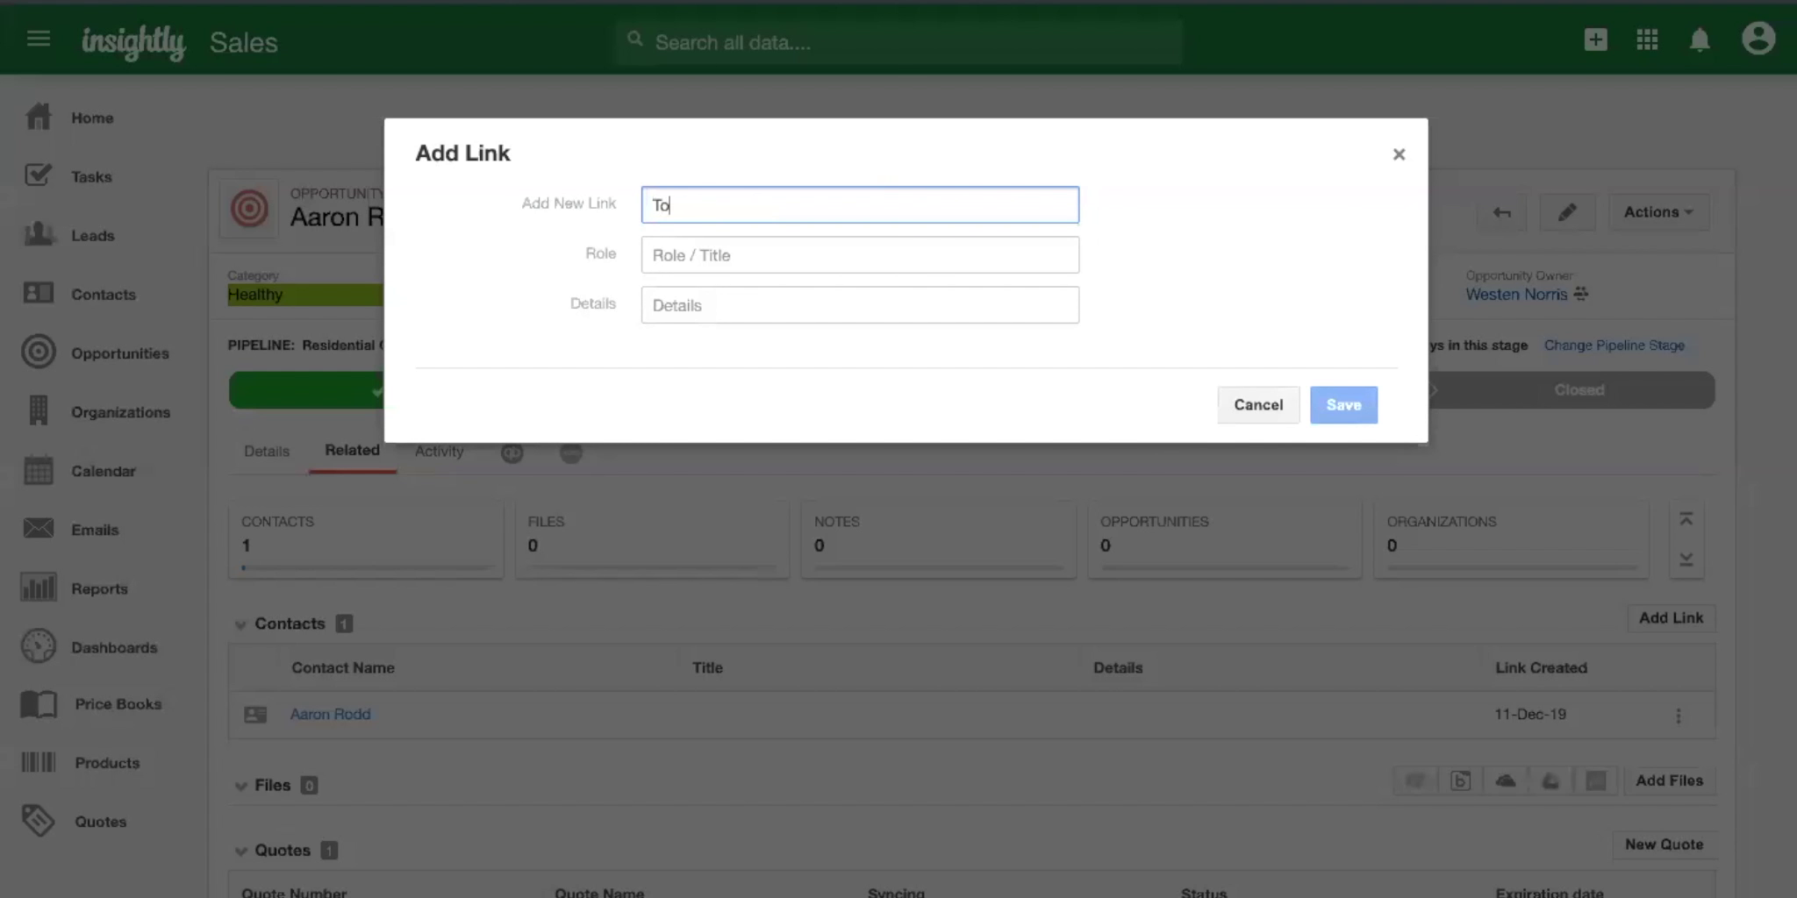
left_click(751, 244)
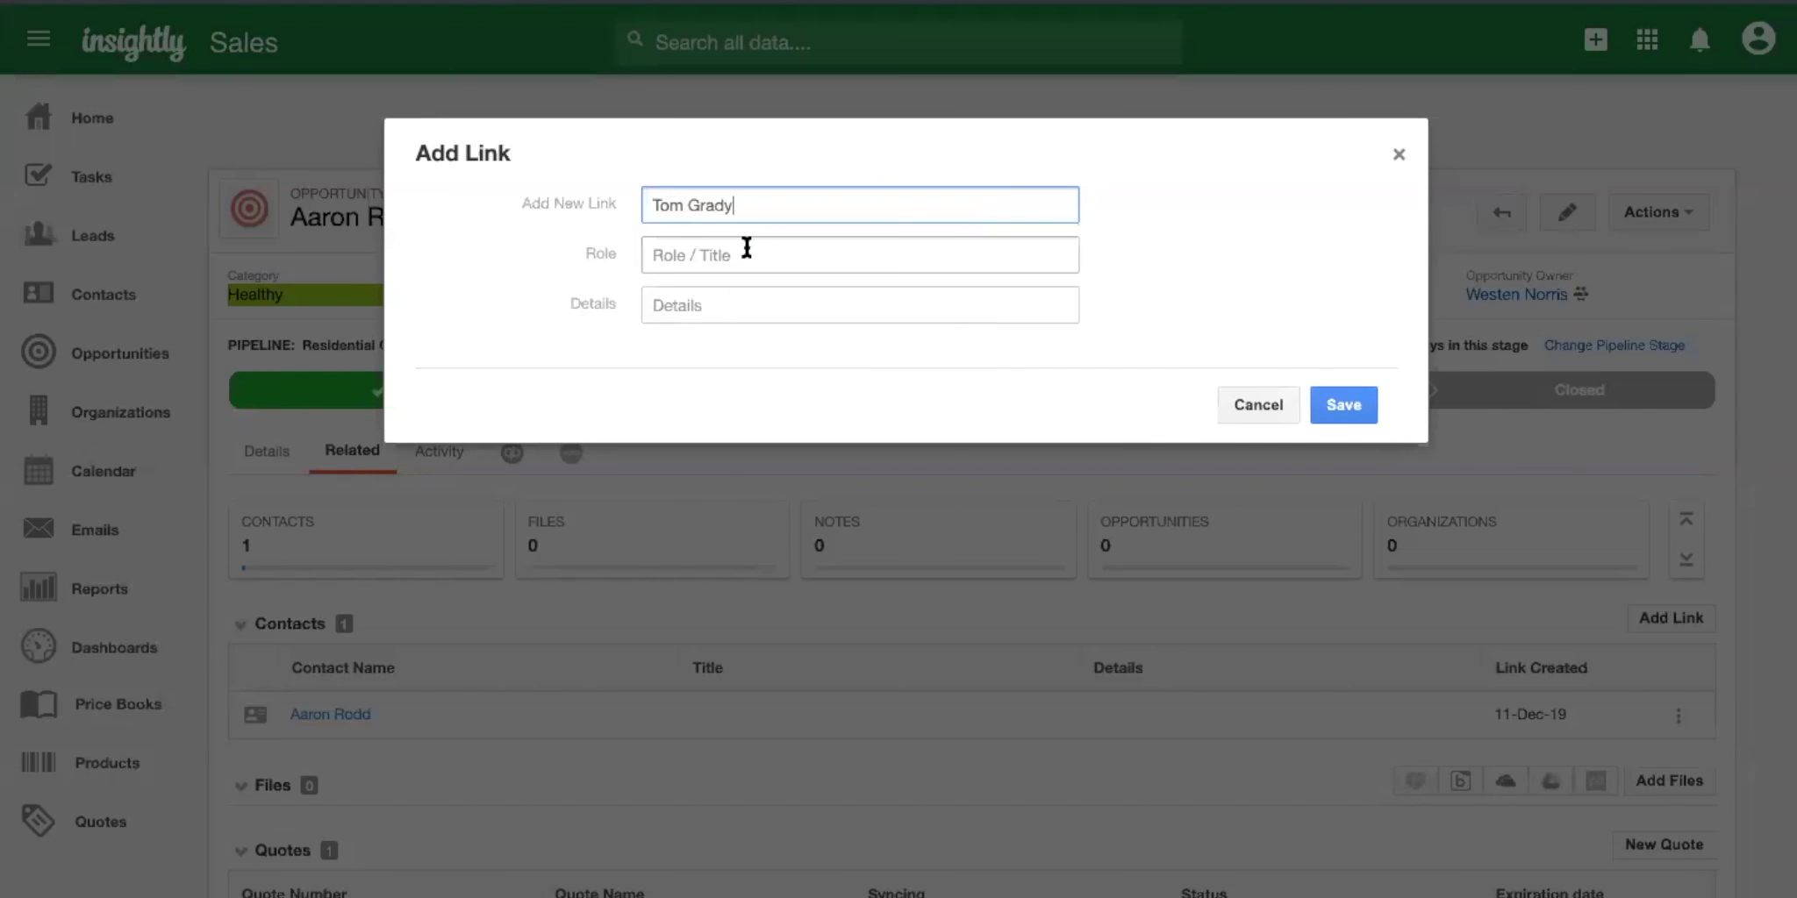
left_click(744, 254)
type("In")
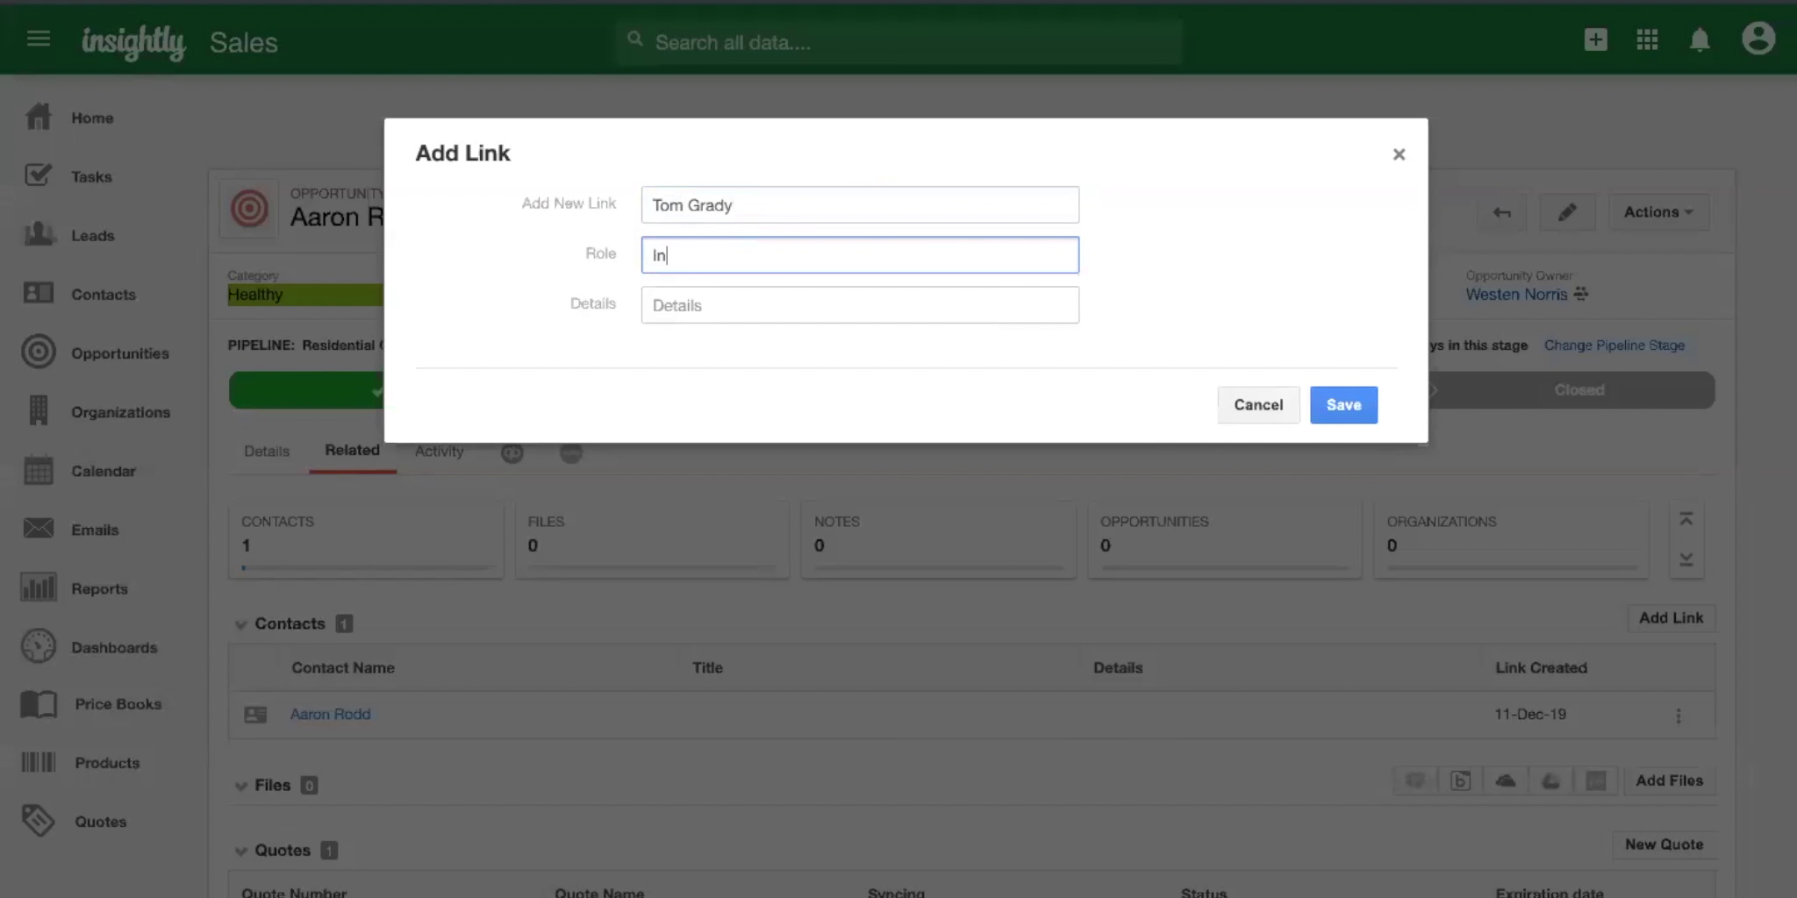
type("stallation Expere")
key("BackSpace")
type("t")
left_click(726, 298)
left_click(1380, 406)
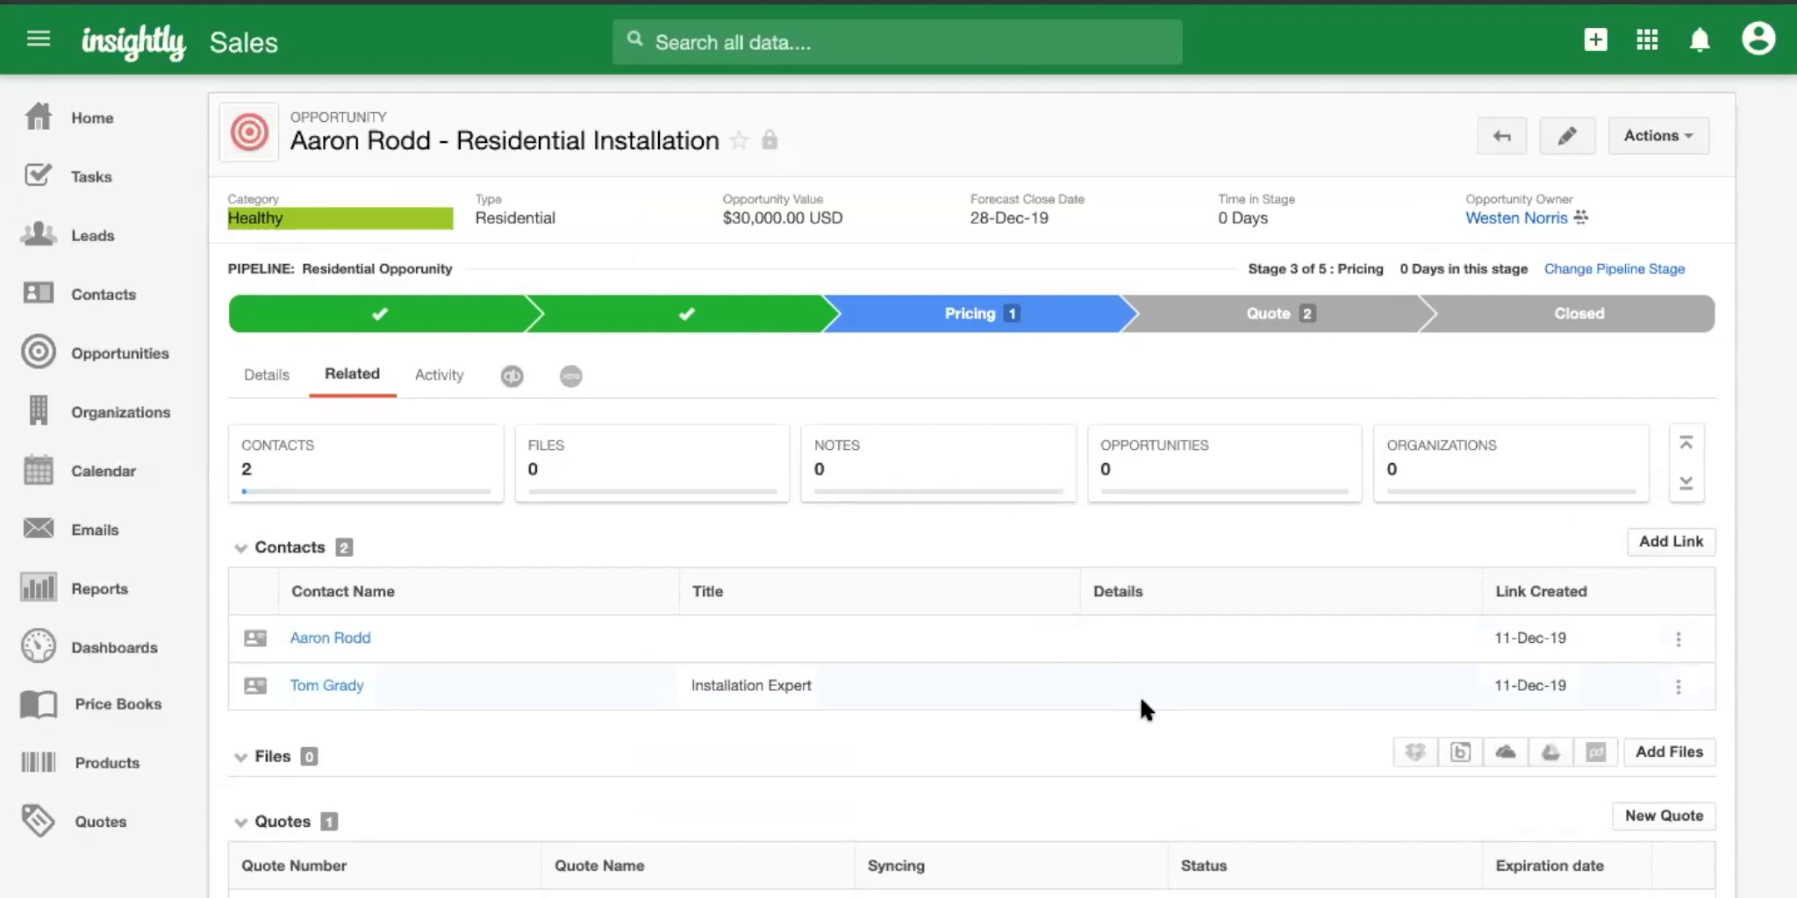
scroll(1139, 697, "down", 1)
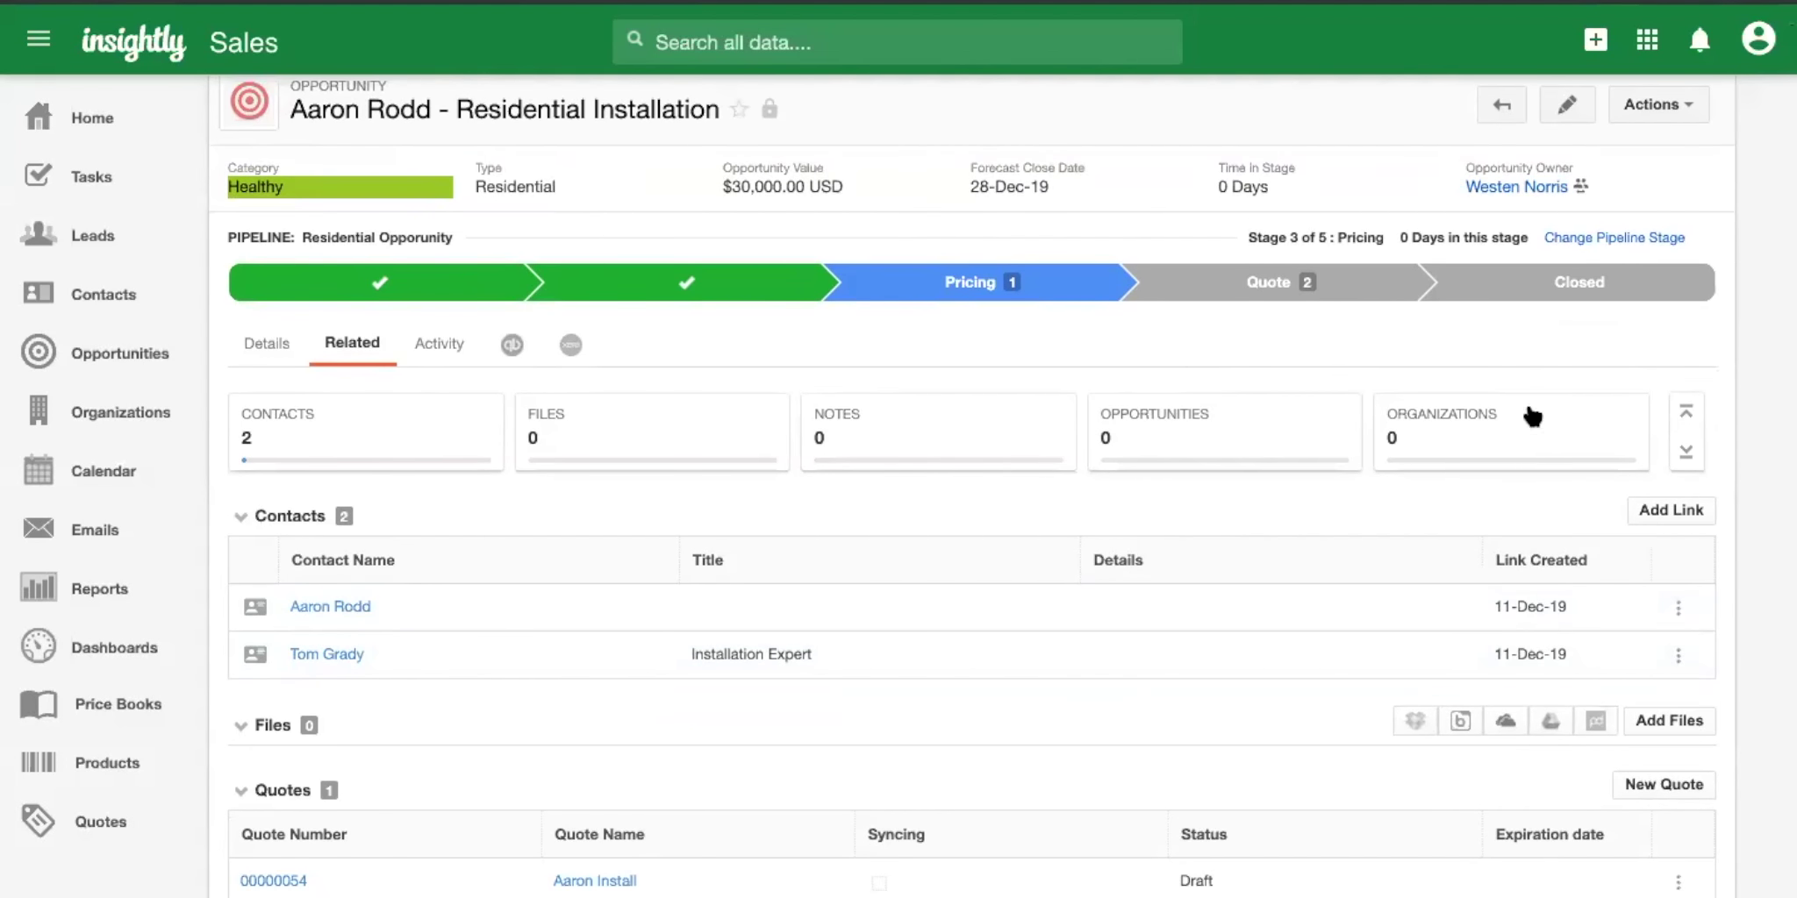
scroll(1648, 320, "up", 1)
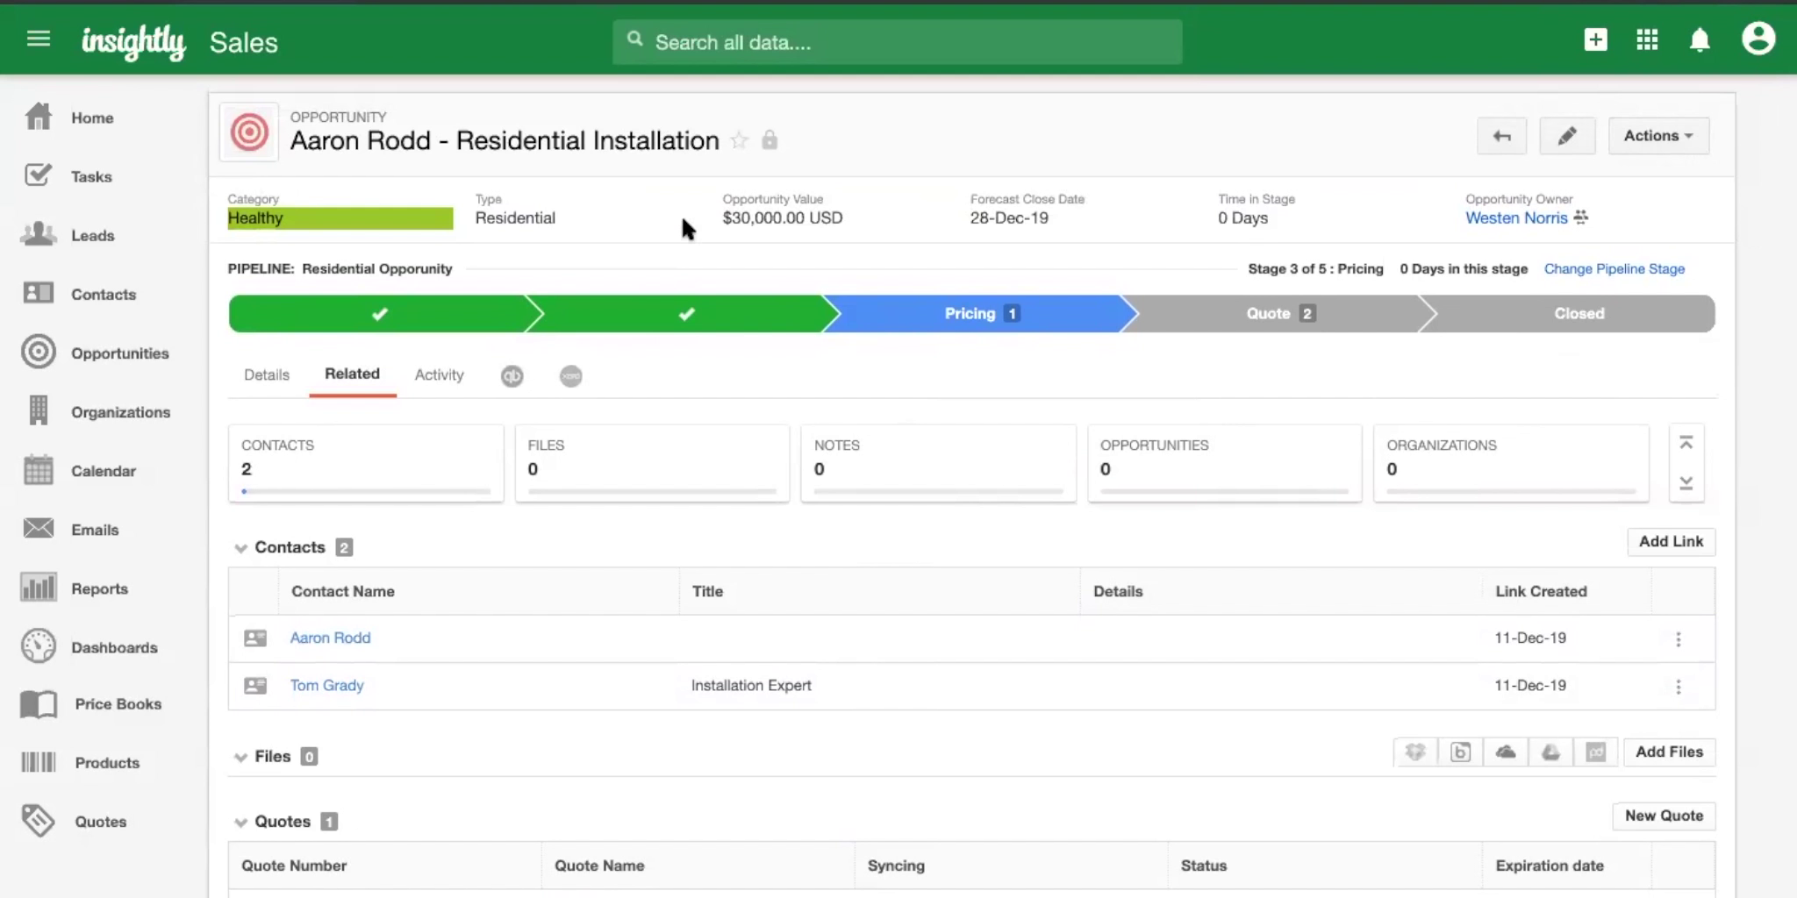
Examine the Residential Opportunities pipeline board from Discovery to Closed Won, with the list filters hidden.
left_click(145, 359)
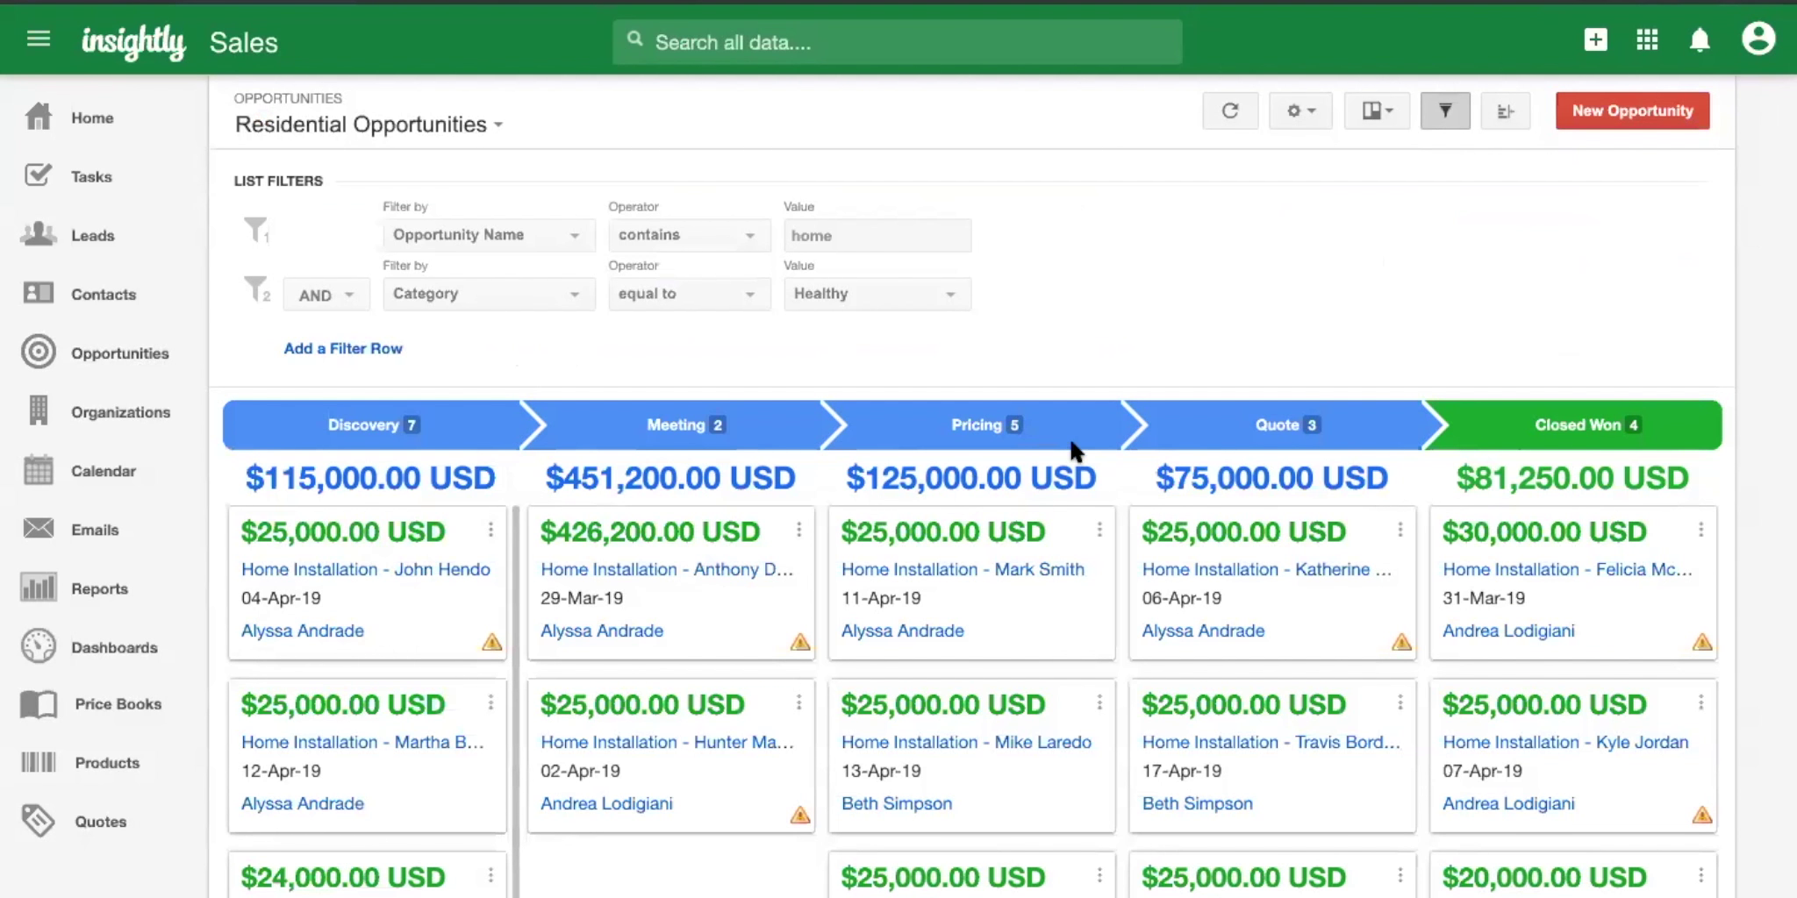
left_click(833, 49)
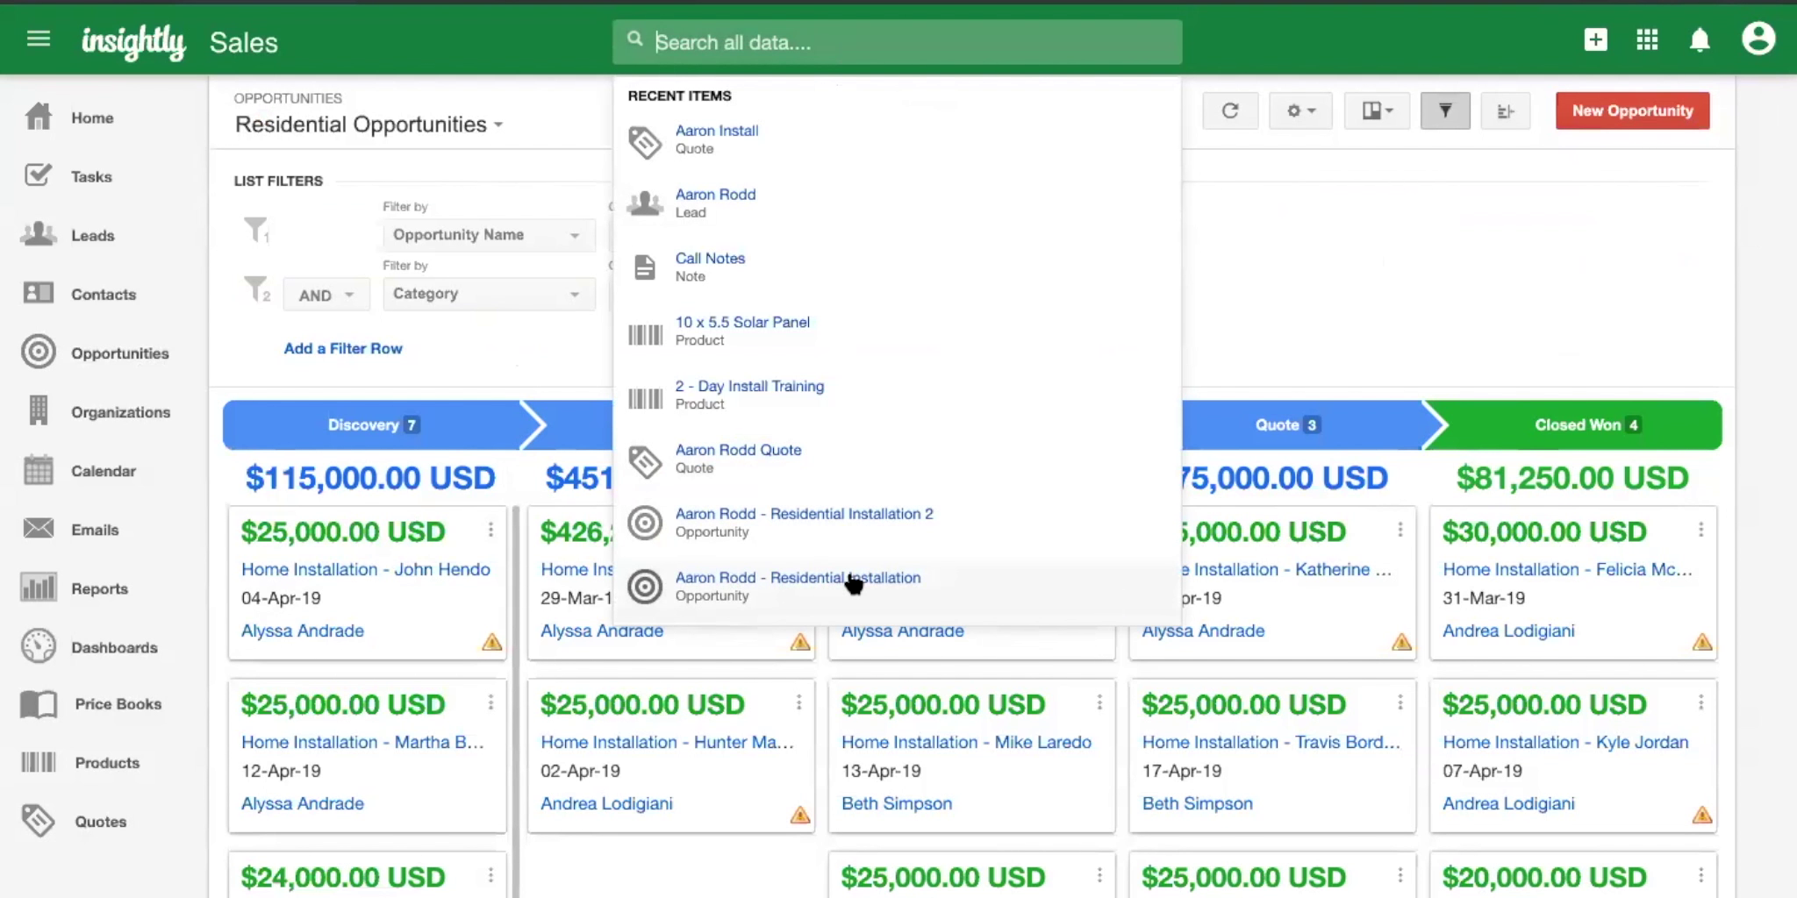
left_click(1266, 344)
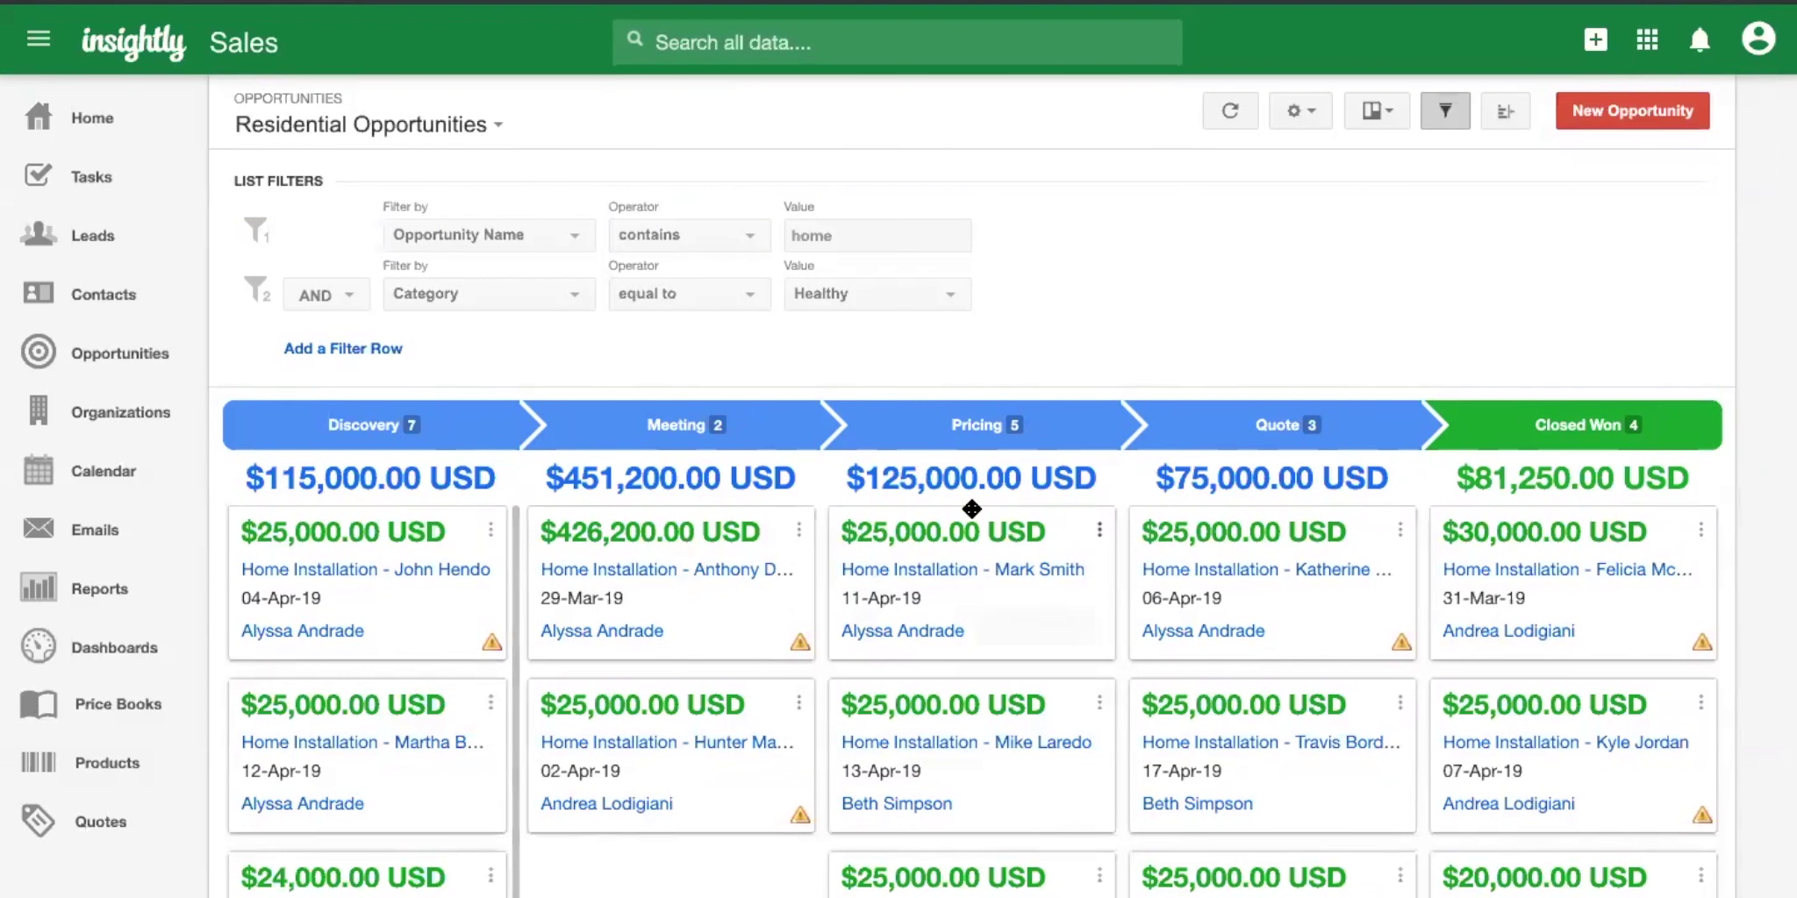
scroll(1737, 397, "down", 1)
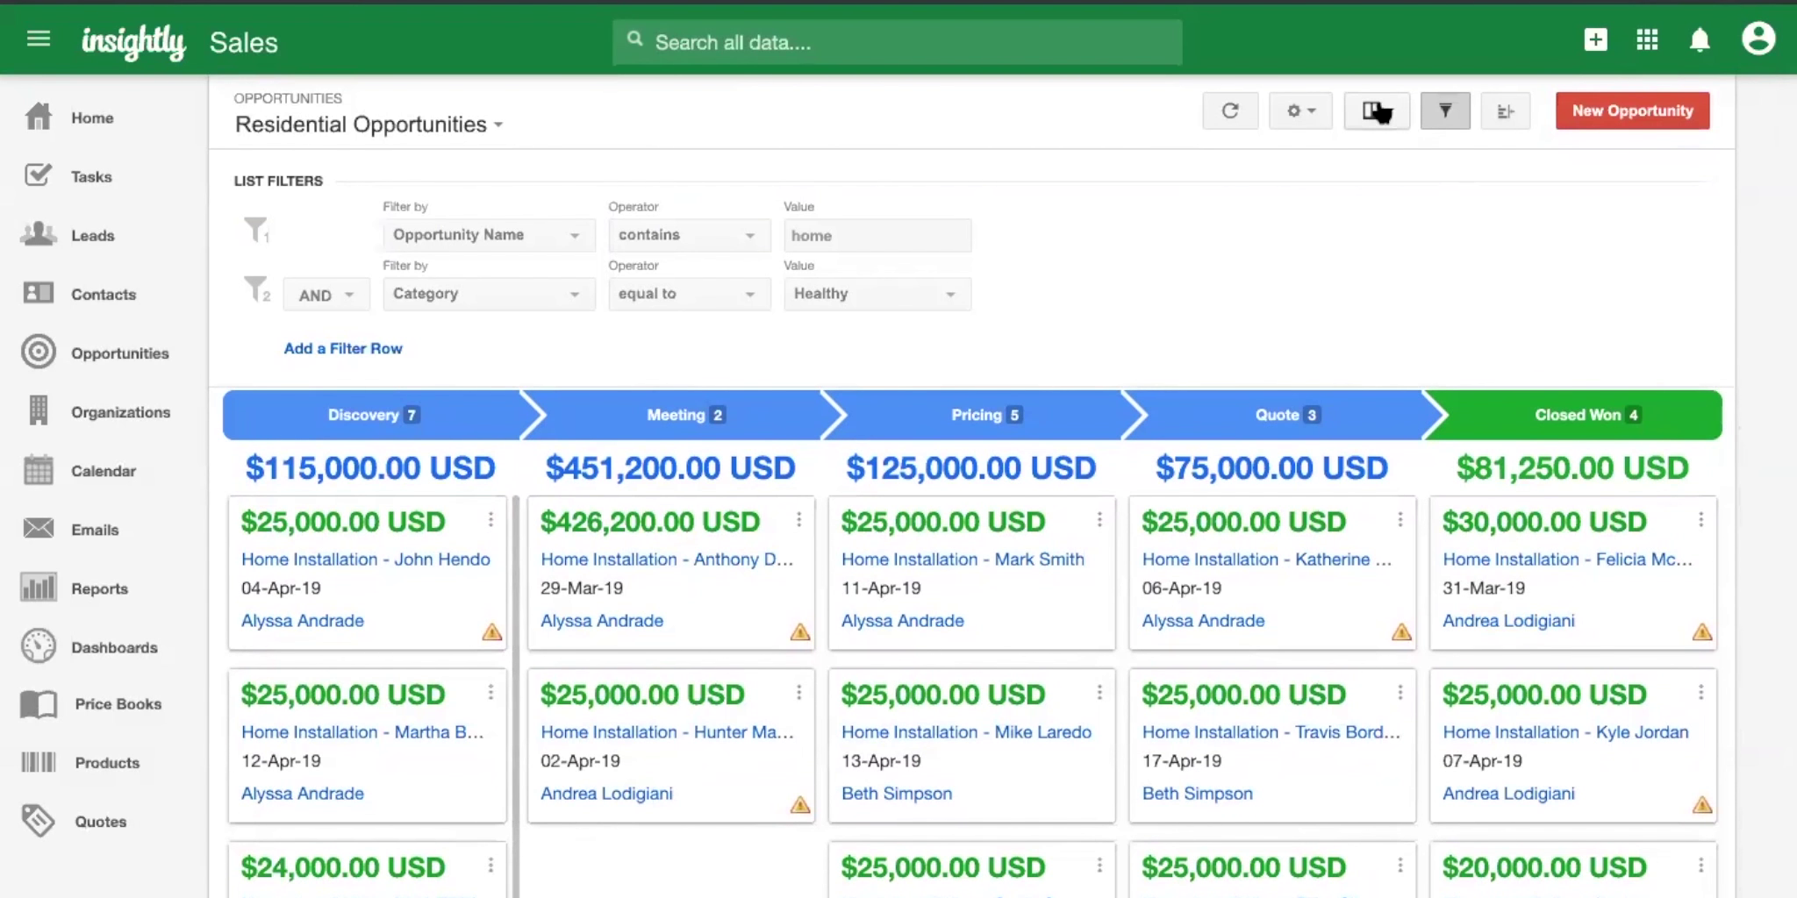
left_click(1441, 112)
scroll(1714, 360, "down", 1)
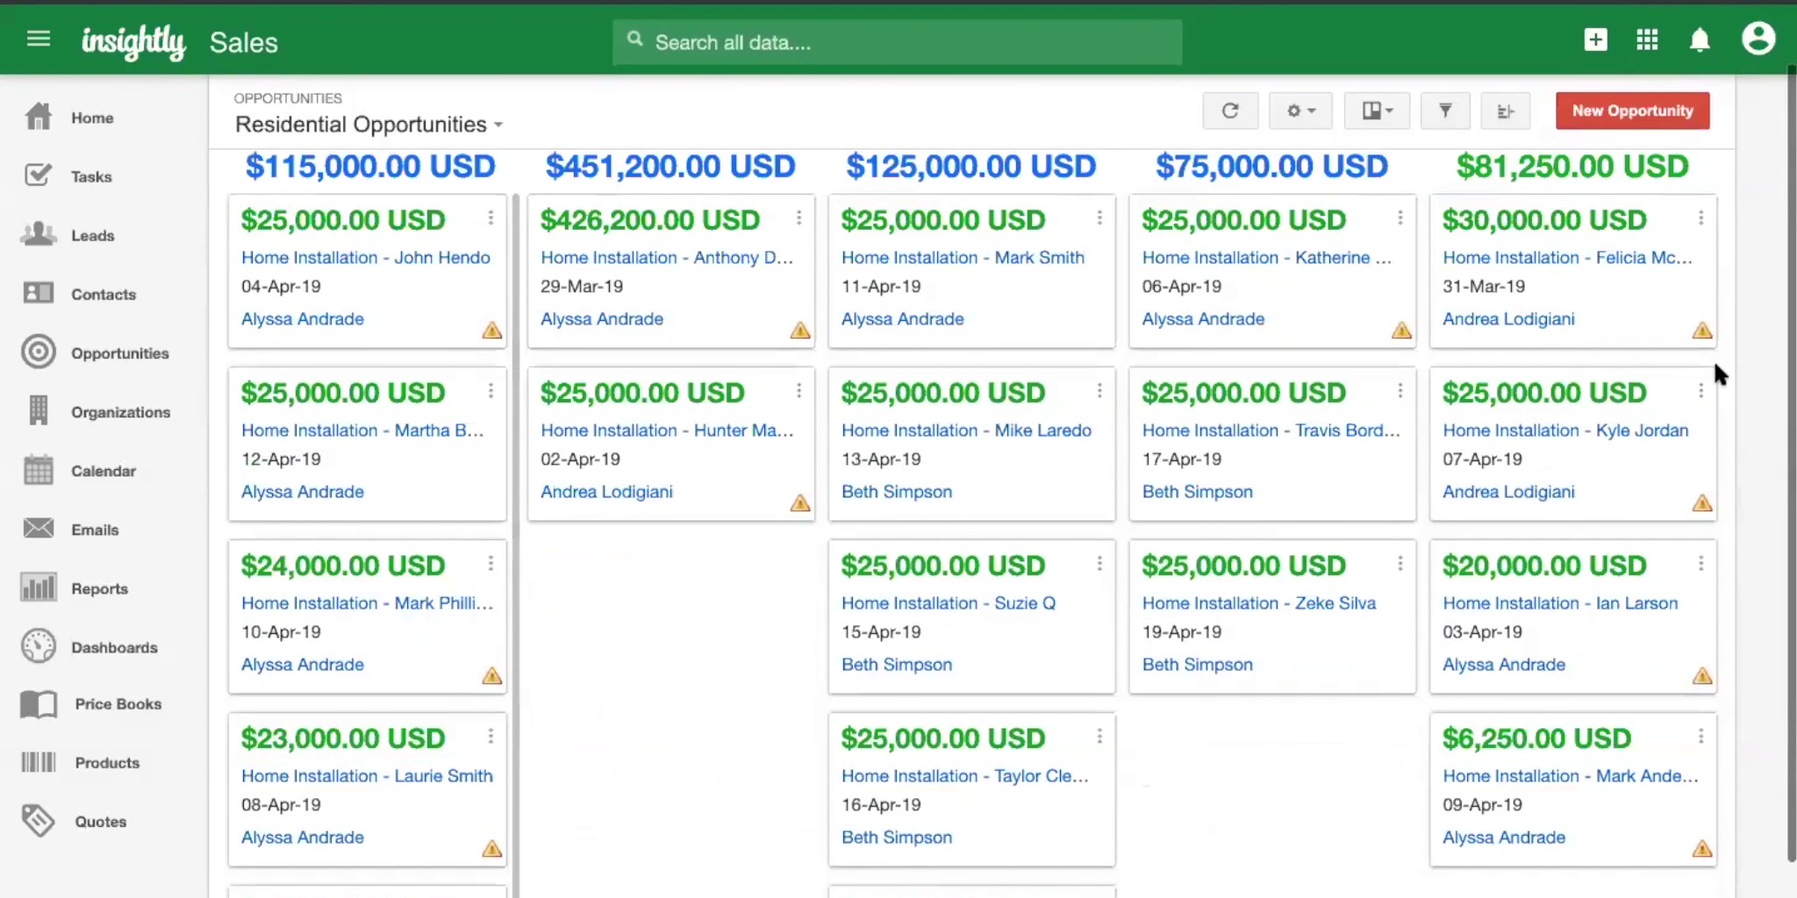
scroll(1294, 751, "up", 1)
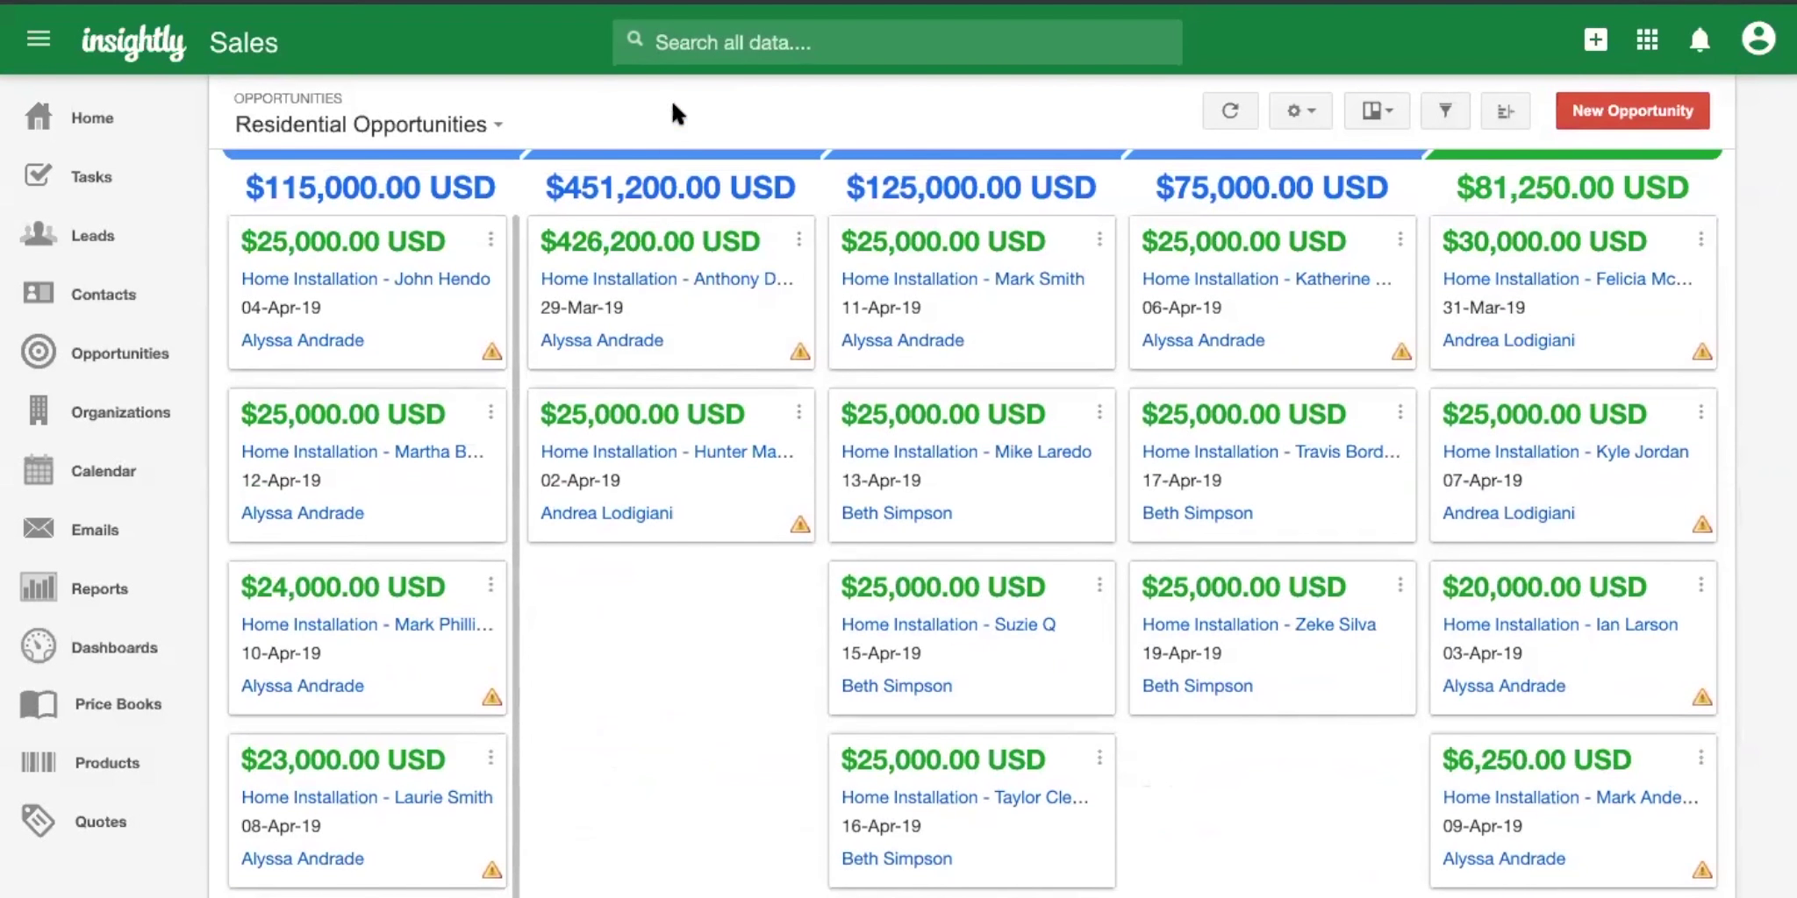
Reopen the customer's first Residential Installation opportunity from the recent items and start converting it to a project.
left_click(686, 46)
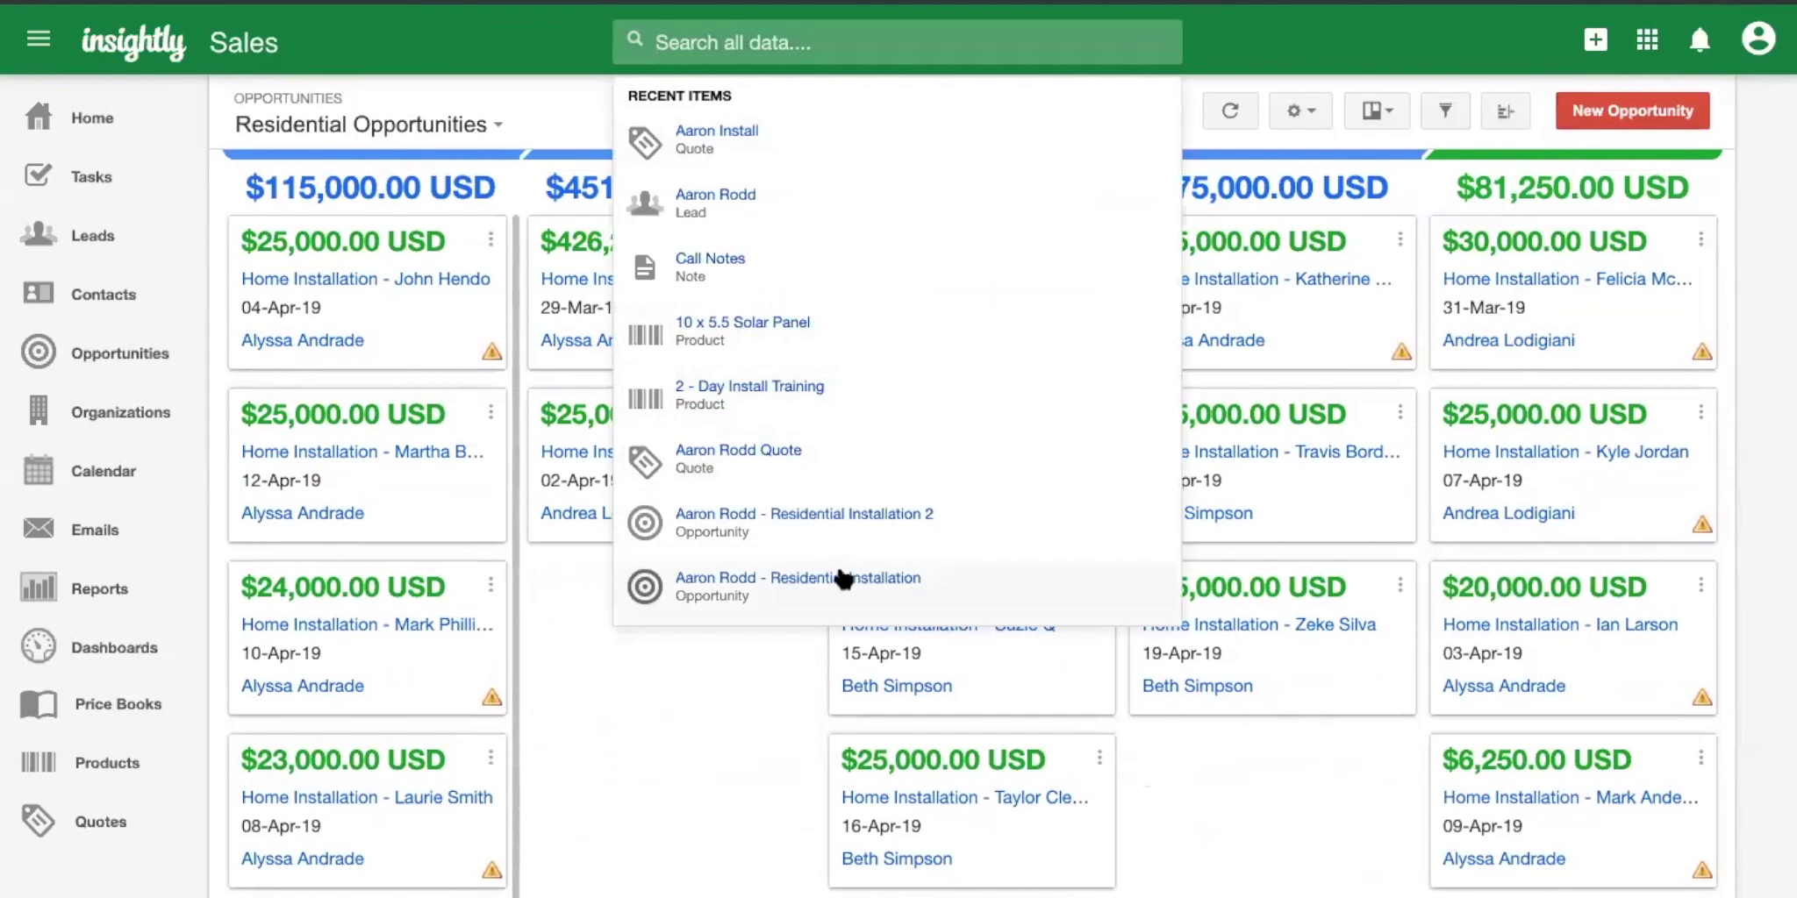
left_click(842, 579)
left_click(1656, 149)
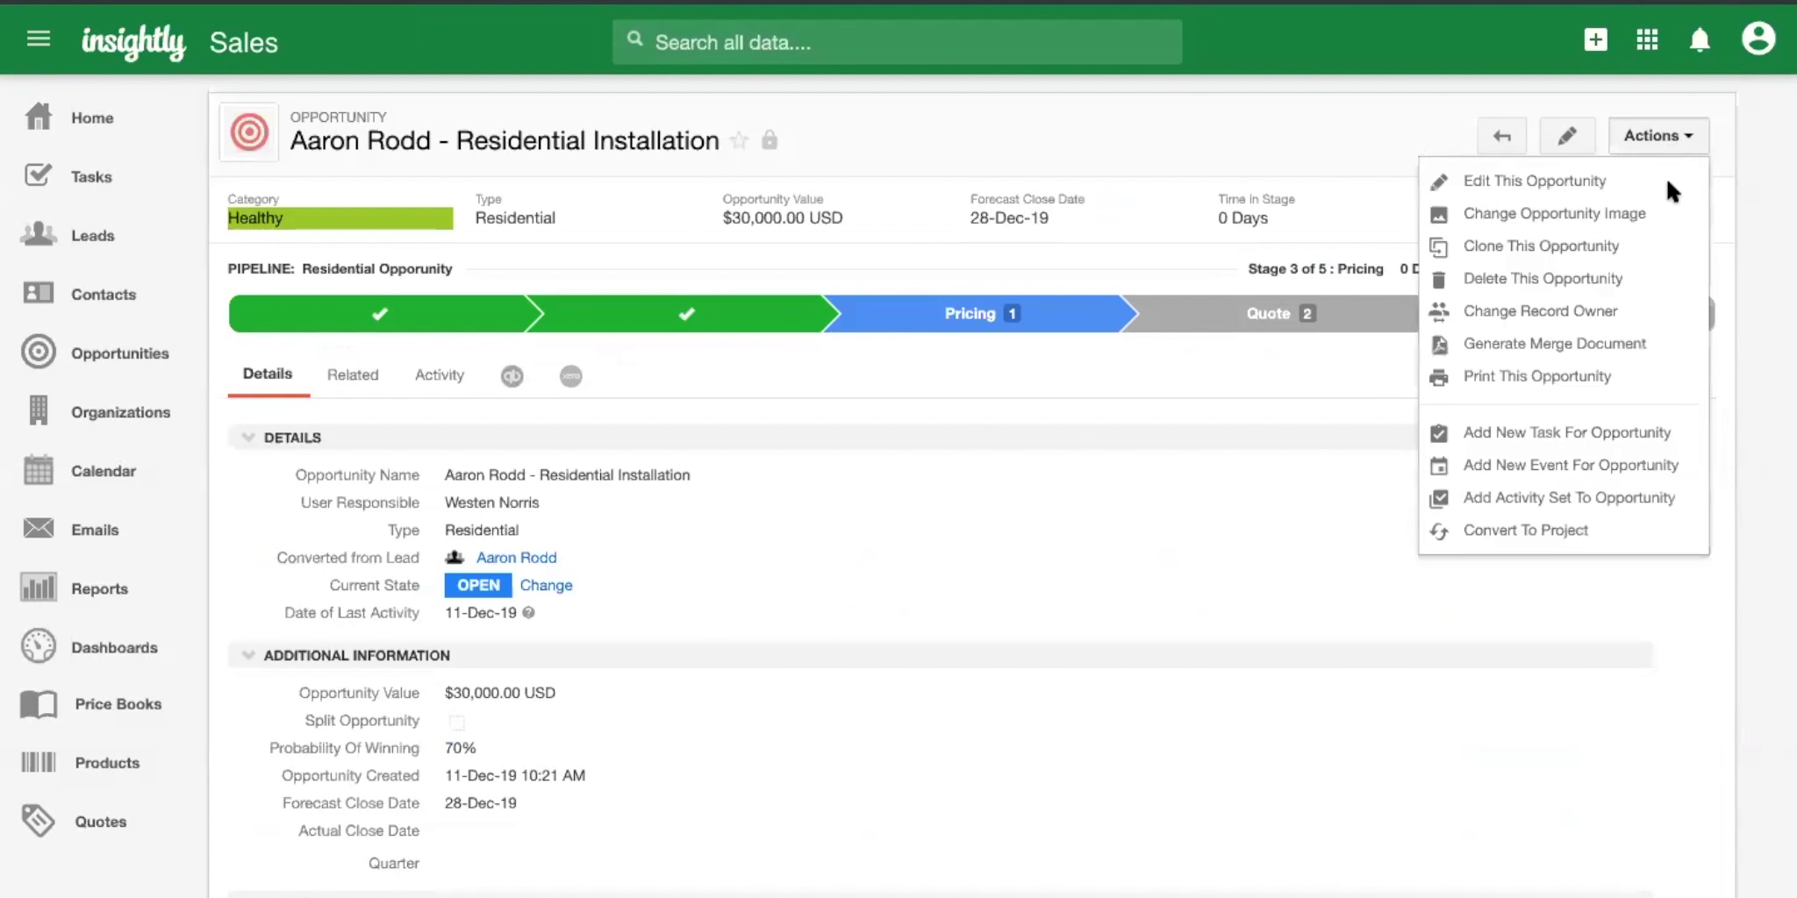
left_click(1559, 528)
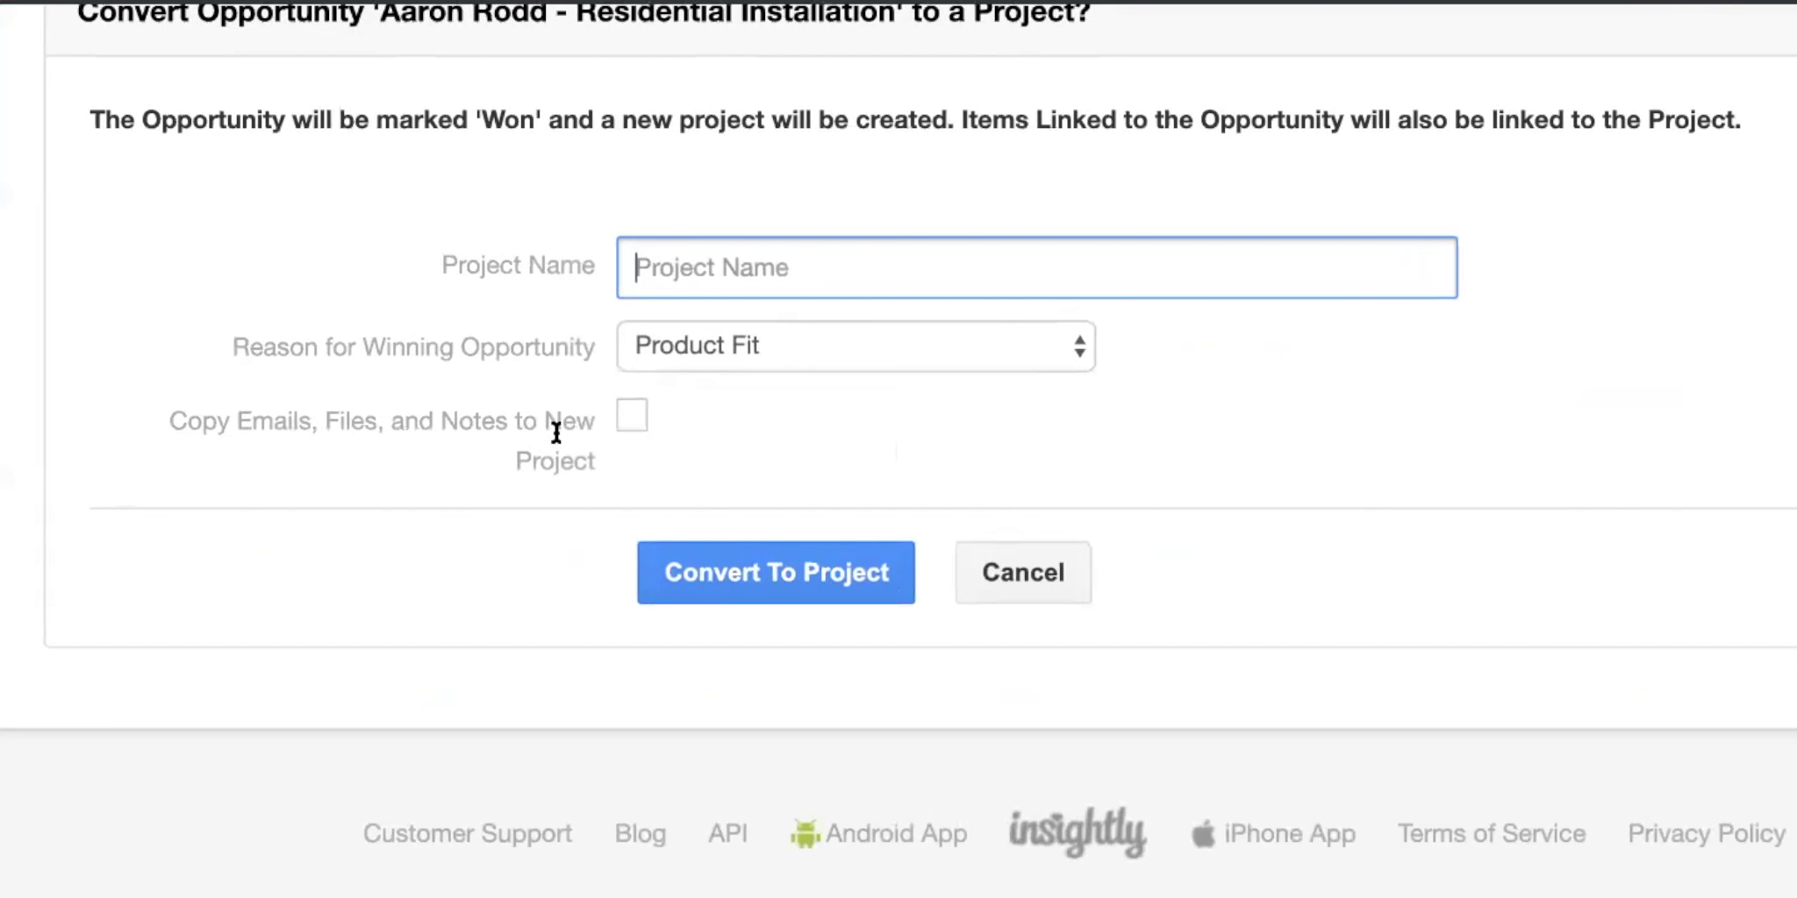
Enable copying emails, files and notes to the new project, and reuse the opportunity's name for the project name.
left_click(625, 420)
left_click(703, 267)
scroll(709, 267, "up", 2)
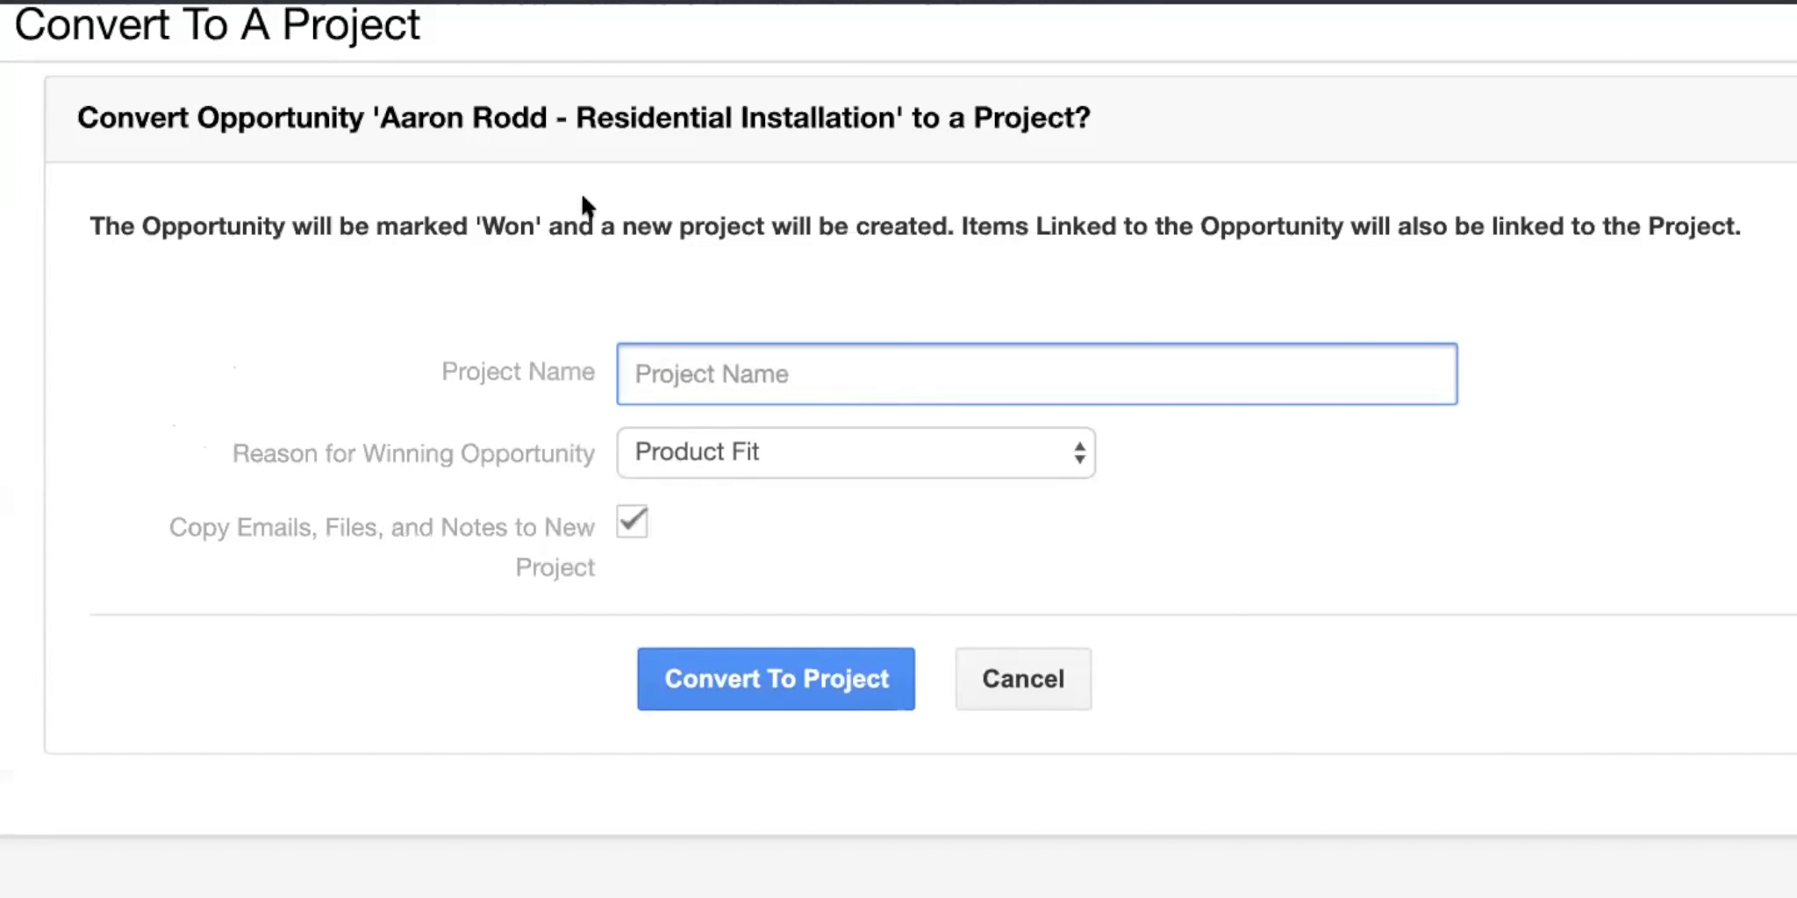
left_click_drag(381, 114, 892, 121)
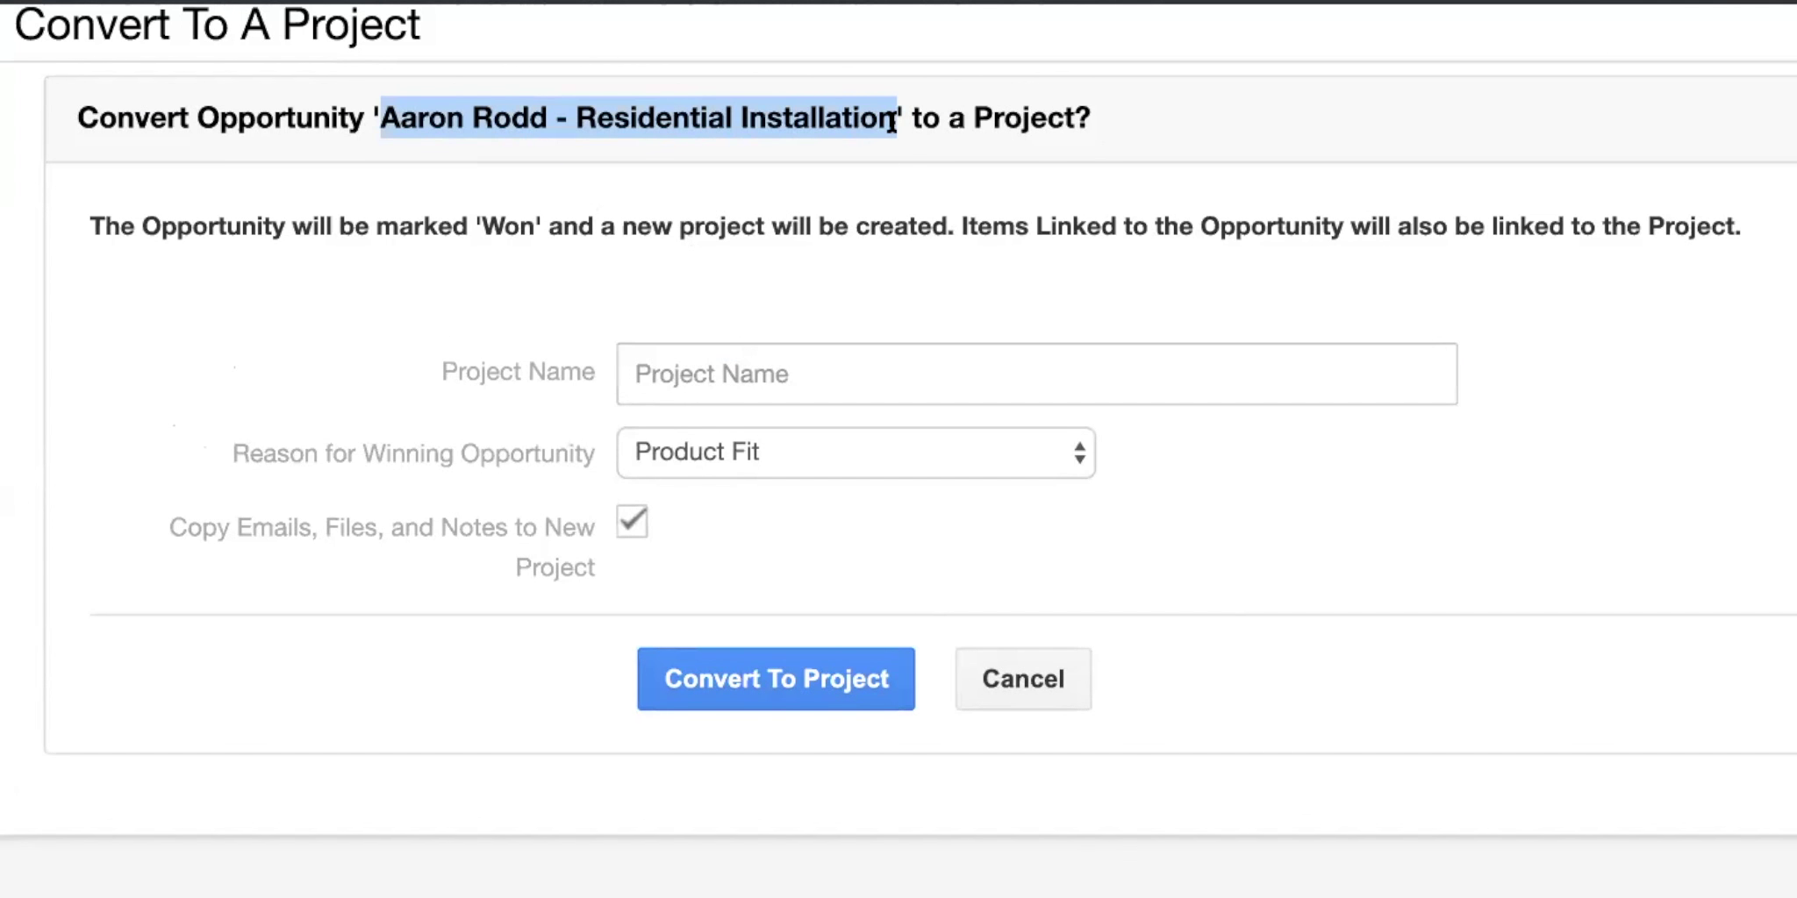
left_click(762, 391)
left_click(737, 485)
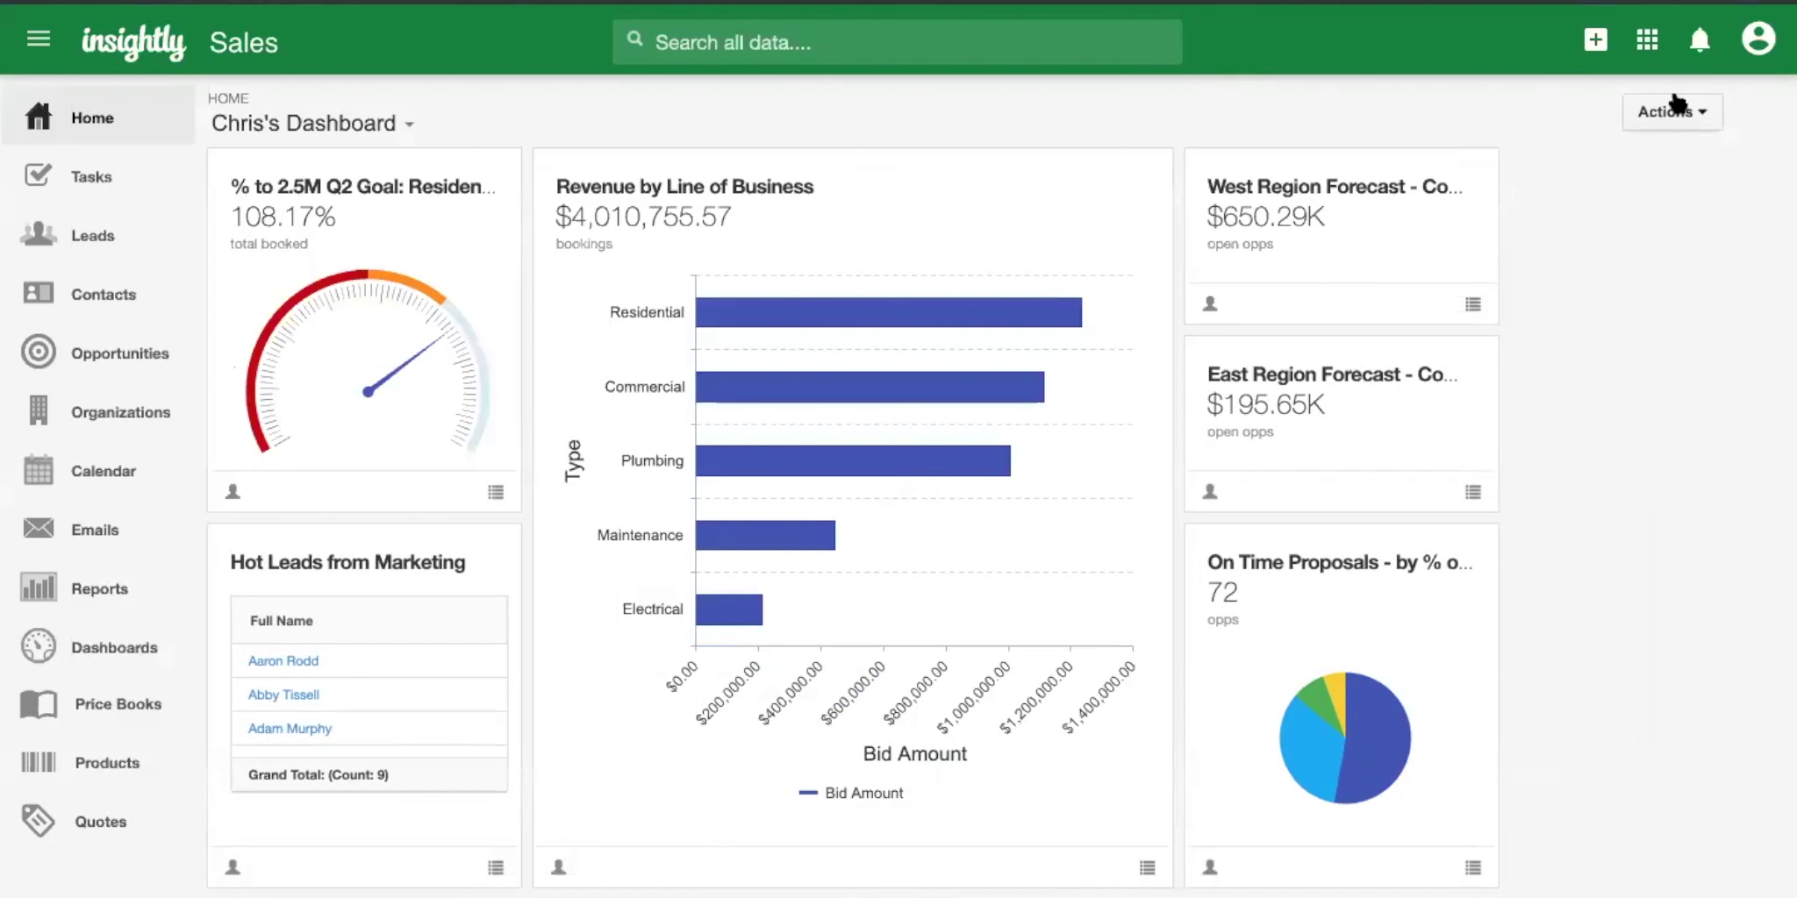
Switch to the Field Service app and review the projects, deliveries and cases cards on the Field Service Team dashboard.
left_click(1649, 39)
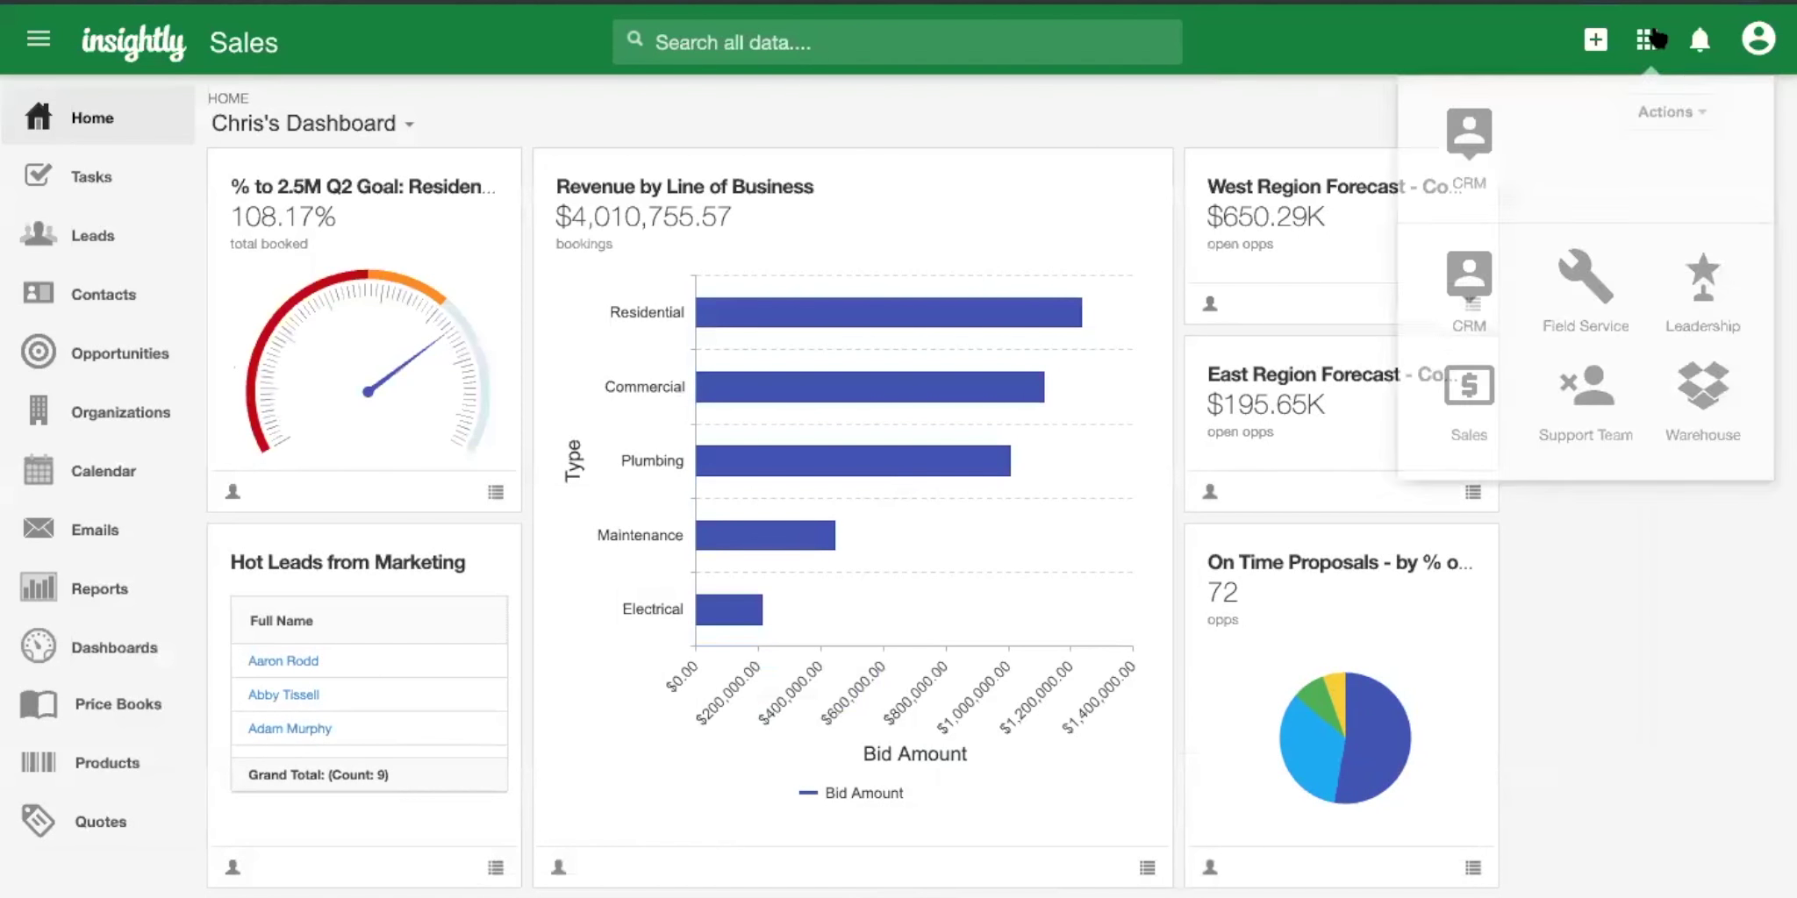
left_click(1571, 316)
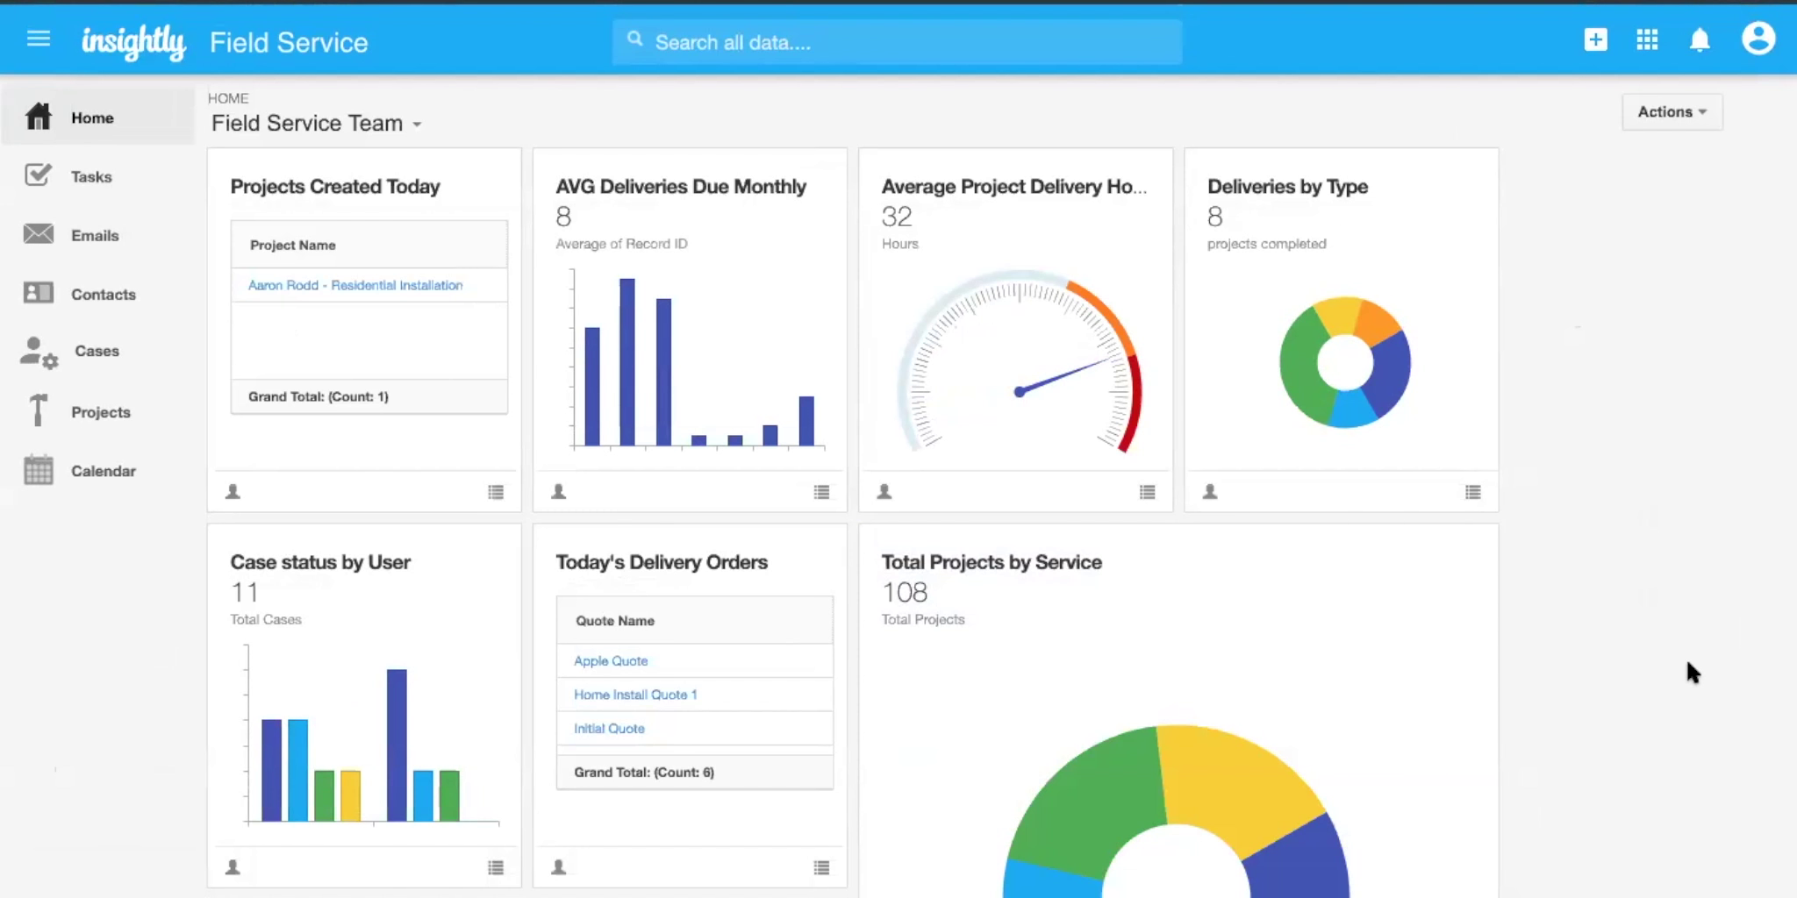
left_click(342, 130)
scroll(338, 507, "down", 3)
left_click(573, 122)
scroll(1579, 239, "down", 2)
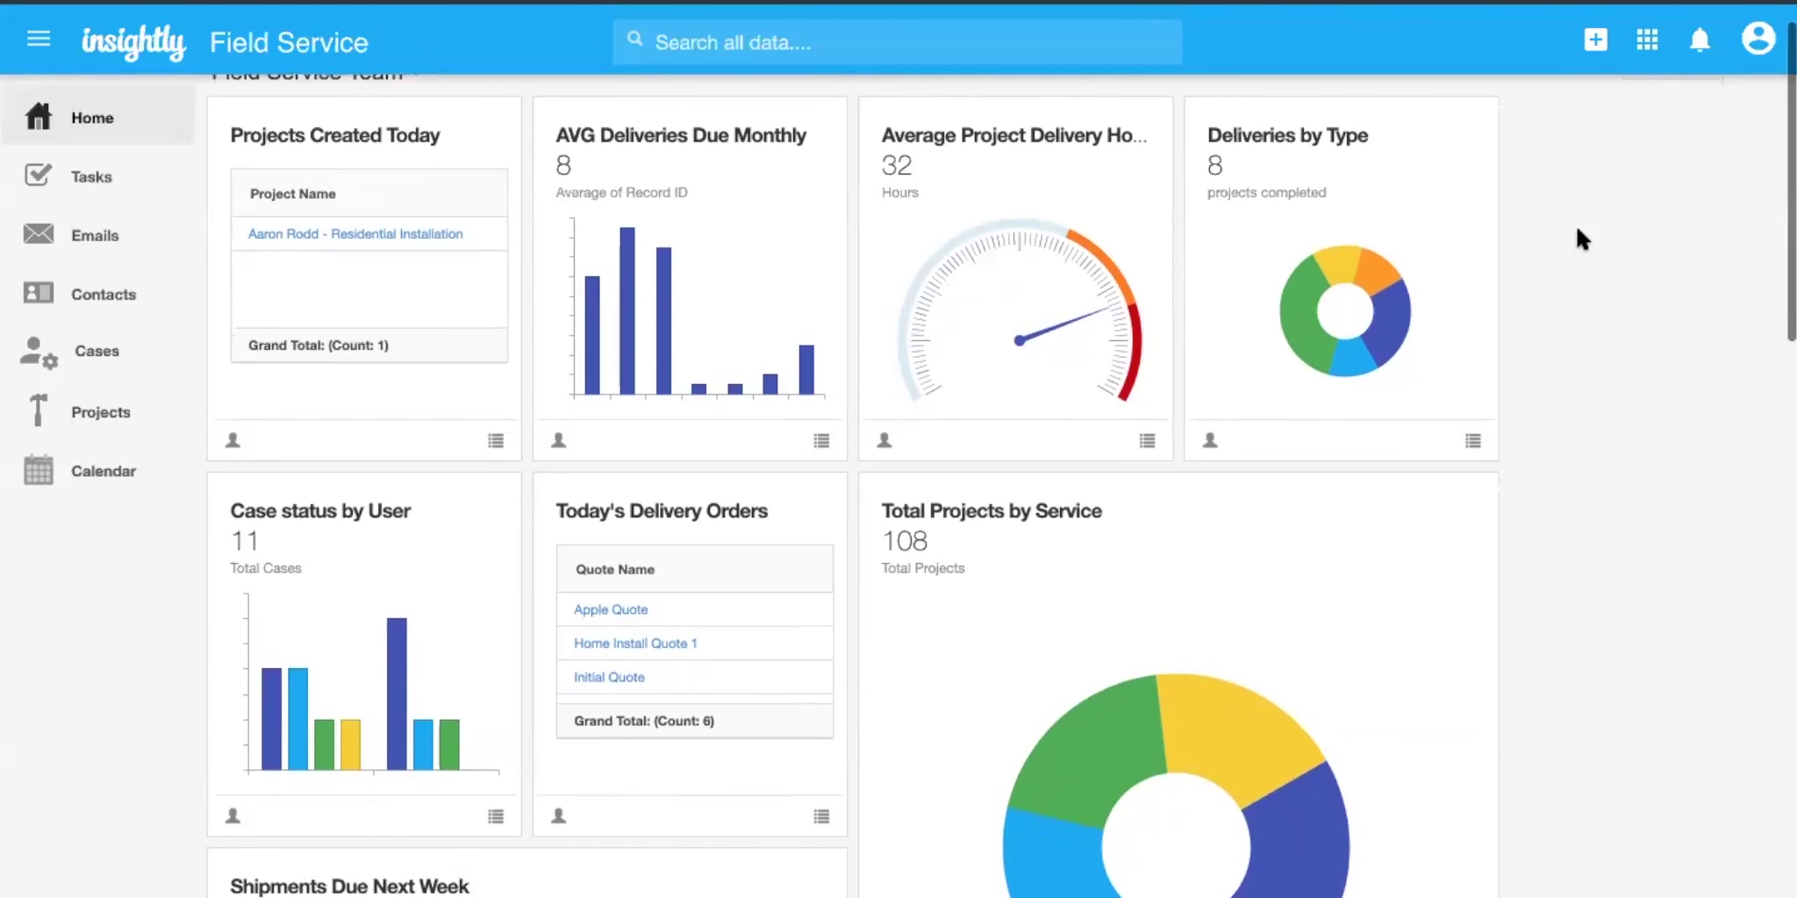
scroll(1578, 234, "down", 2)
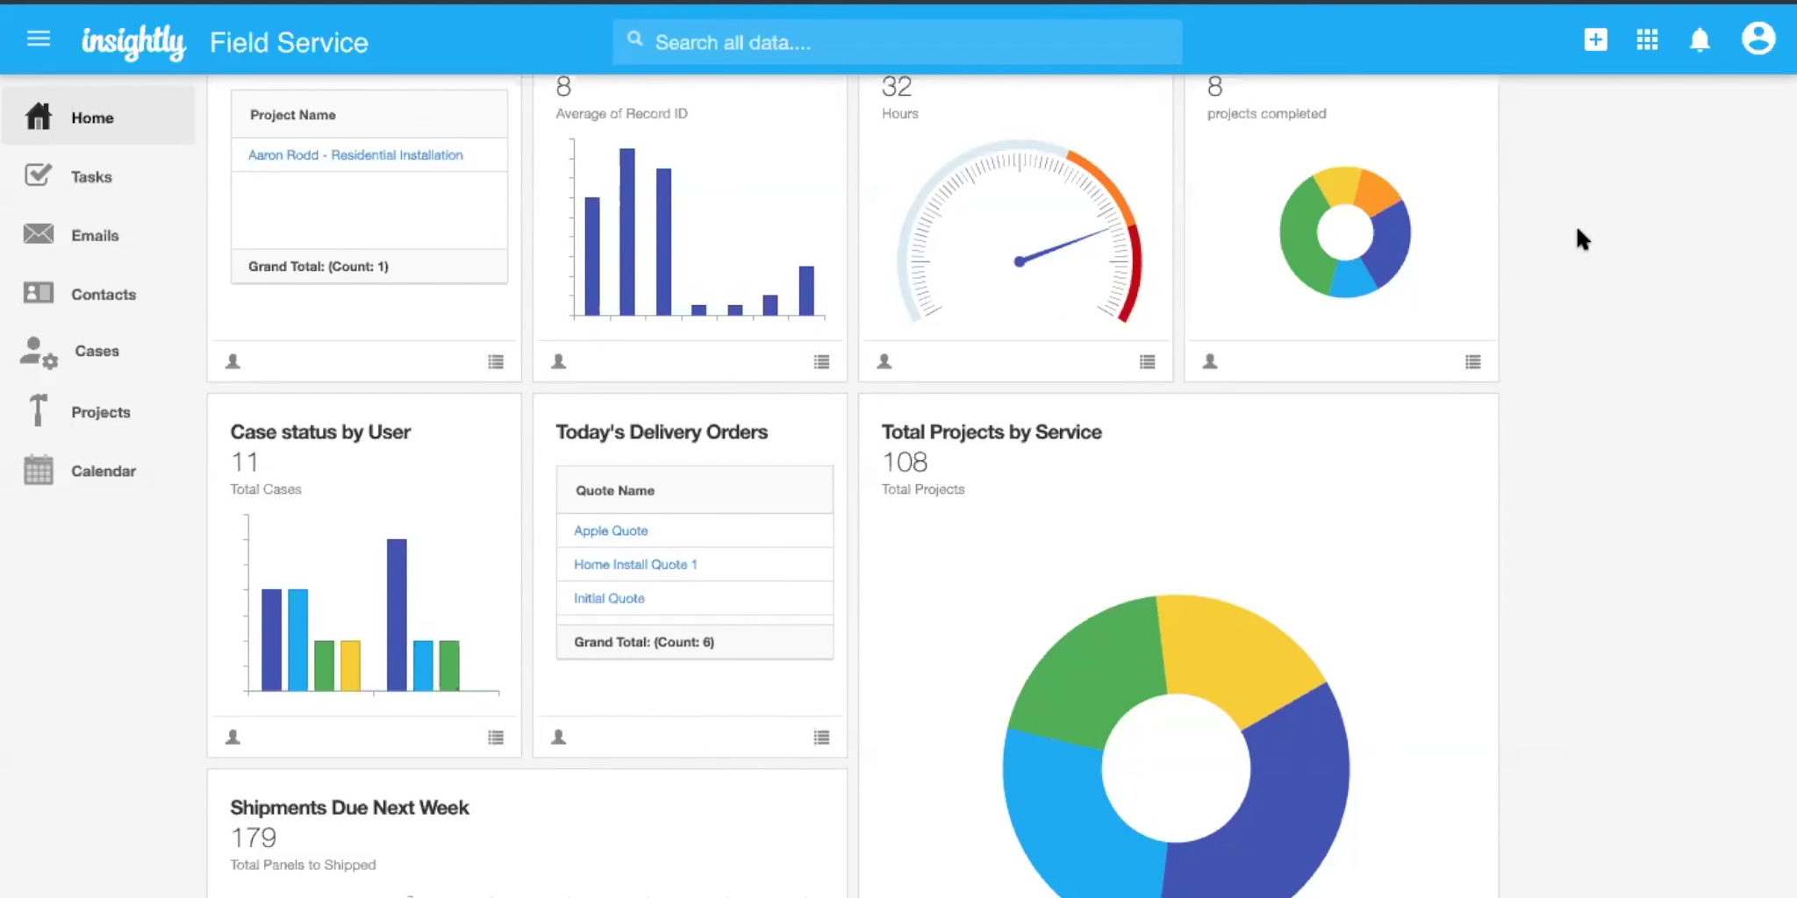
scroll(1576, 230, "up", 1)
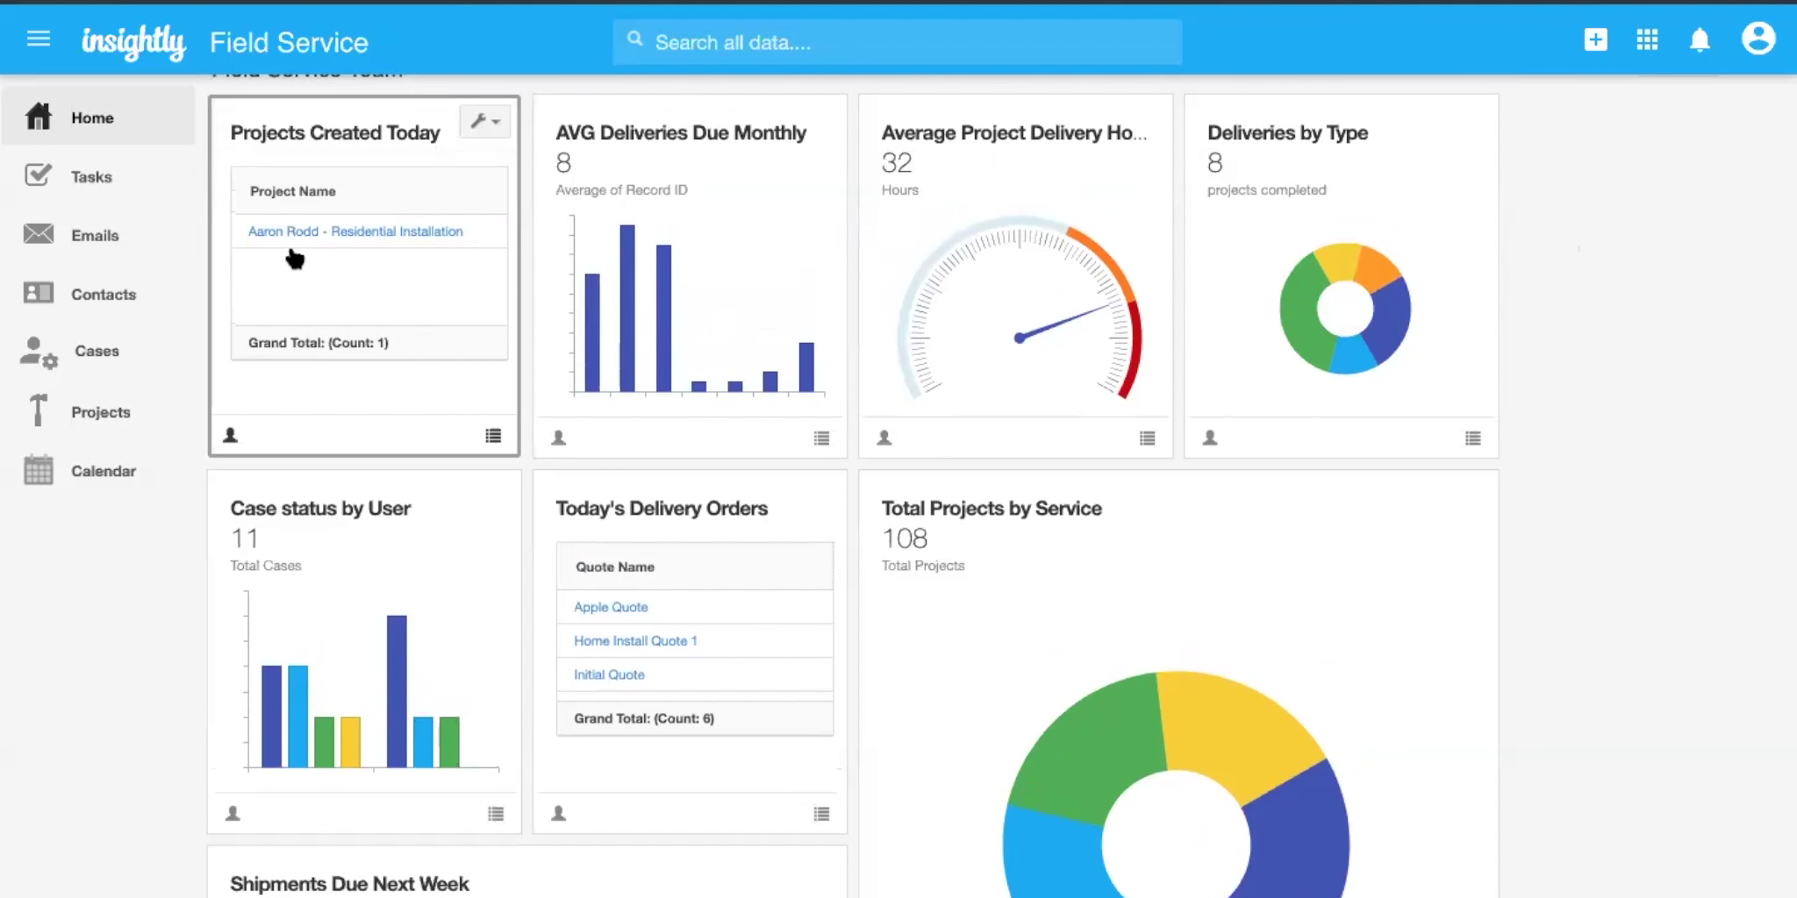
scroll(318, 263, "up", 1)
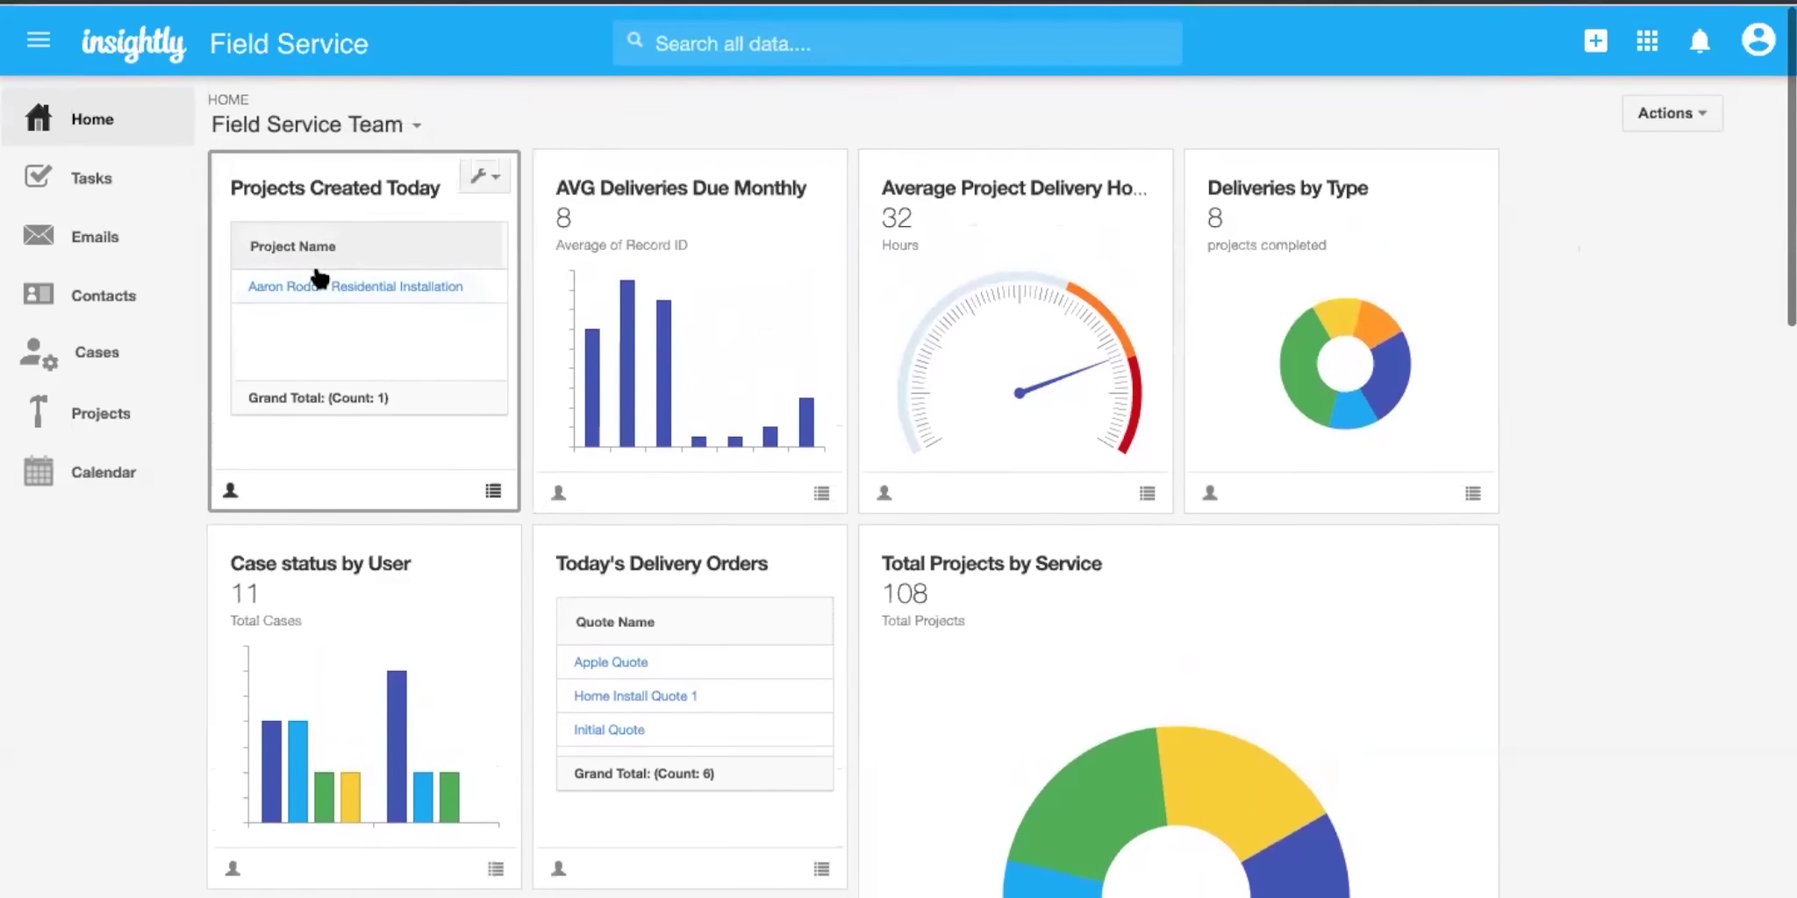
Examine the remaining Field Service Team dashboard cards, covering shipments, delivery lag, net profit, signed quotes and project status.
scroll(373, 401, "down", 1)
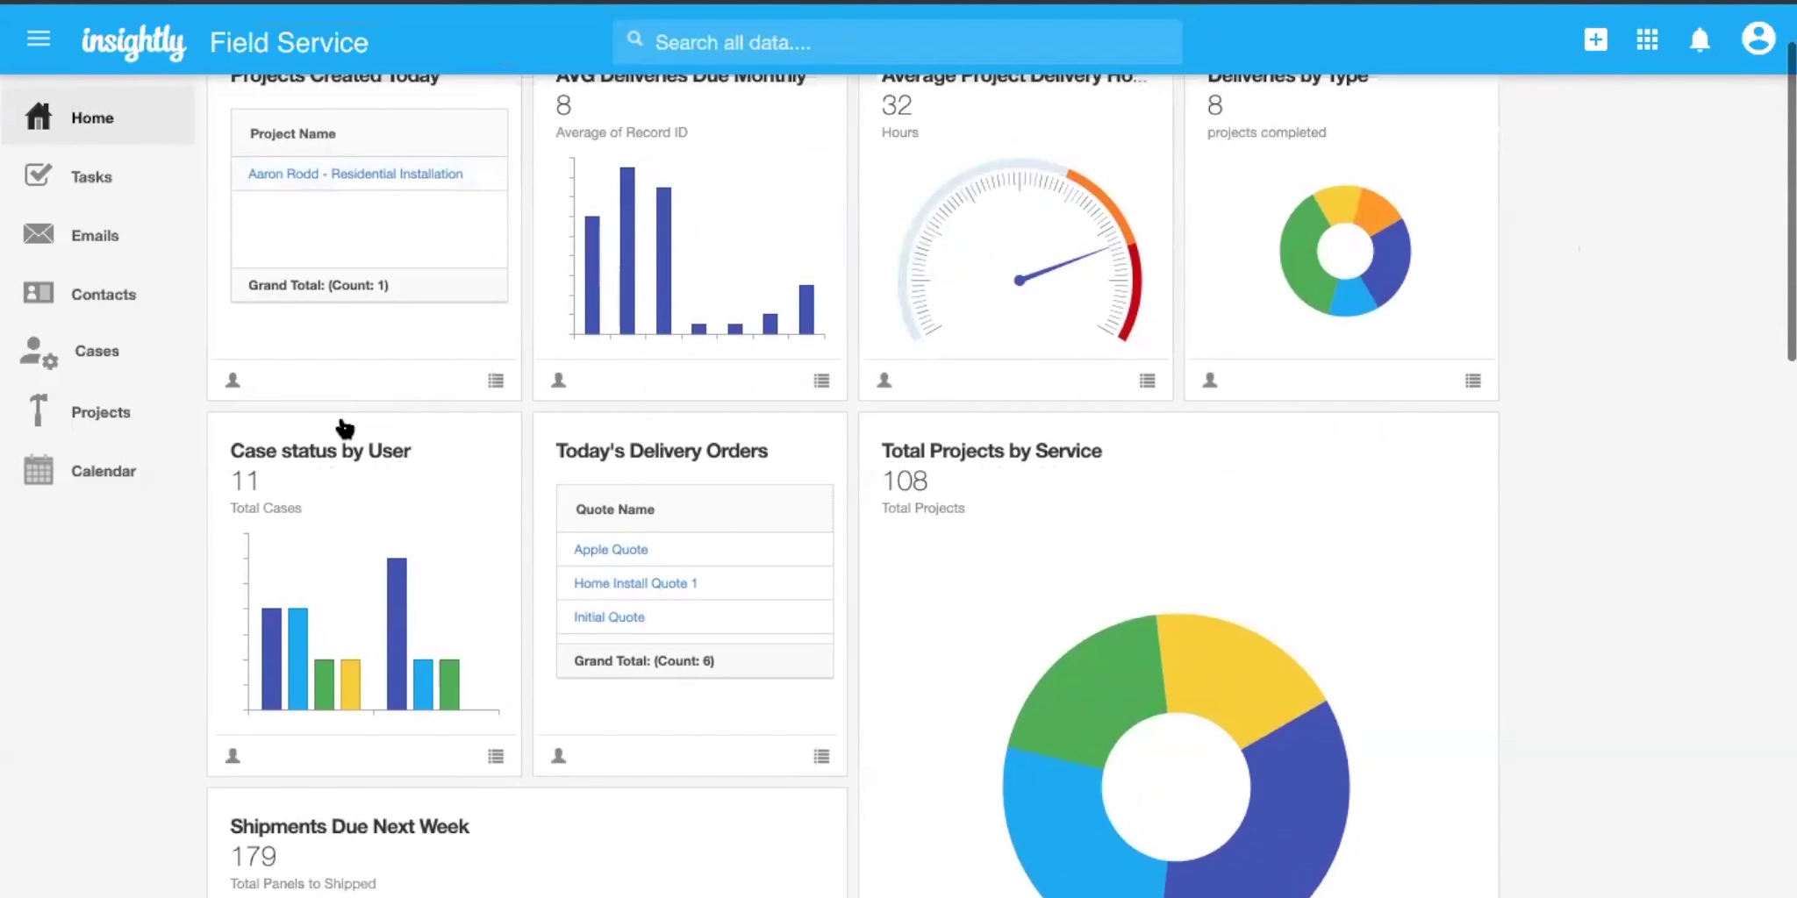
scroll(201, 548, "down", 1)
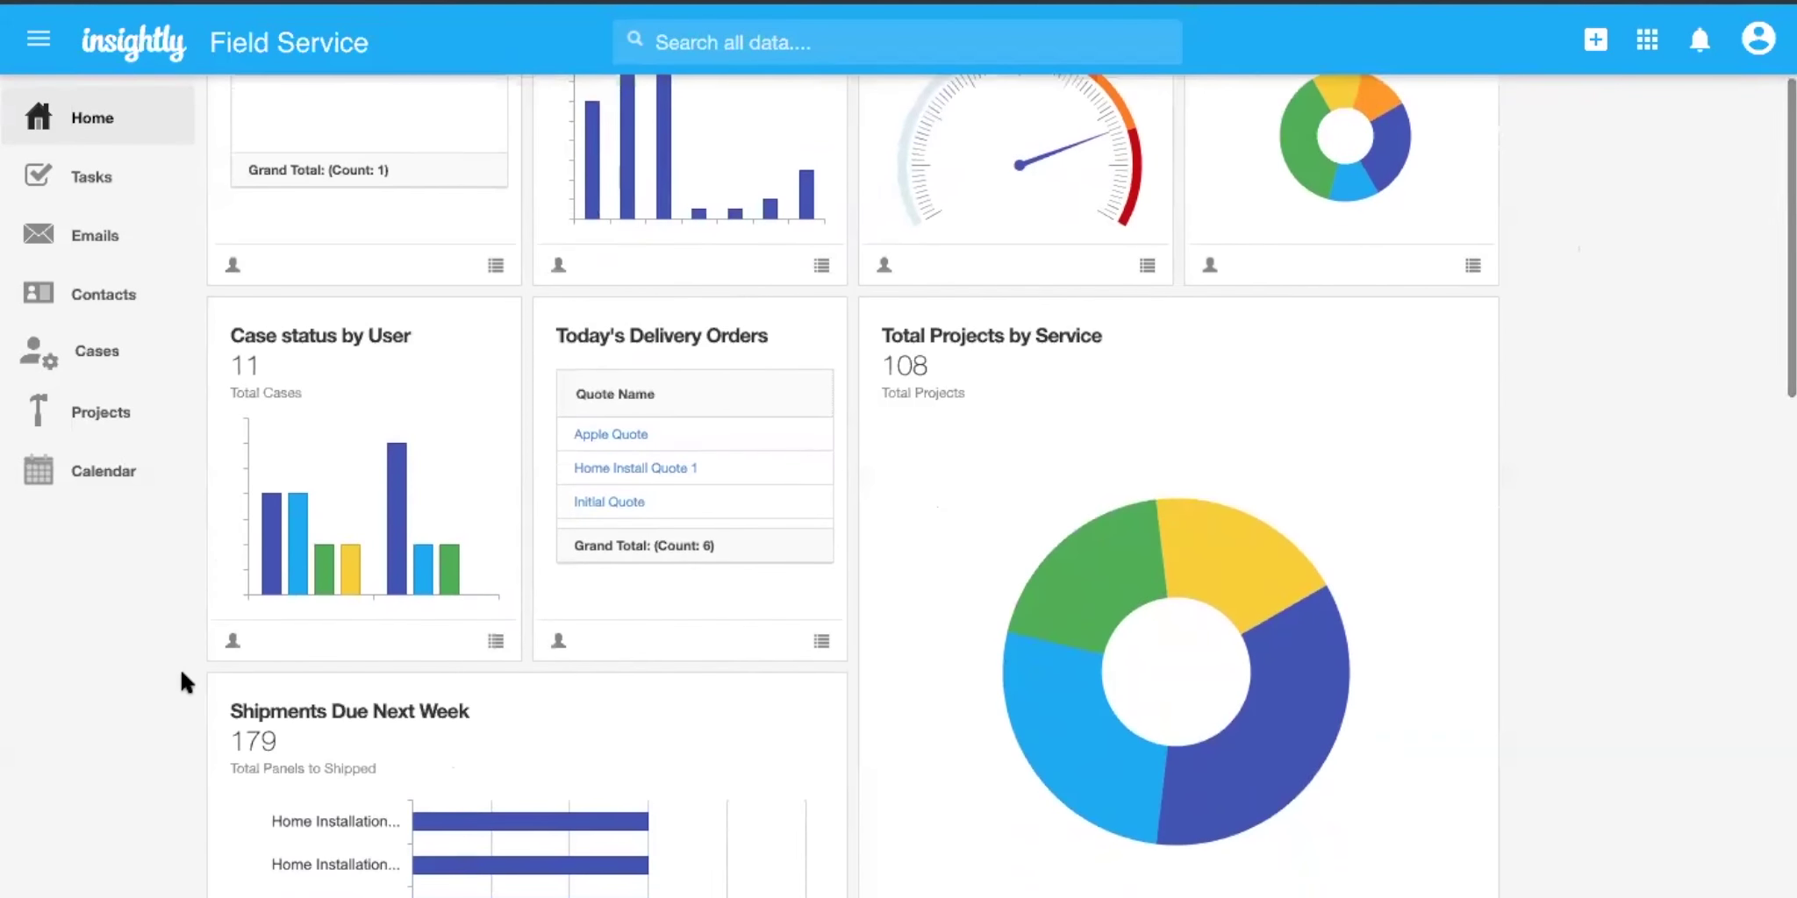
scroll(183, 680, "down", 4)
scroll(182, 674, "down", 5)
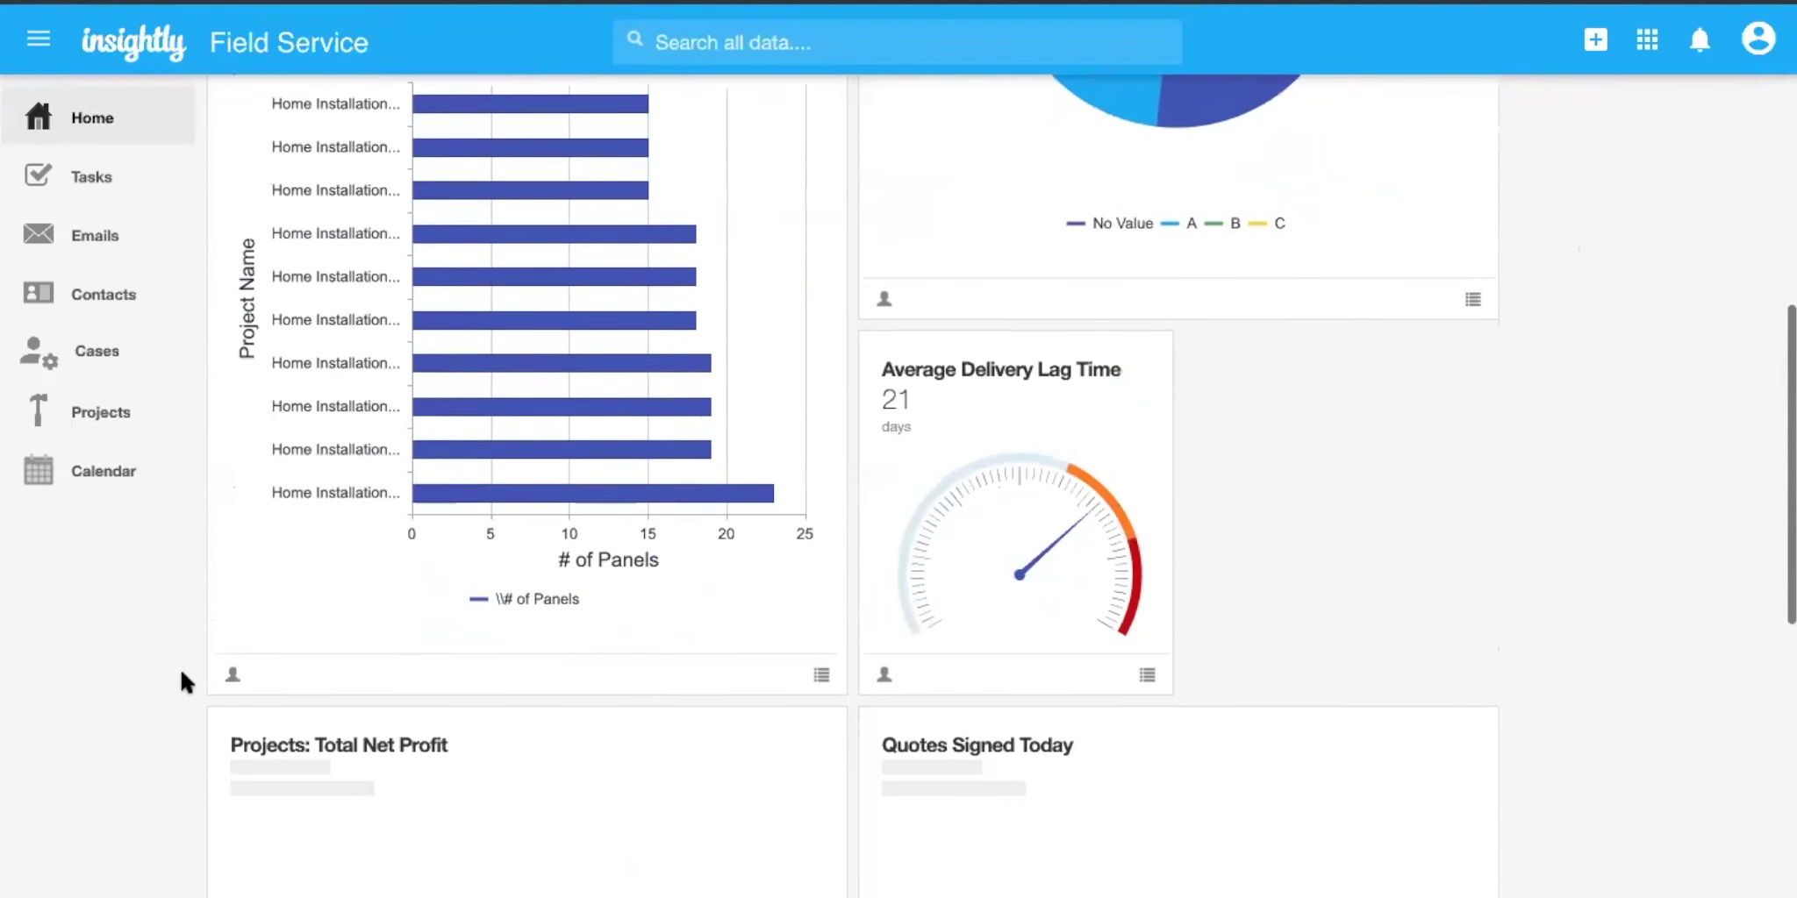
scroll(181, 673, "down", 3)
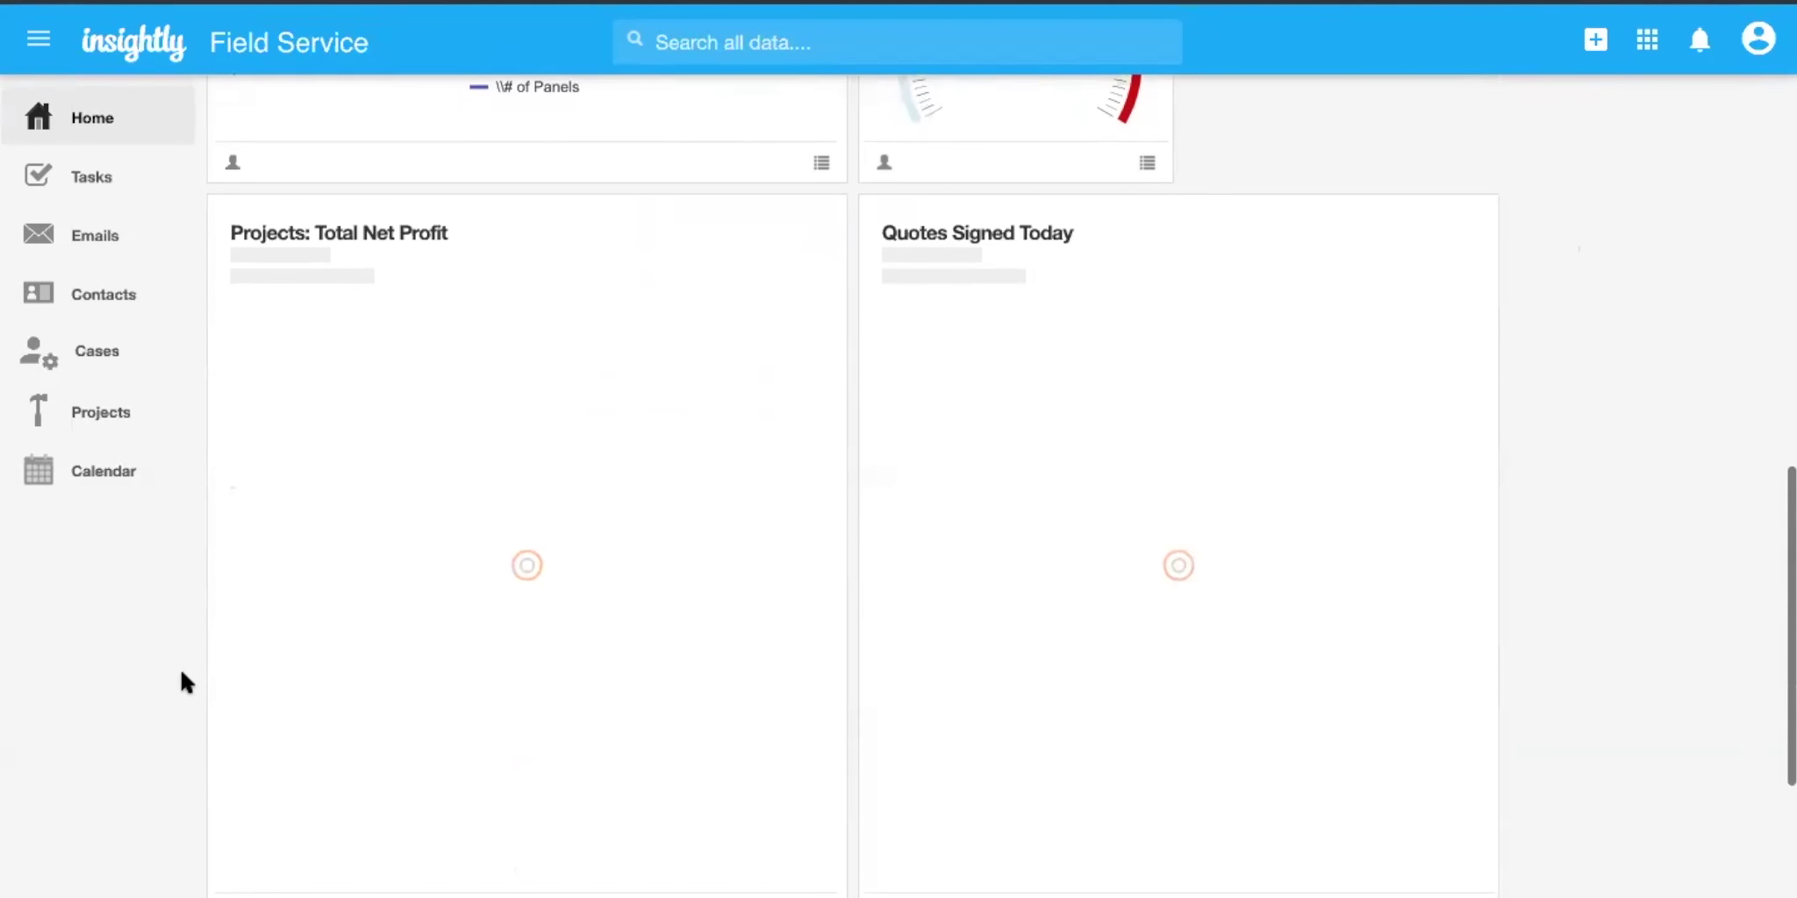
scroll(179, 679, "down", 1)
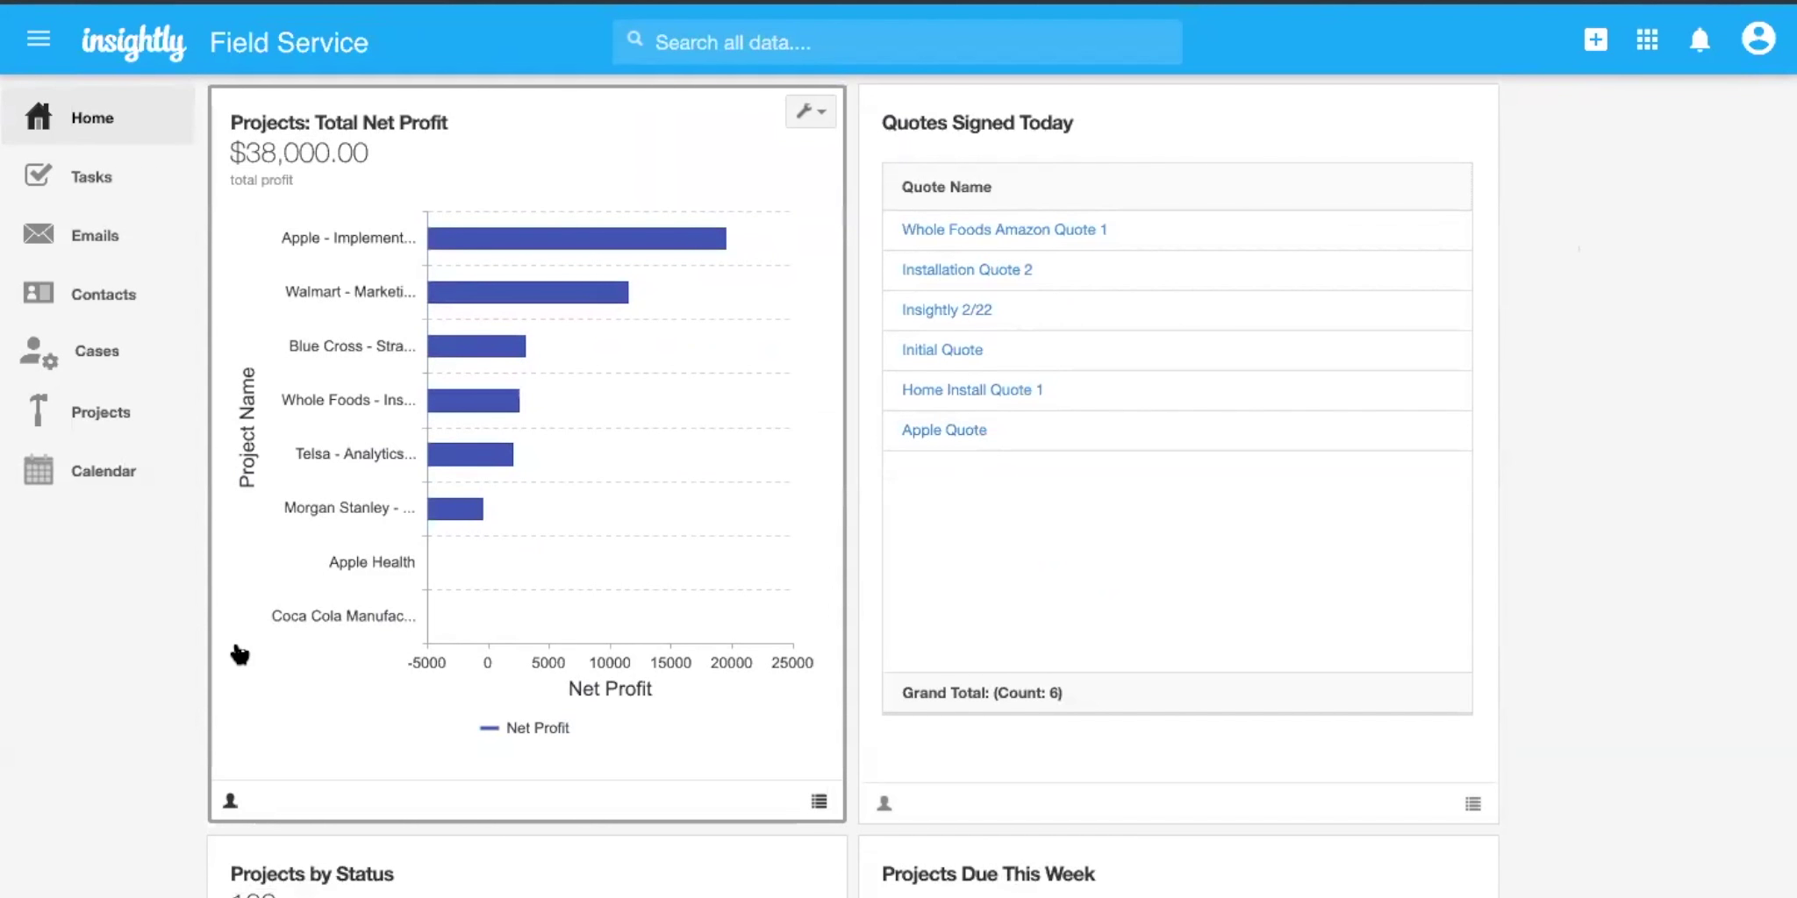
scroll(238, 653, "down", 5)
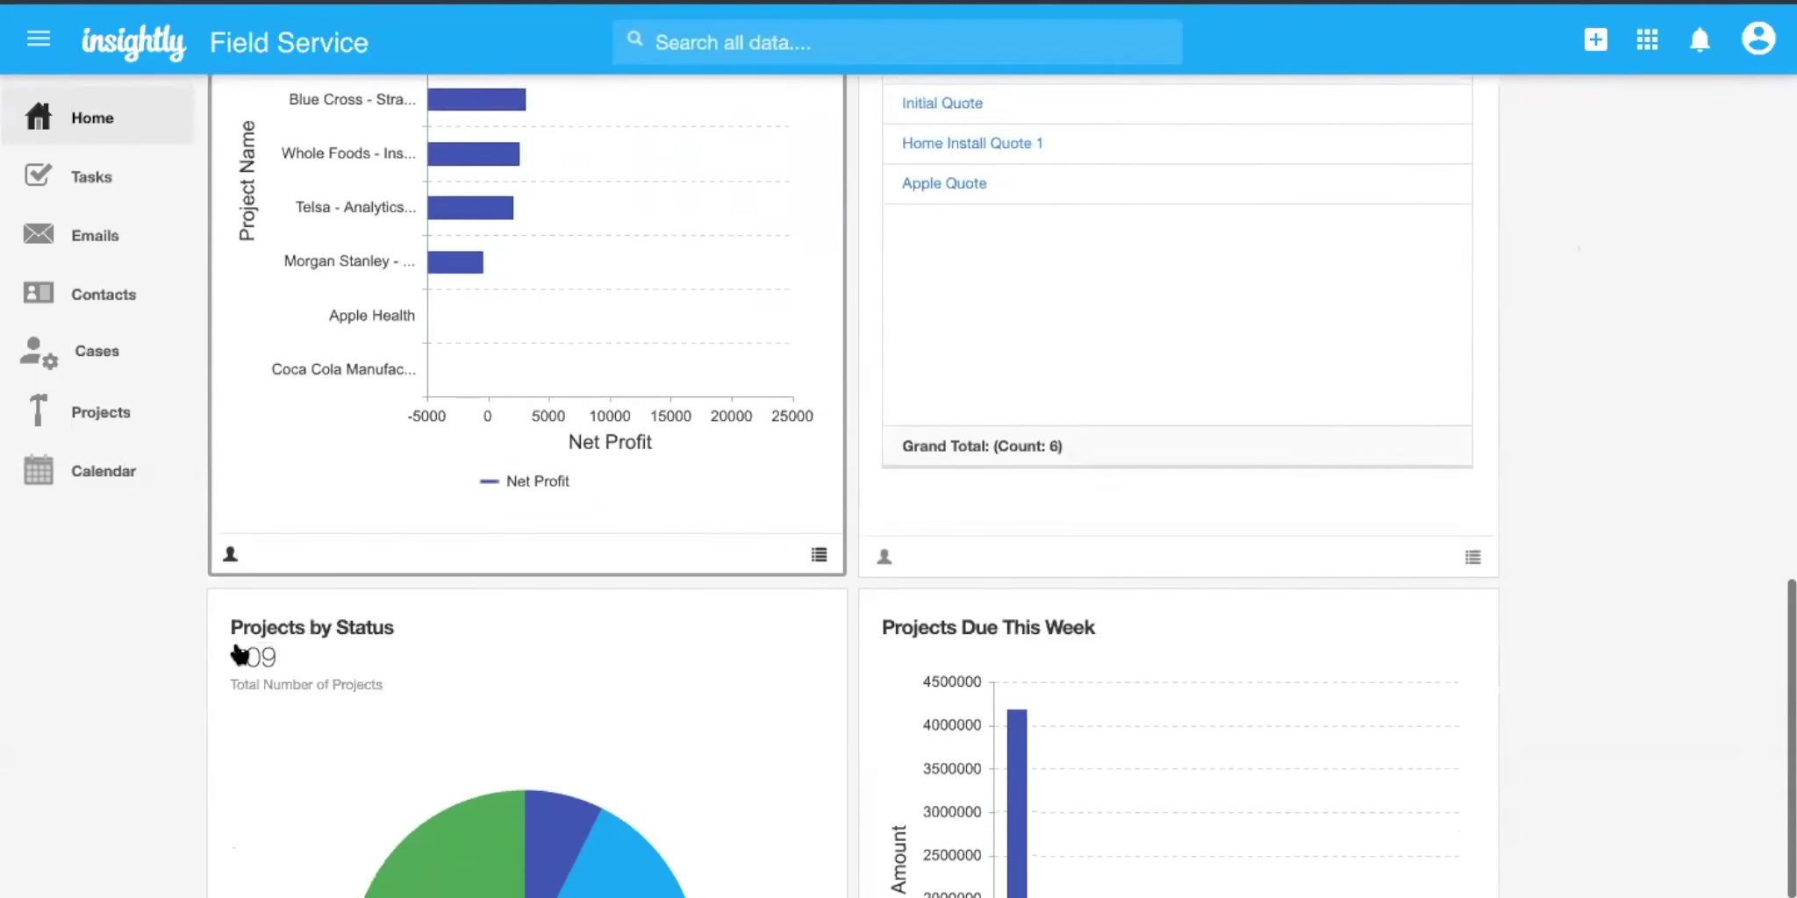
scroll(239, 654, "down", 1)
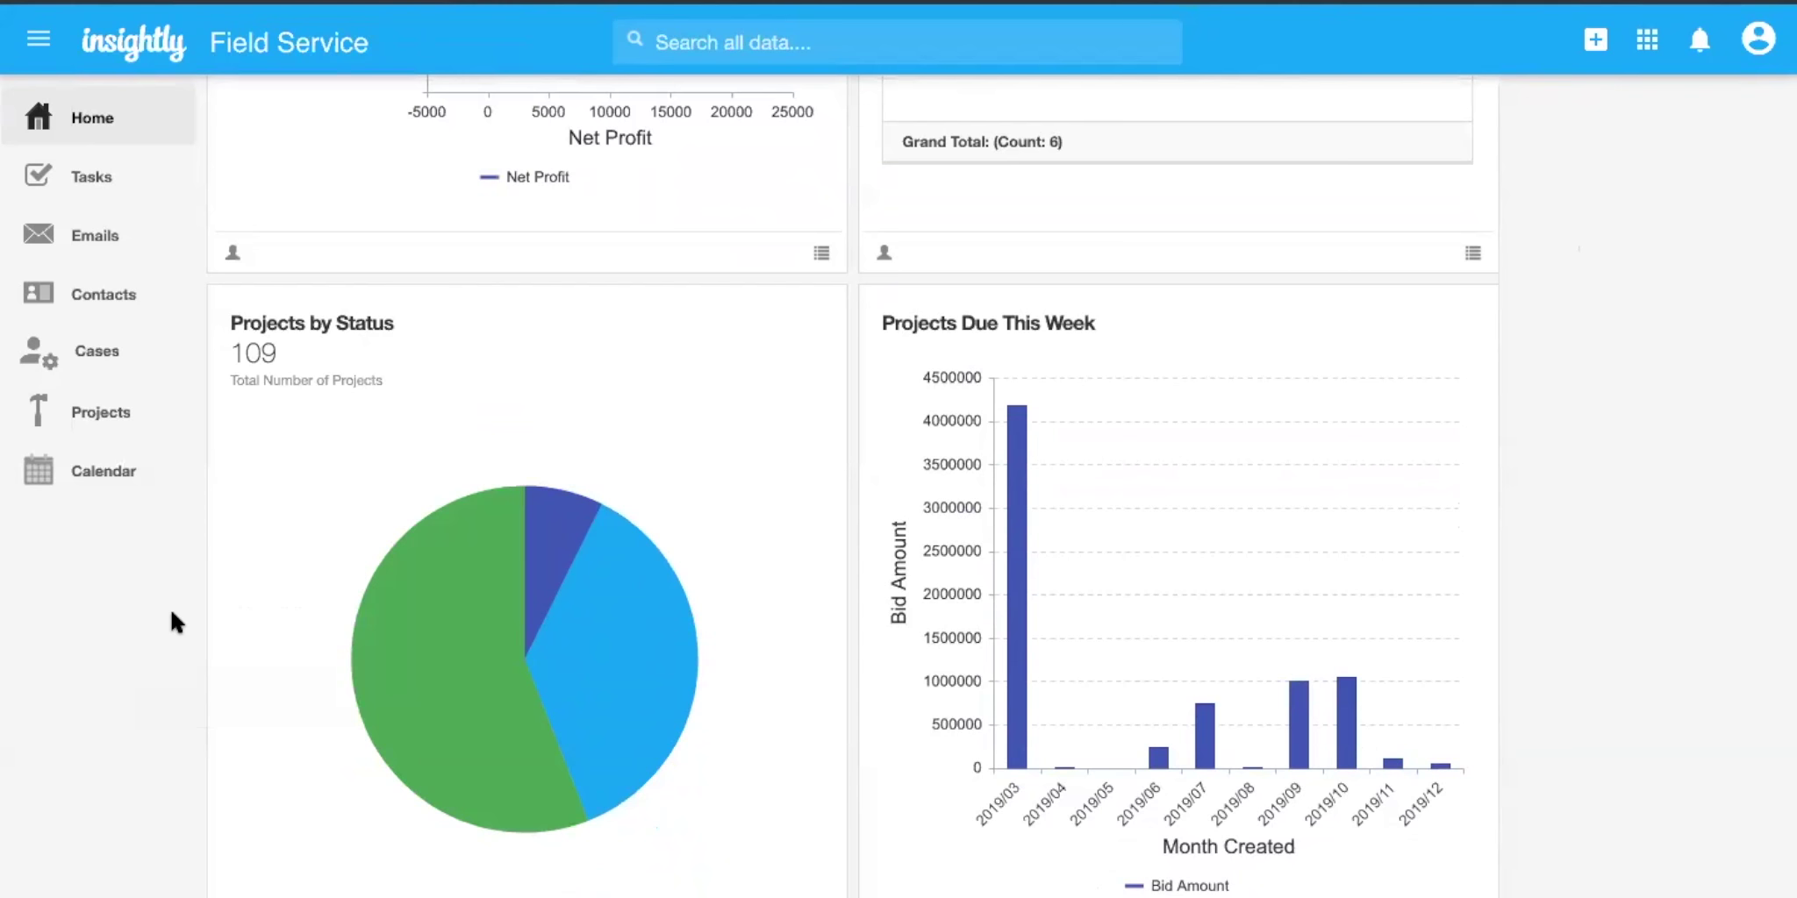
scroll(215, 605, "up", 1)
scroll(1593, 496, "down", 2)
scroll(1593, 489, "down", 1)
scroll(1593, 489, "up", 10)
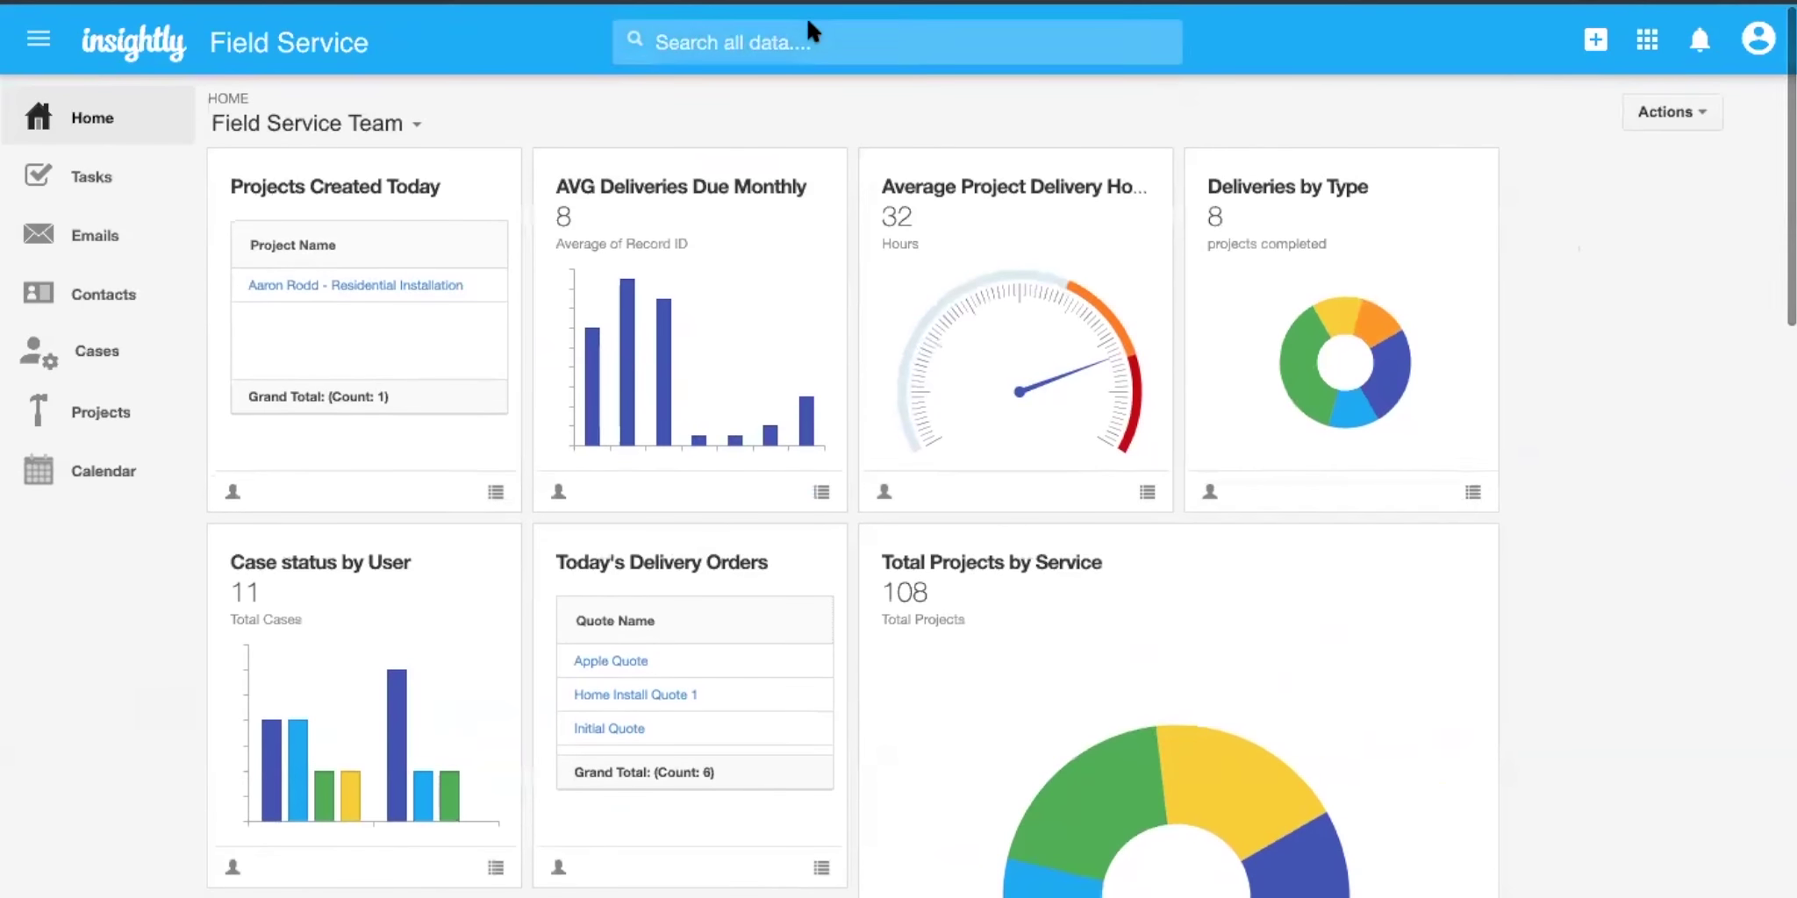
Open the customer's Residential Installation project created today for editing and review its Project Details and Project Team fields.
left_click(349, 286)
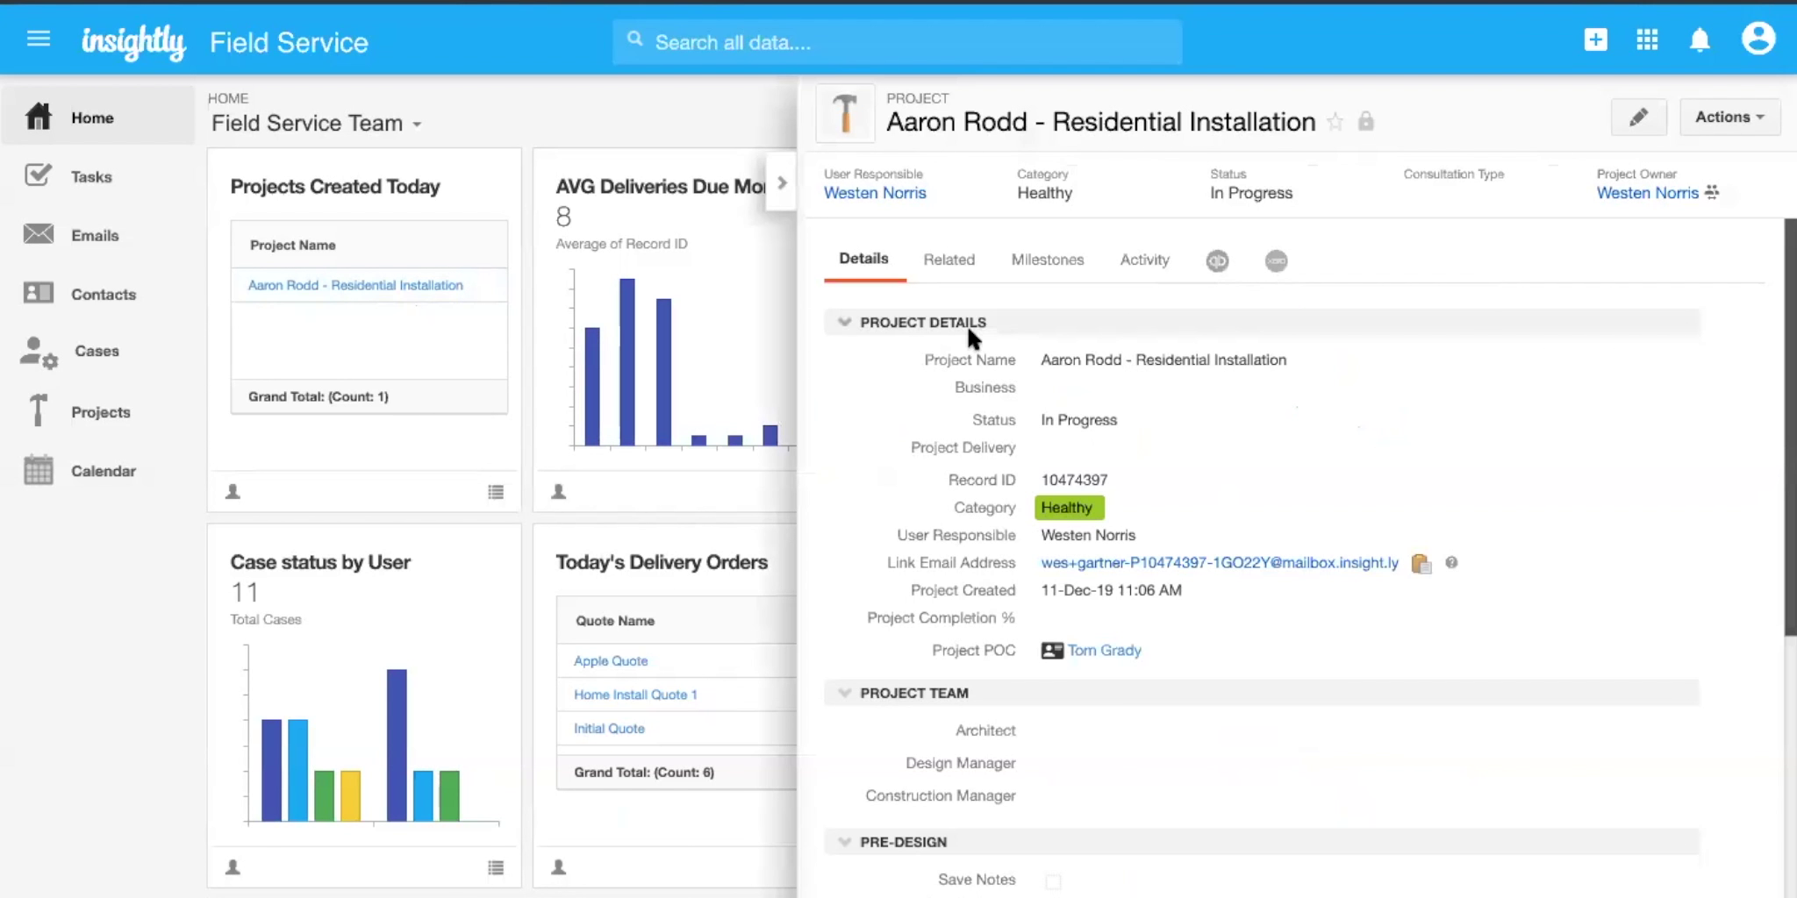
left_click(1642, 122)
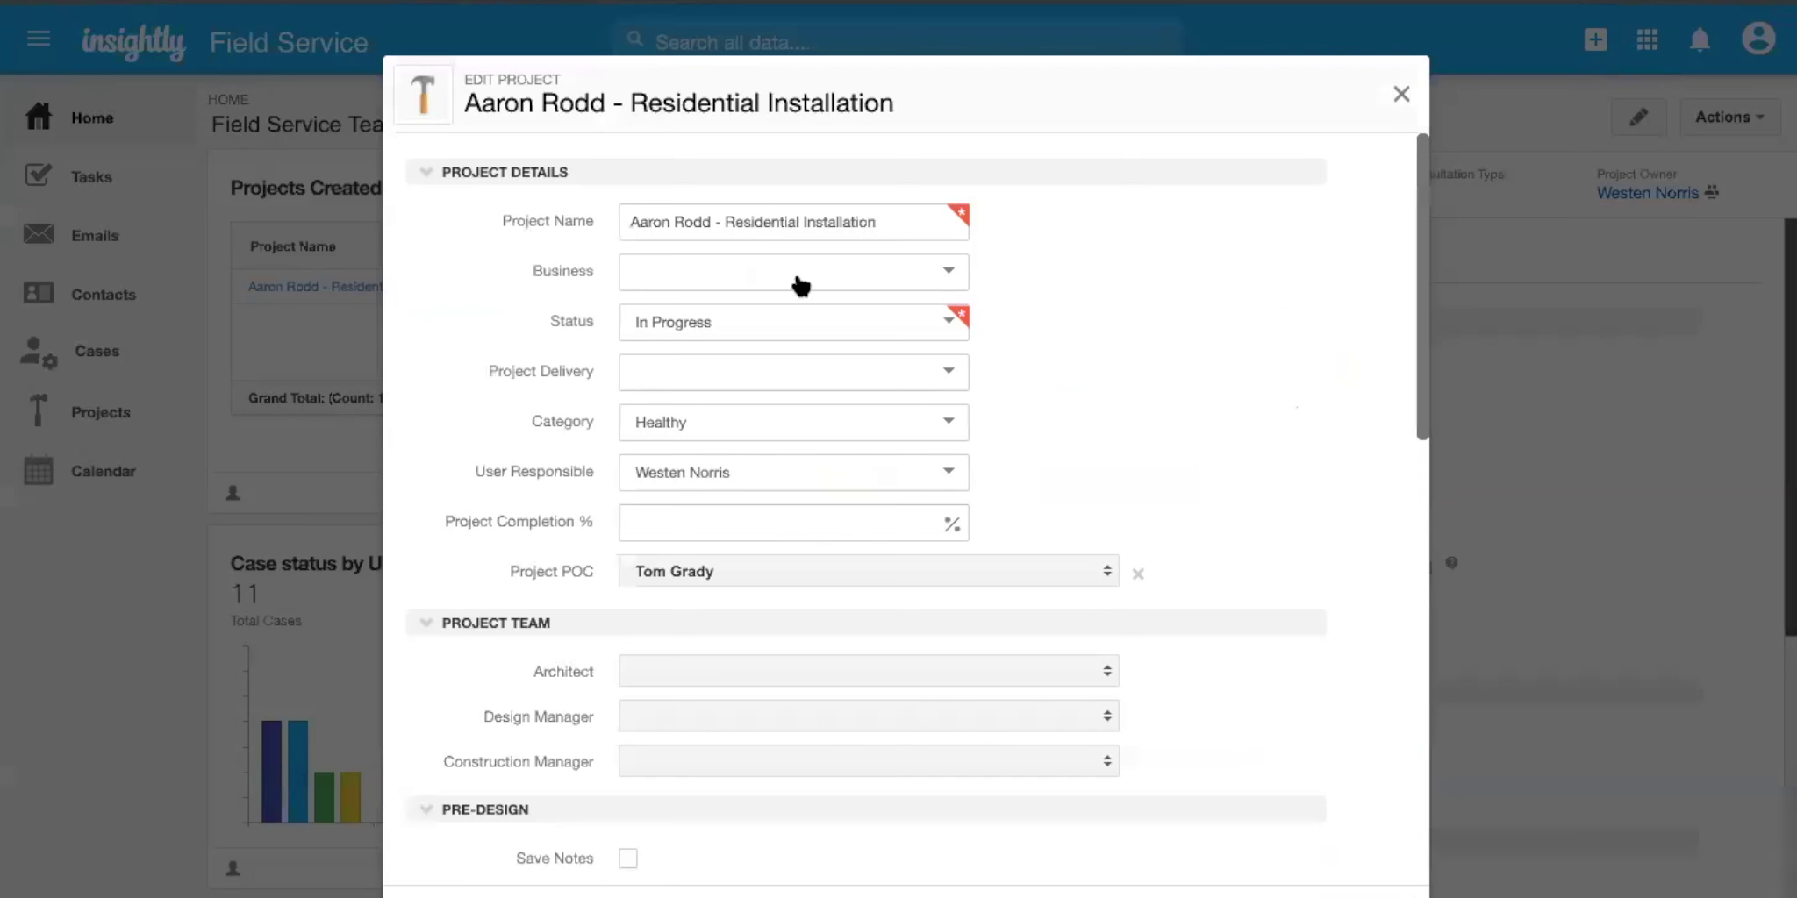
scroll(783, 363, "down", 3)
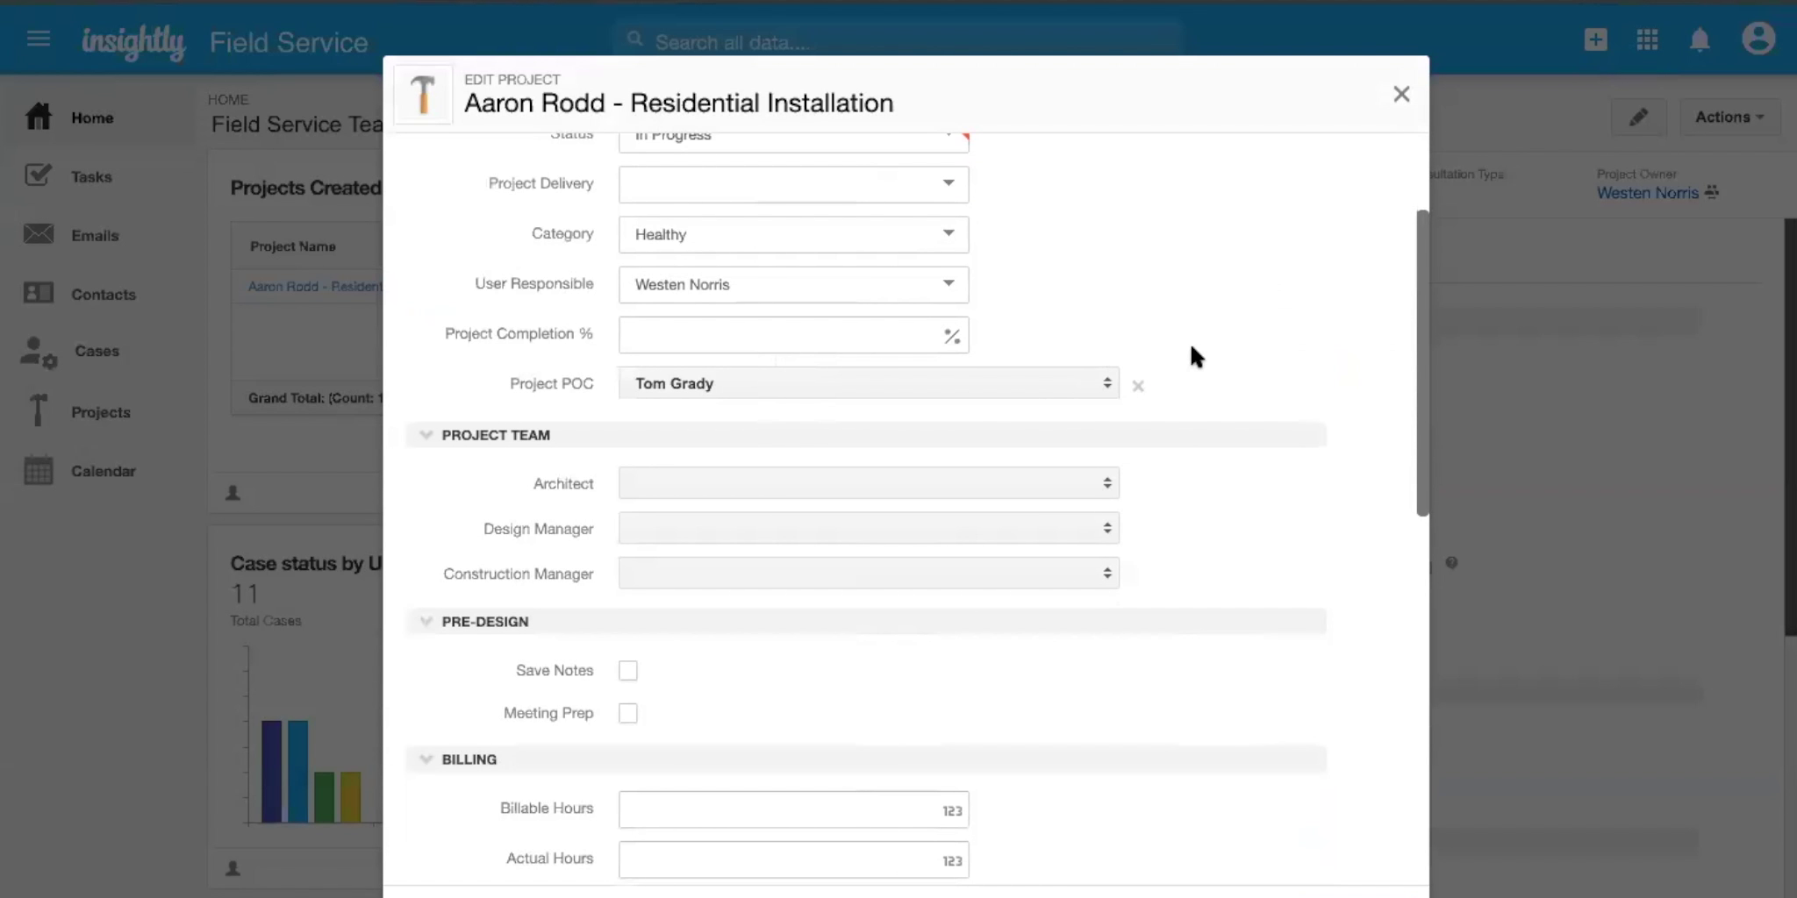
scroll(1191, 347, "up", 2)
scroll(1193, 355, "up", 1)
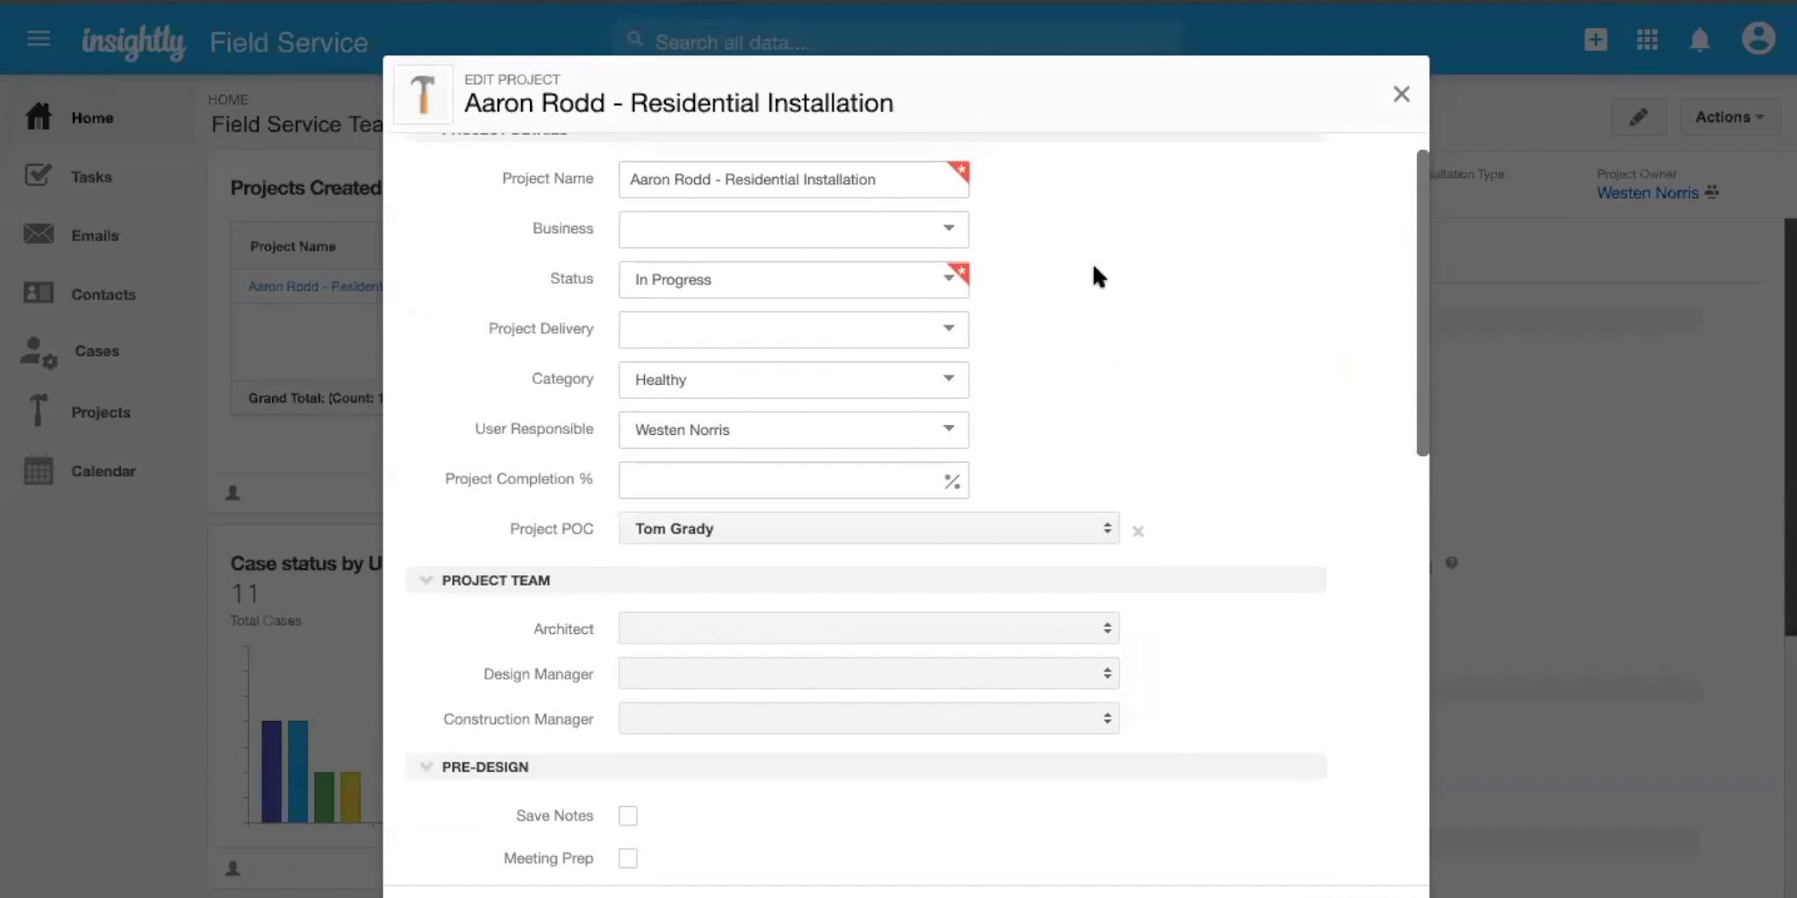
scroll(1096, 276, "down", 1)
scroll(1096, 276, "up", 2)
scroll(1095, 271, "down", 1)
scroll(1095, 270, "up", 1)
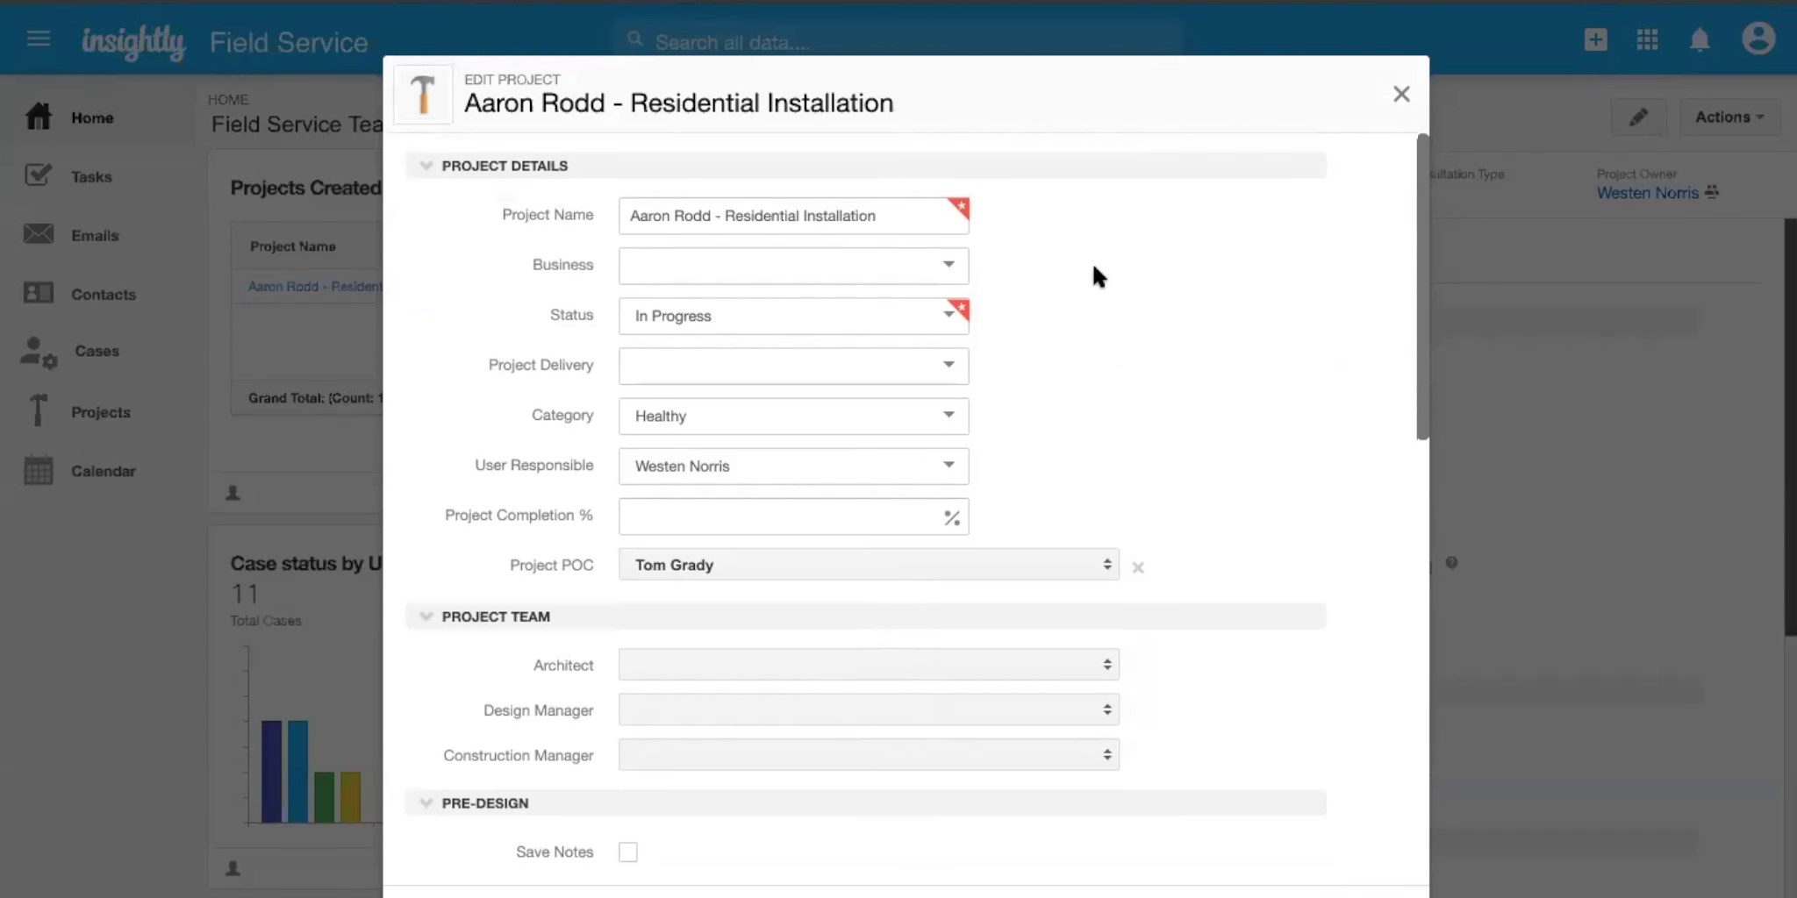
Set the project's pipeline to Residential Install and save the project.
scroll(1093, 268, "down", 2)
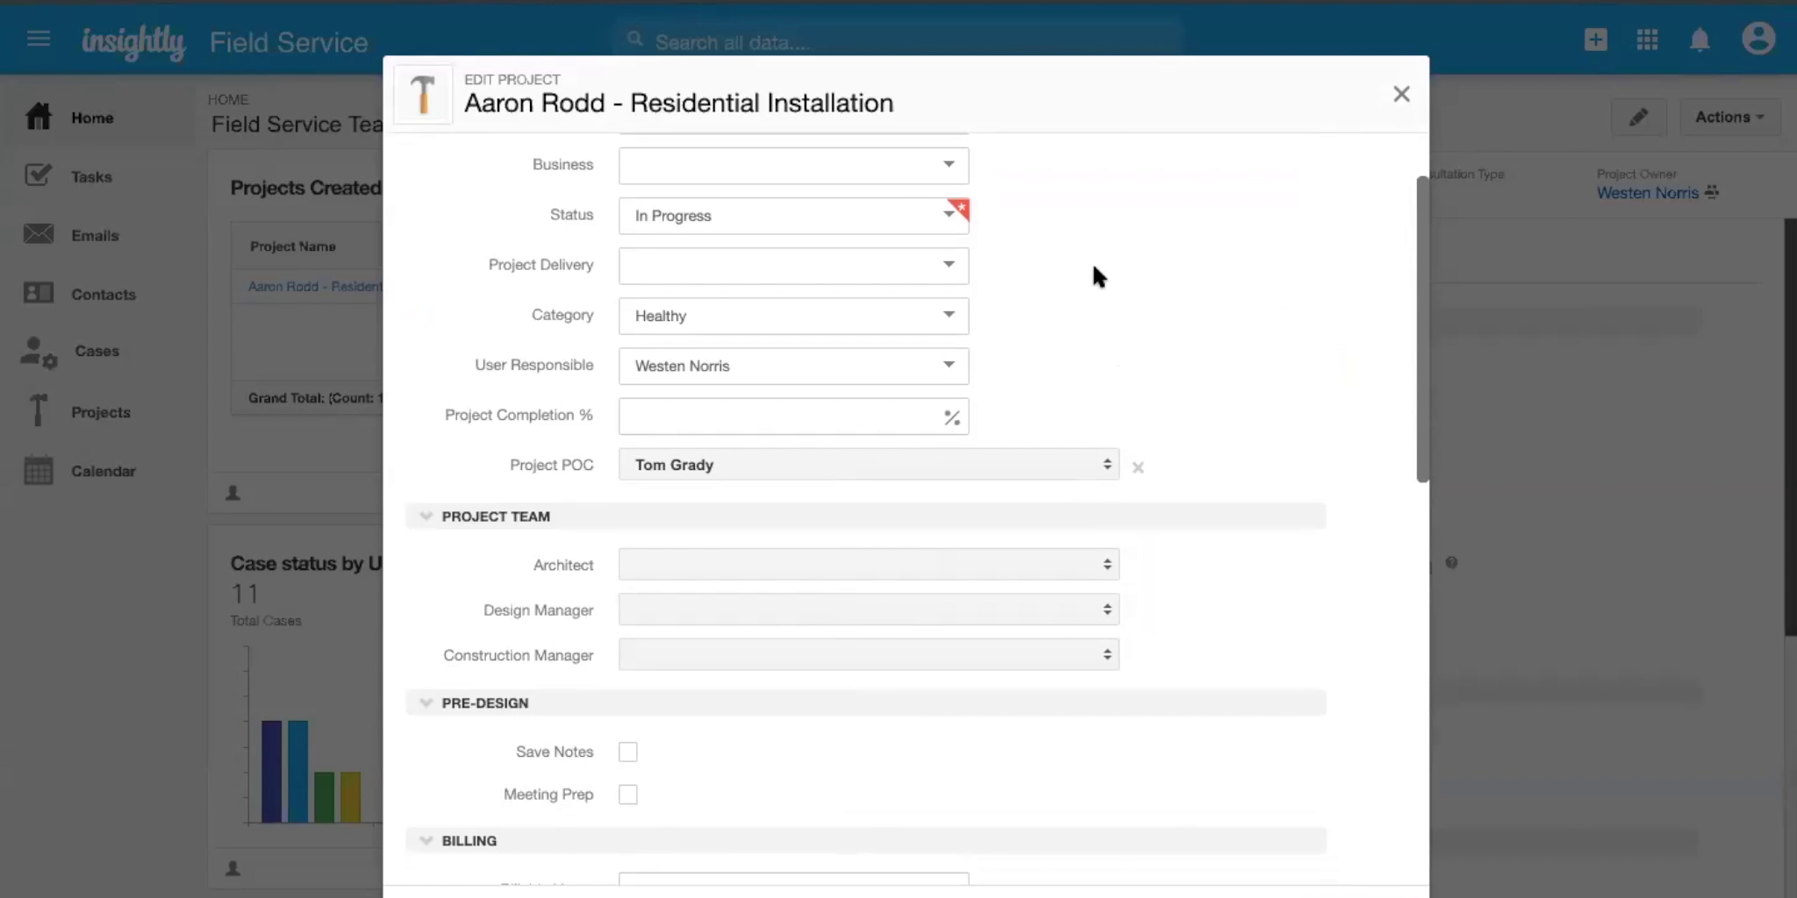
scroll(1094, 268, "down", 8)
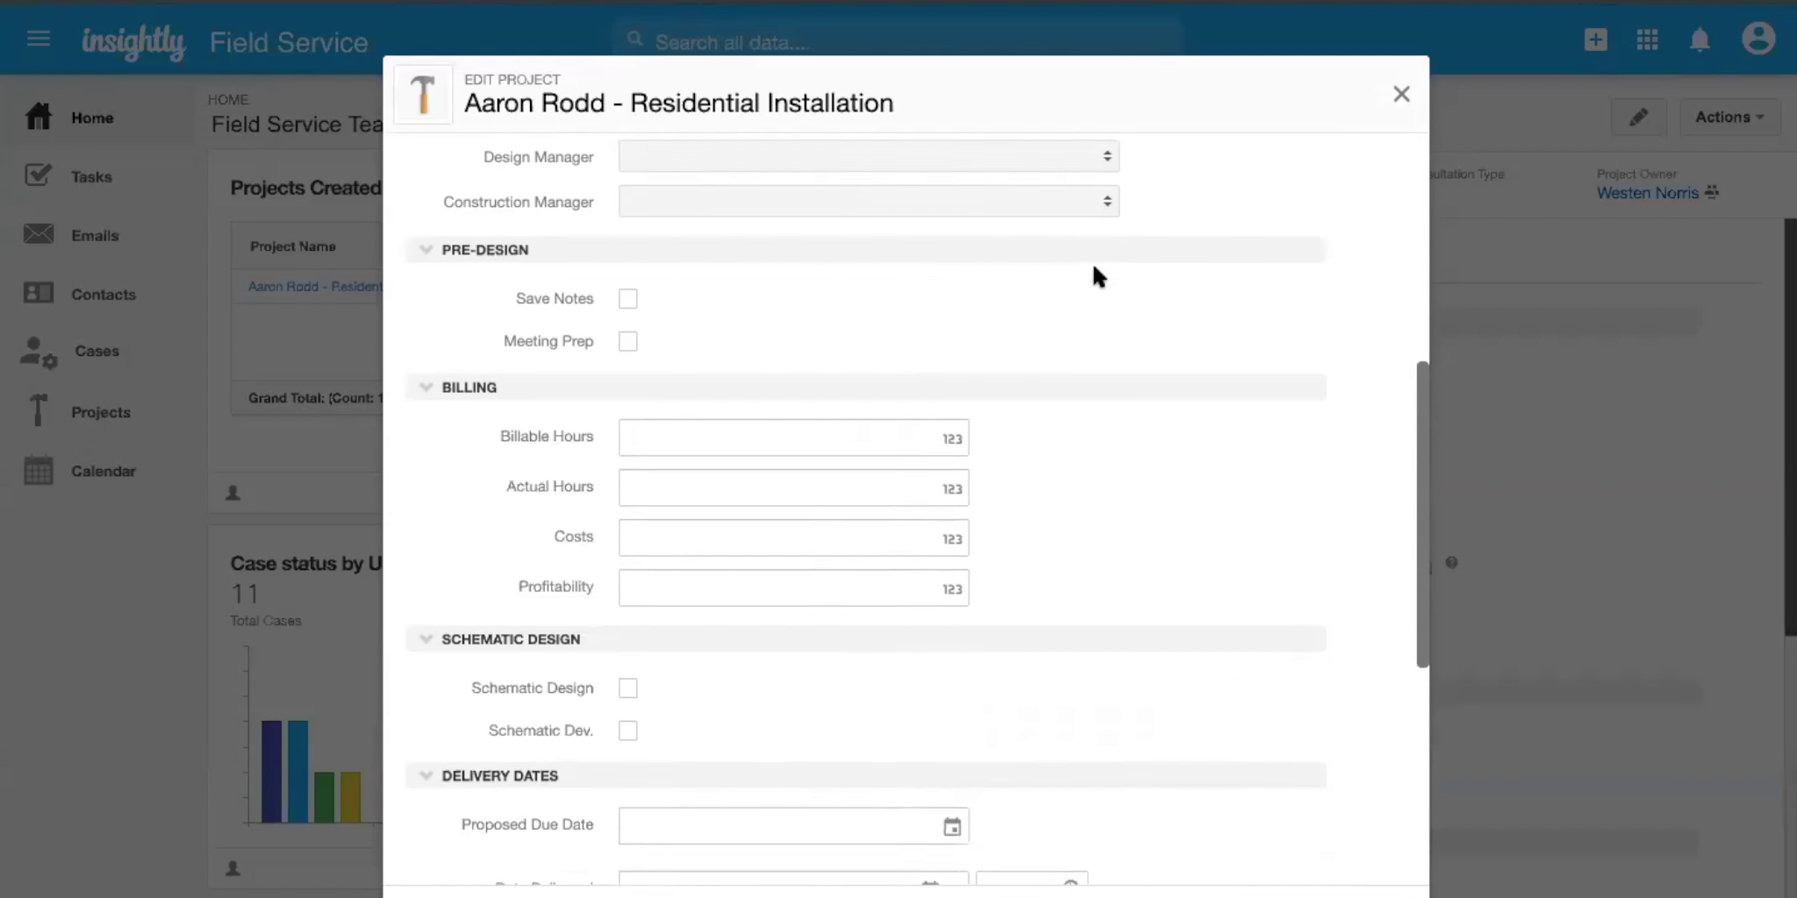
scroll(1092, 263, "down", 4)
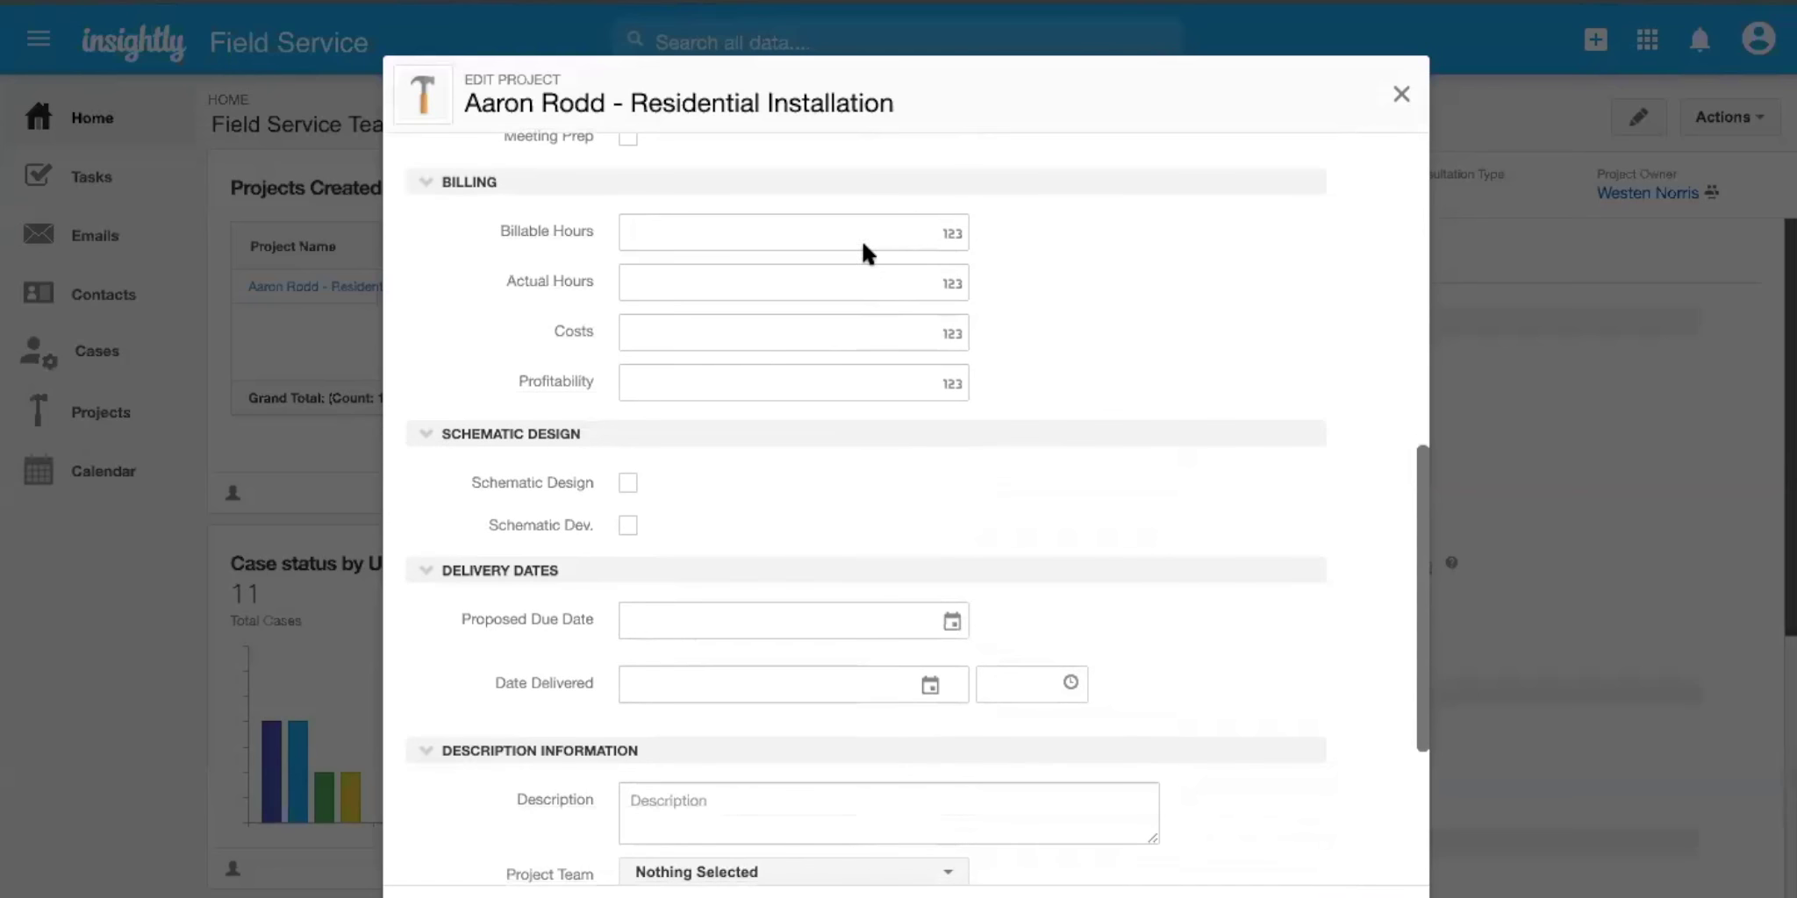
scroll(741, 230, "down", 4)
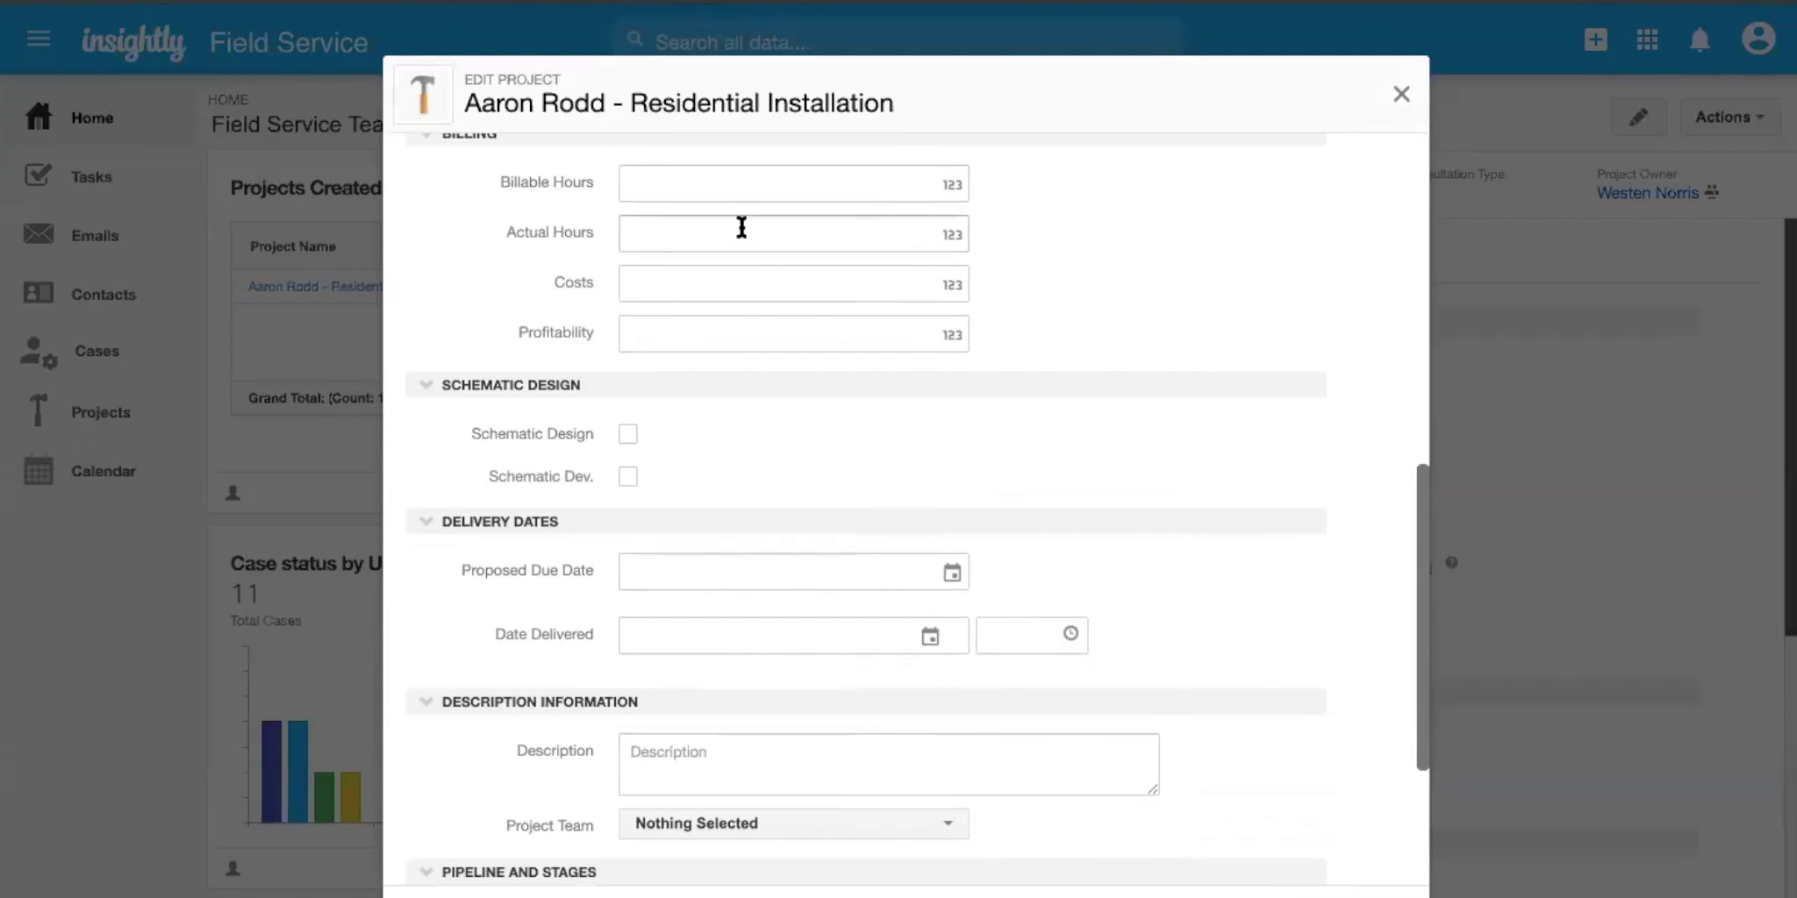
scroll(1036, 255, "down", 3)
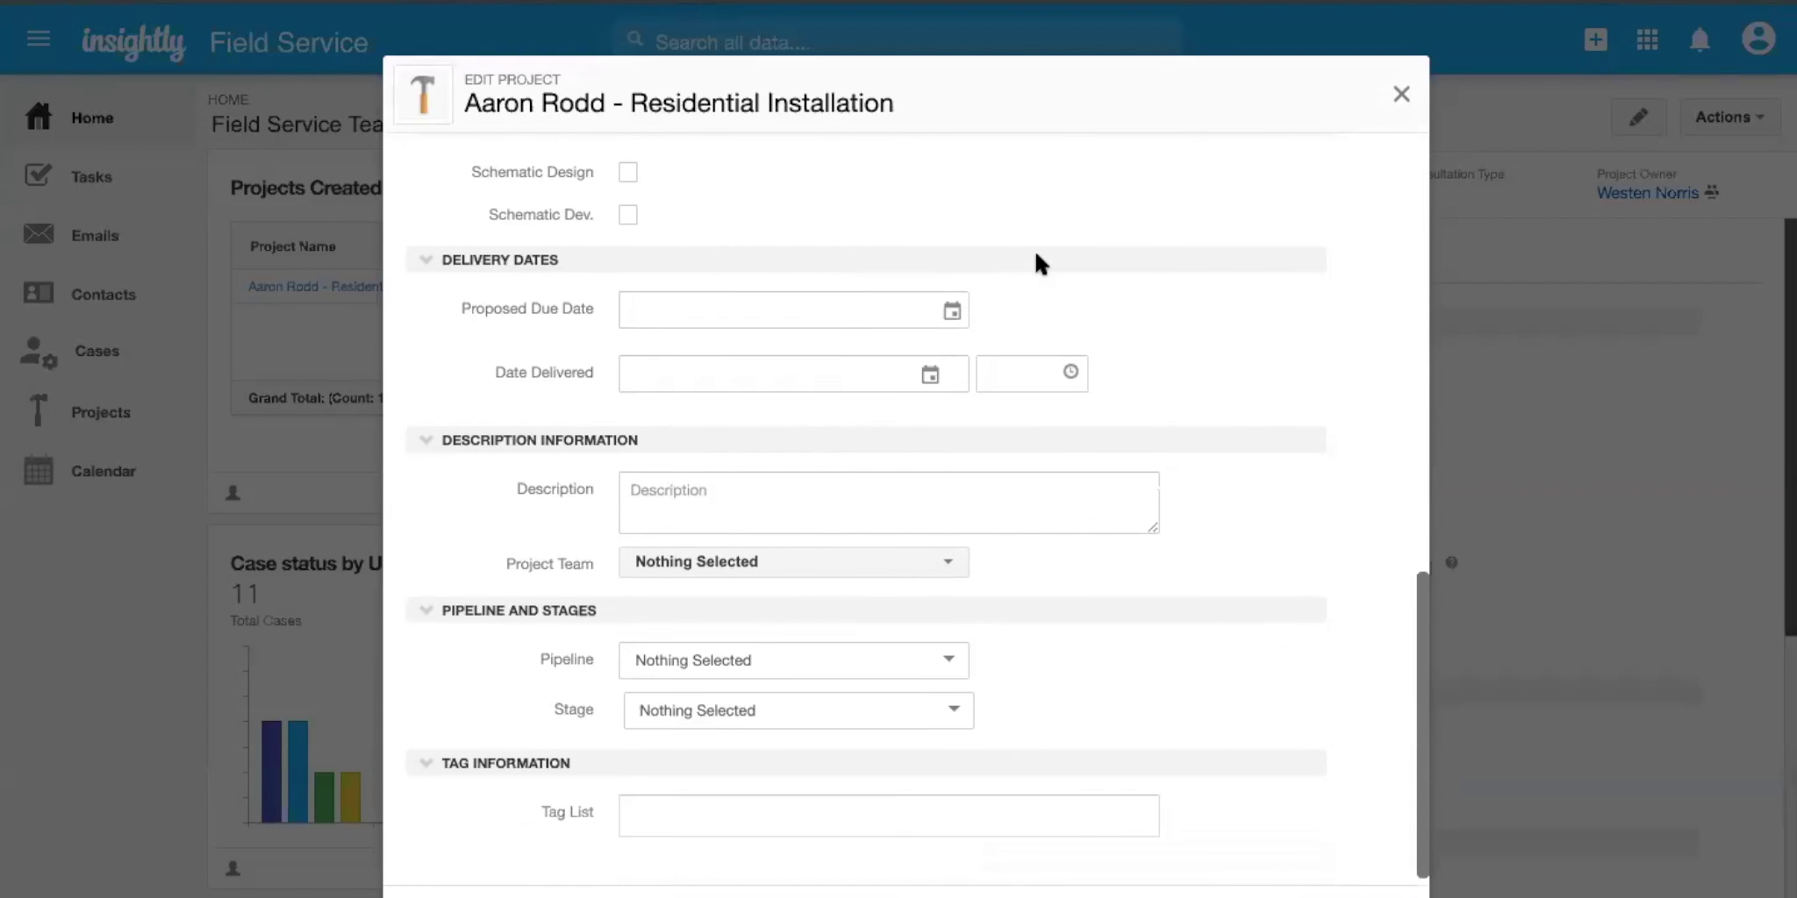
left_click(900, 643)
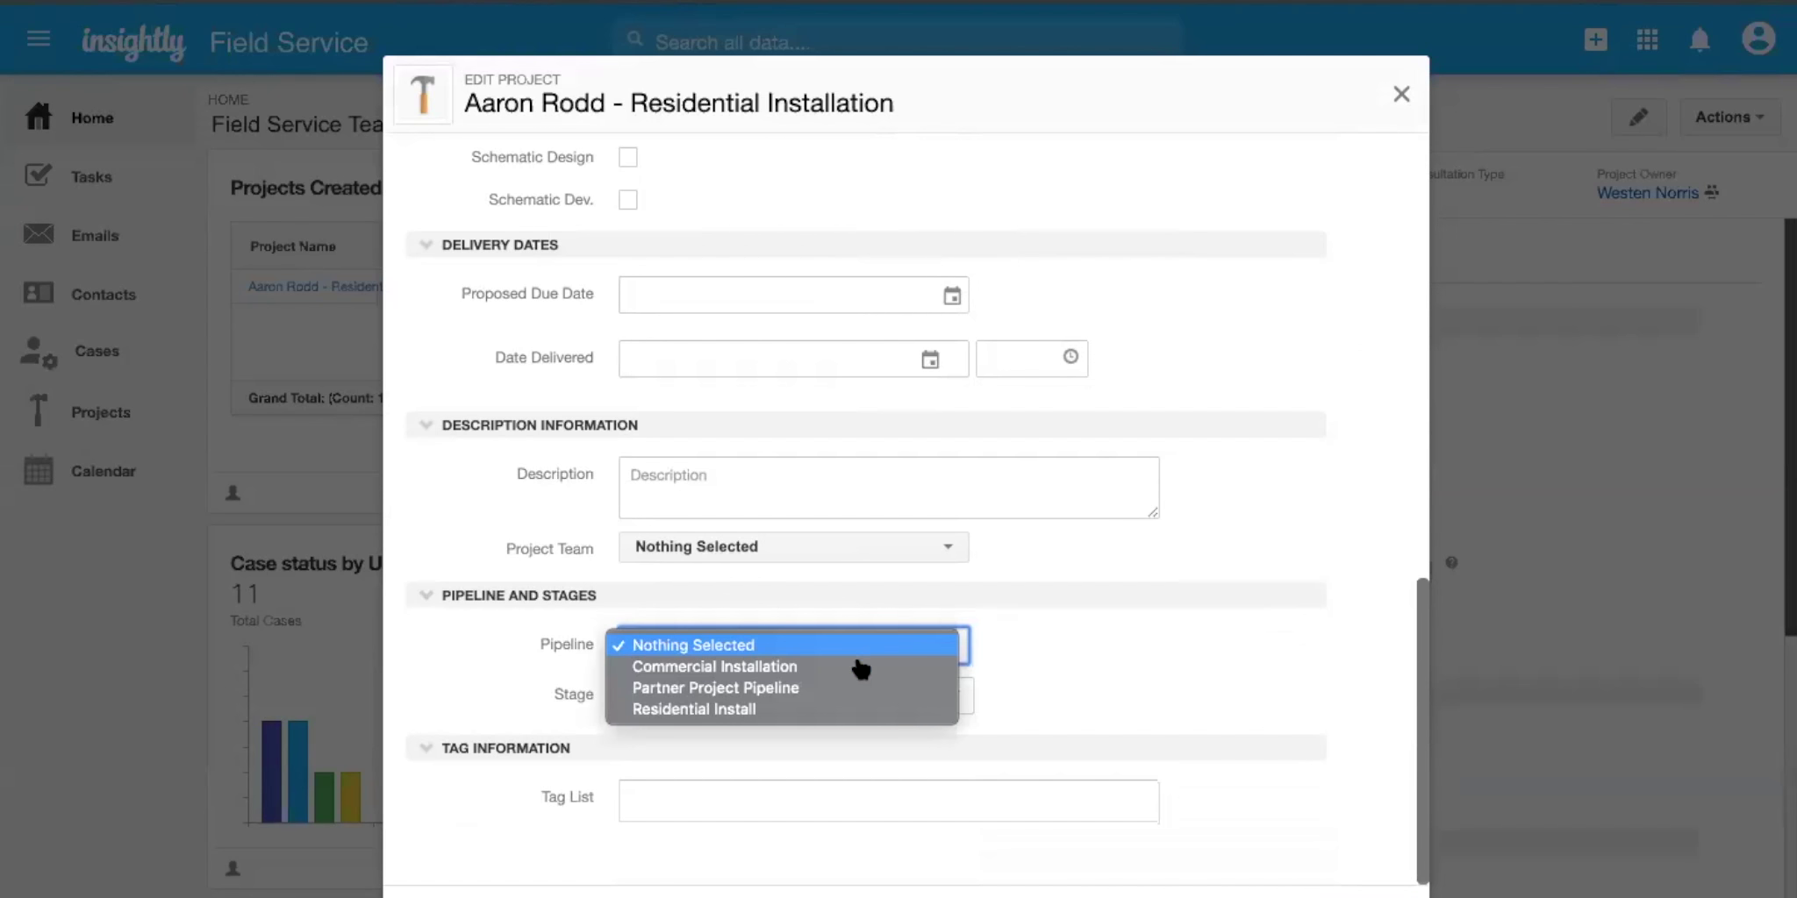
left_click(757, 709)
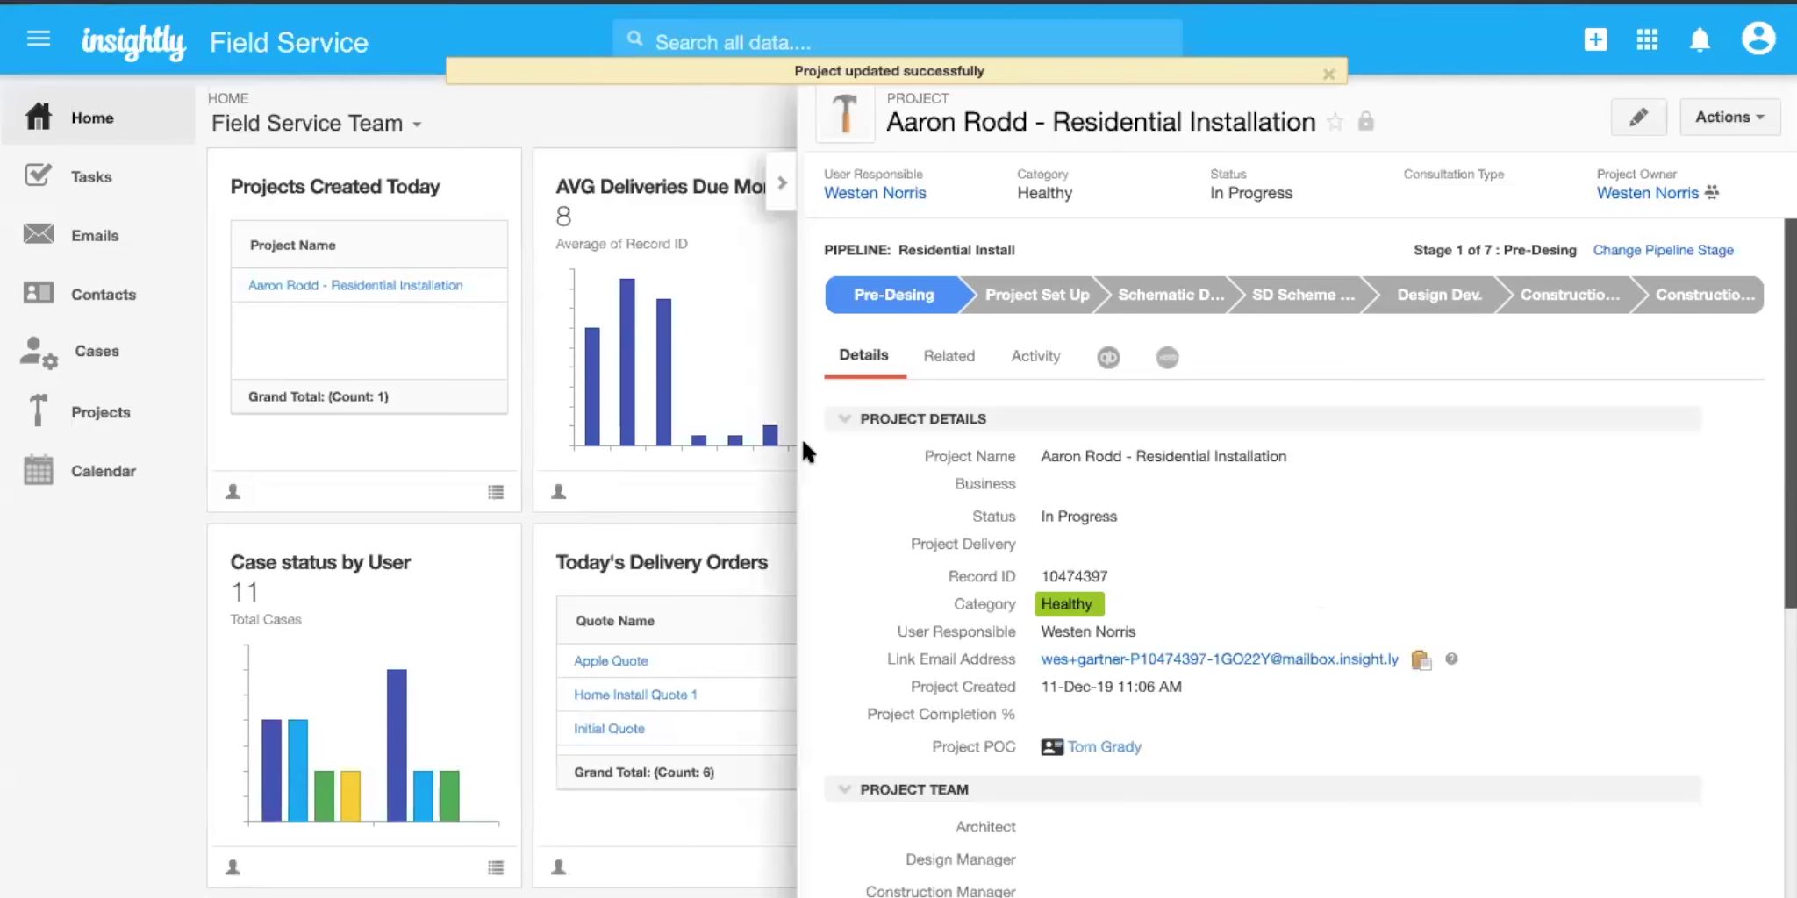
Widen the project's record pane, examine its related notes, files, contacts and opportunities, and return to its details.
left_click_drag(569, 434, 443, 414)
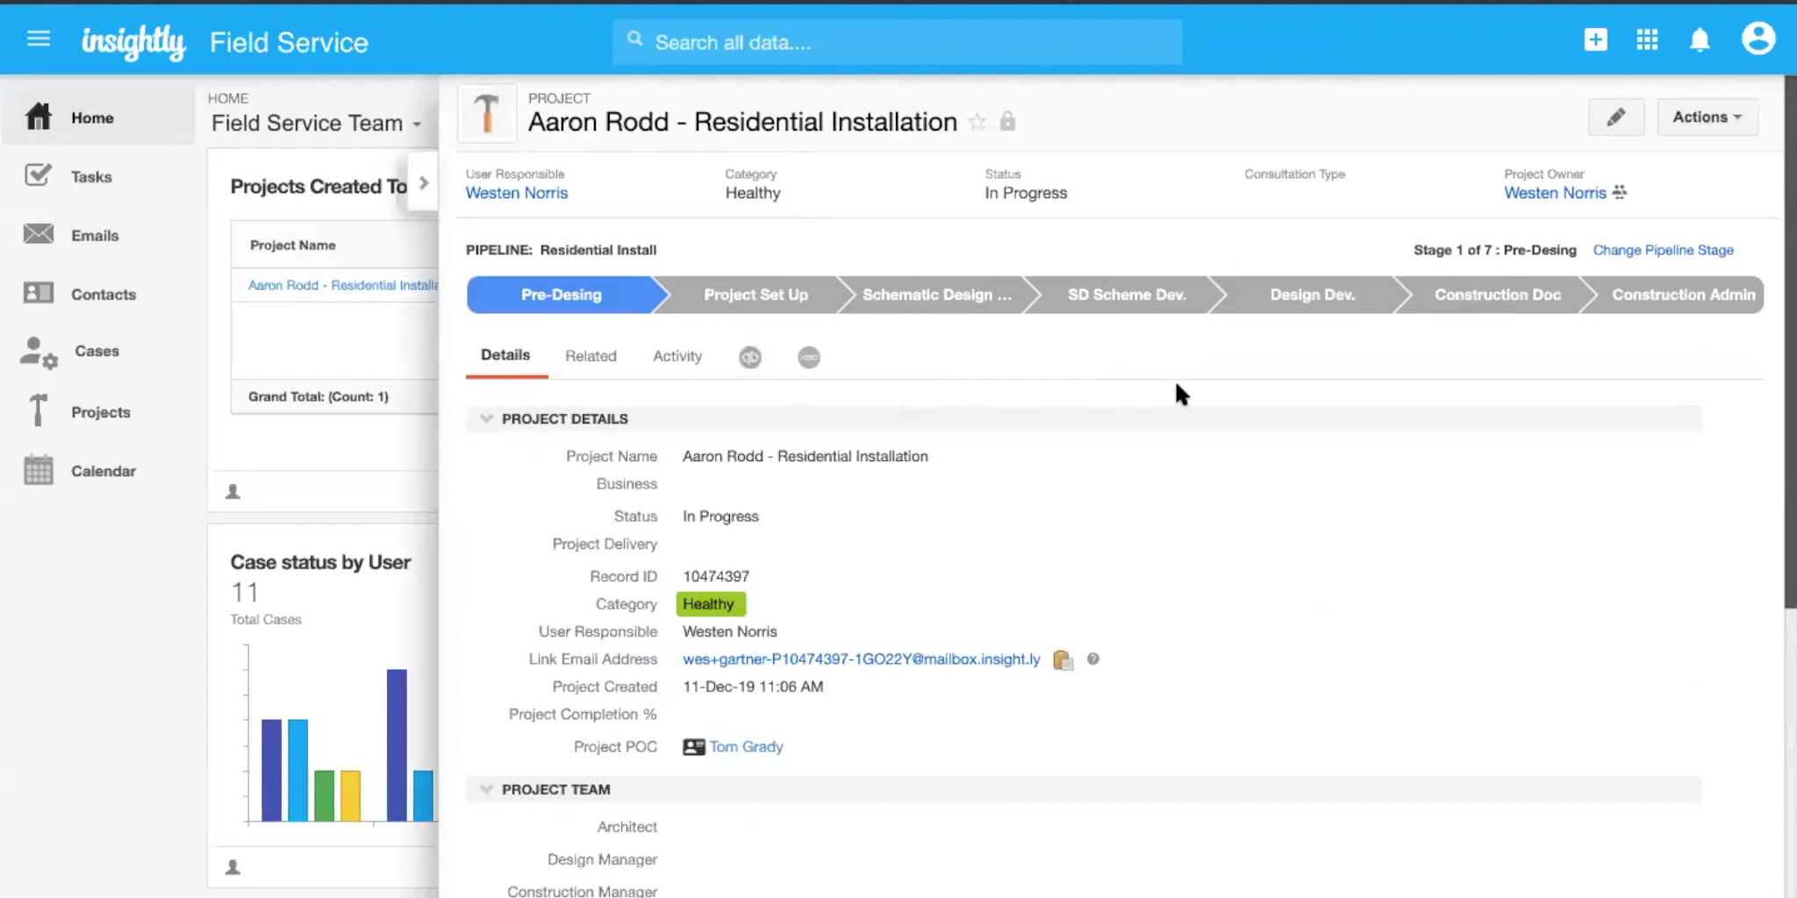
left_click(590, 356)
scroll(668, 585, "down", 1)
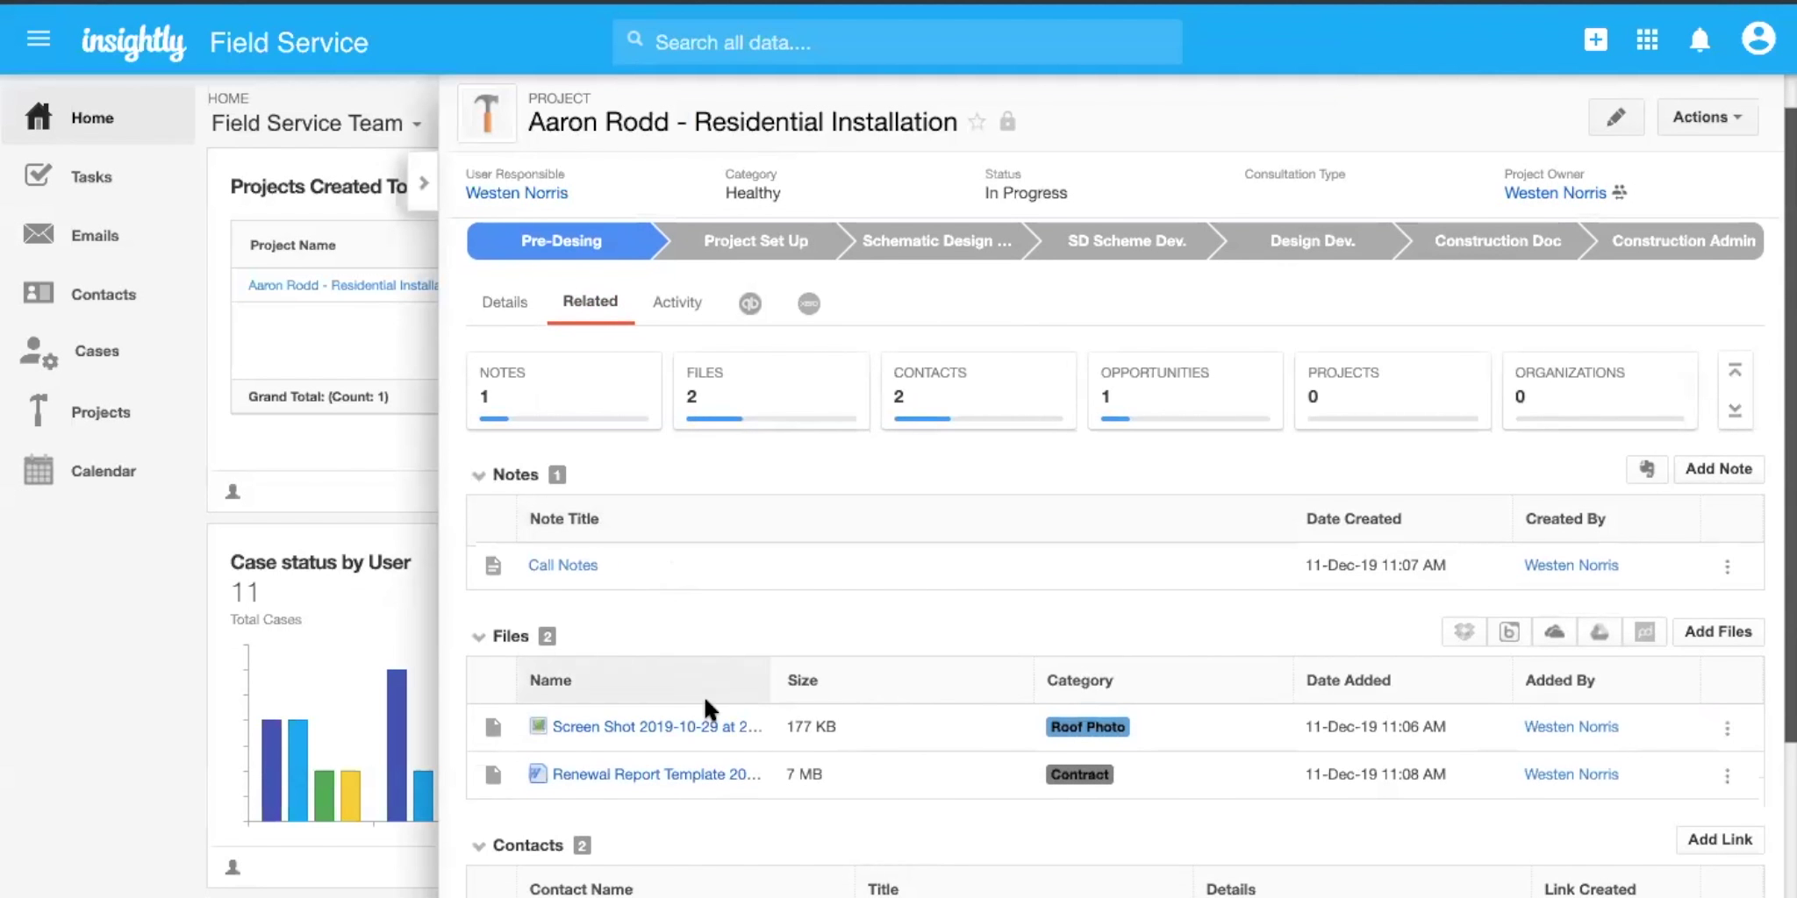
scroll(678, 468, "down", 1)
scroll(680, 467, "down", 5)
scroll(664, 891, "down", 2)
scroll(662, 837, "up", 9)
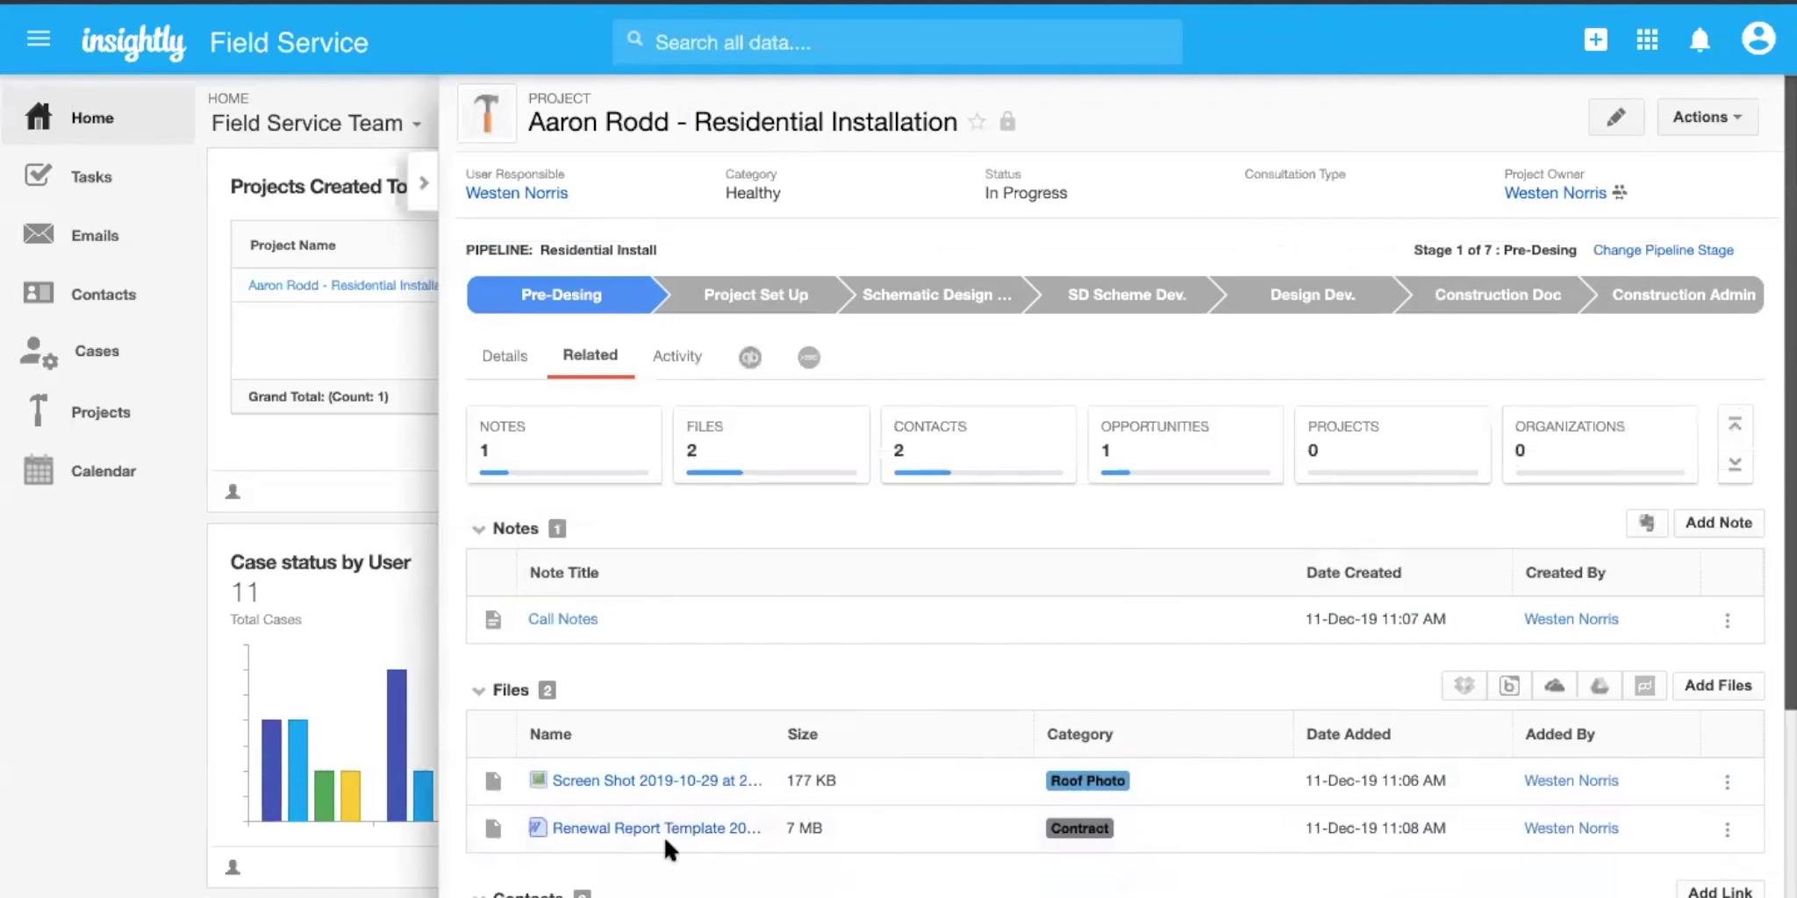
left_click(509, 356)
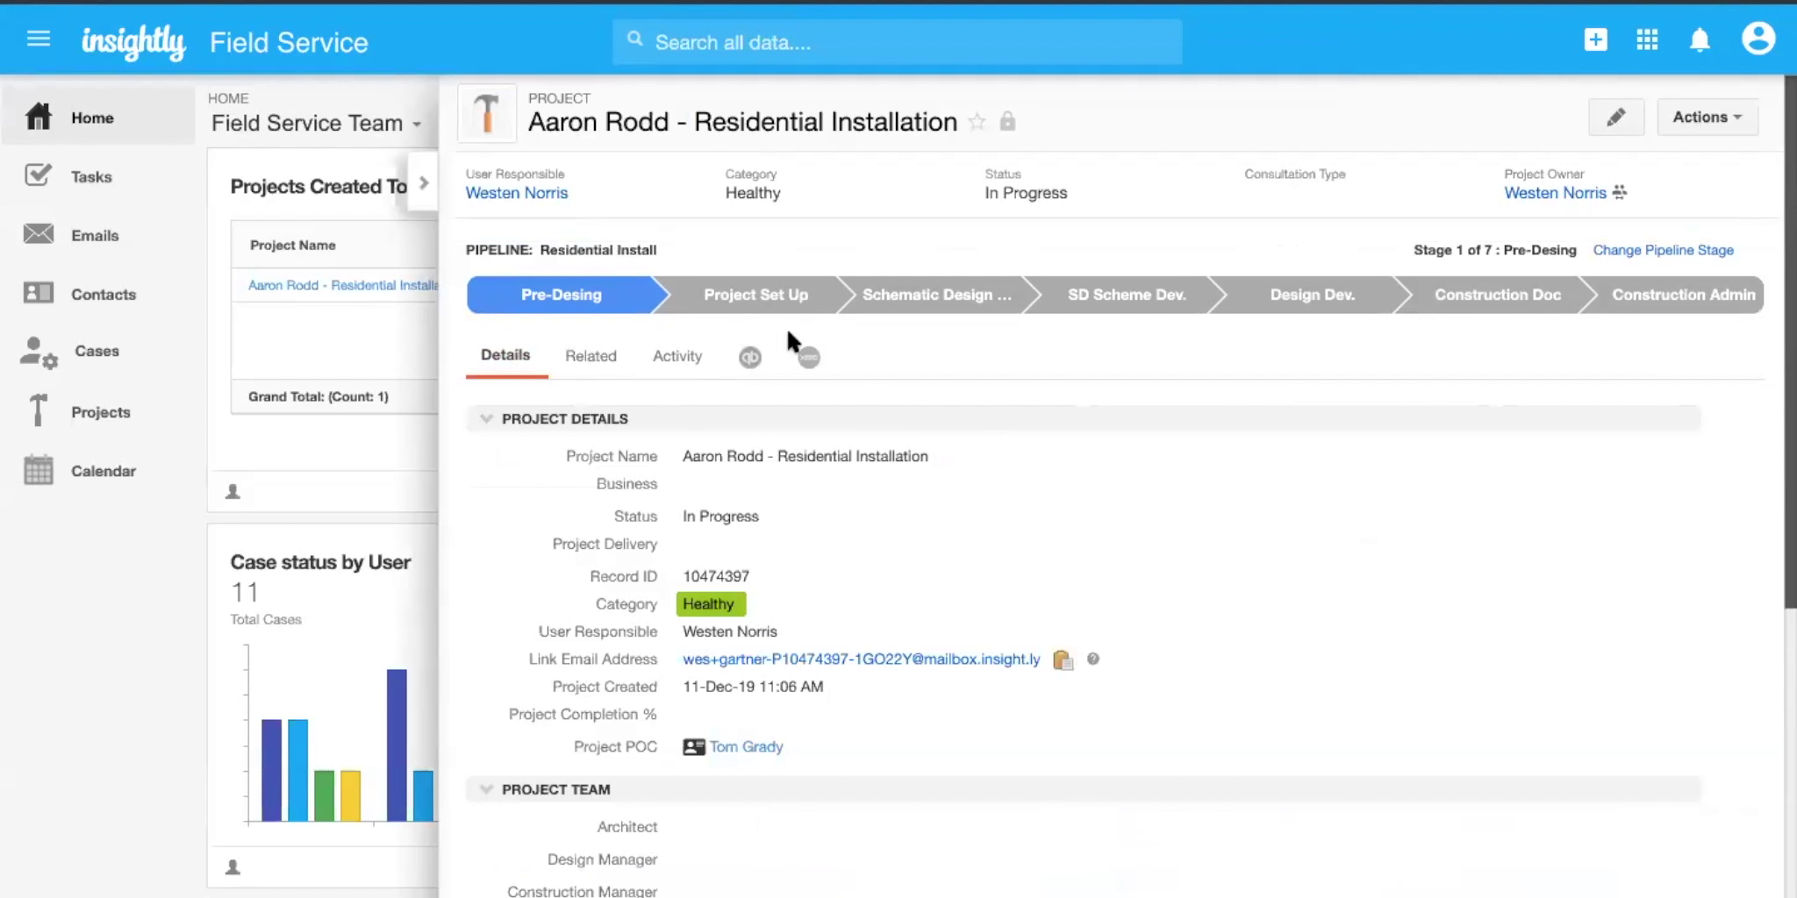